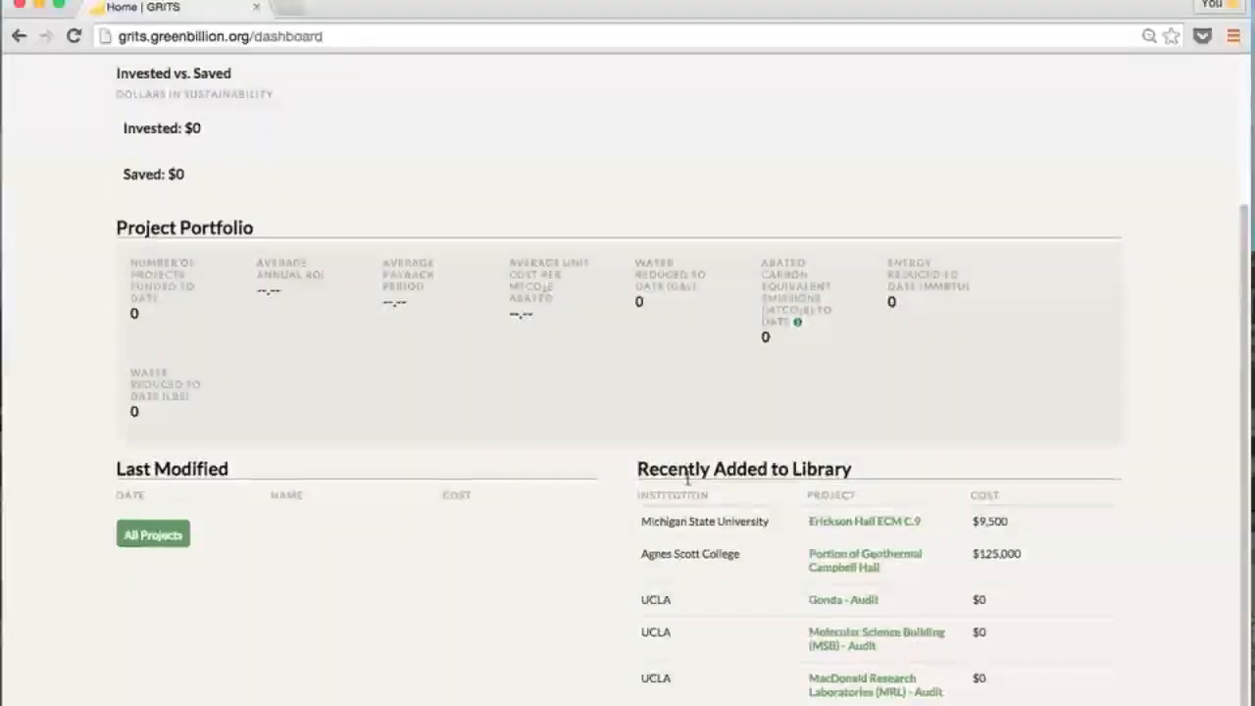
# Return to the top of the dashboard and open the Green University institution profile
pyautogui.moveTo(693, 479)
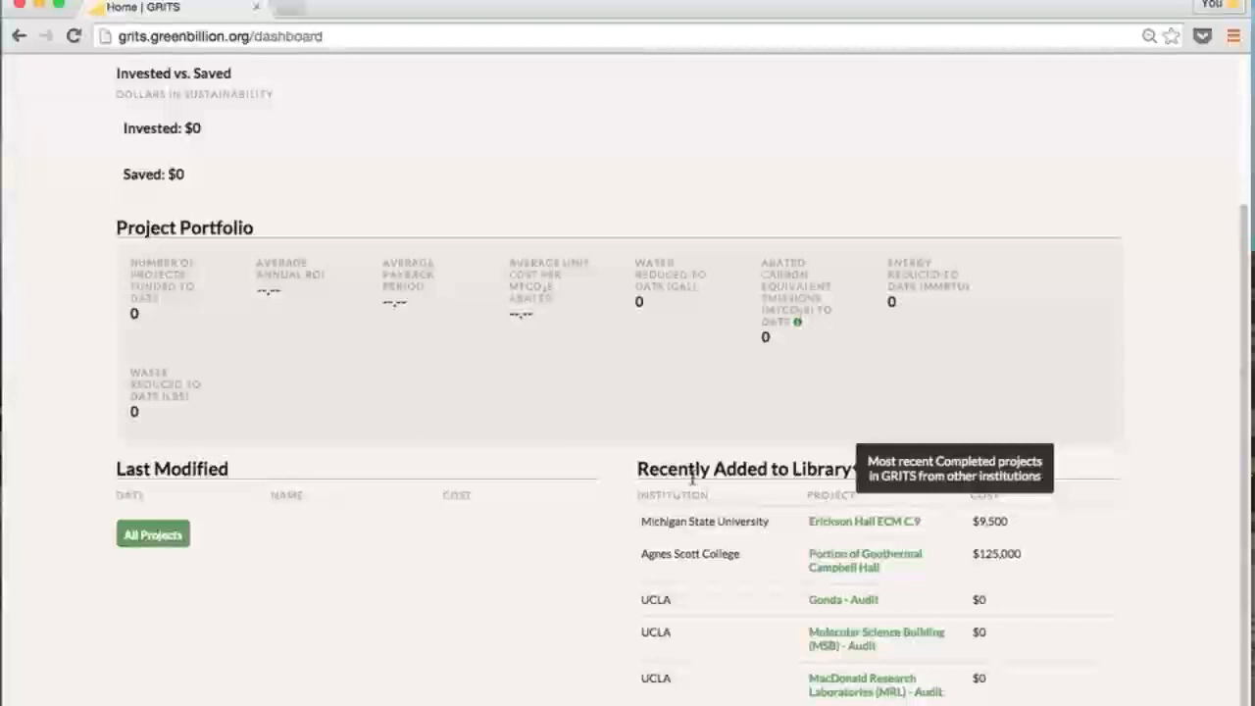
pyautogui.scroll(4, 693, 479)
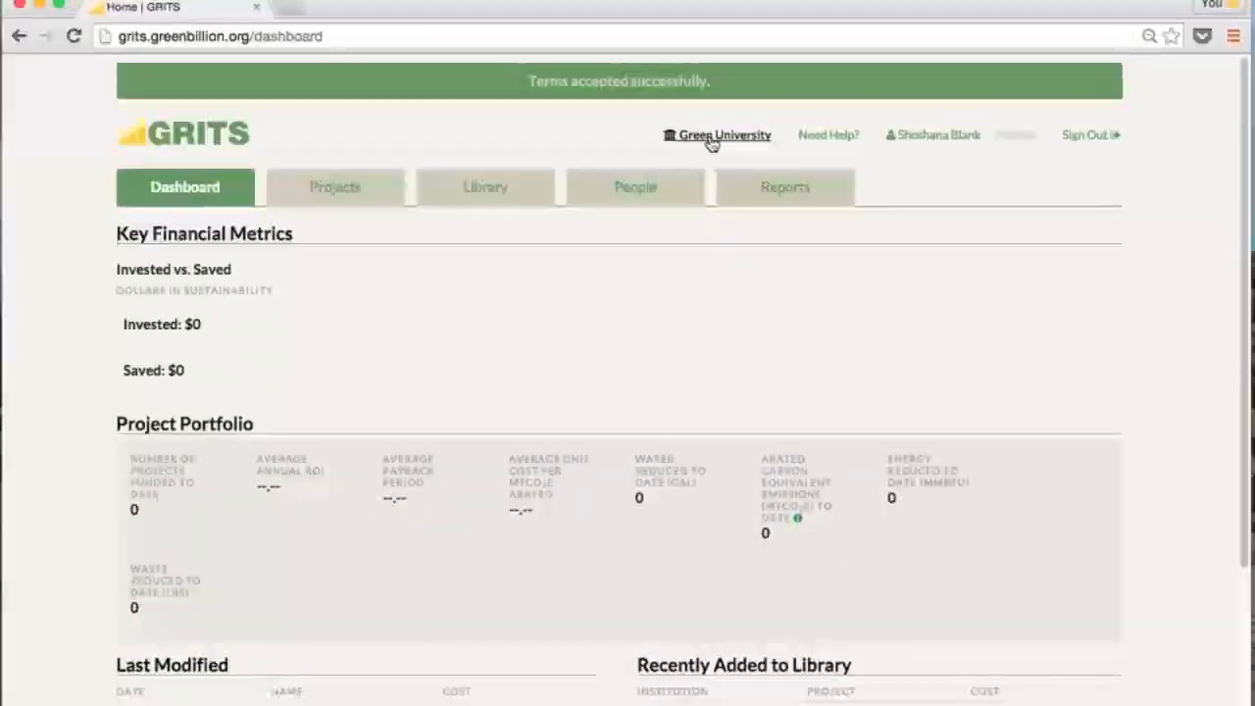
pyautogui.click(712, 137)
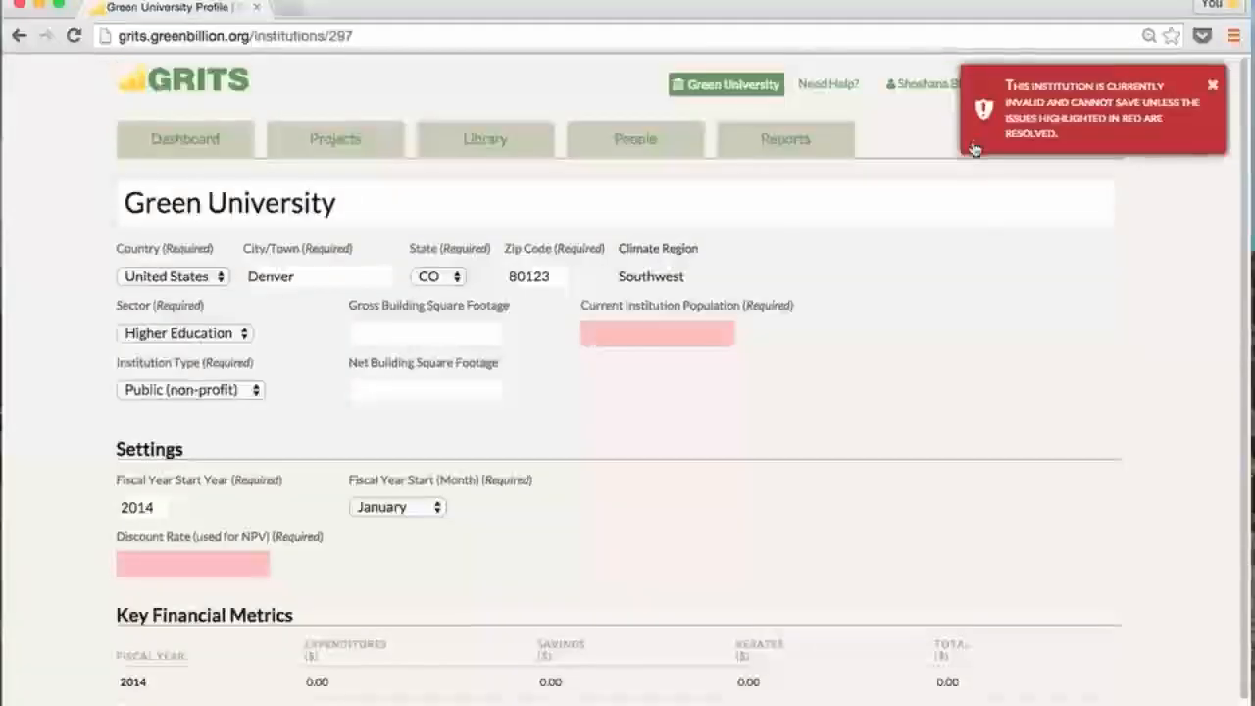
# Enter 2,000 as the Current Institution Population
pyautogui.click(657, 338)
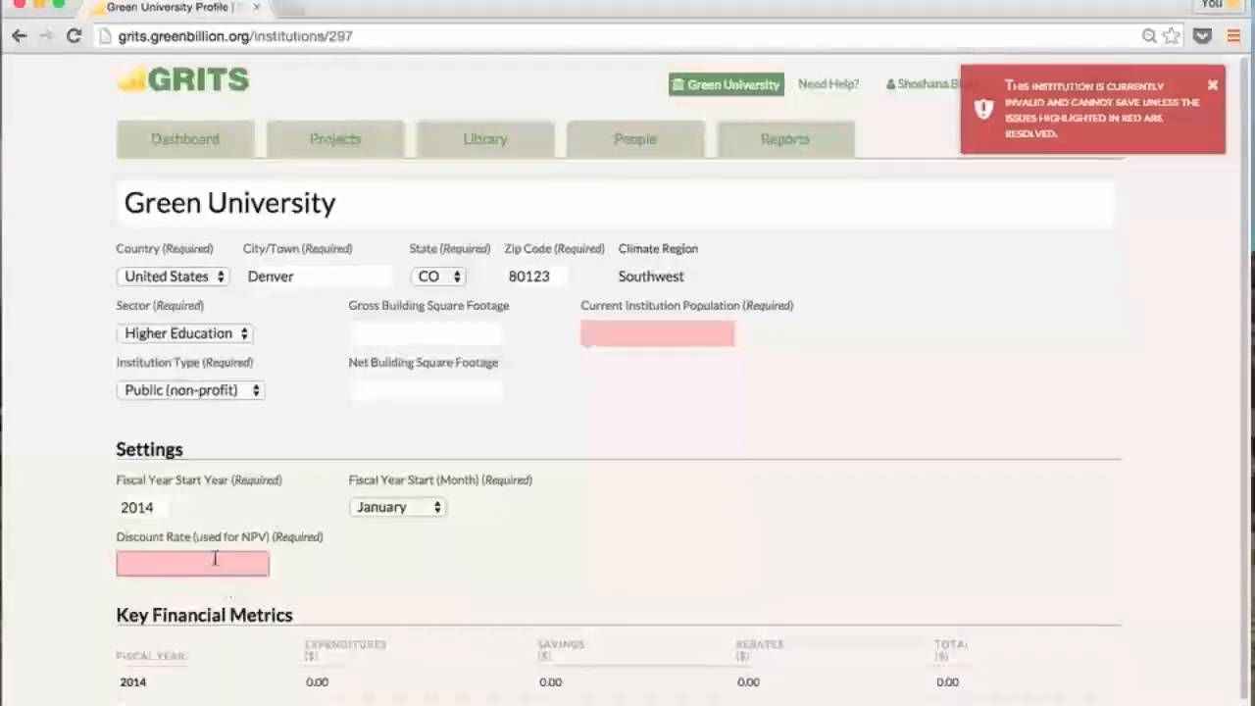
pyautogui.click(606, 335)
pyautogui.write('2,000')
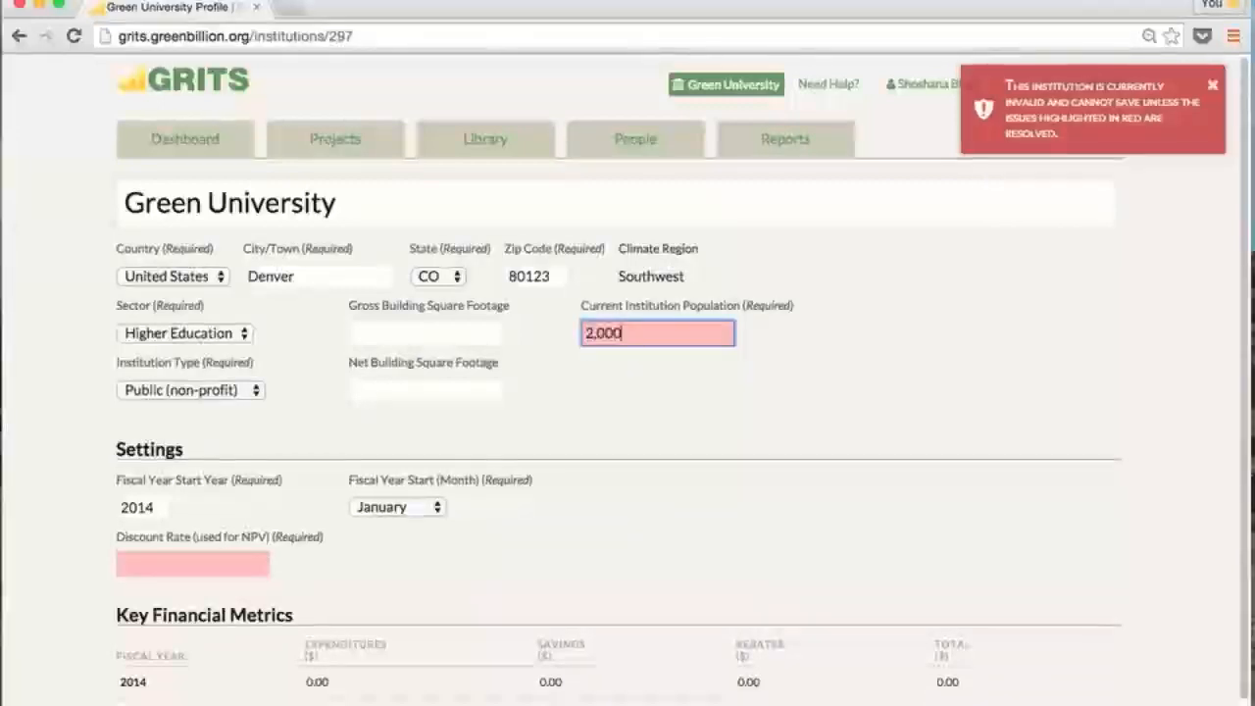
pyautogui.moveTo(707, 313)
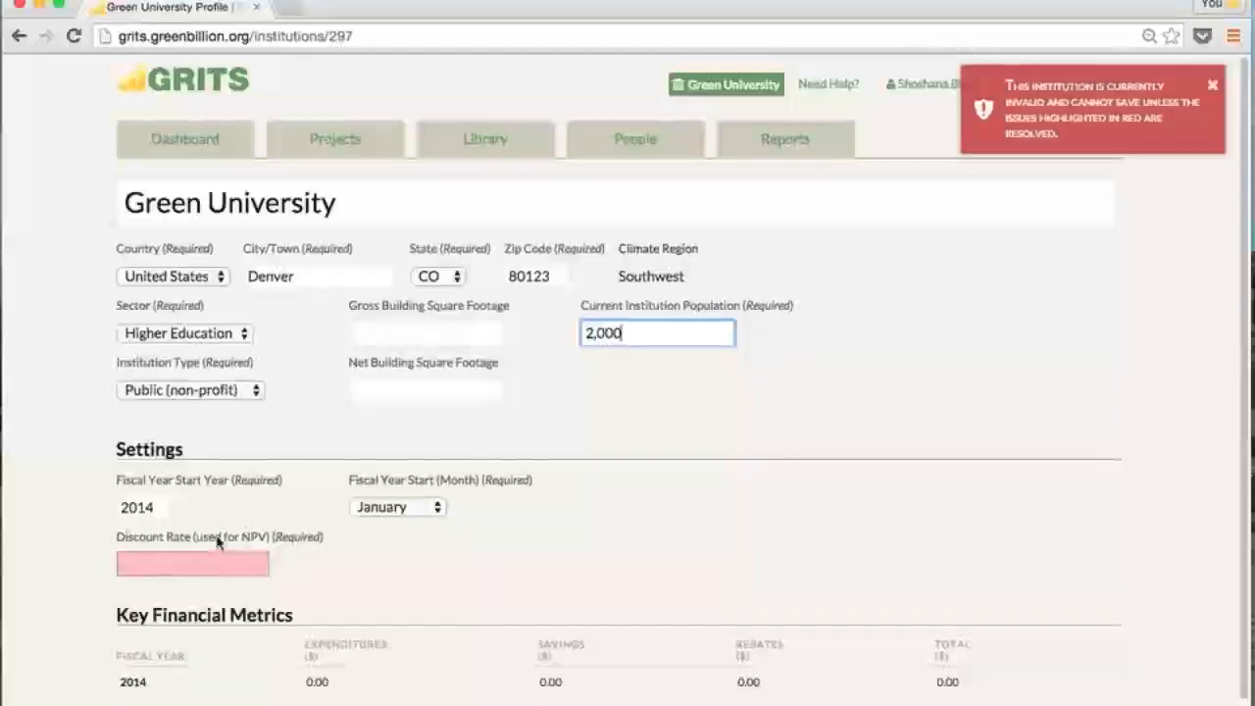
# Set the Discount Rate to 6.00%
pyautogui.moveTo(218, 542)
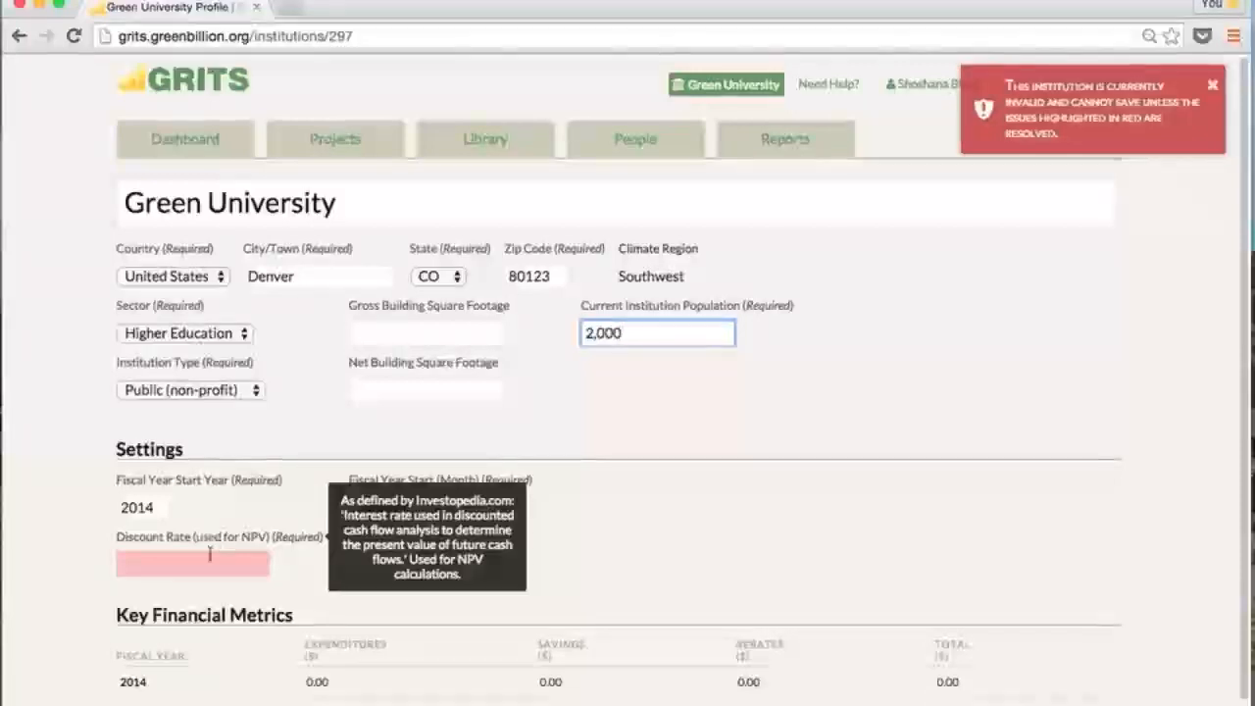
pyautogui.click(208, 563)
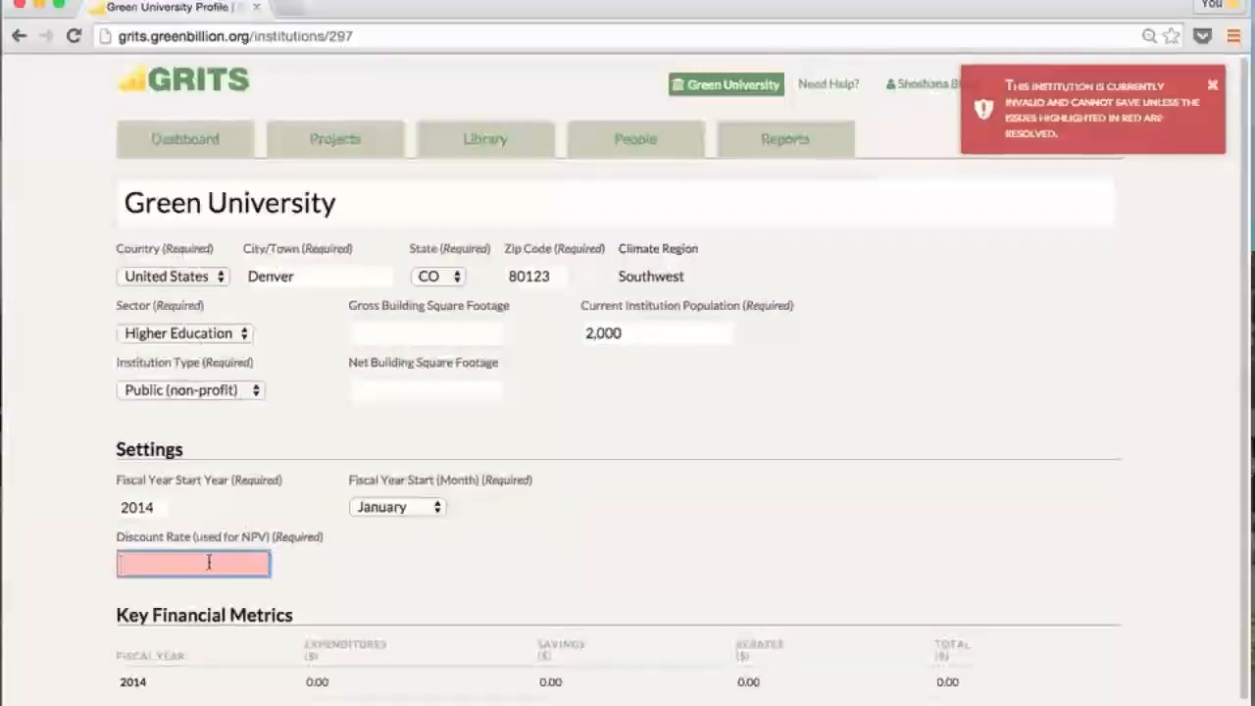
pyautogui.write('6')
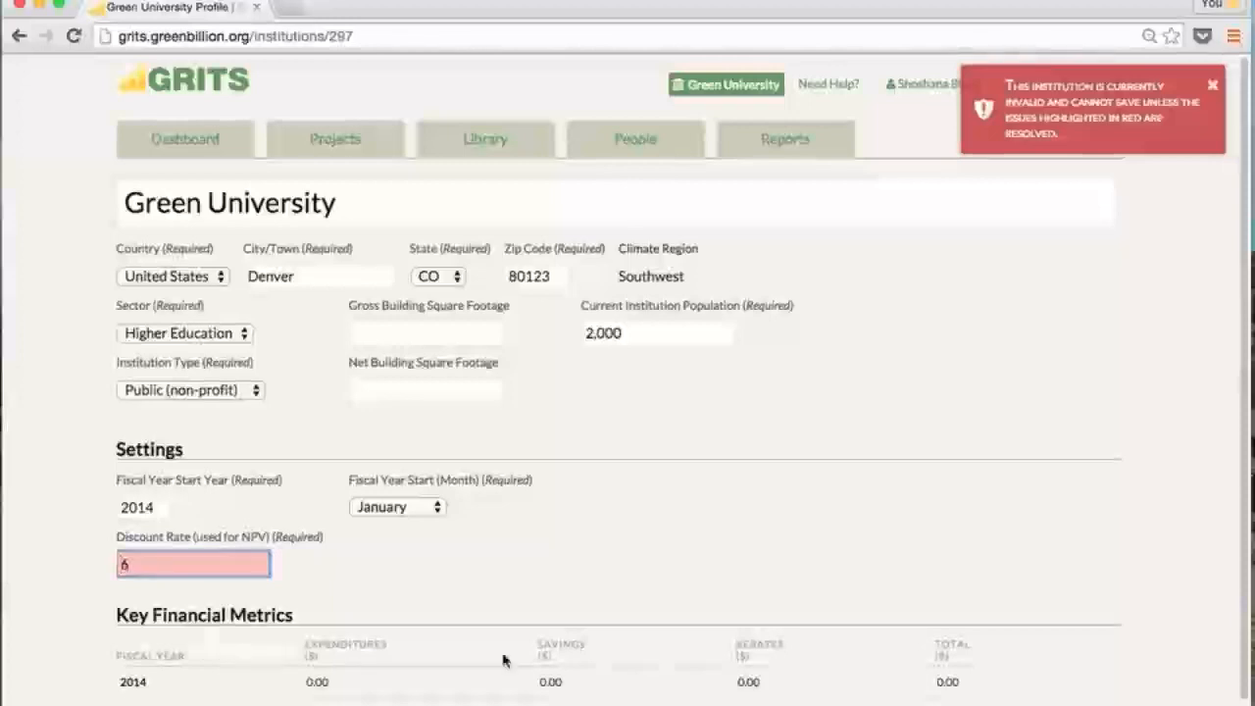
pyautogui.click(420, 587)
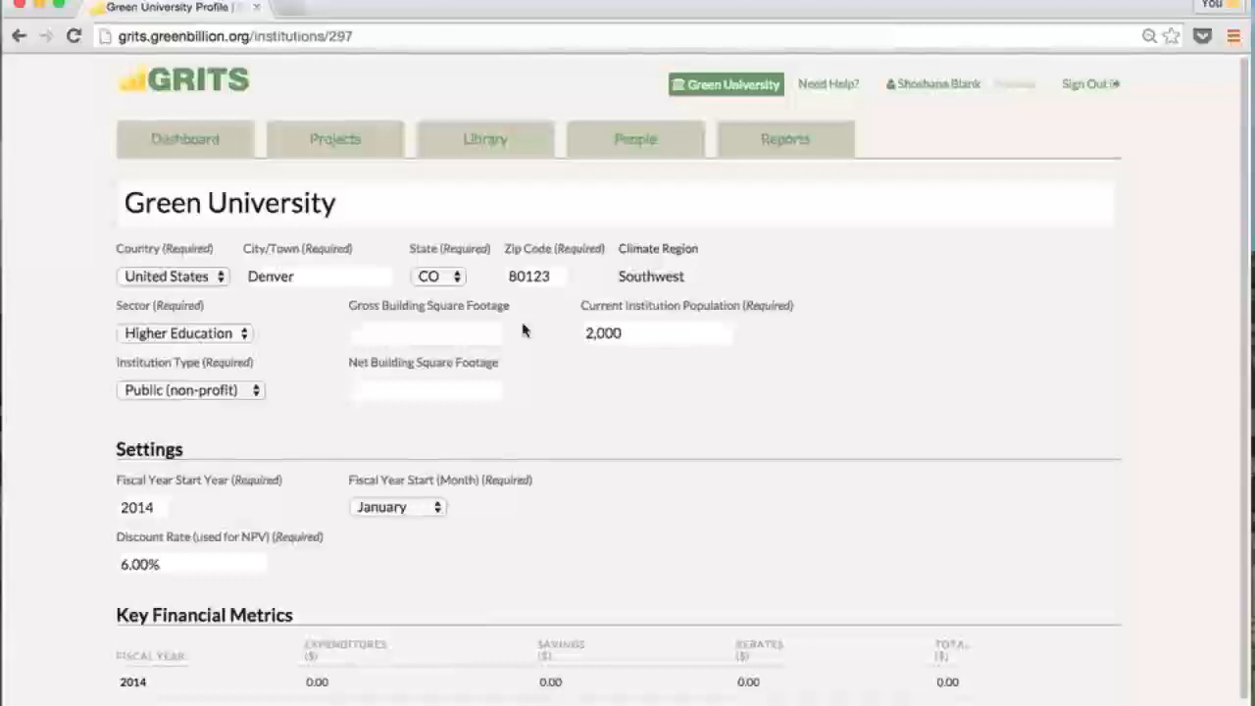
# Pass the square footage fields and step the Fiscal Year Start Year down to 2004
pyautogui.click(485, 331)
pyautogui.click(441, 387)
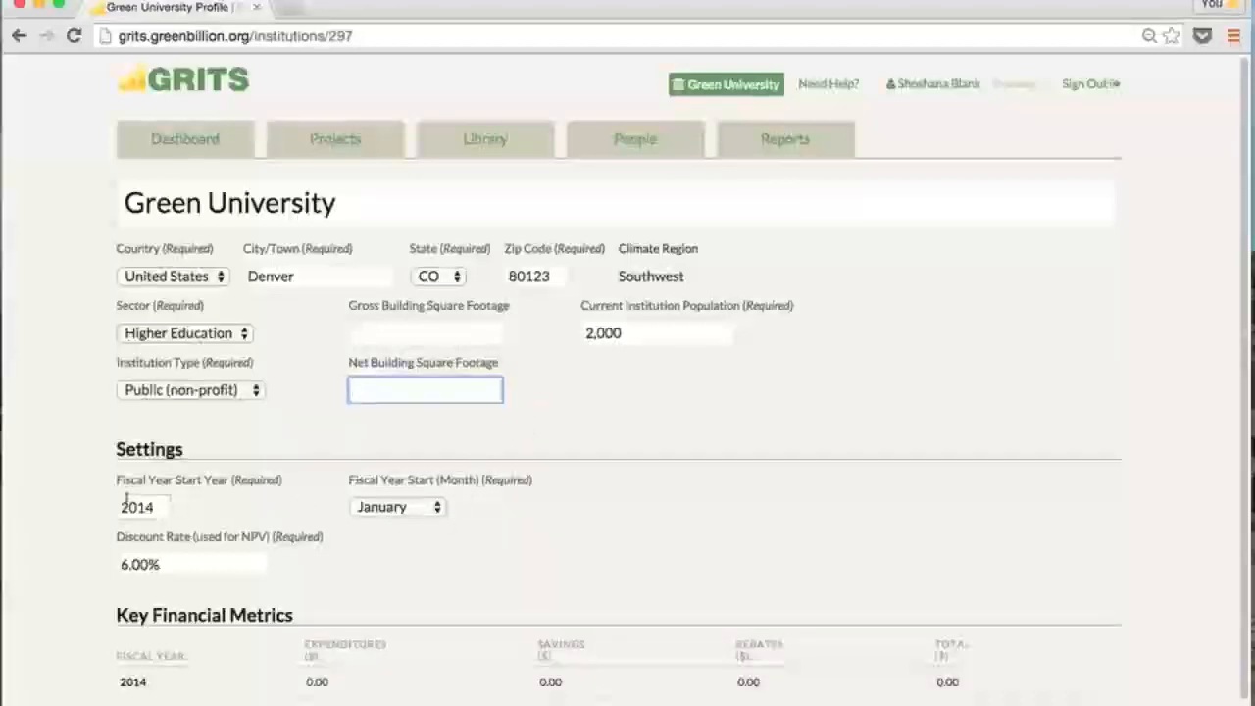
pyautogui.moveTo(173, 488)
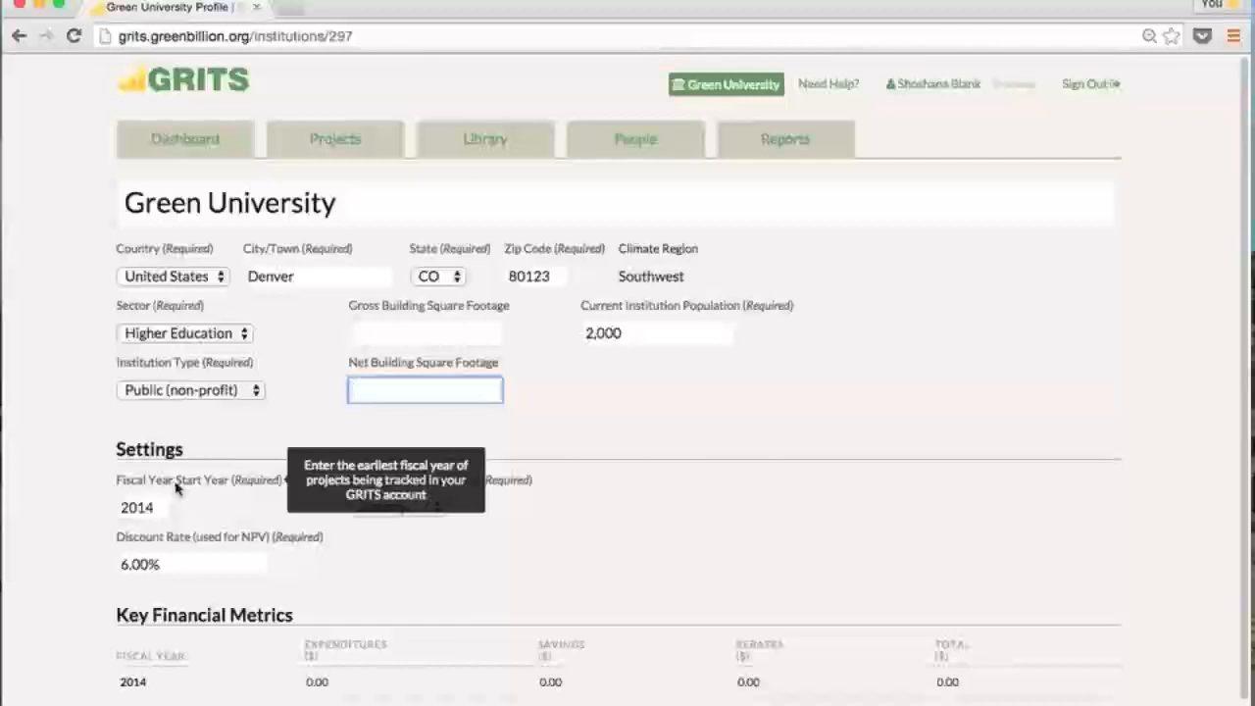
pyautogui.click(163, 504)
pyautogui.click(163, 504)
pyautogui.click(160, 510)
pyautogui.click(161, 510)
pyautogui.click(161, 510)
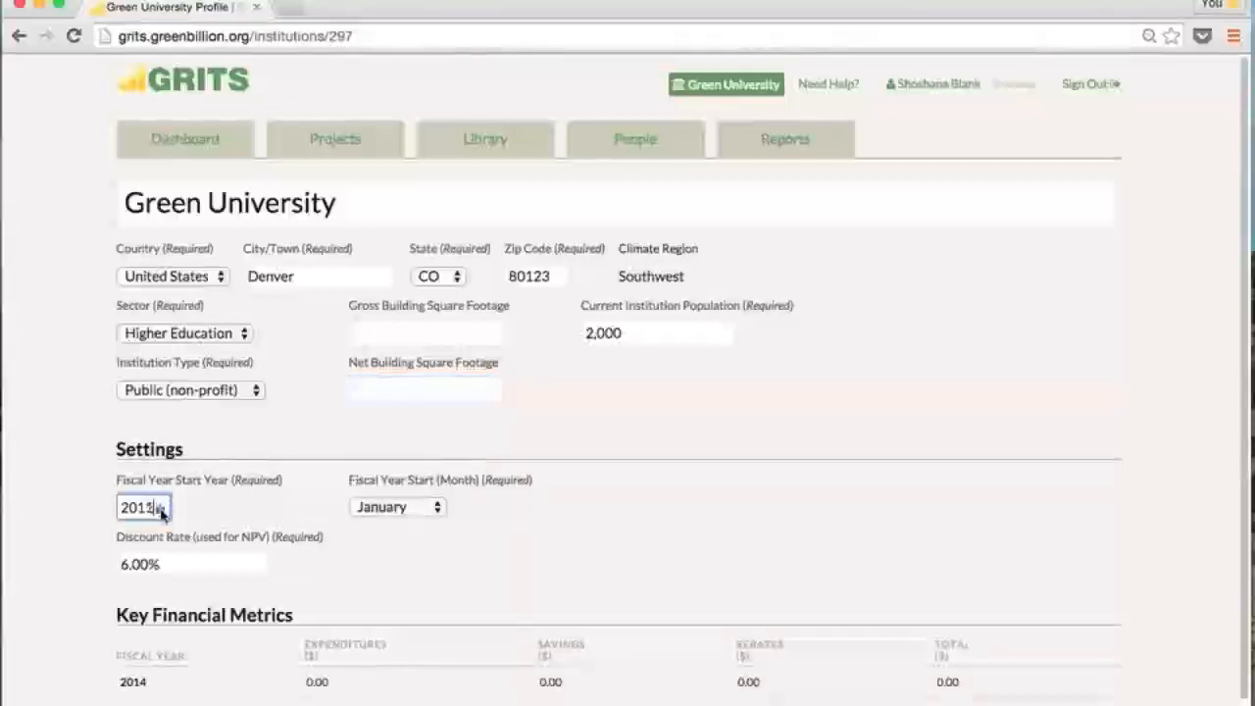
pyautogui.click(161, 510)
pyautogui.click(161, 510)
pyautogui.click(161, 510)
pyautogui.click(161, 510)
pyautogui.click(161, 510)
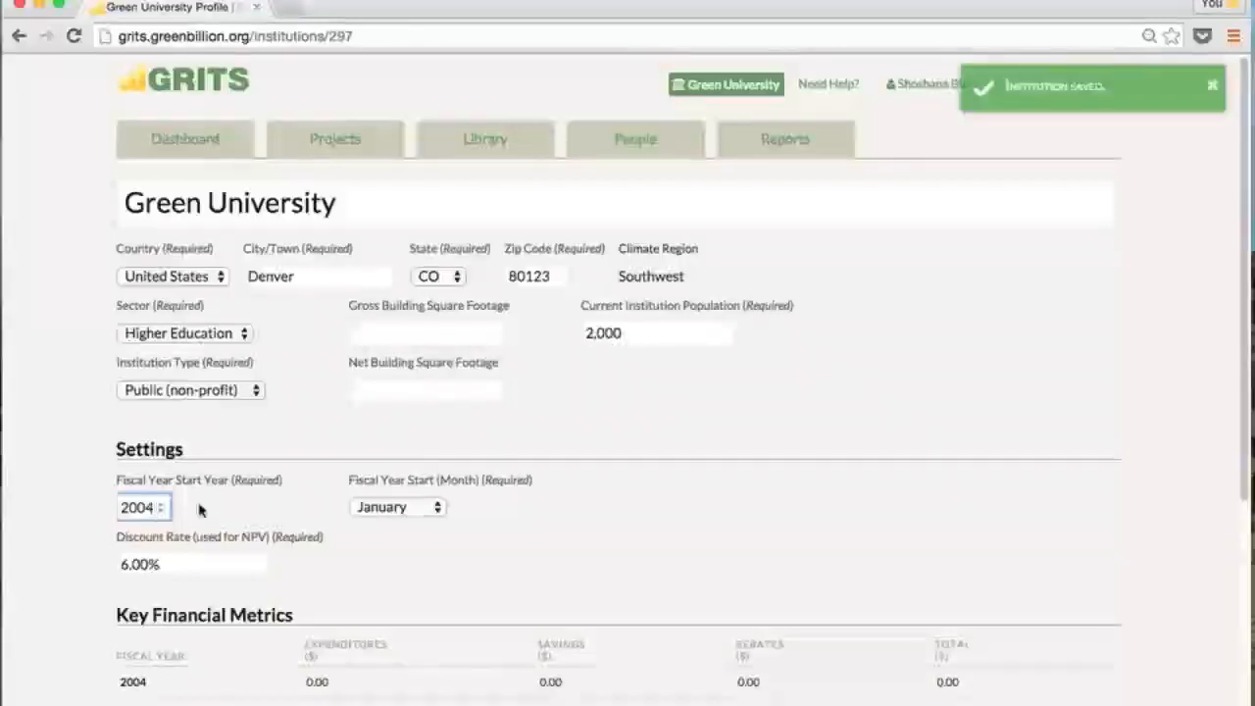
pyautogui.click(827, 539)
# Retype the fiscal start year as 2014 and choose July as the start month
pyautogui.scroll(-5, 827, 540)
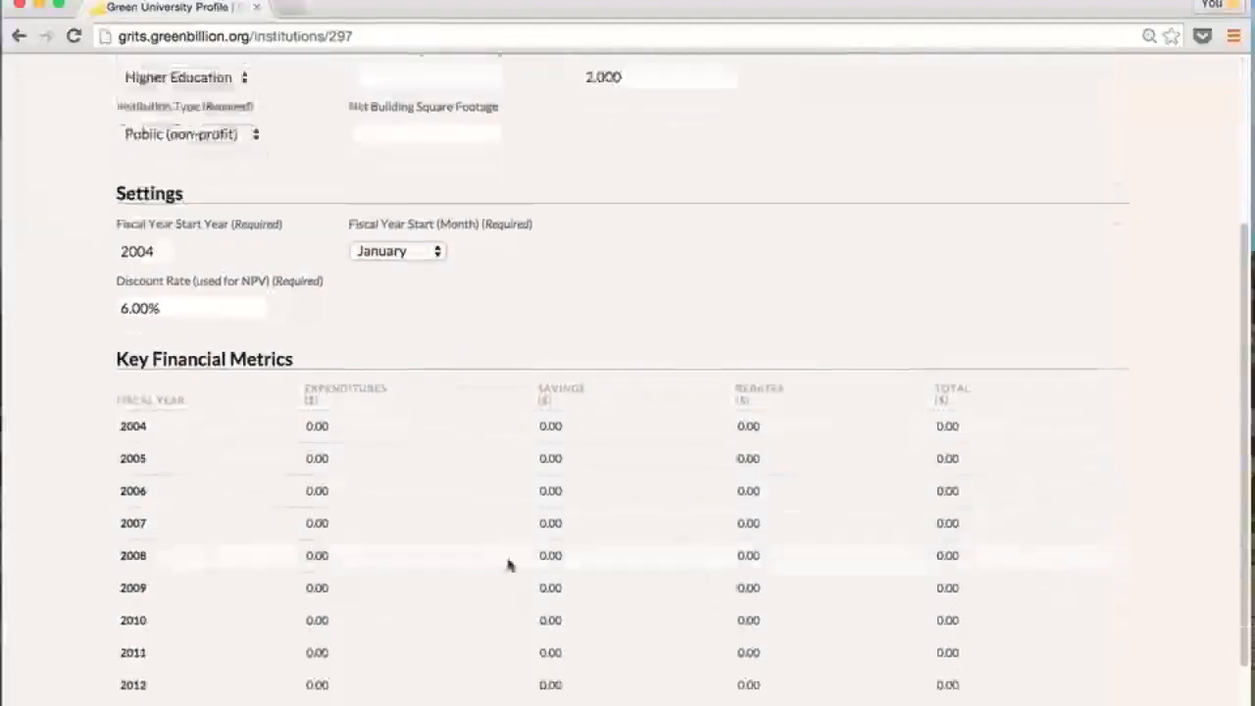
pyautogui.scroll(-1, 309, 392)
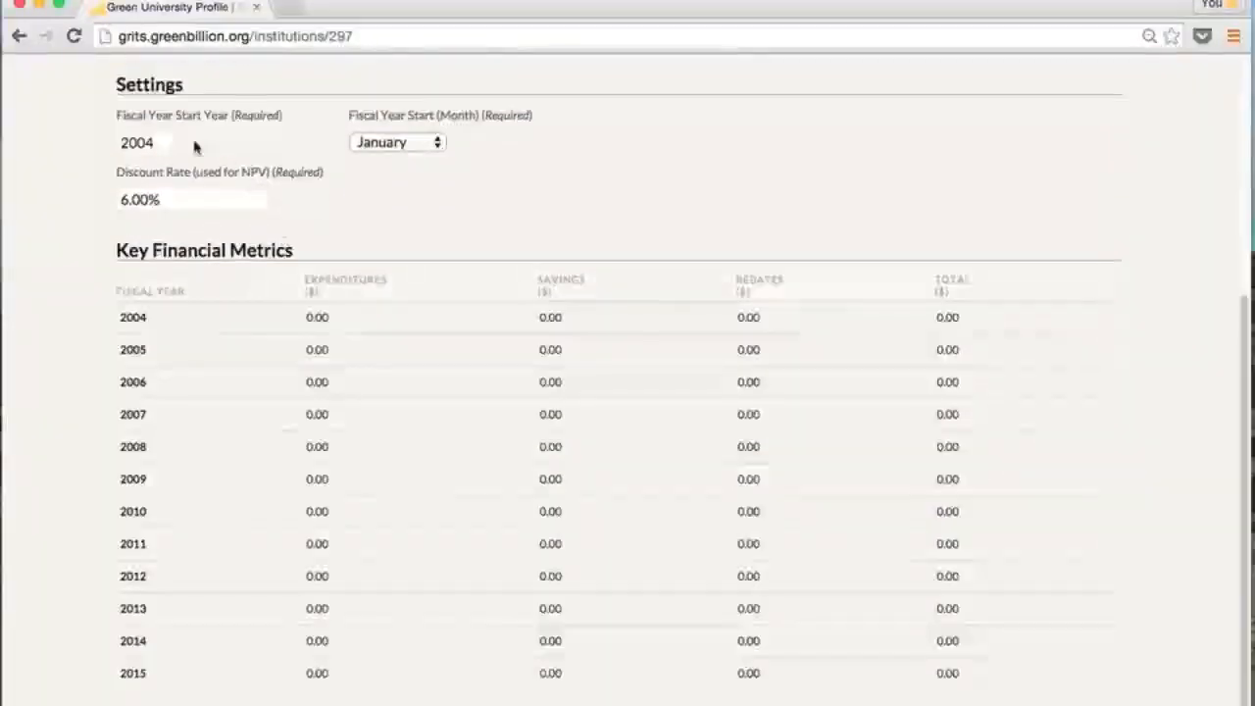
pyautogui.click(141, 144)
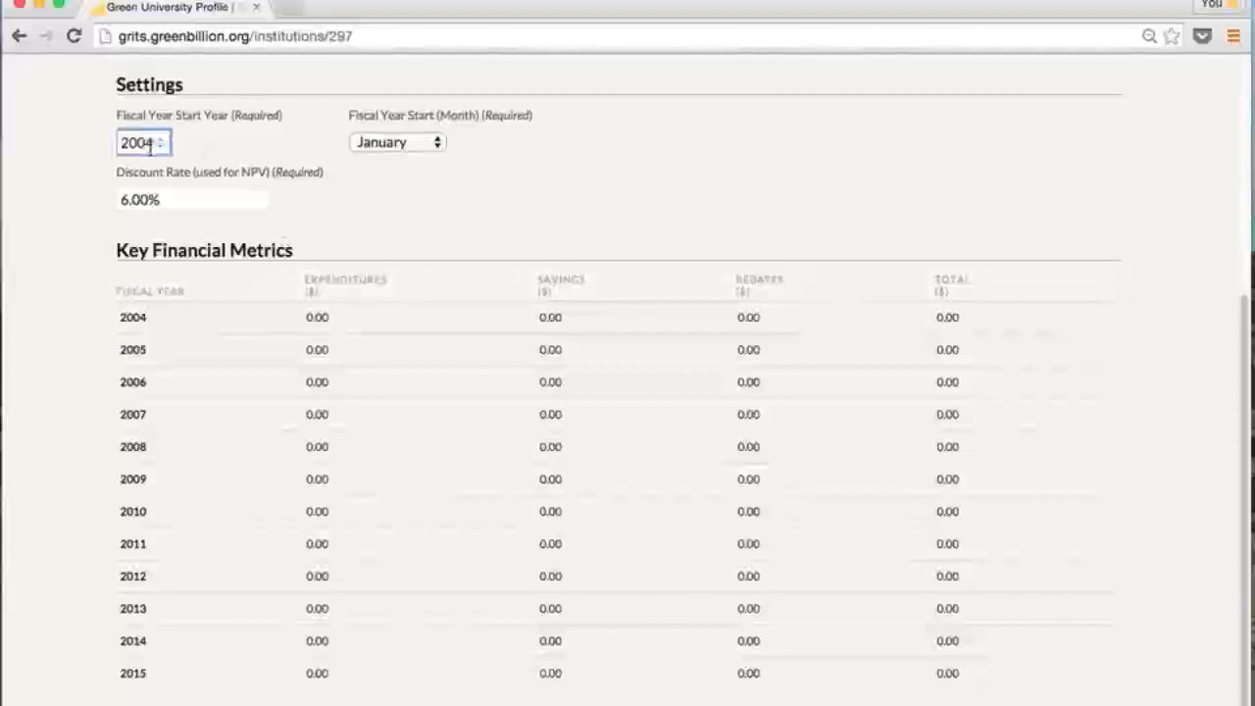
pyautogui.doubleClick(143, 145)
pyautogui.write('2014')
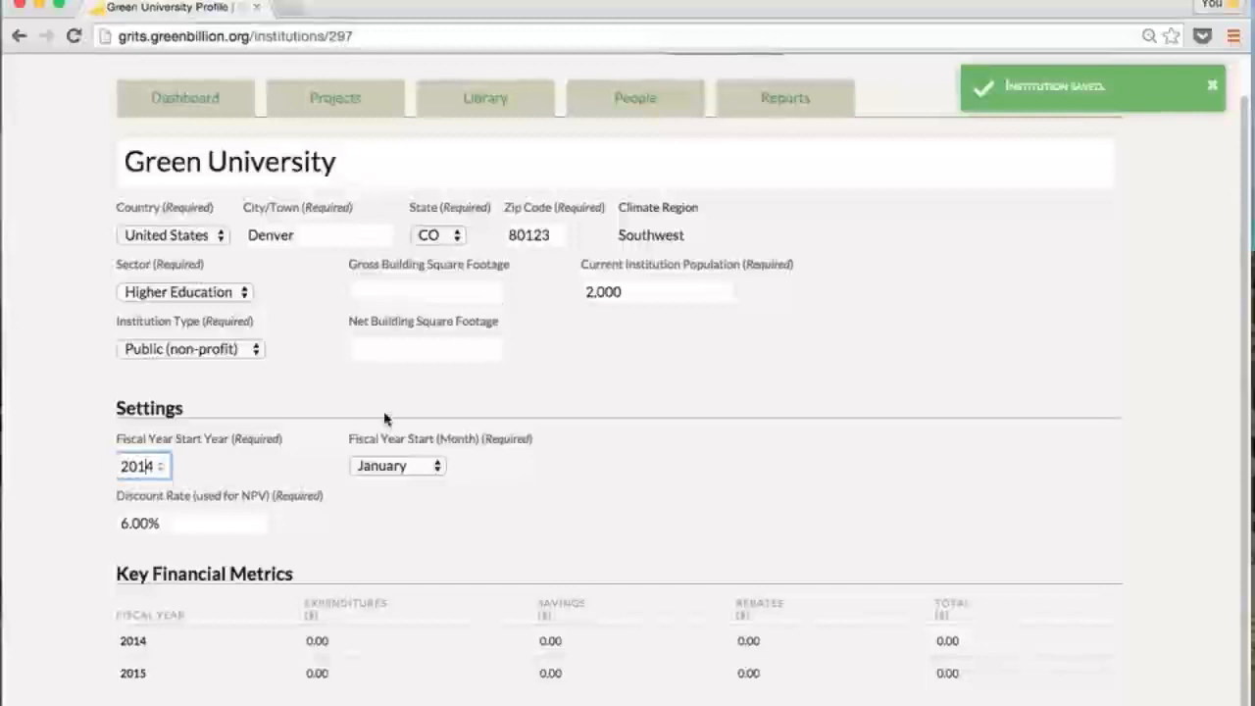
pyautogui.moveTo(423, 448)
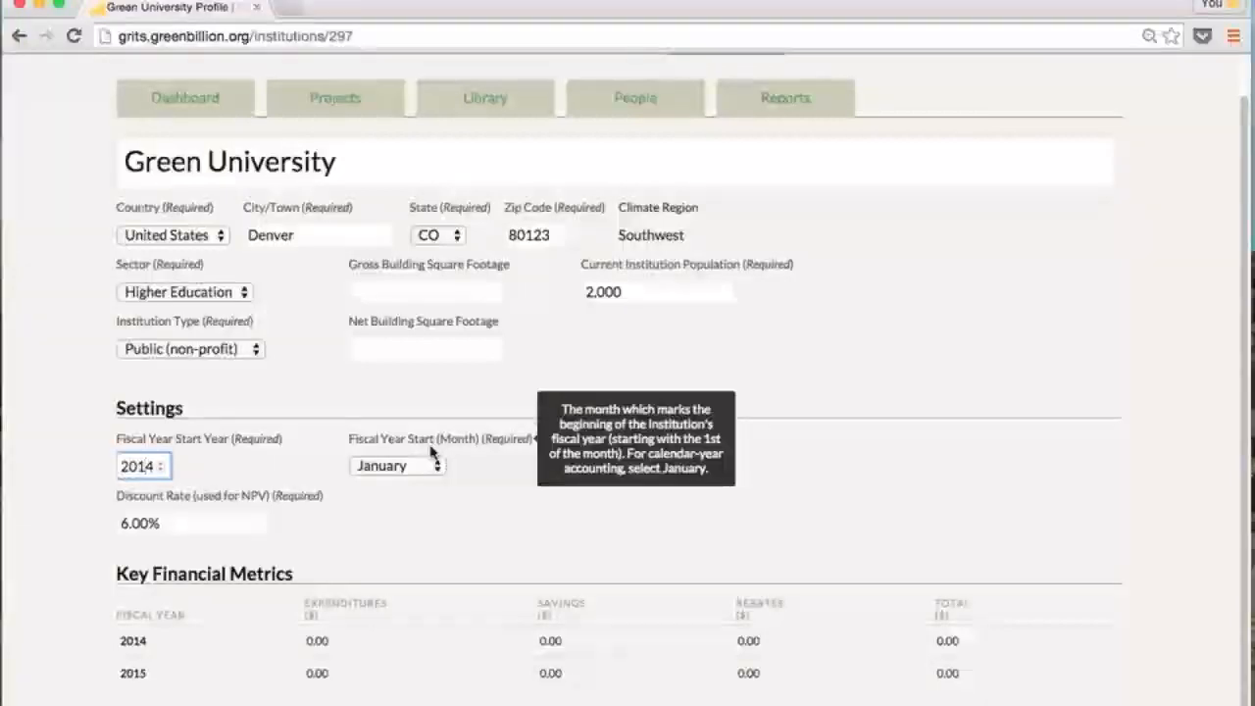
pyautogui.click(434, 466)
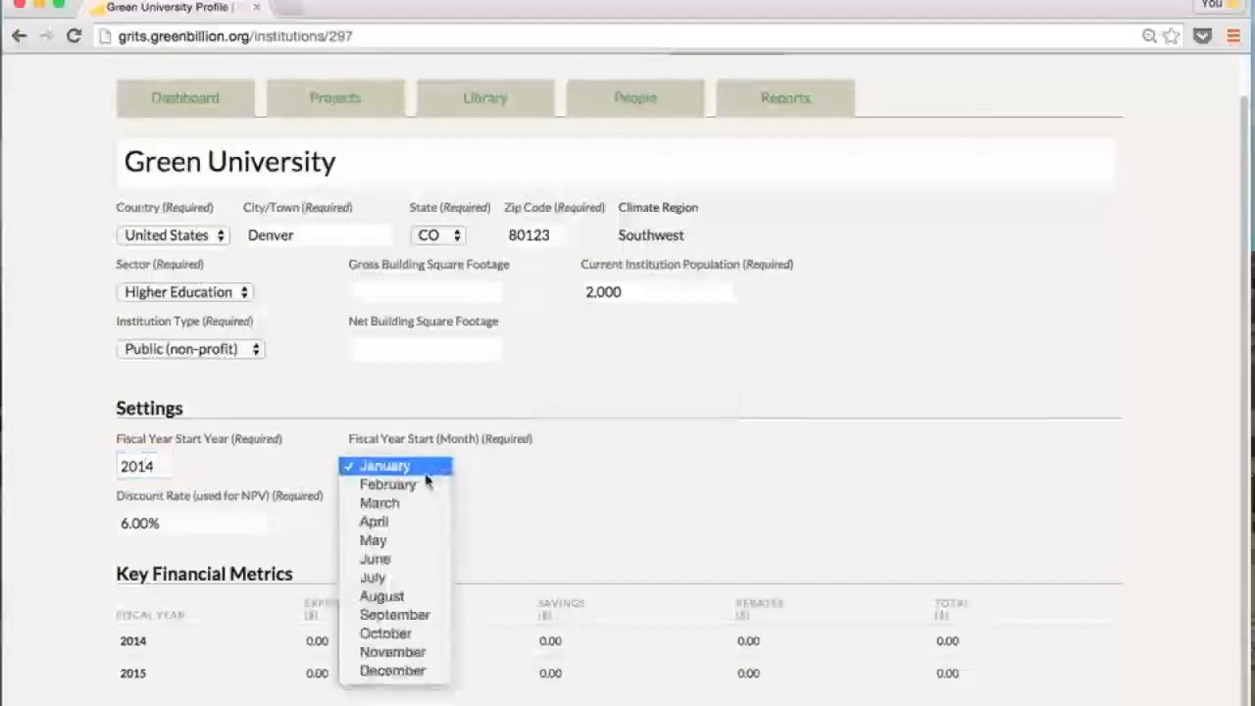
pyautogui.click(398, 580)
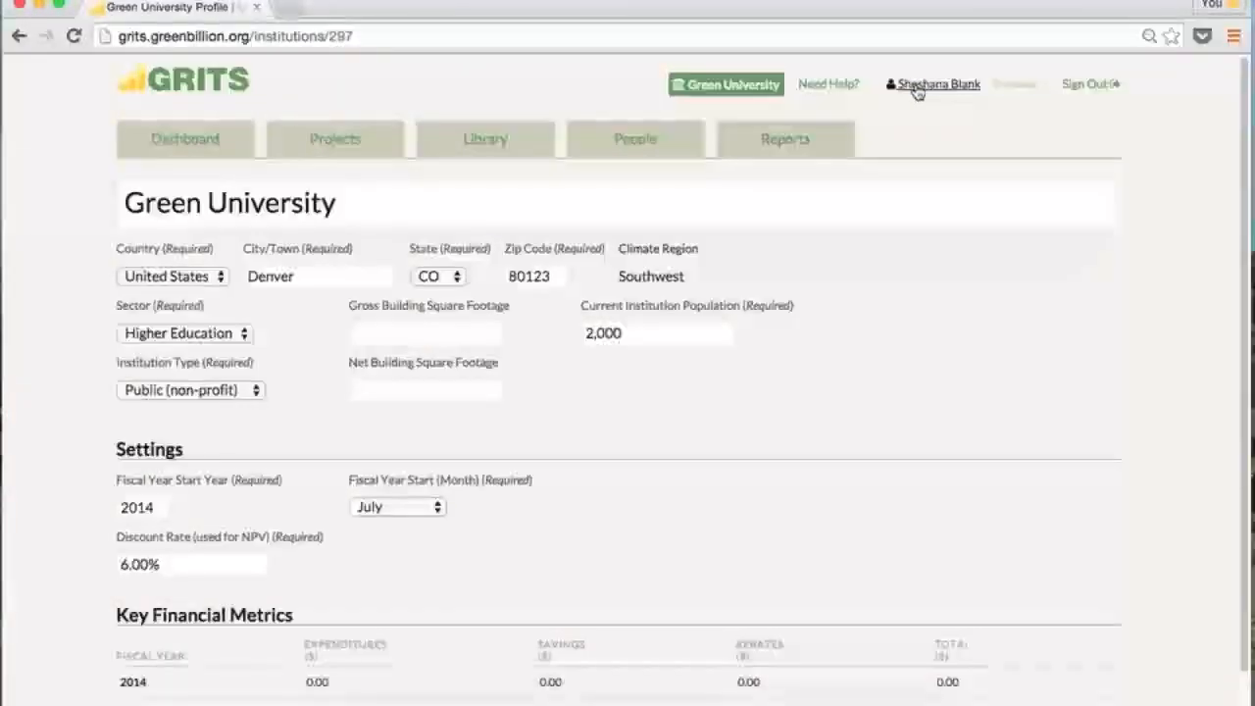
# View the account Settings and password form, then go to the empty Projects list
pyautogui.click(917, 88)
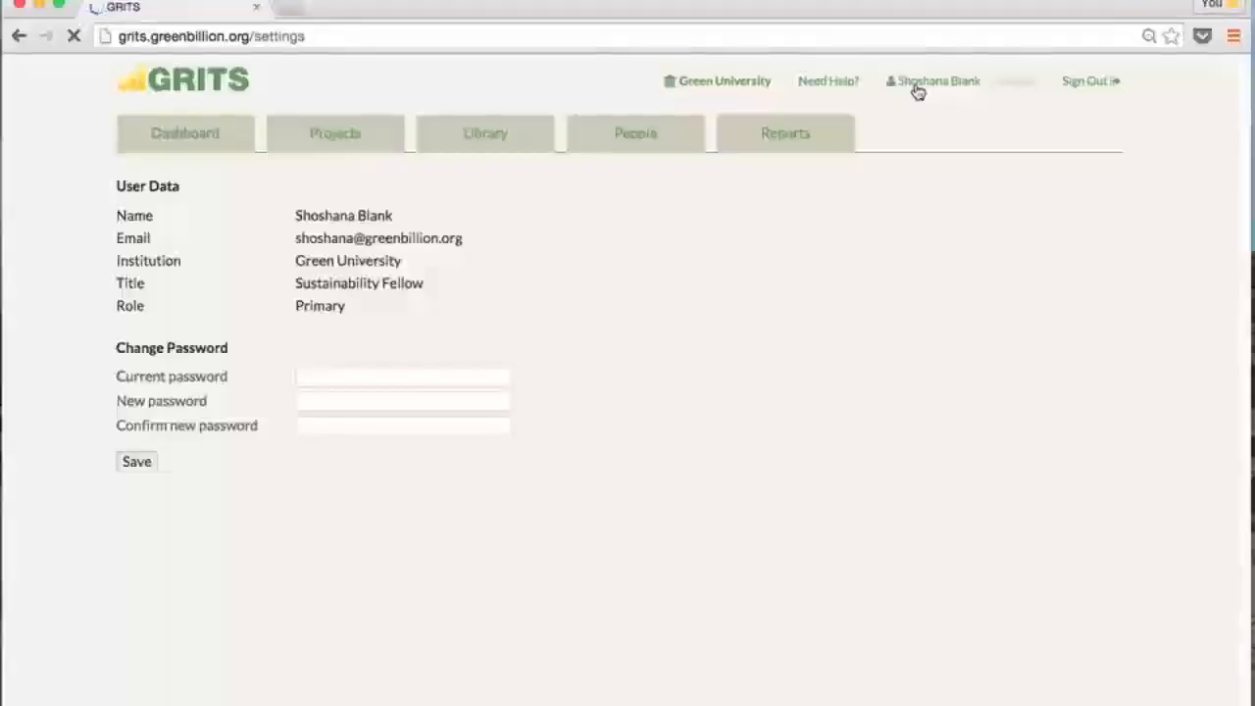
pyautogui.click(331, 380)
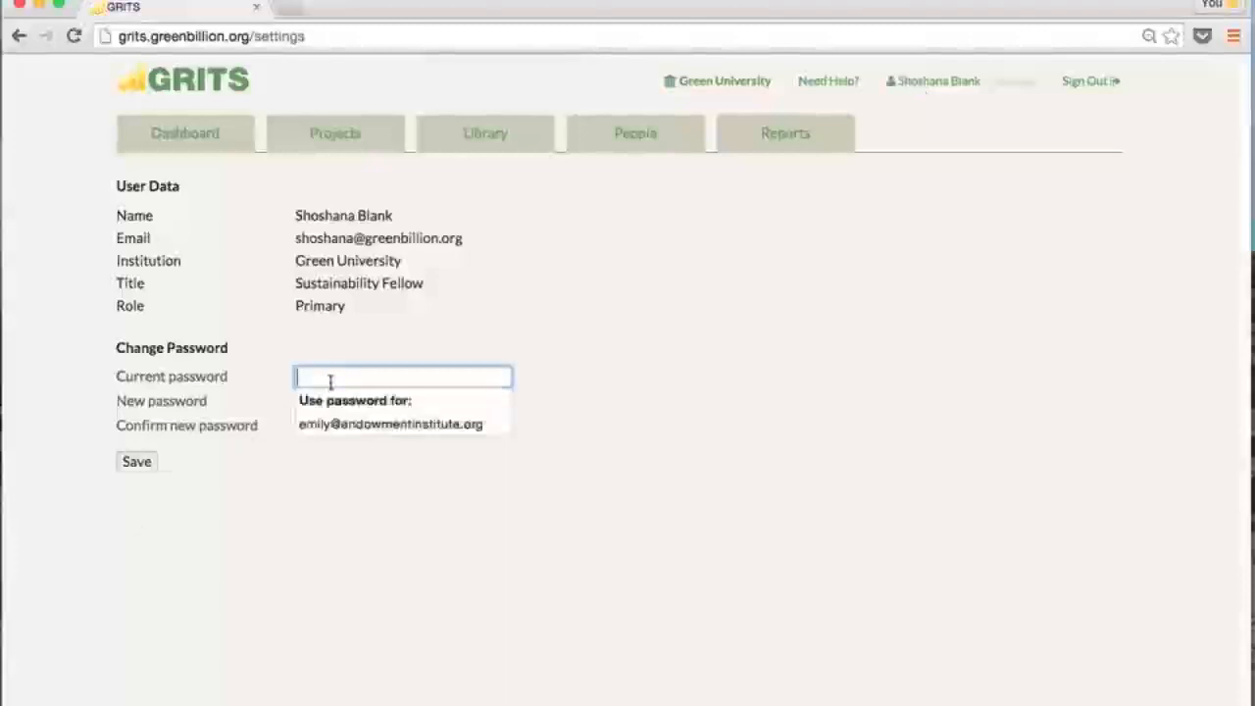
pyautogui.click(401, 341)
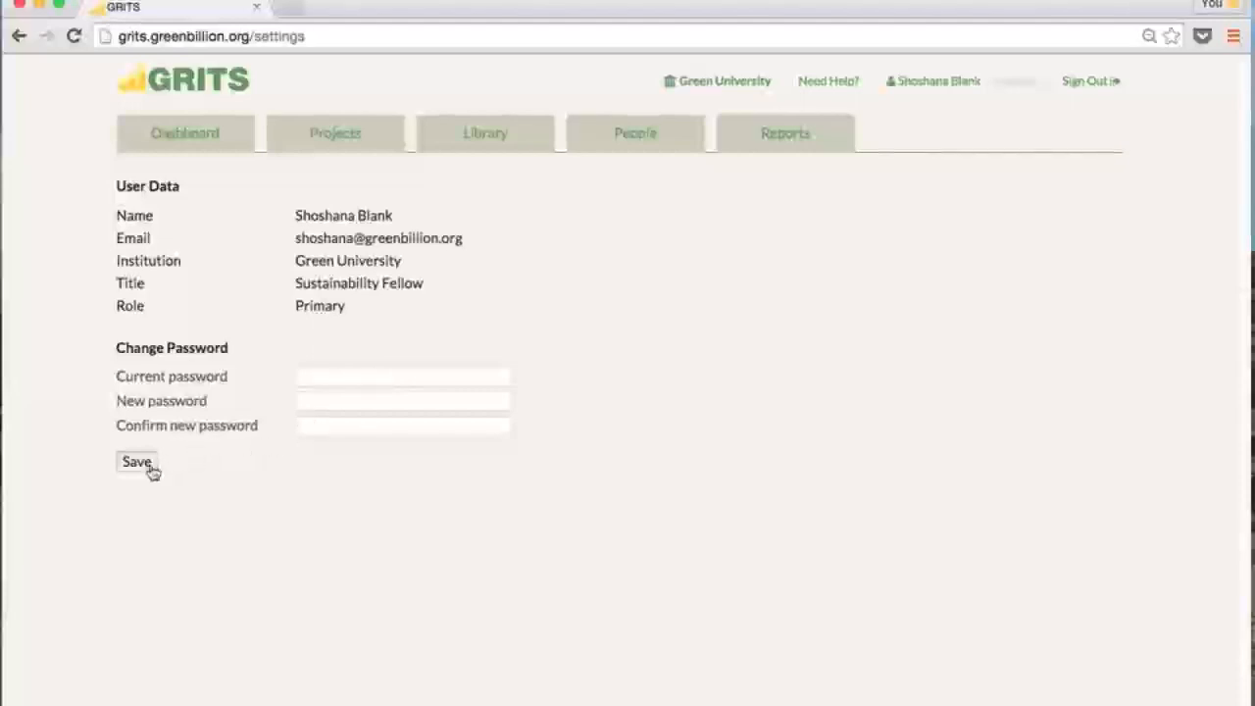
pyautogui.click(334, 138)
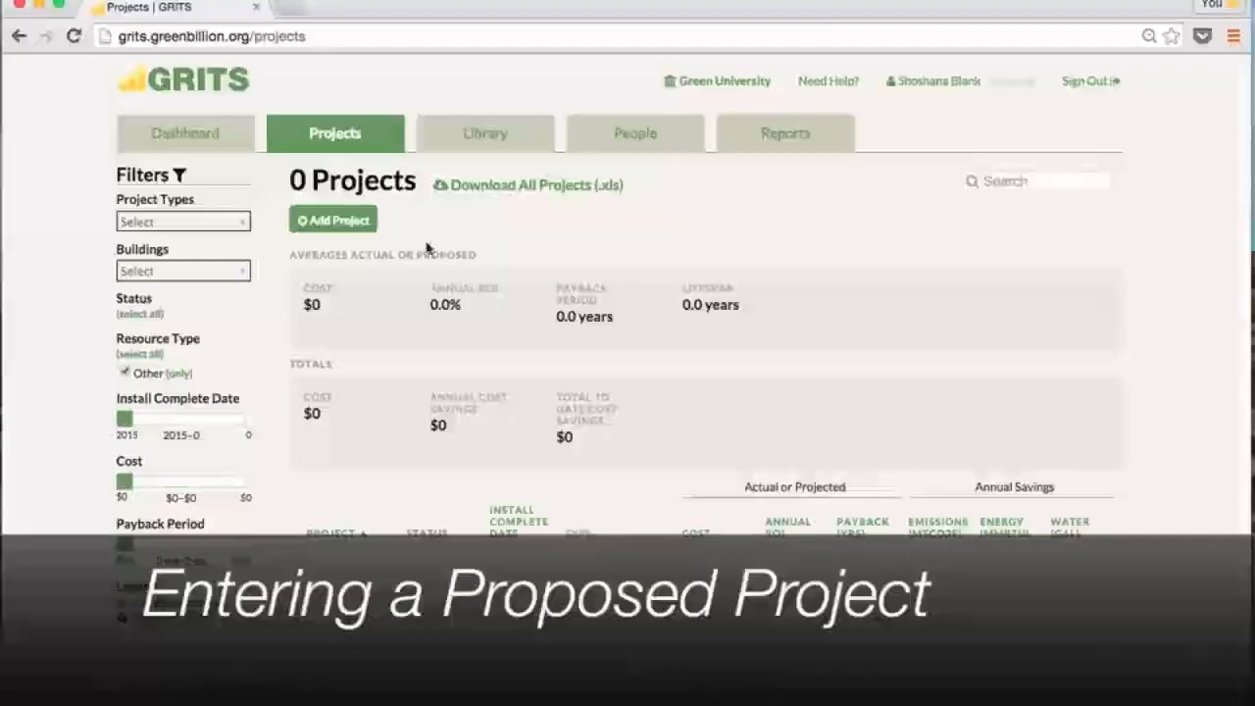
# Add a new project named 'New Lighting project' and open its Status choices
pyautogui.click(349, 223)
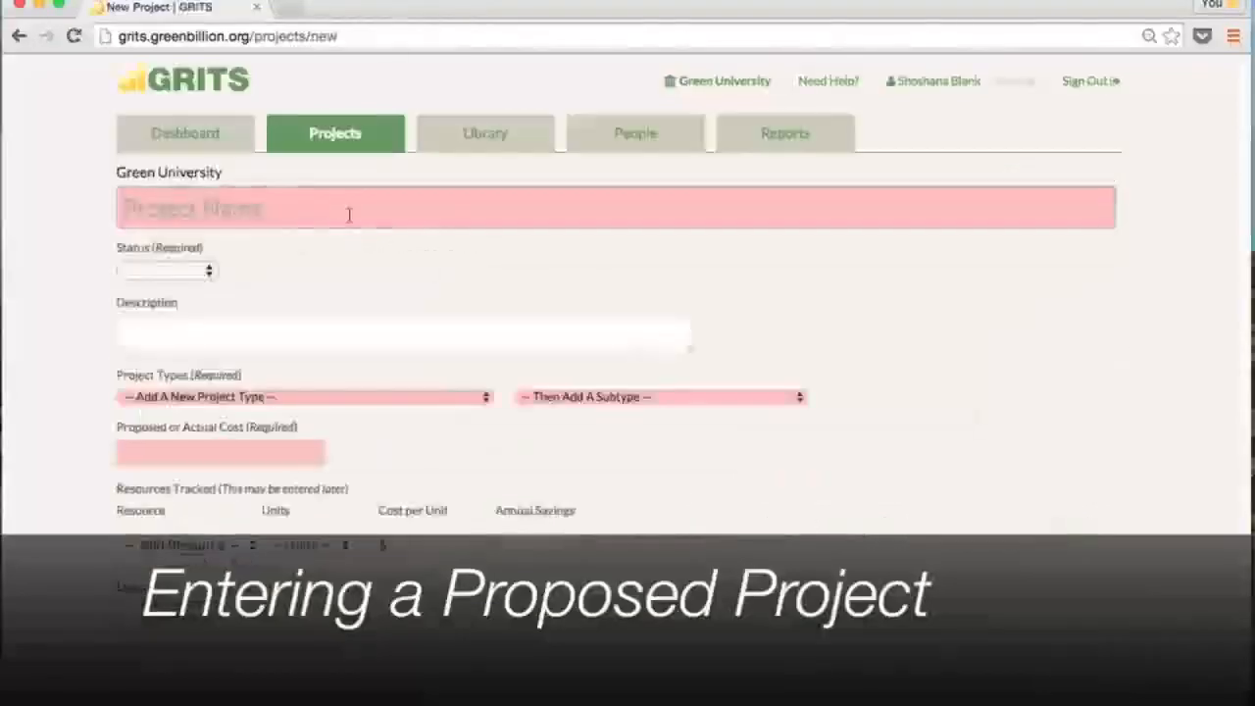
pyautogui.click(227, 207)
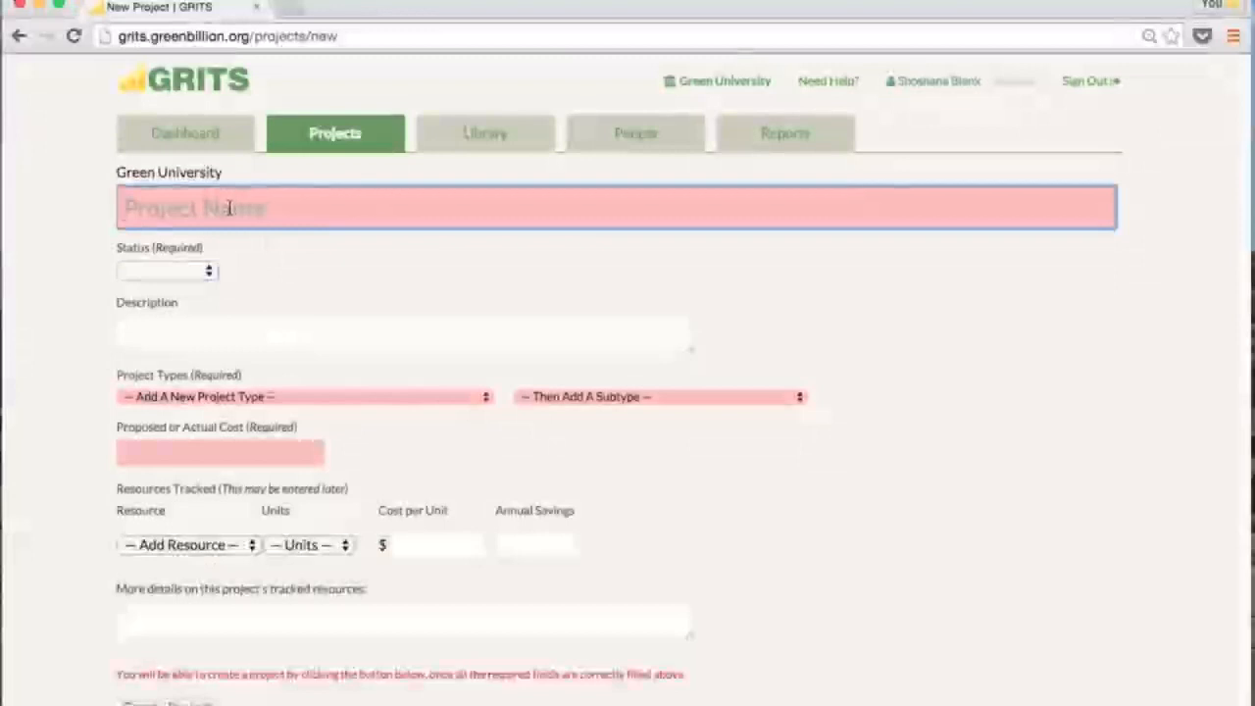
pyautogui.write('New Lighting project')
pyautogui.click(157, 275)
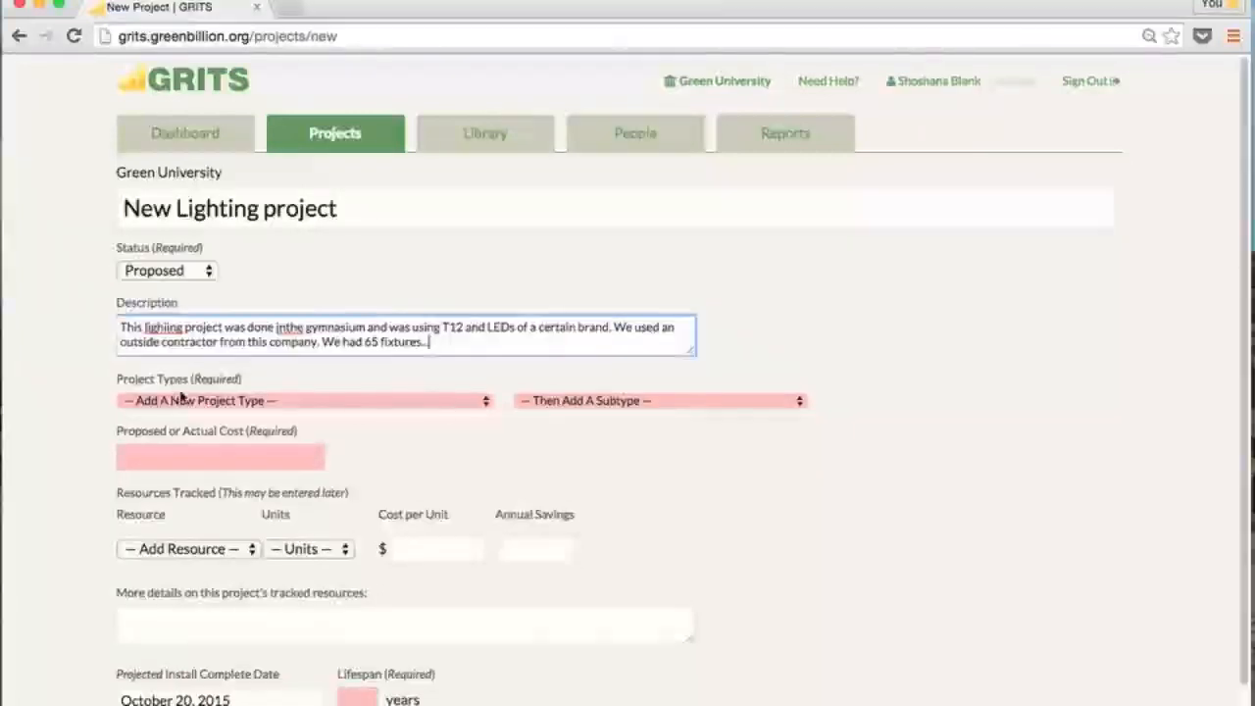
# Add the Lighting › Lighting upgrade/retrofit project type
pyautogui.click(194, 402)
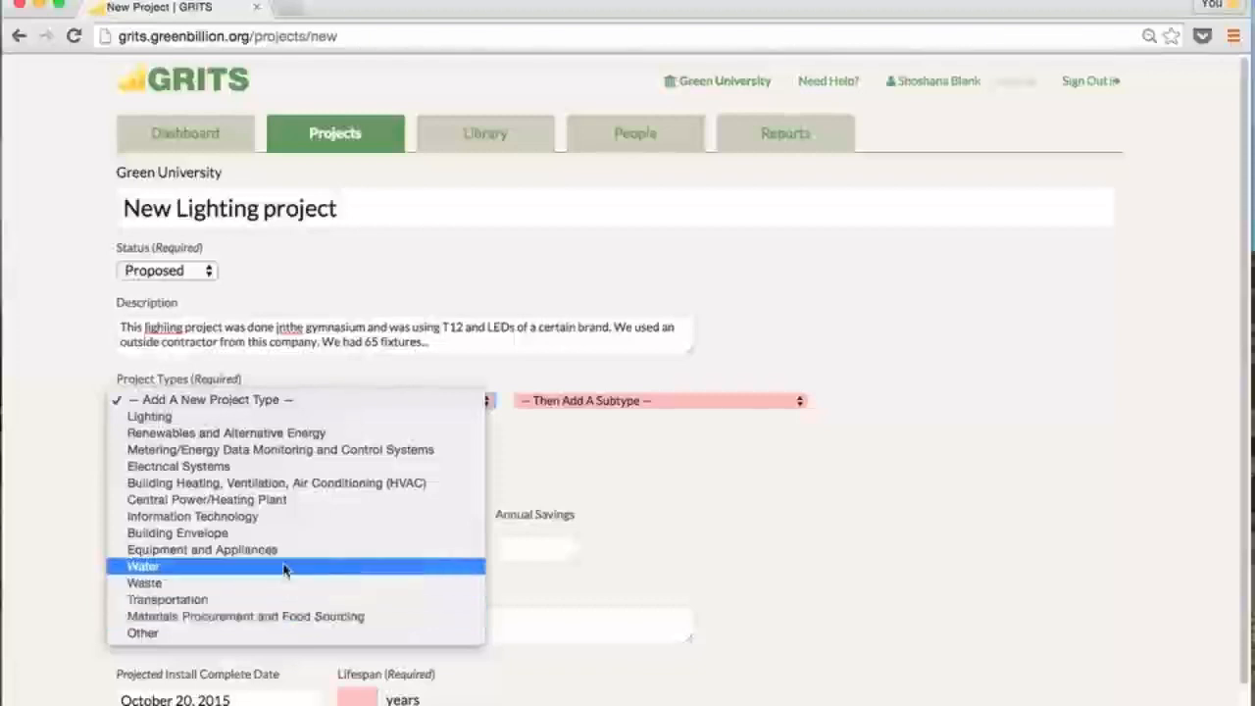
pyautogui.click(304, 419)
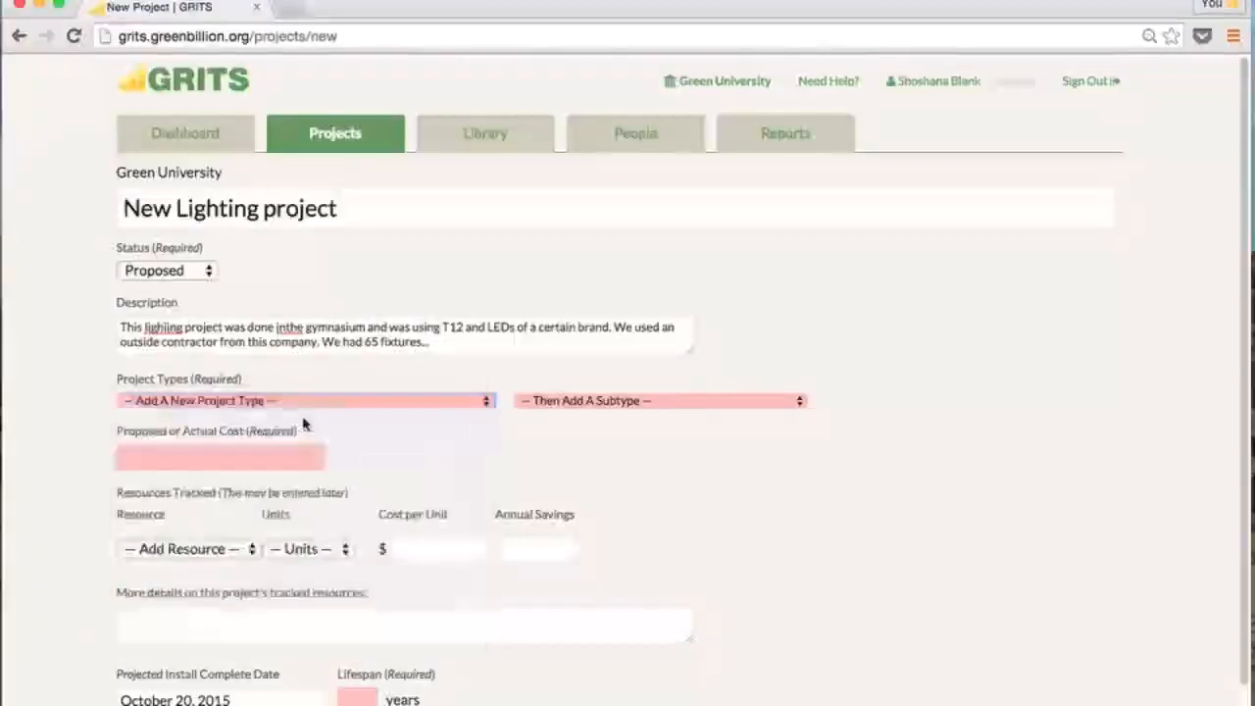
pyautogui.click(555, 410)
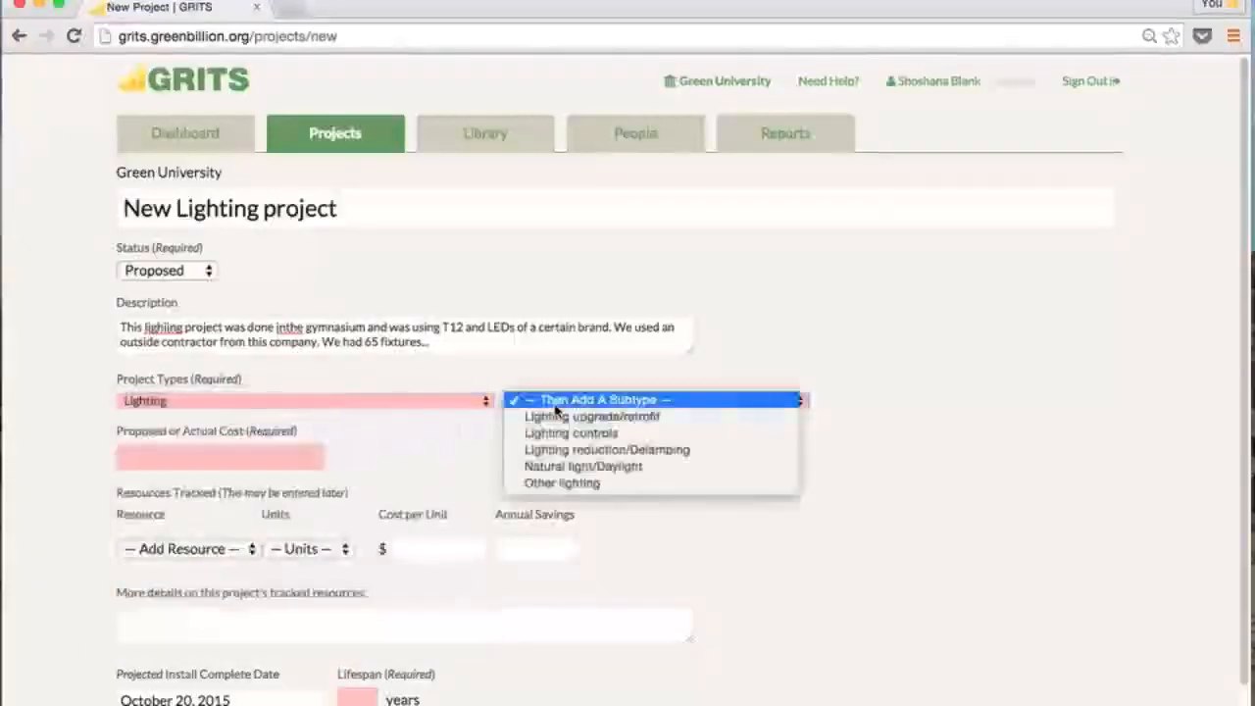
pyautogui.click(674, 420)
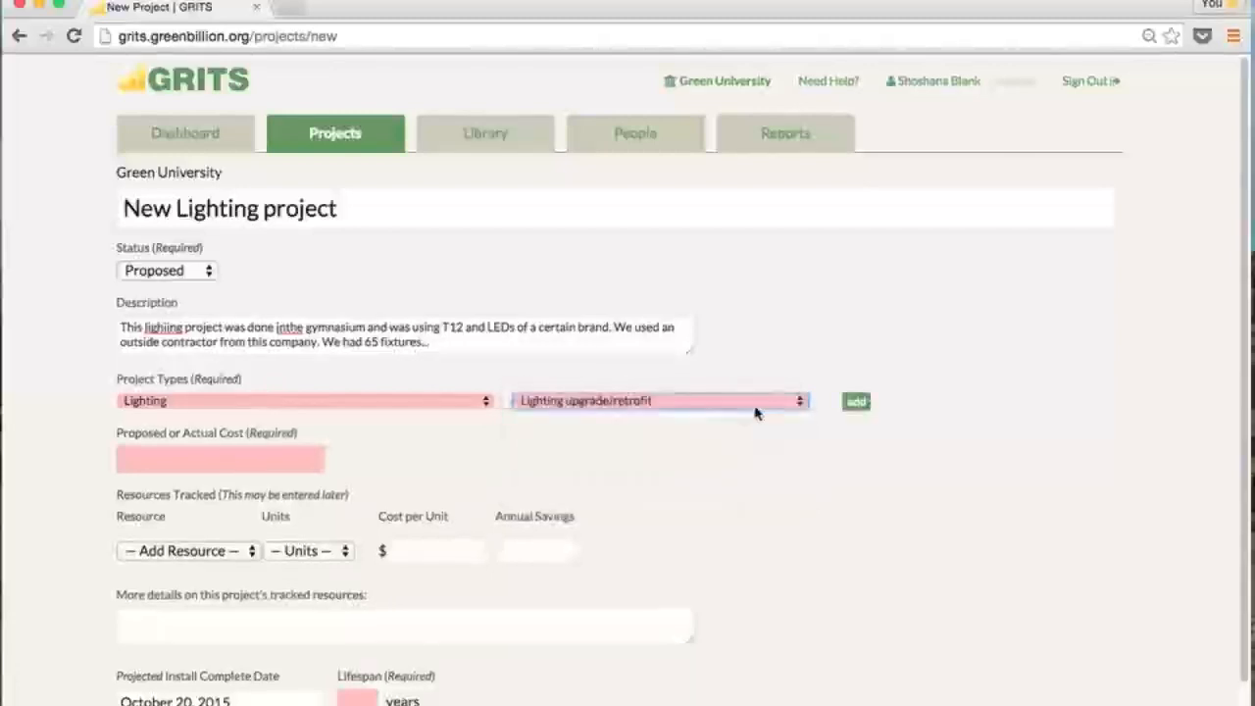
pyautogui.click(856, 405)
# Enter a proposed cost of $25,000.00
pyautogui.click(125, 532)
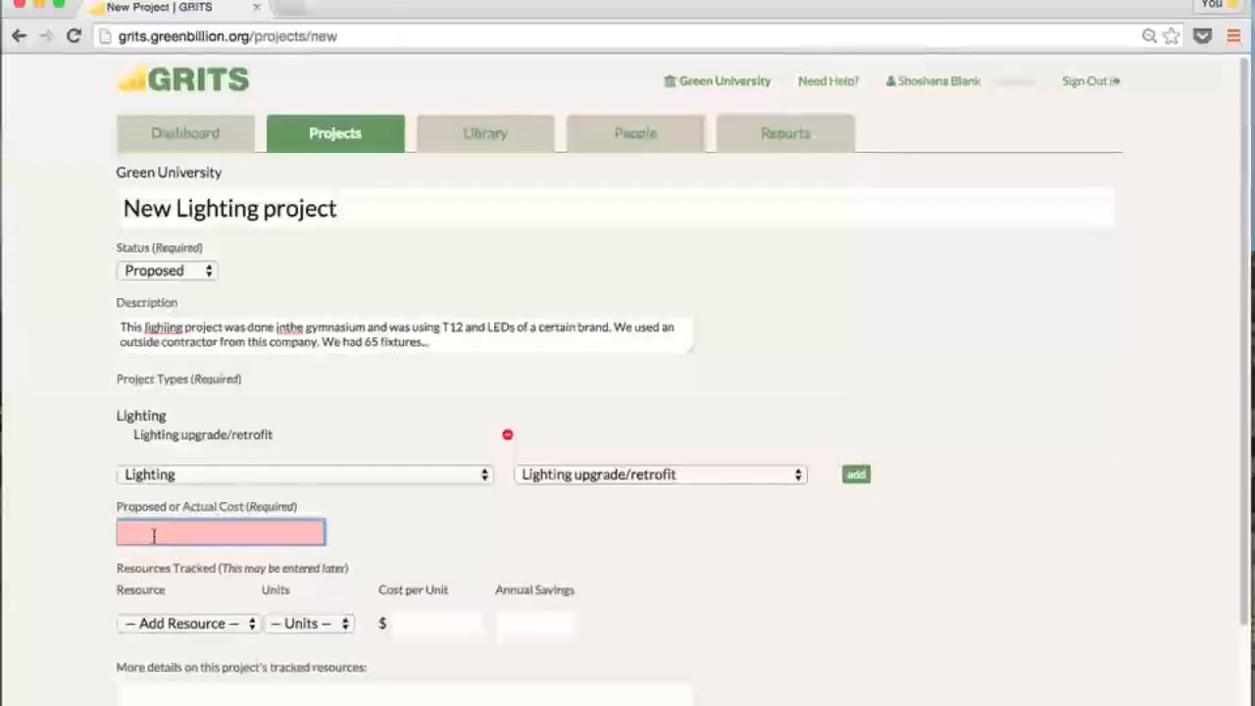
pyautogui.write('25.')
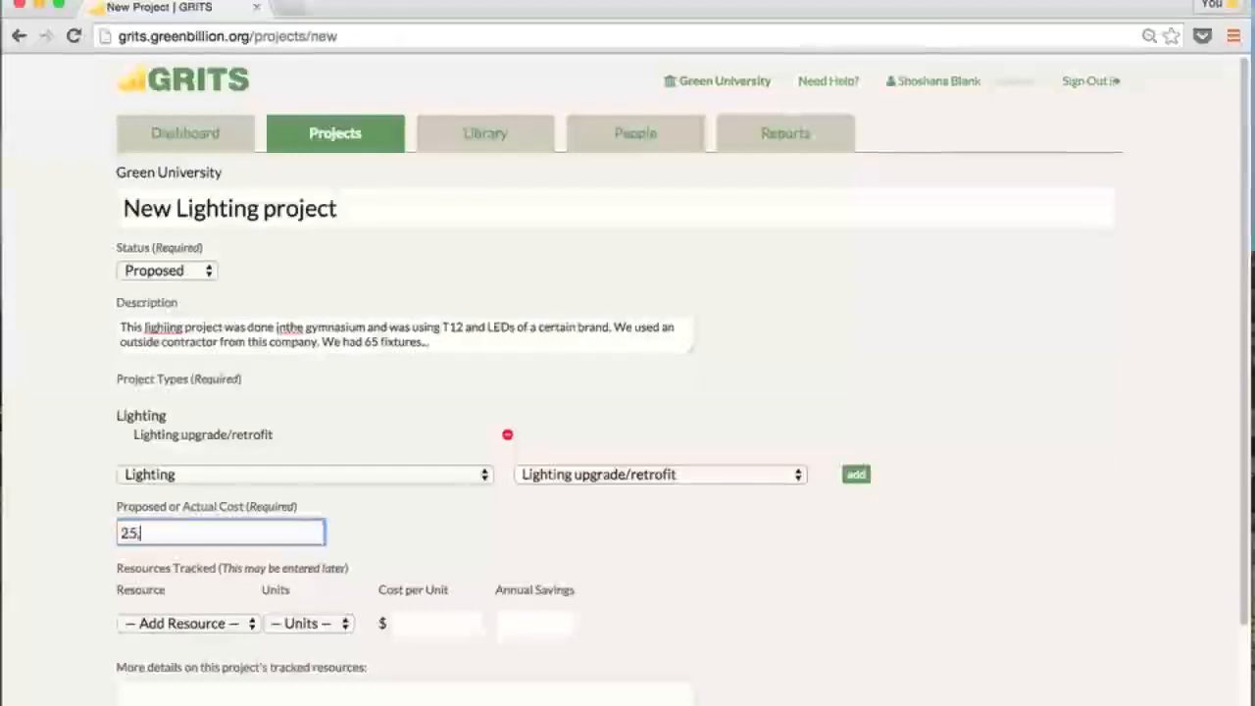
pyautogui.write('000')
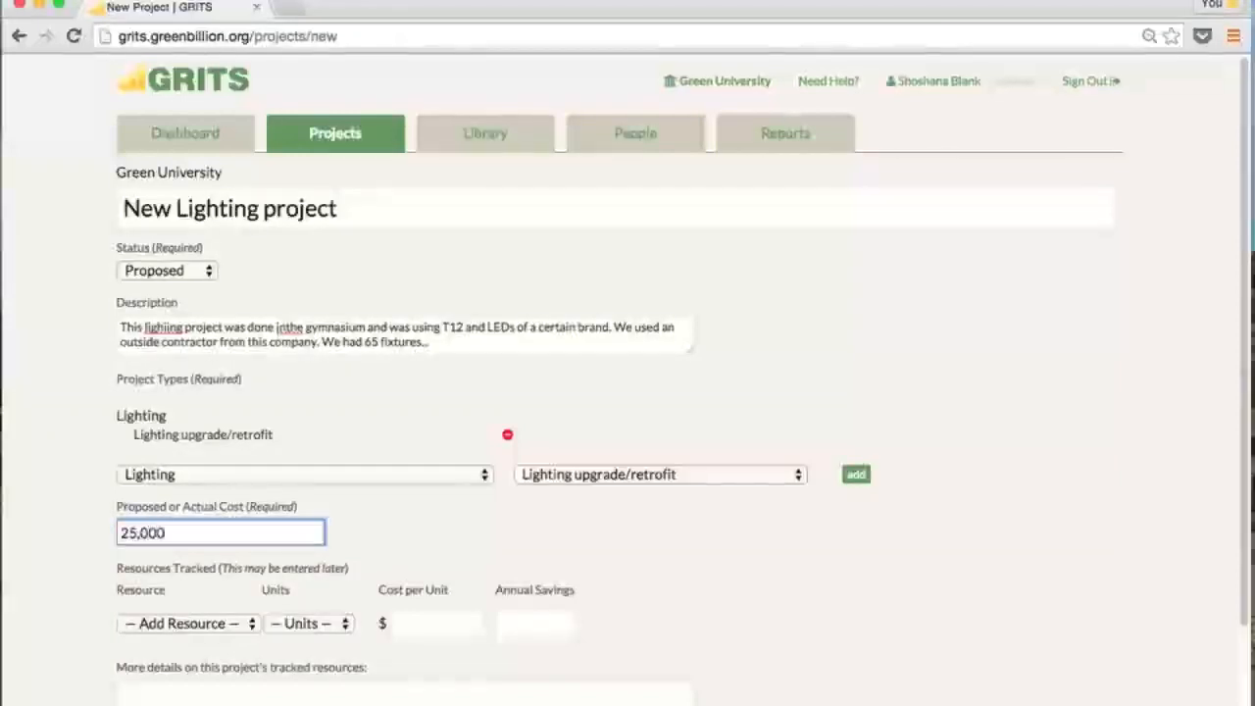
pyautogui.click(654, 577)
pyautogui.scroll(-1, 653, 577)
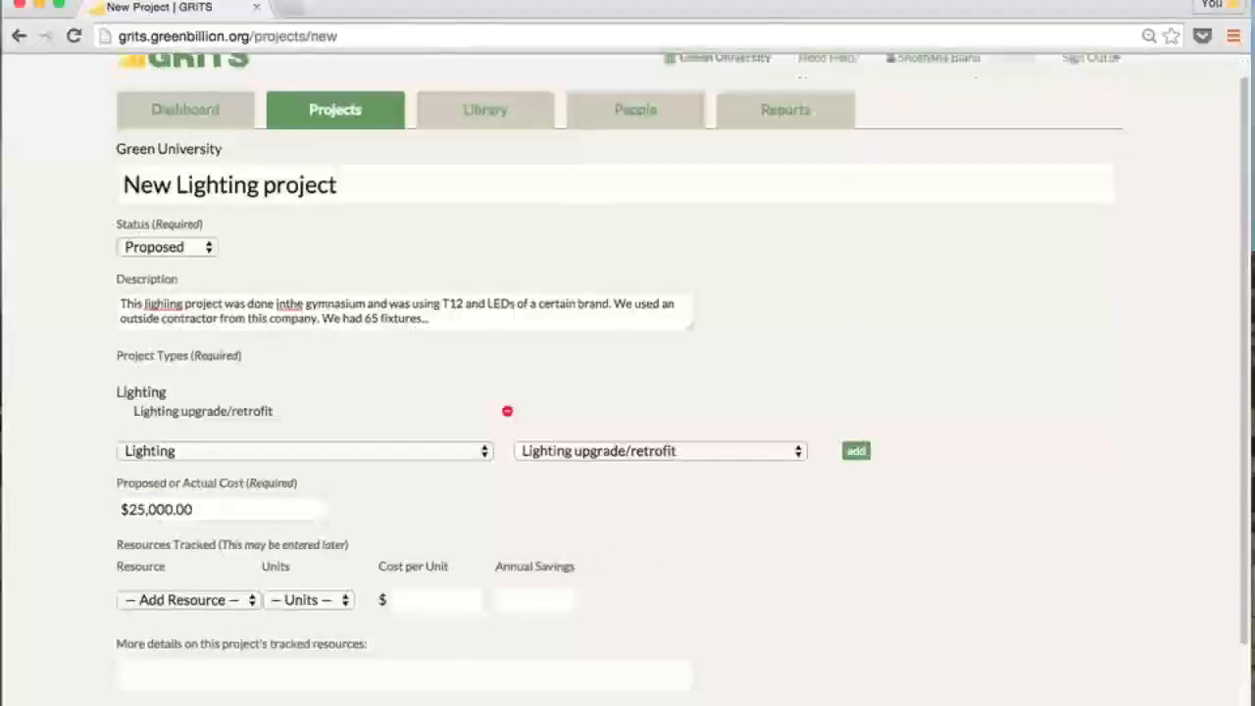
# Set the install completion date to January 18, 2016
pyautogui.scroll(-3, 648, 566)
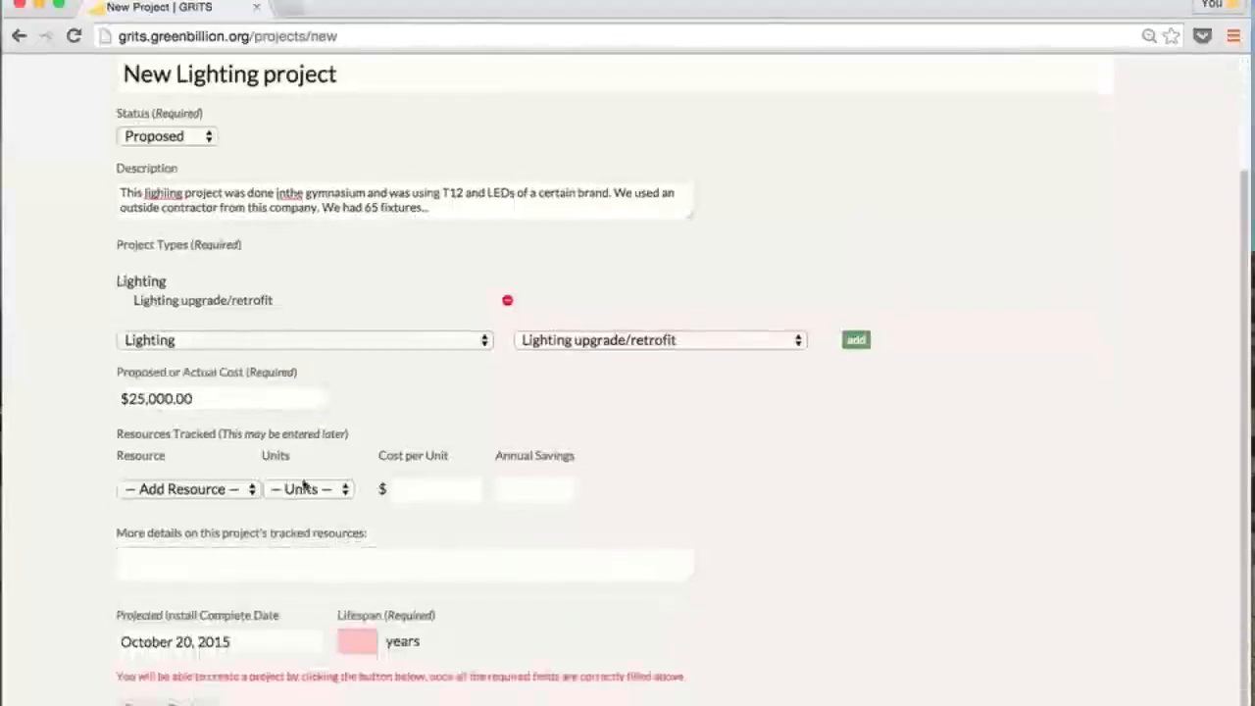
pyautogui.click(260, 556)
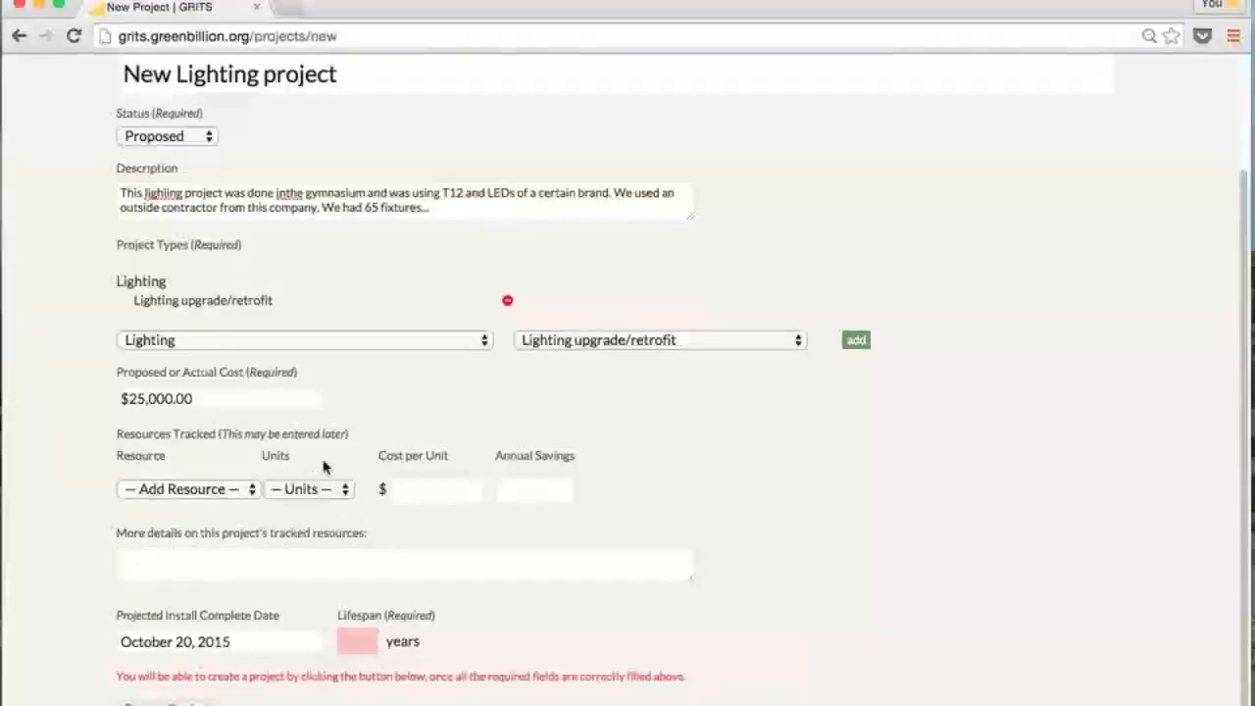
pyautogui.click(232, 646)
pyautogui.click(240, 645)
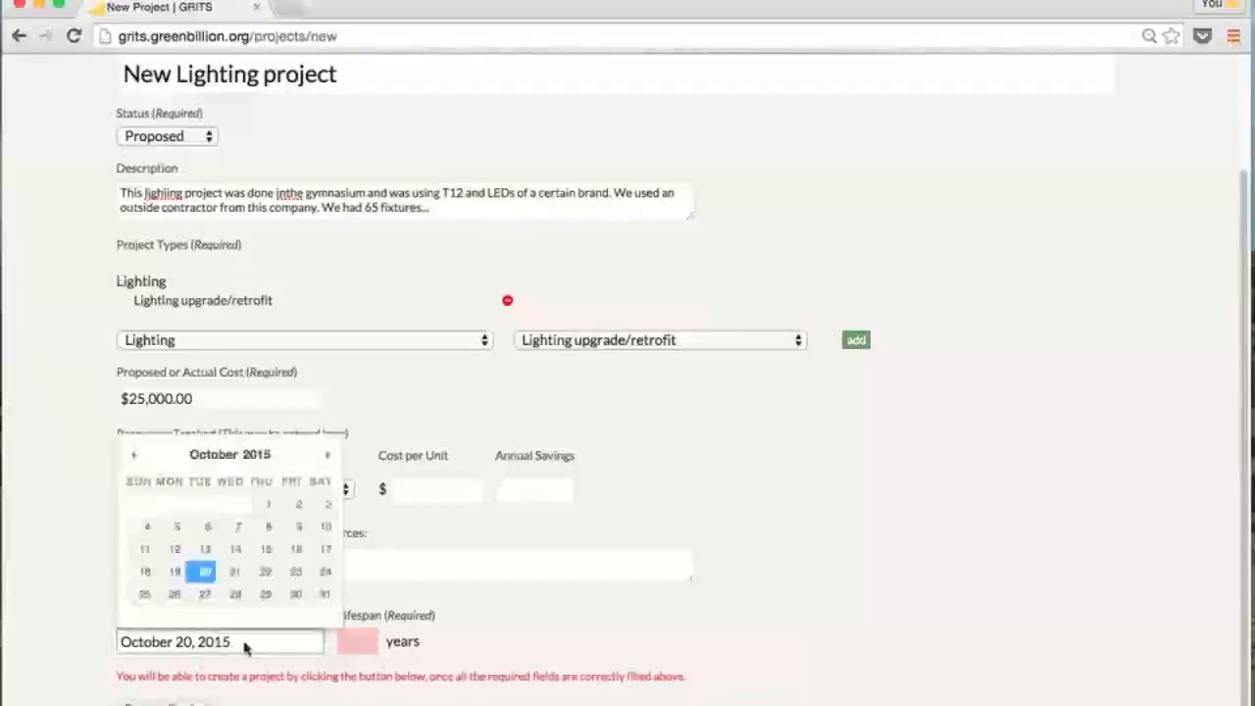
pyautogui.click(263, 463)
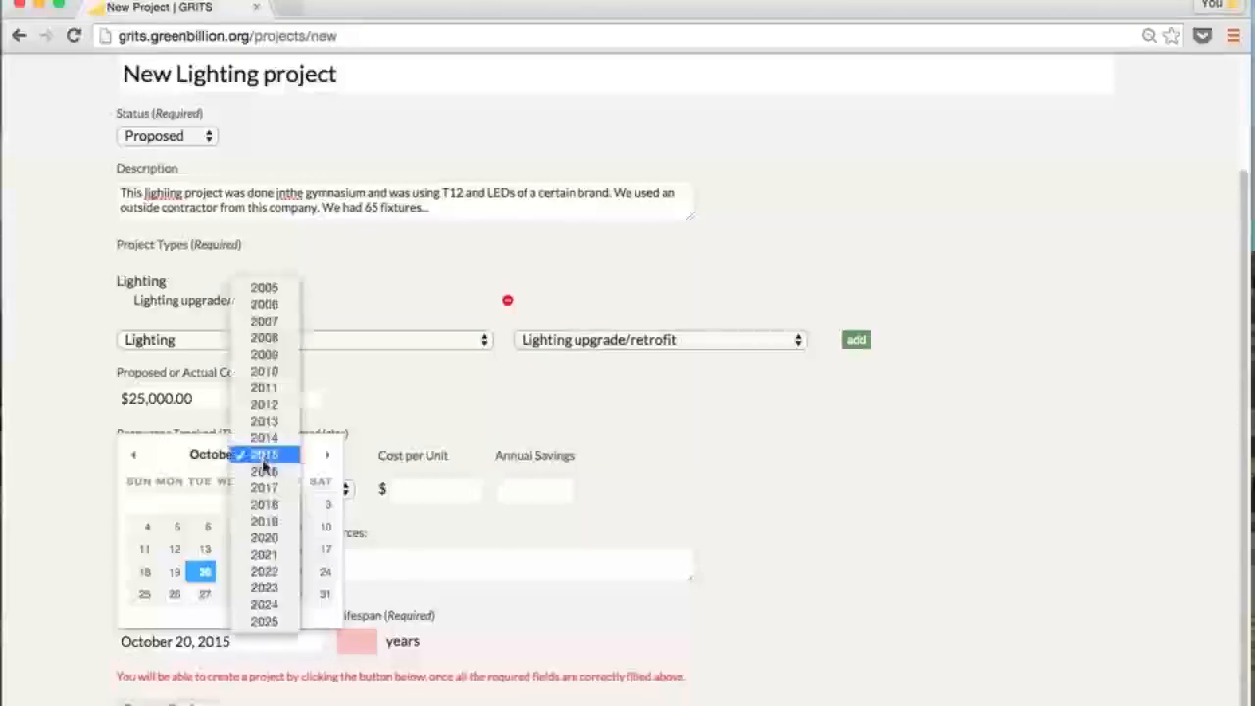
pyautogui.click(266, 472)
pyautogui.click(229, 432)
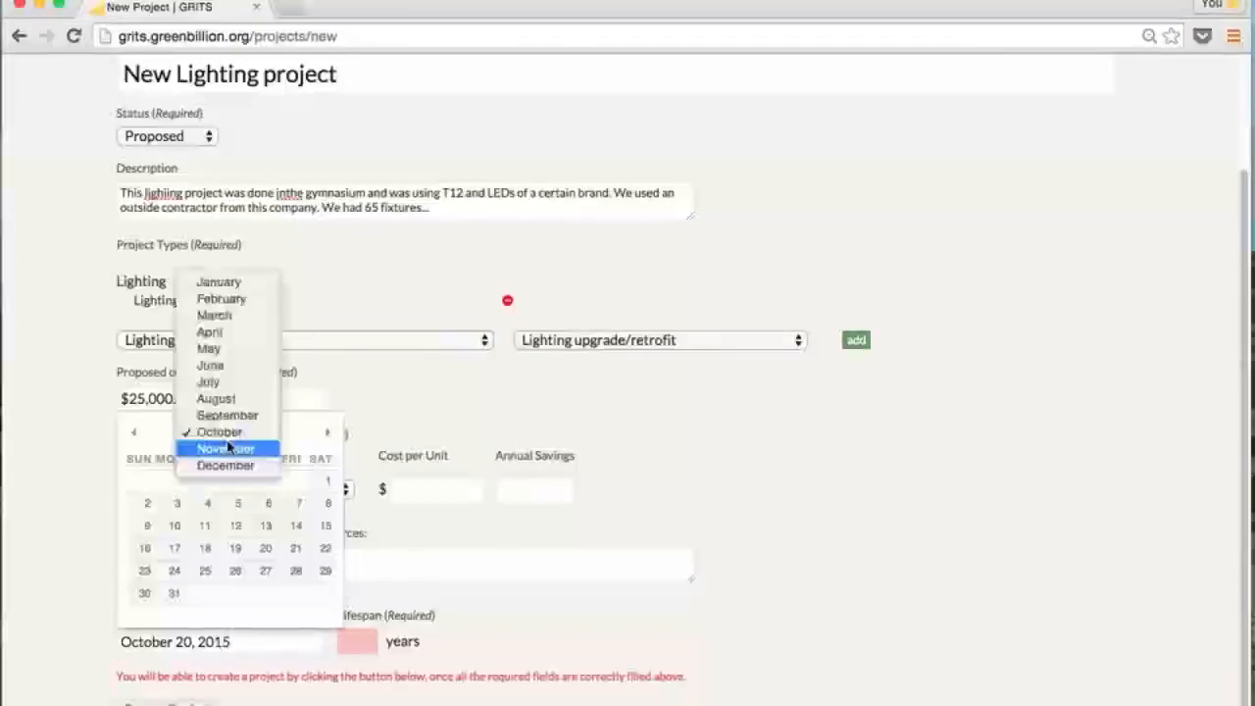
pyautogui.click(230, 284)
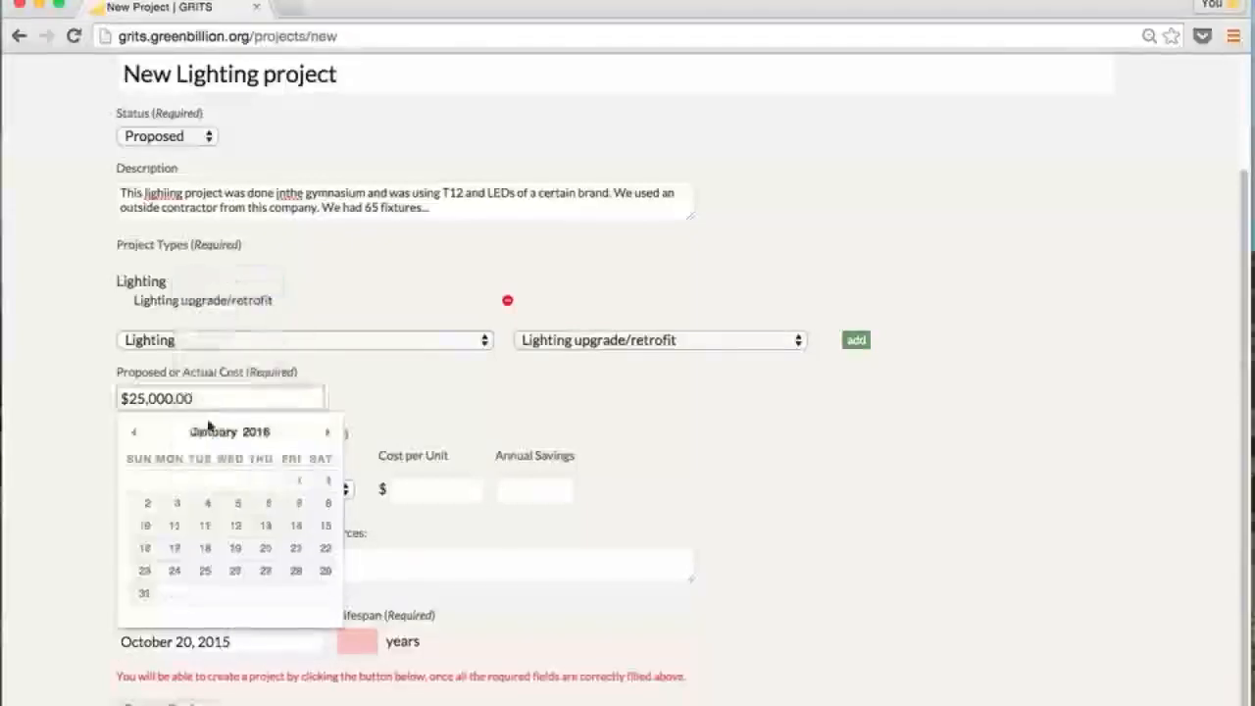
pyautogui.click(179, 551)
# Enter a 10-year lifespan and create the project
pyautogui.click(346, 641)
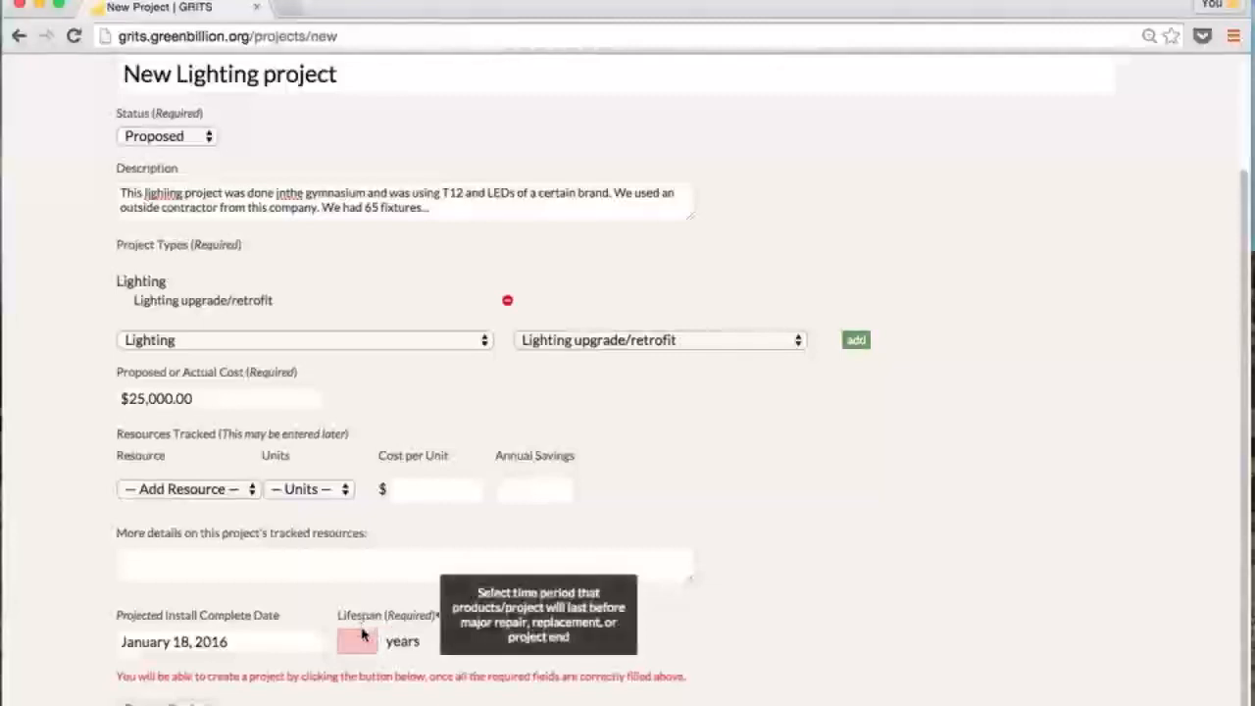
pyautogui.click(357, 638)
pyautogui.write('10')
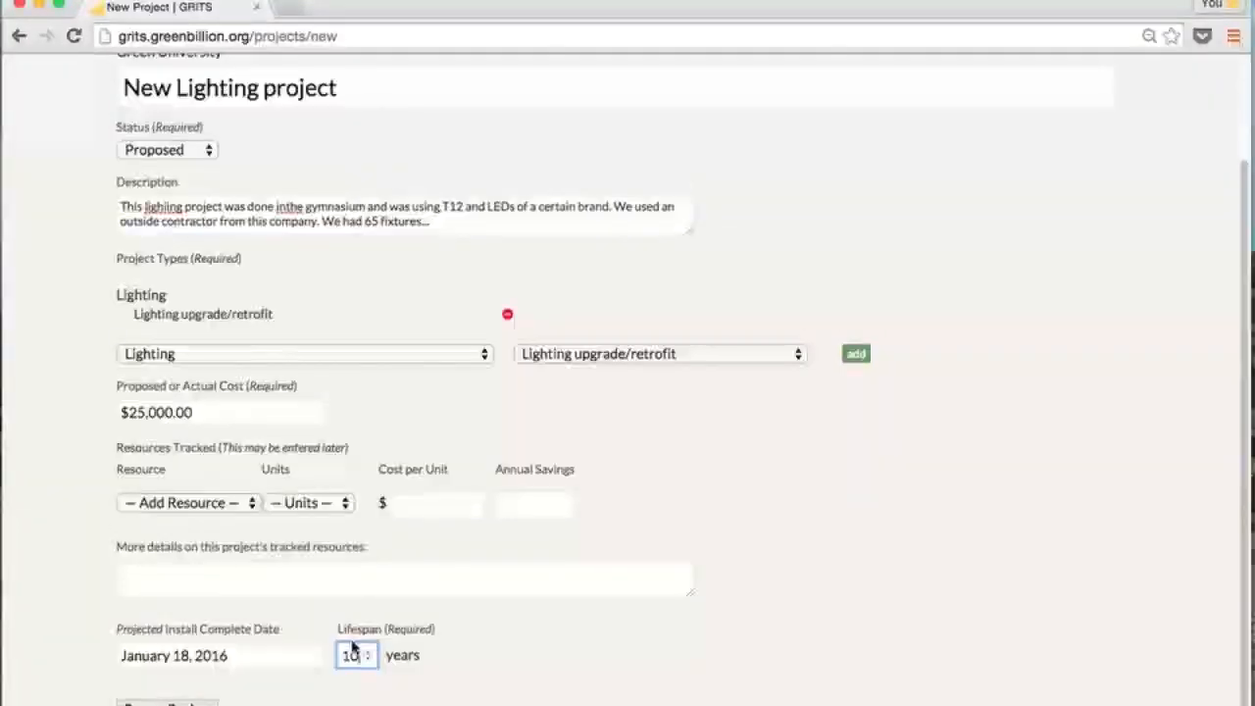
pyautogui.click(167, 704)
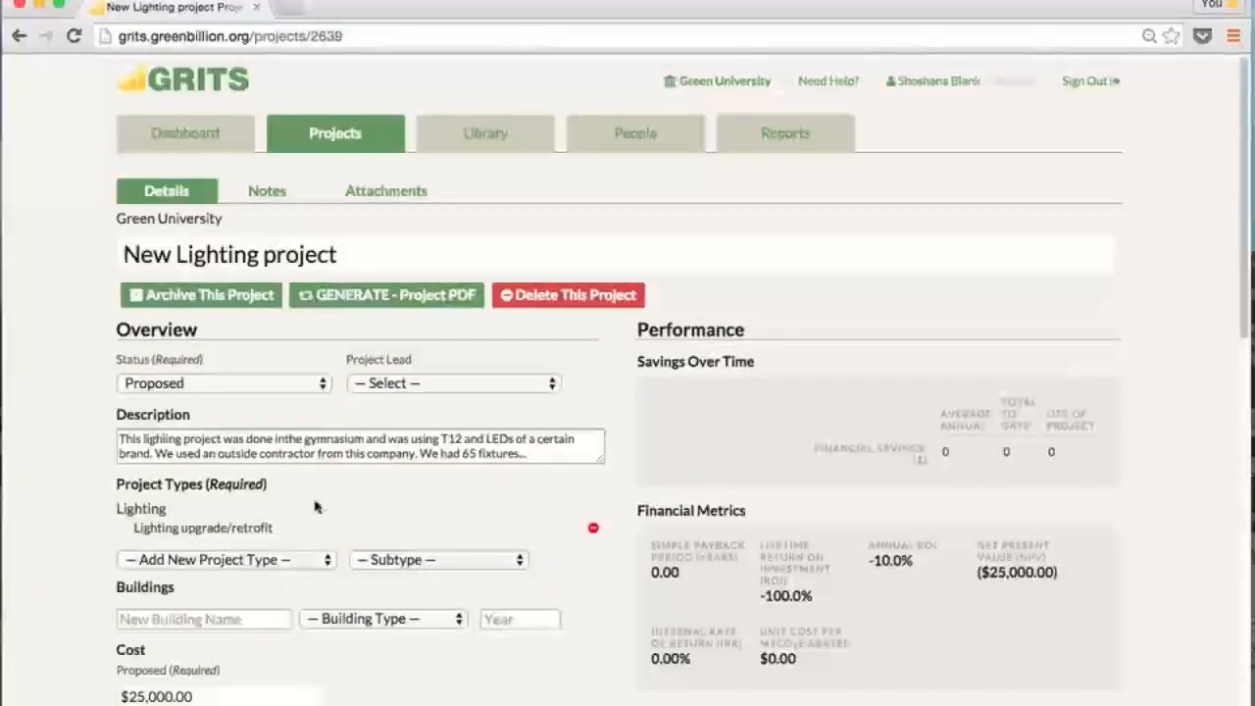
# Choose the signed-in user in the Project Lead dropdown
pyautogui.click(403, 386)
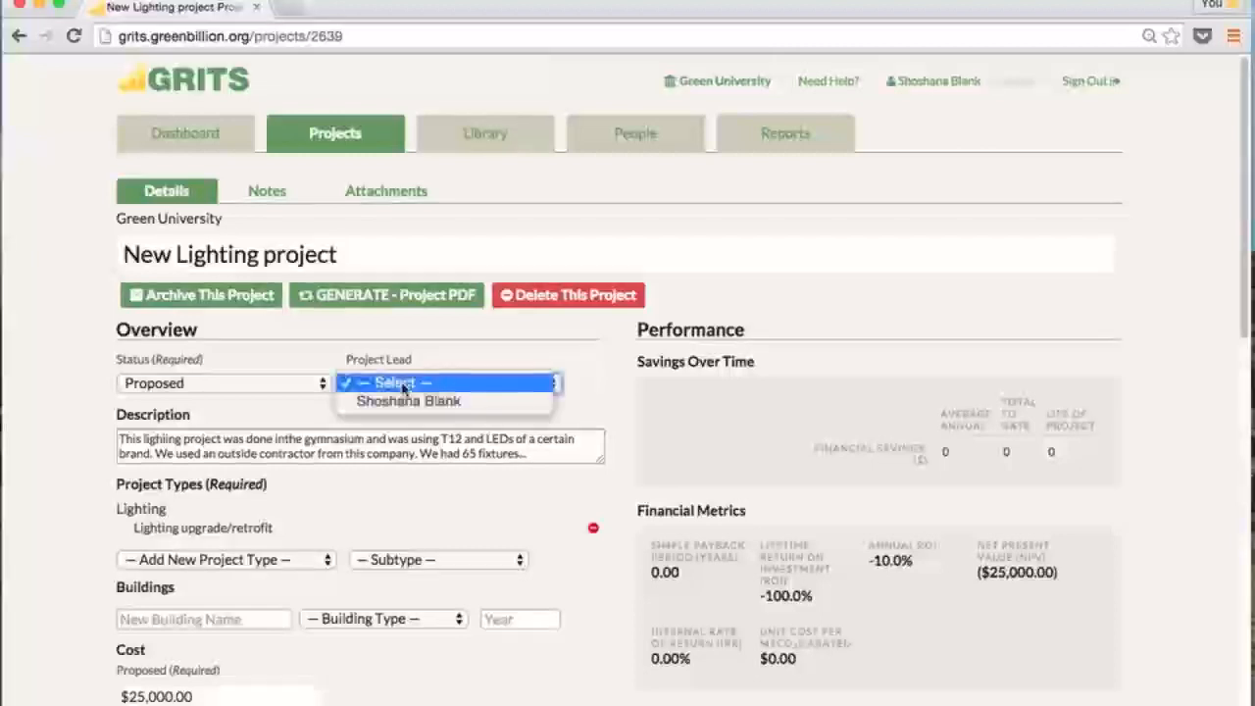
pyautogui.click(480, 402)
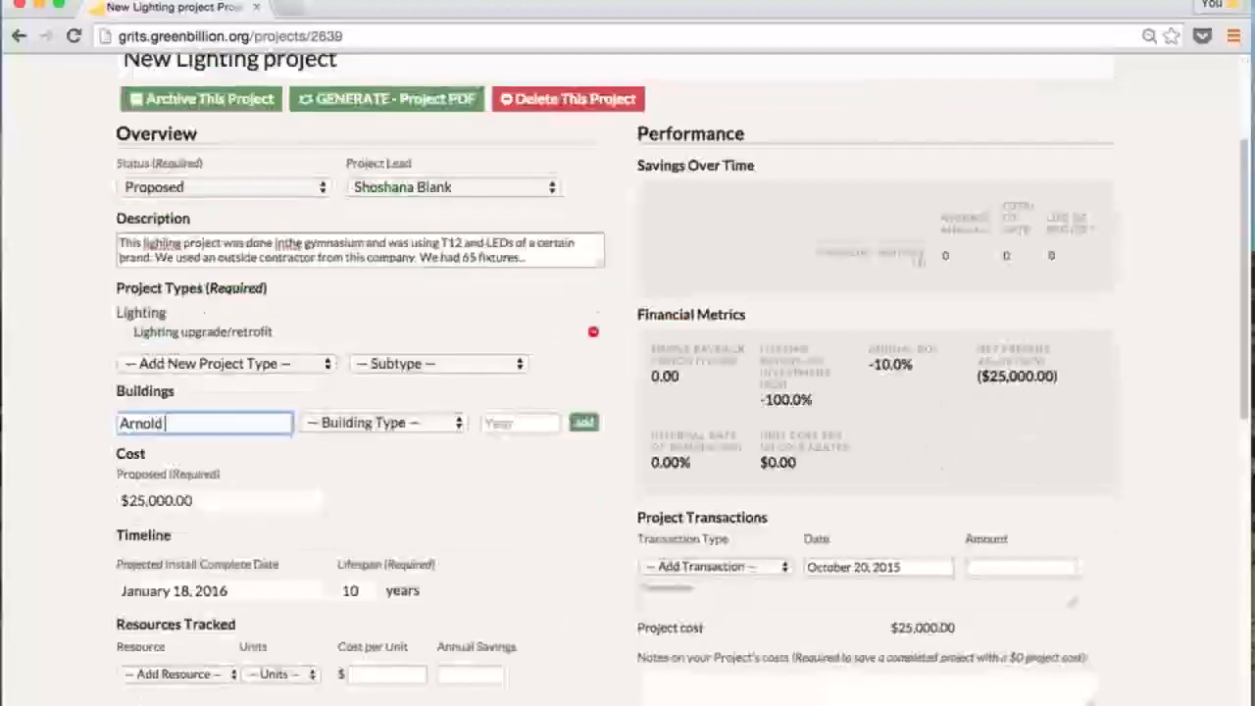
# Add Arnold Gymnasium as an Athletic facility (indoor)/Gymnasium building from 1990
pyautogui.write('Gymna')
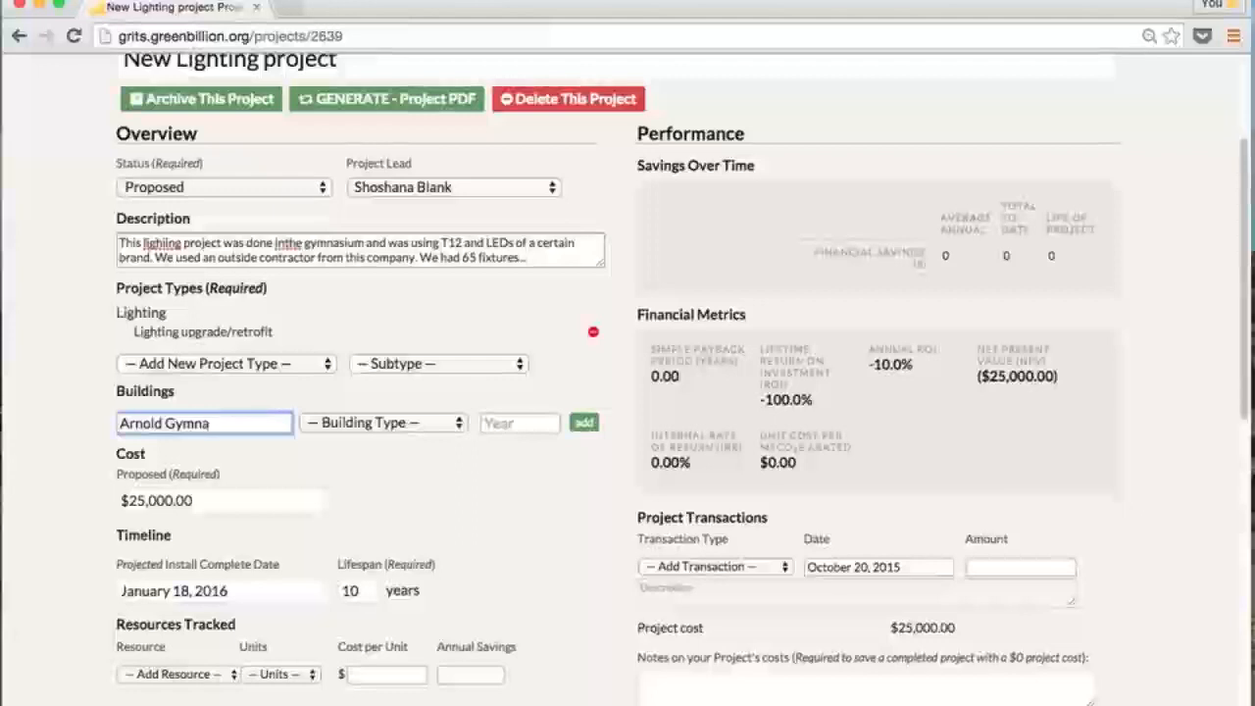
pyautogui.write('sium')
pyautogui.click(396, 424)
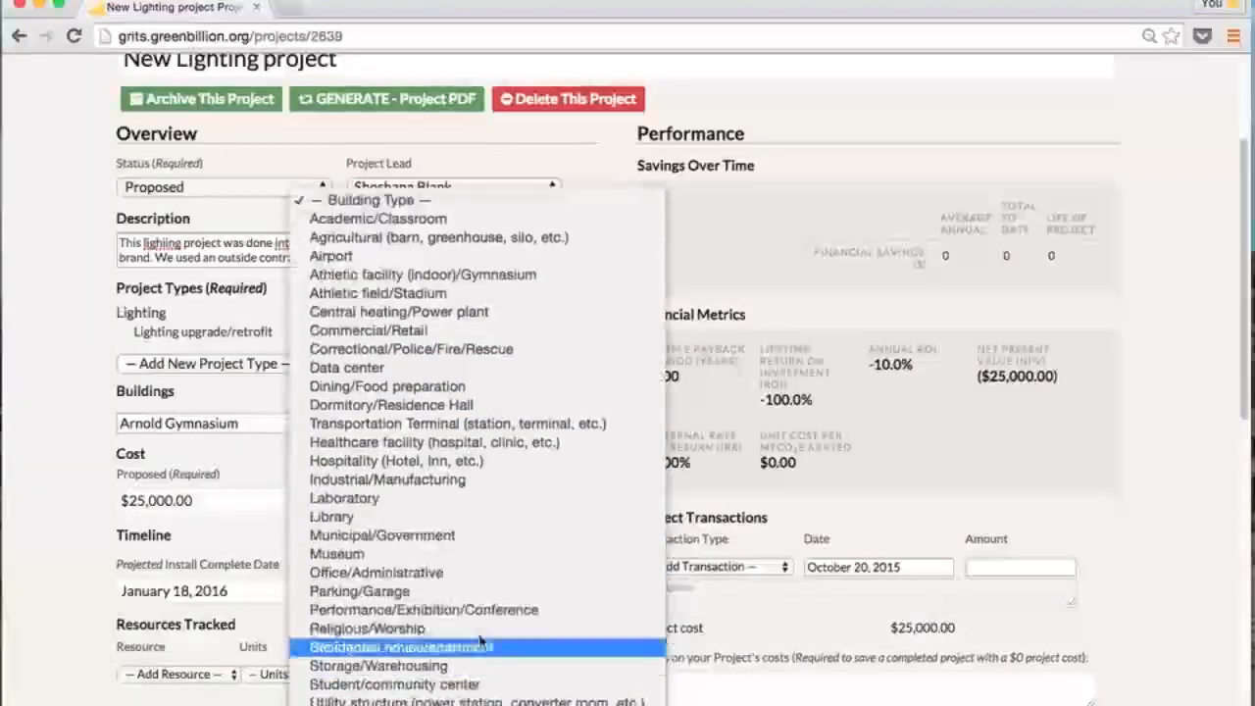
pyautogui.click(488, 276)
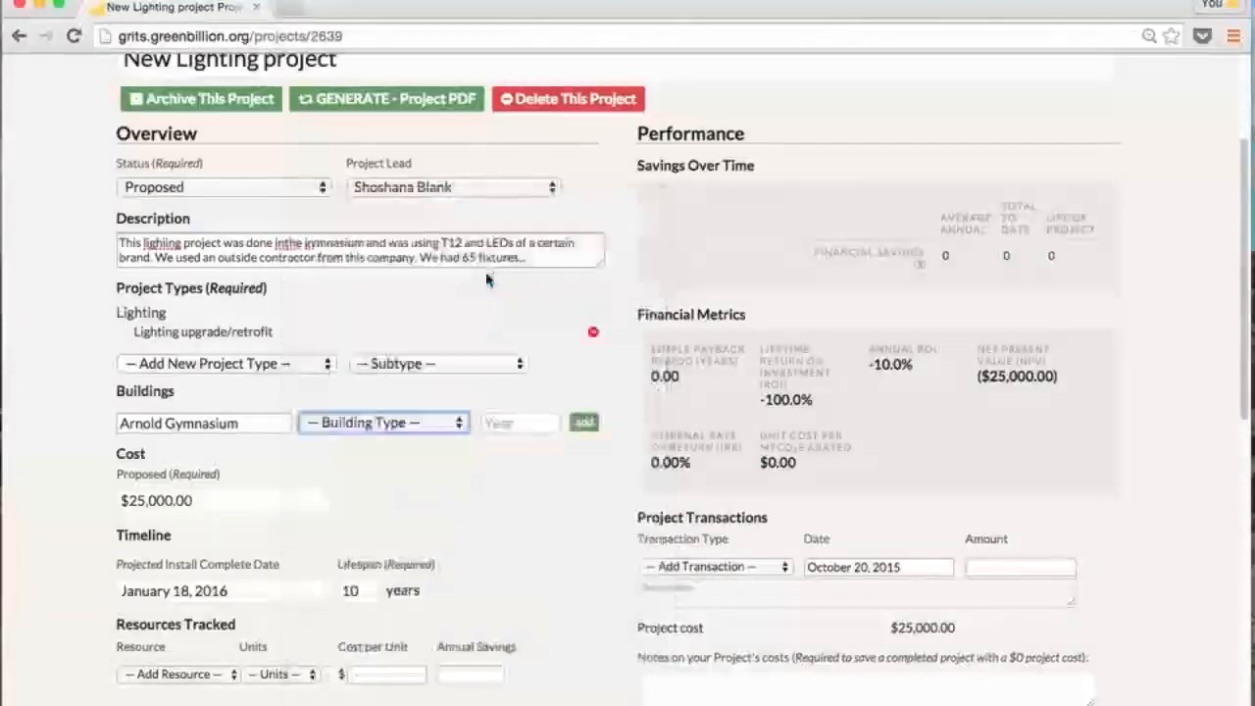
pyautogui.click(497, 423)
pyautogui.write('1990')
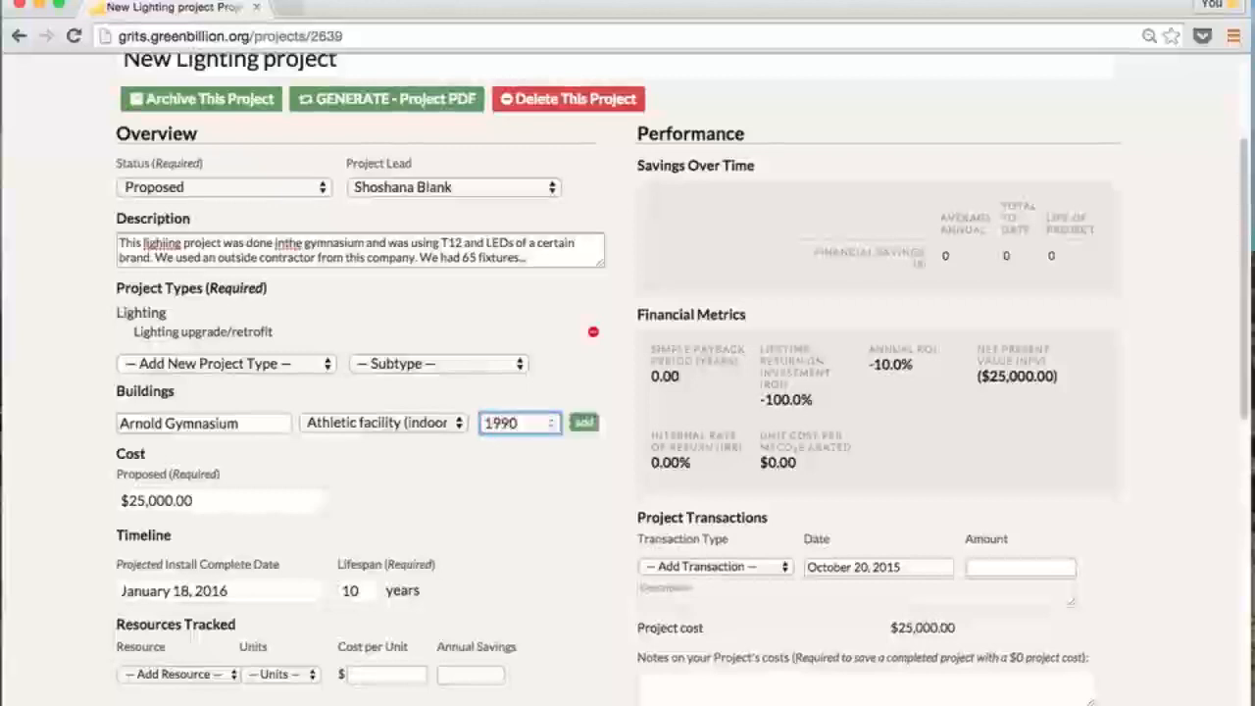
pyautogui.click(585, 422)
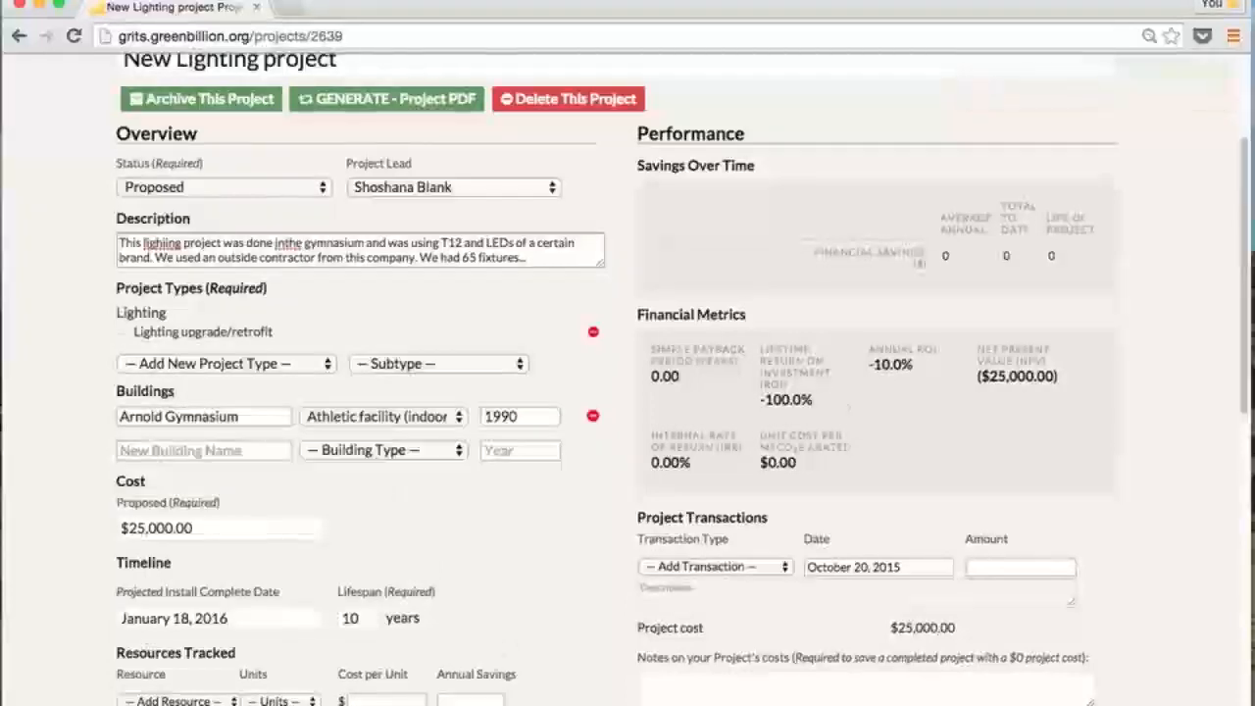
# Add Electricity in kWh at $0.0950 per unit with 27,000 kWh annual savings
pyautogui.scroll(-5, 392, 508)
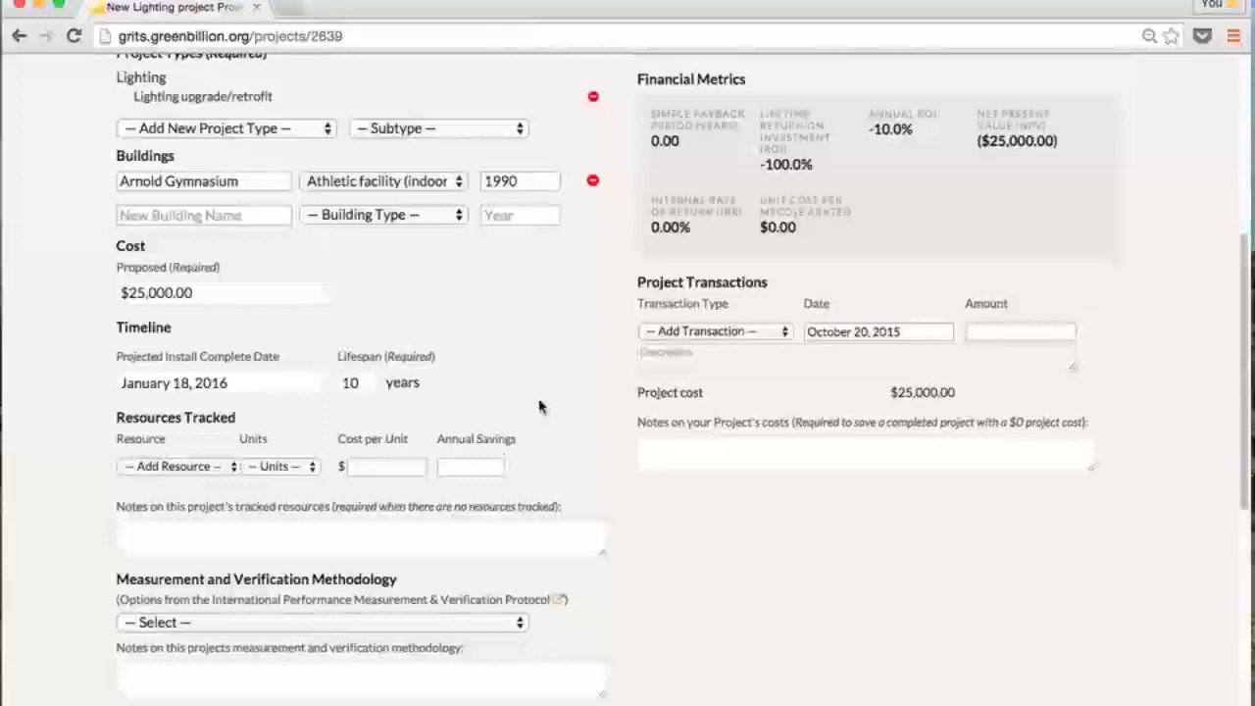
pyautogui.click(208, 467)
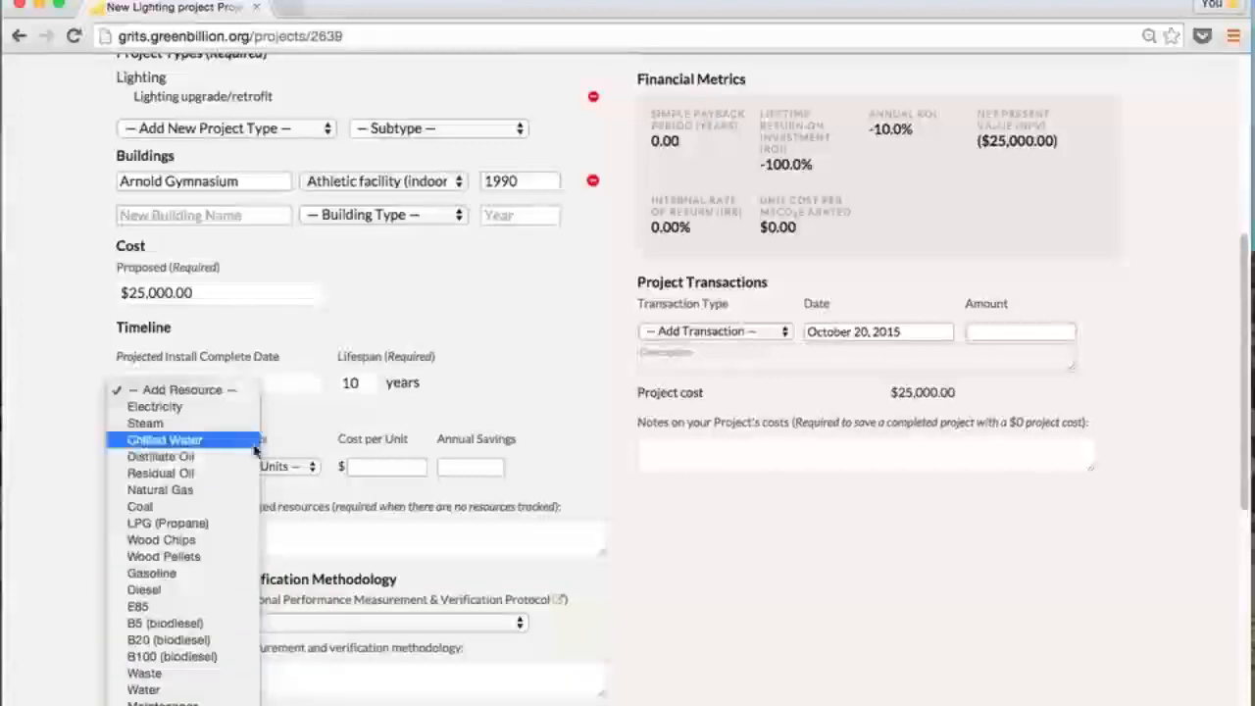
pyautogui.click(232, 409)
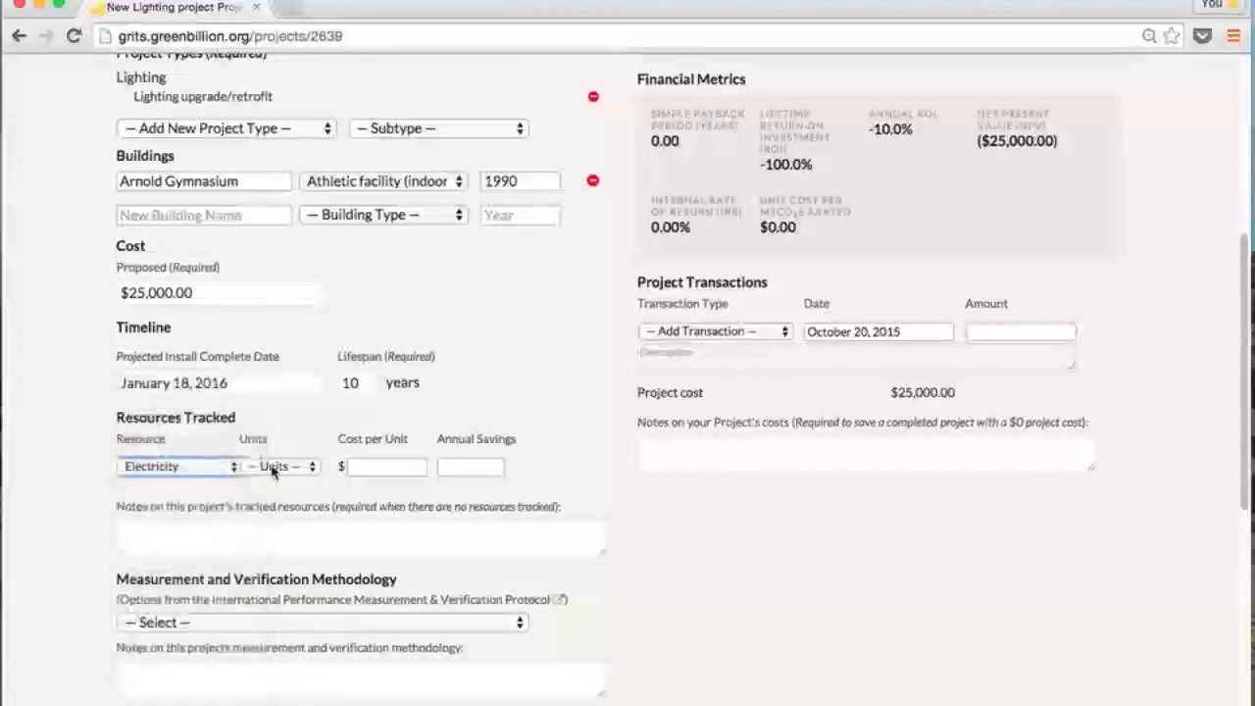
pyautogui.click(274, 468)
pyautogui.click(293, 487)
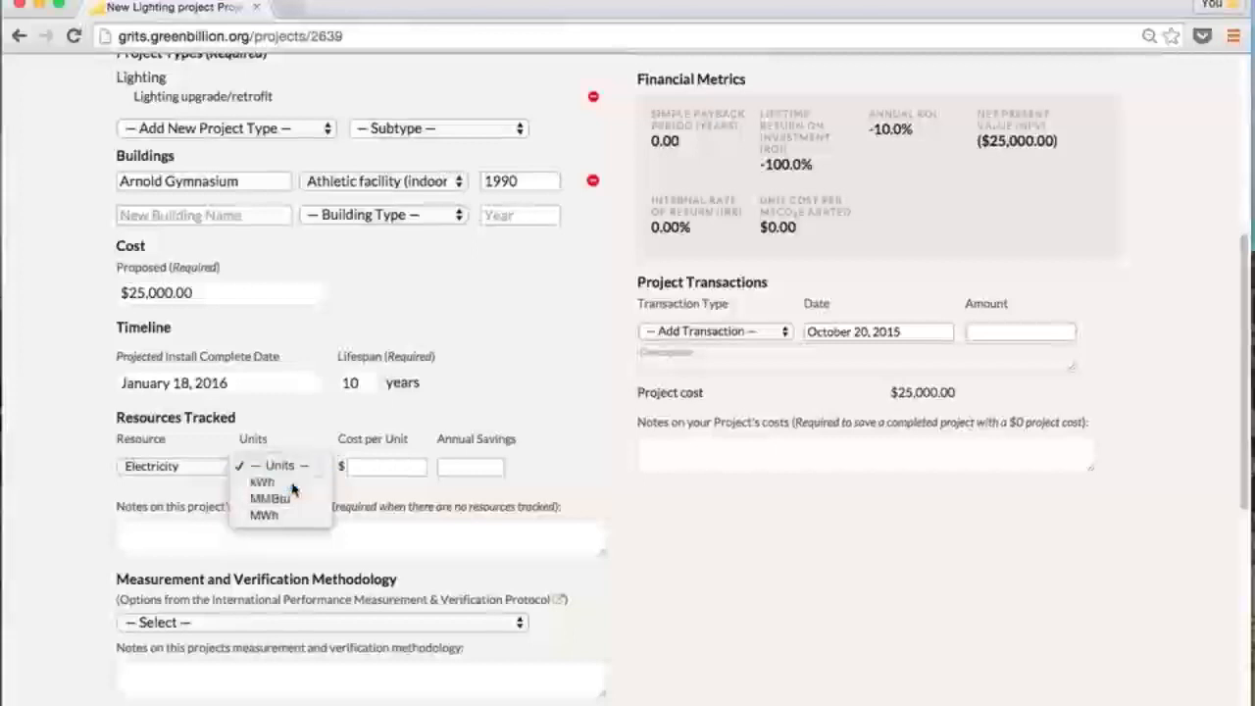
pyautogui.click(374, 467)
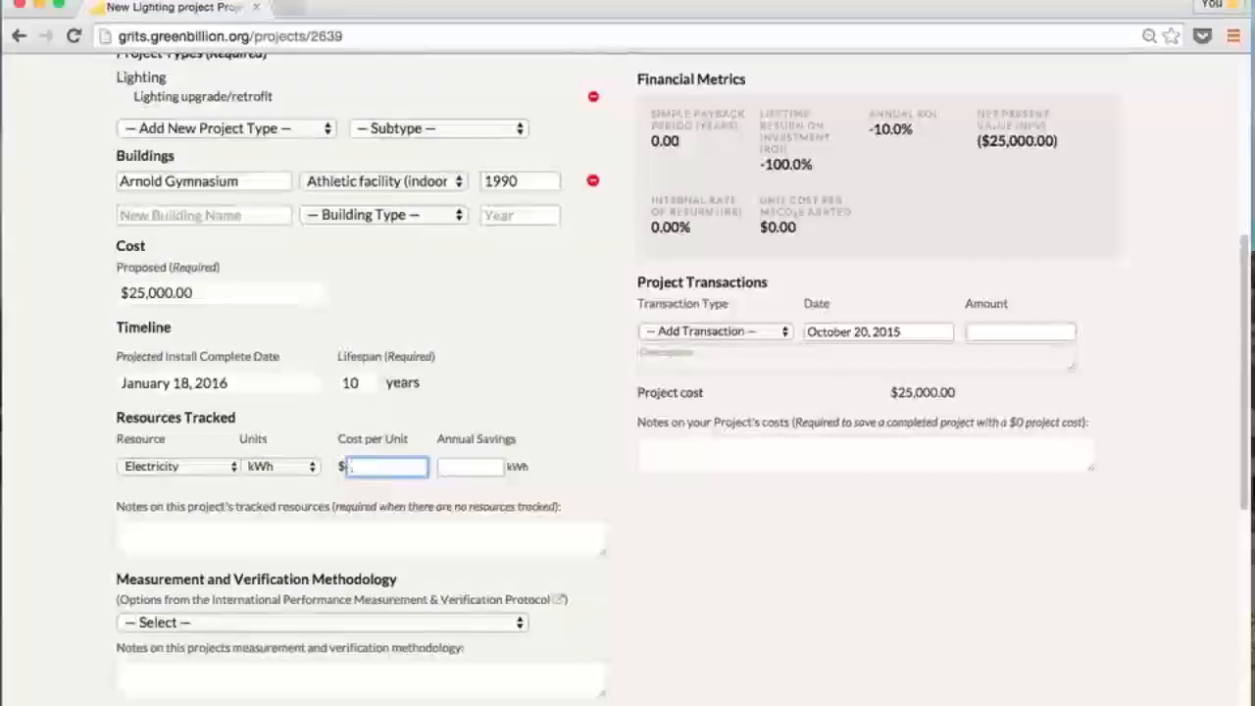
pyautogui.write('.095')
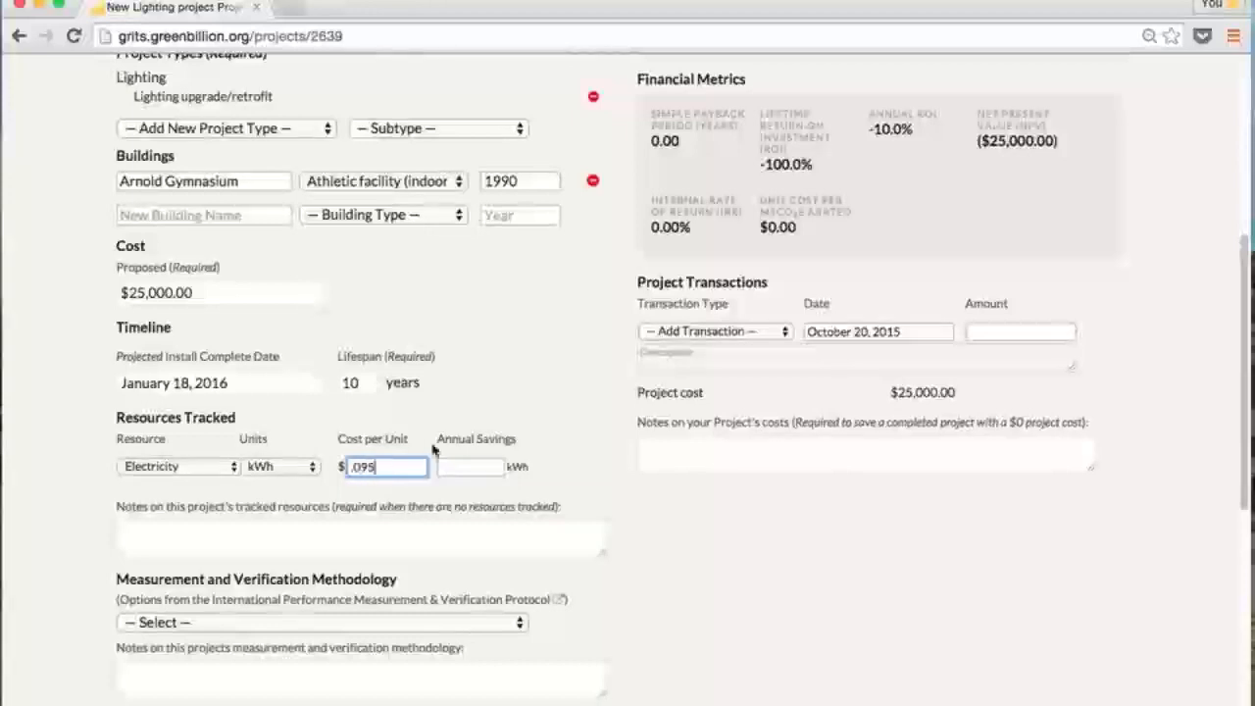
pyautogui.click(467, 470)
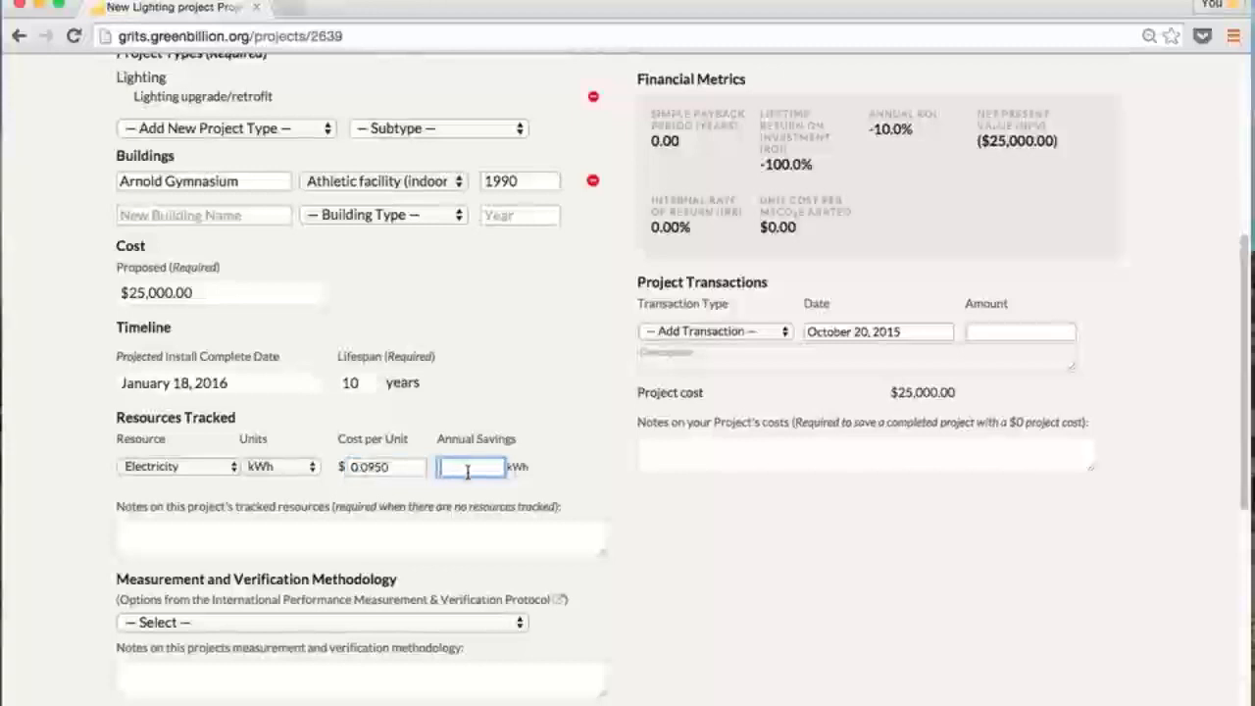
pyautogui.write('2')
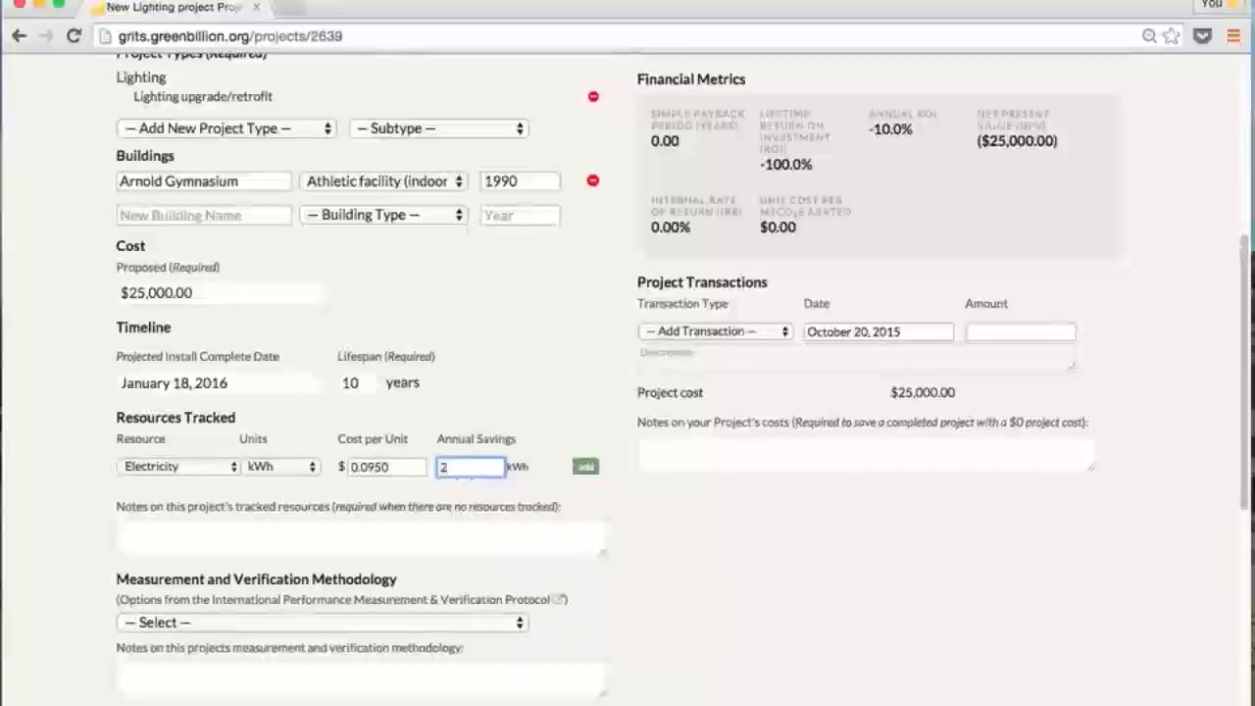
pyautogui.write('7,000')
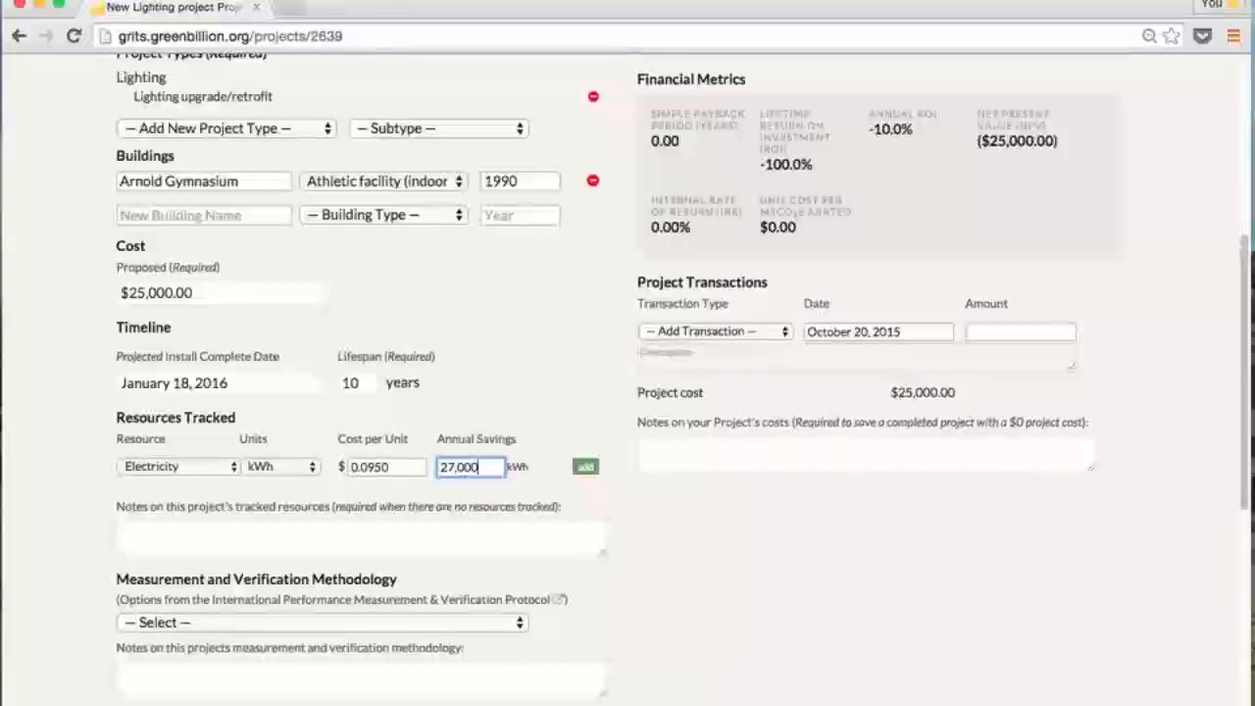
pyautogui.click(585, 467)
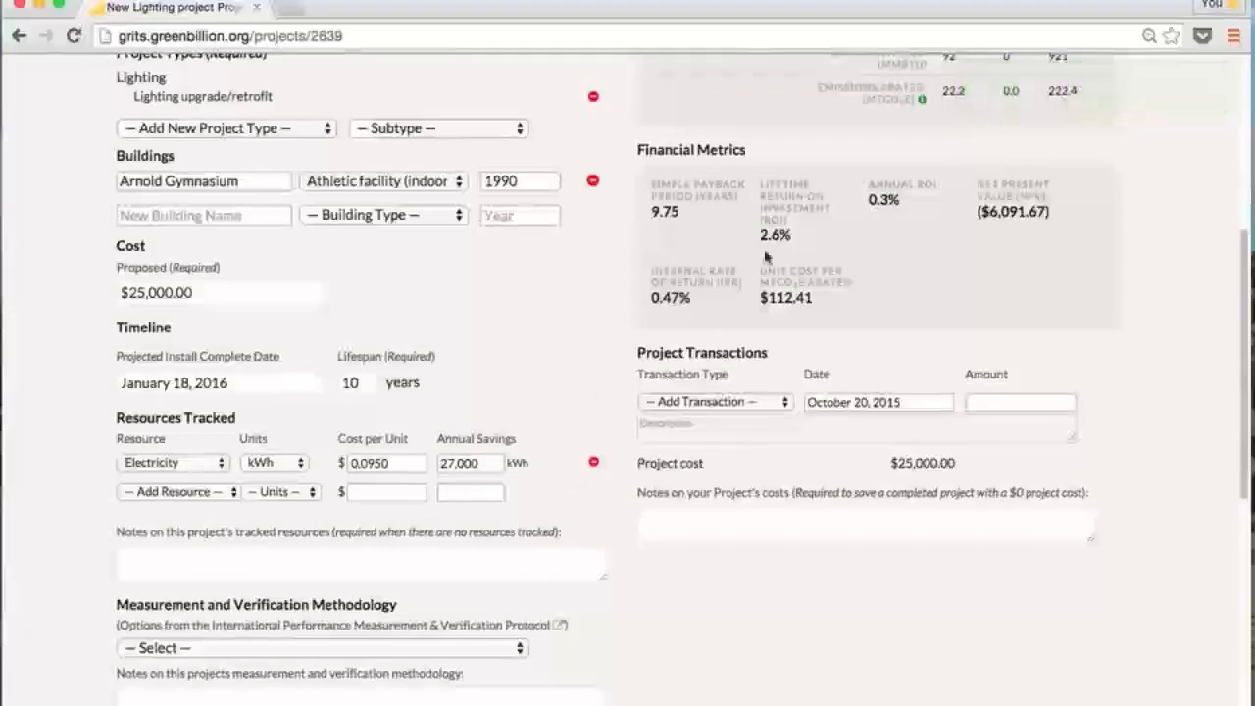
# Add Maintenance as a tracked resource in hours, costing $25.00 per hour with 100 hours of annual savings
pyautogui.click(202, 492)
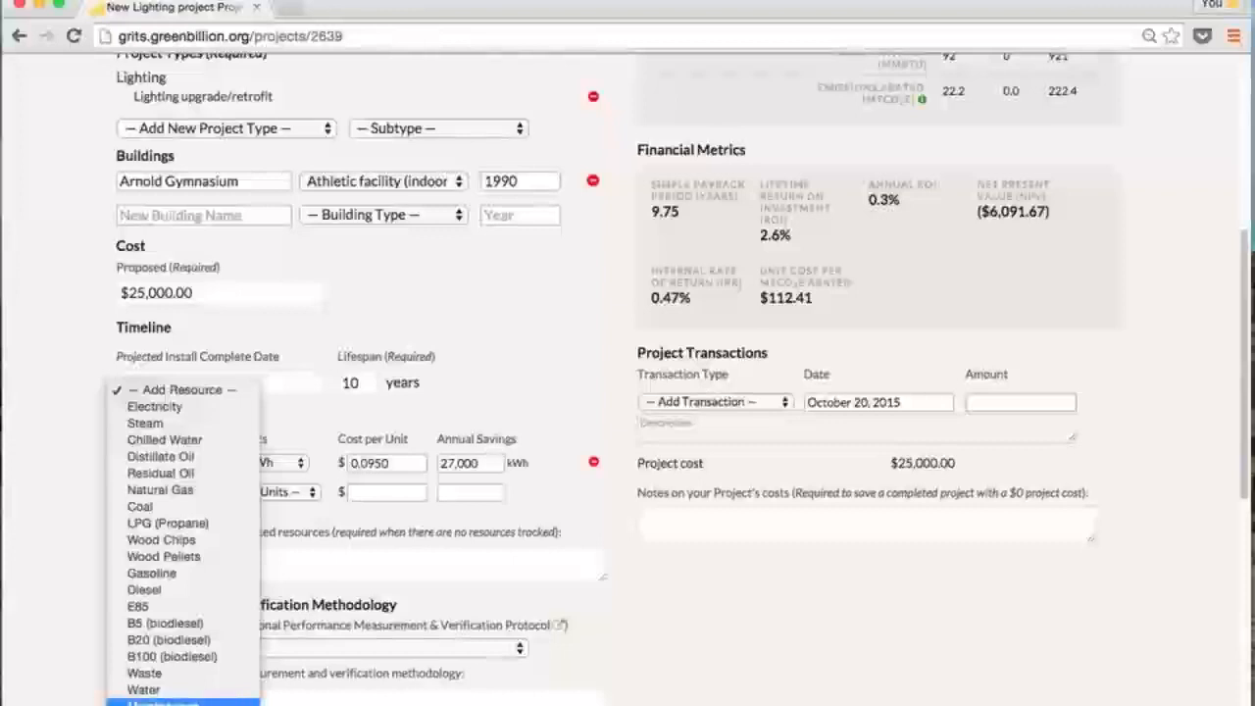
pyautogui.click(163, 702)
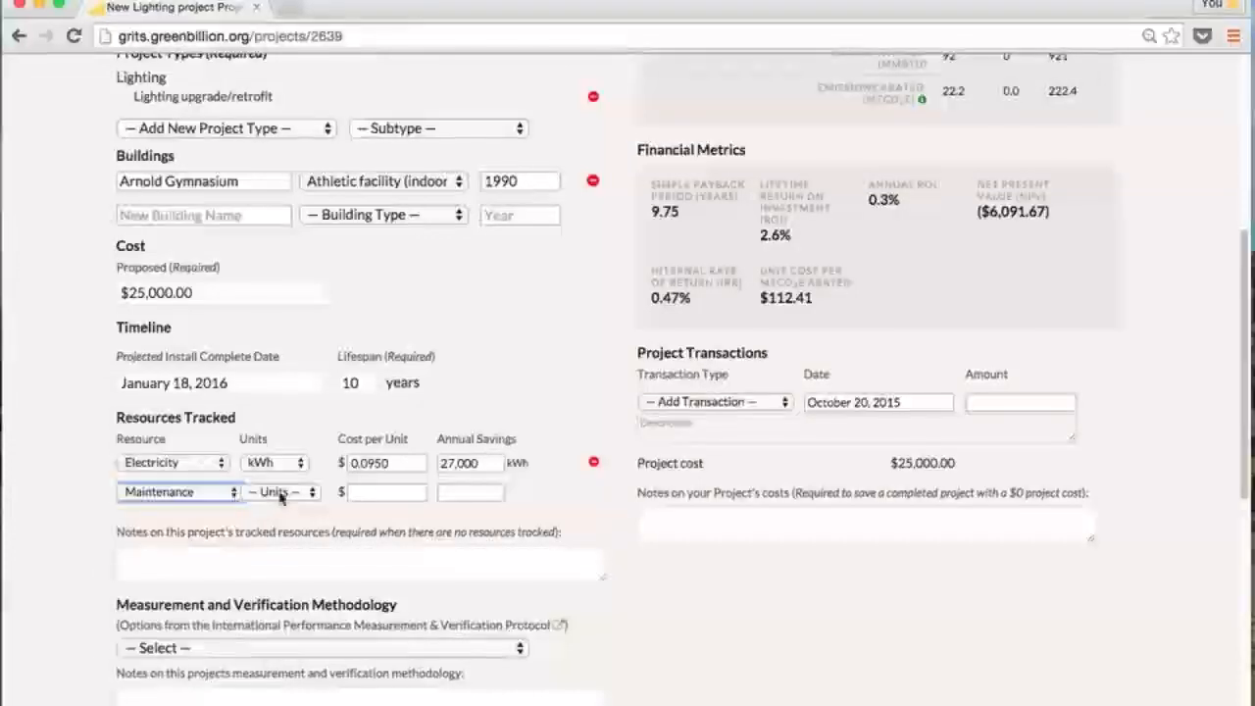
pyautogui.click(281, 495)
pyautogui.click(286, 510)
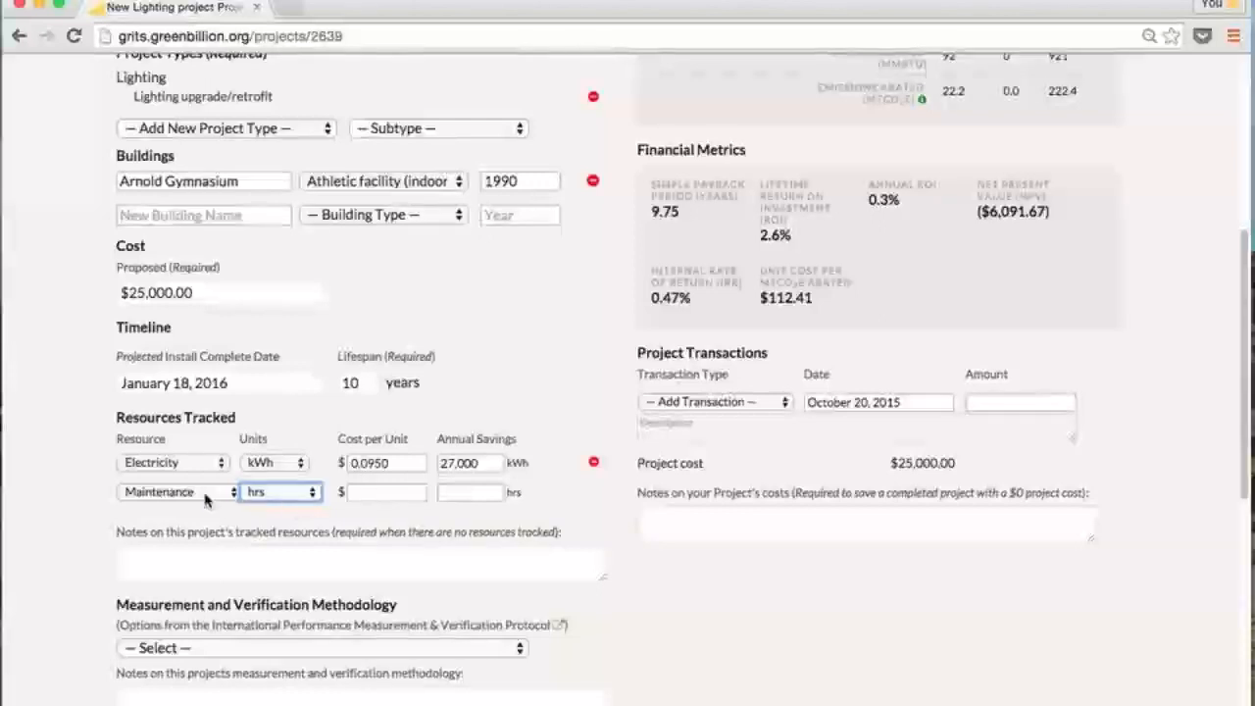
pyautogui.click(380, 494)
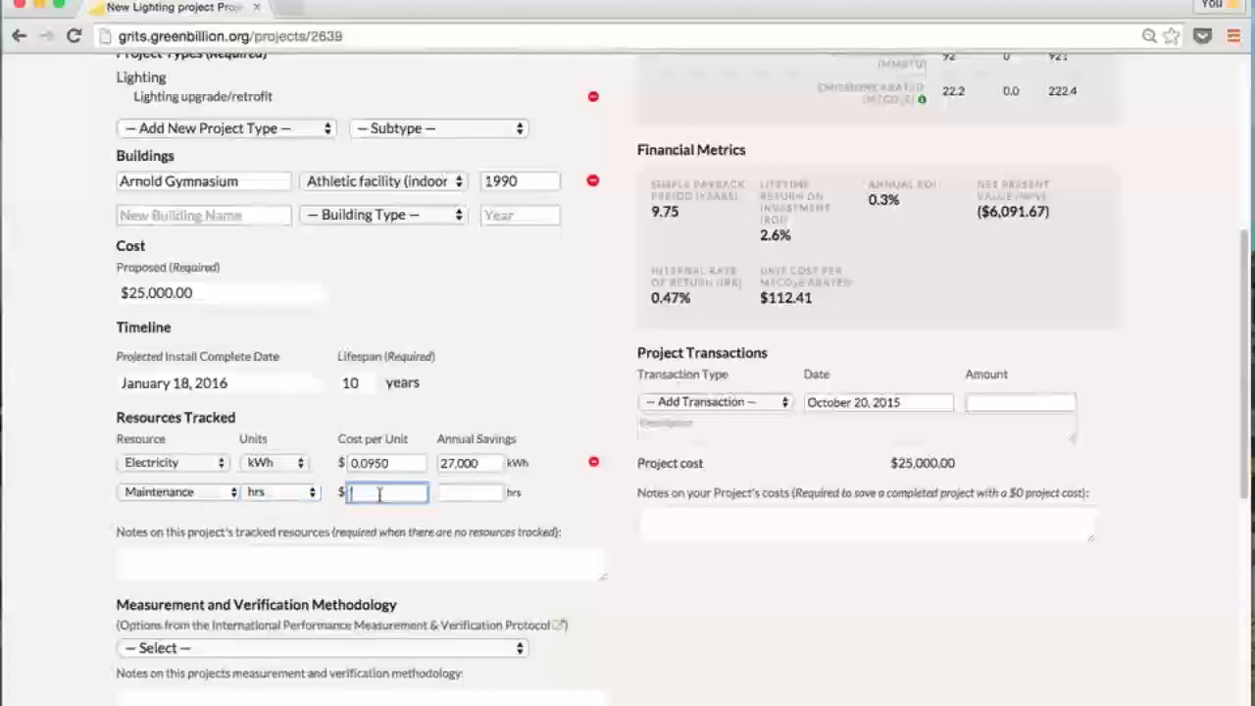
pyautogui.write('25.00')
pyautogui.click(457, 491)
pyautogui.write('100')
pyautogui.click(586, 492)
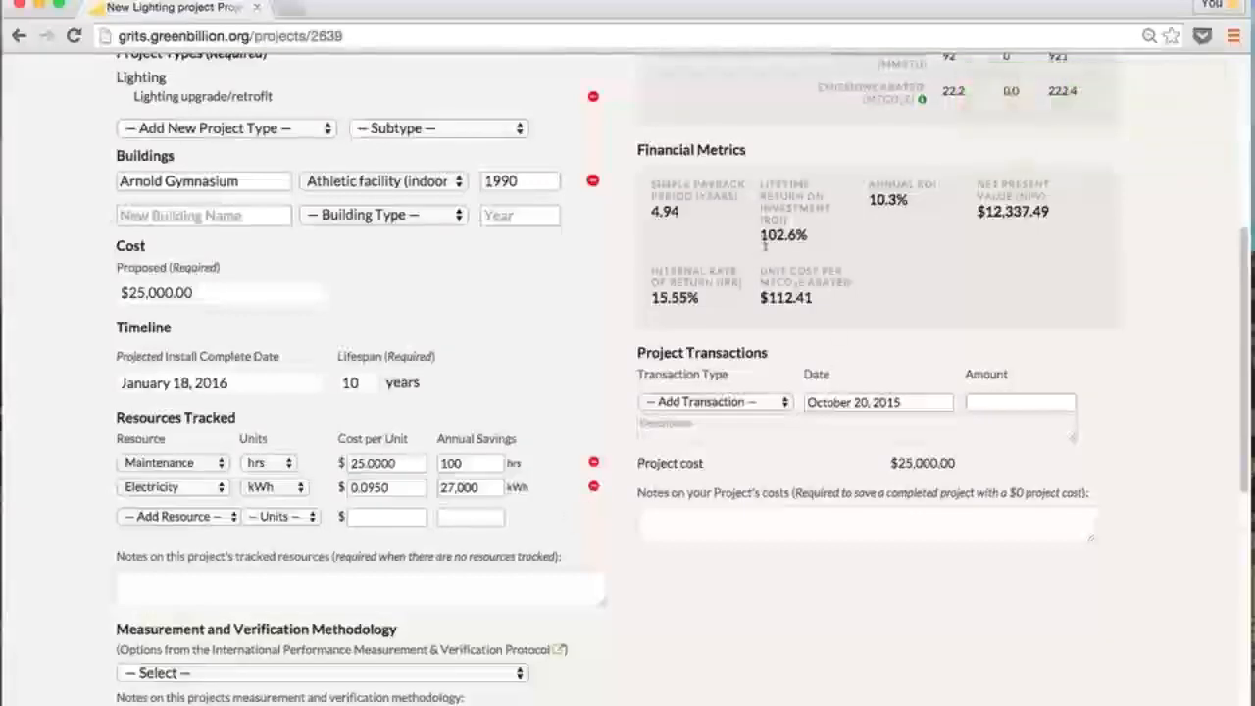
# Put the caret in the resource notes box, then leave it without adding notes
pyautogui.click(550, 584)
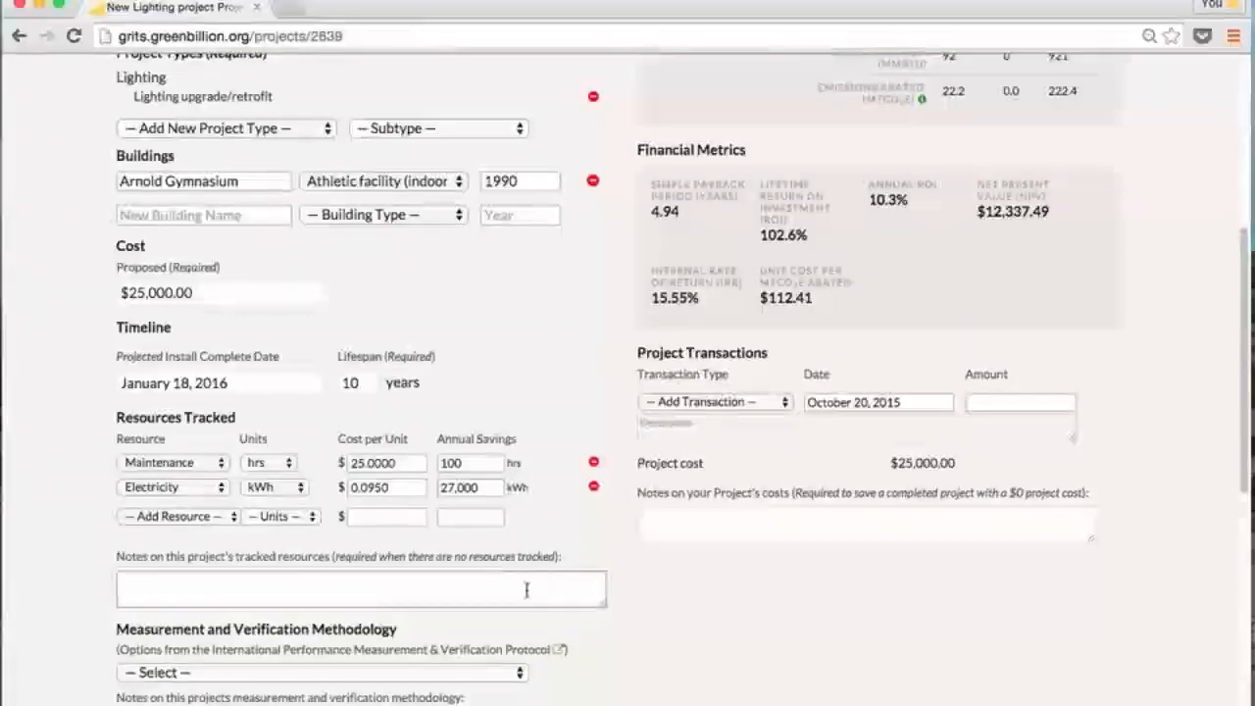
pyautogui.scroll(1, 526, 588)
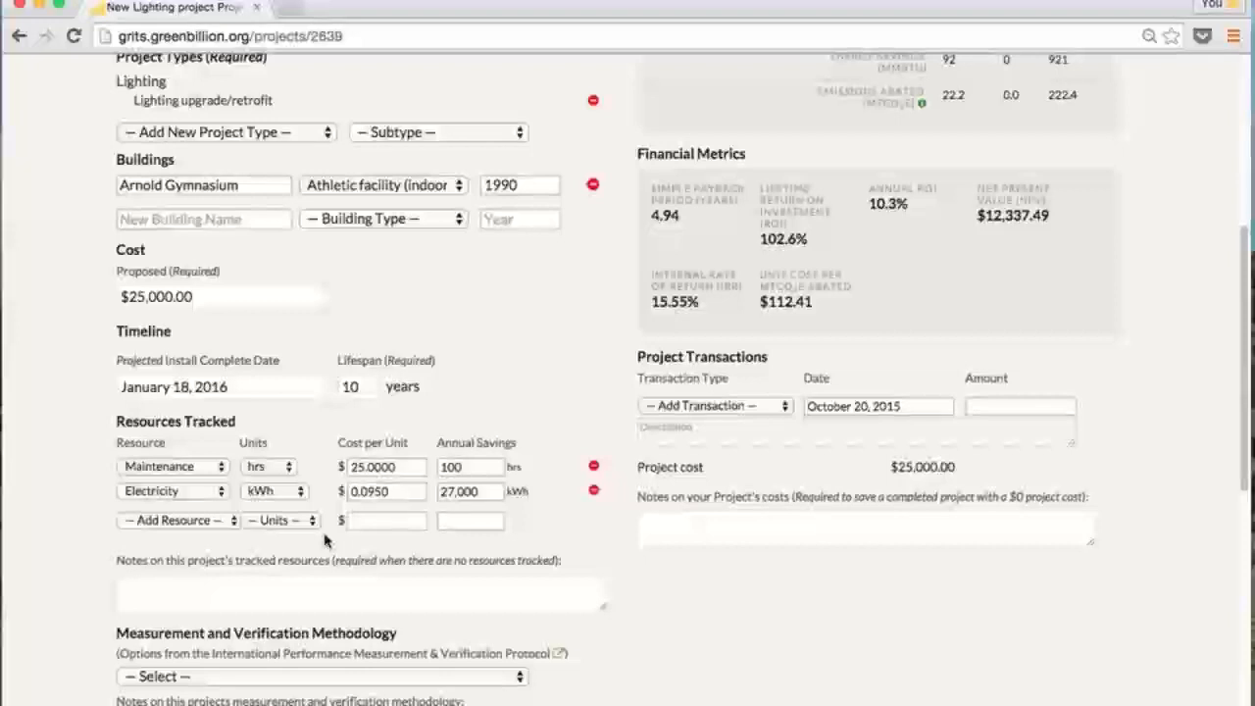
pyautogui.click(260, 589)
pyautogui.click(260, 588)
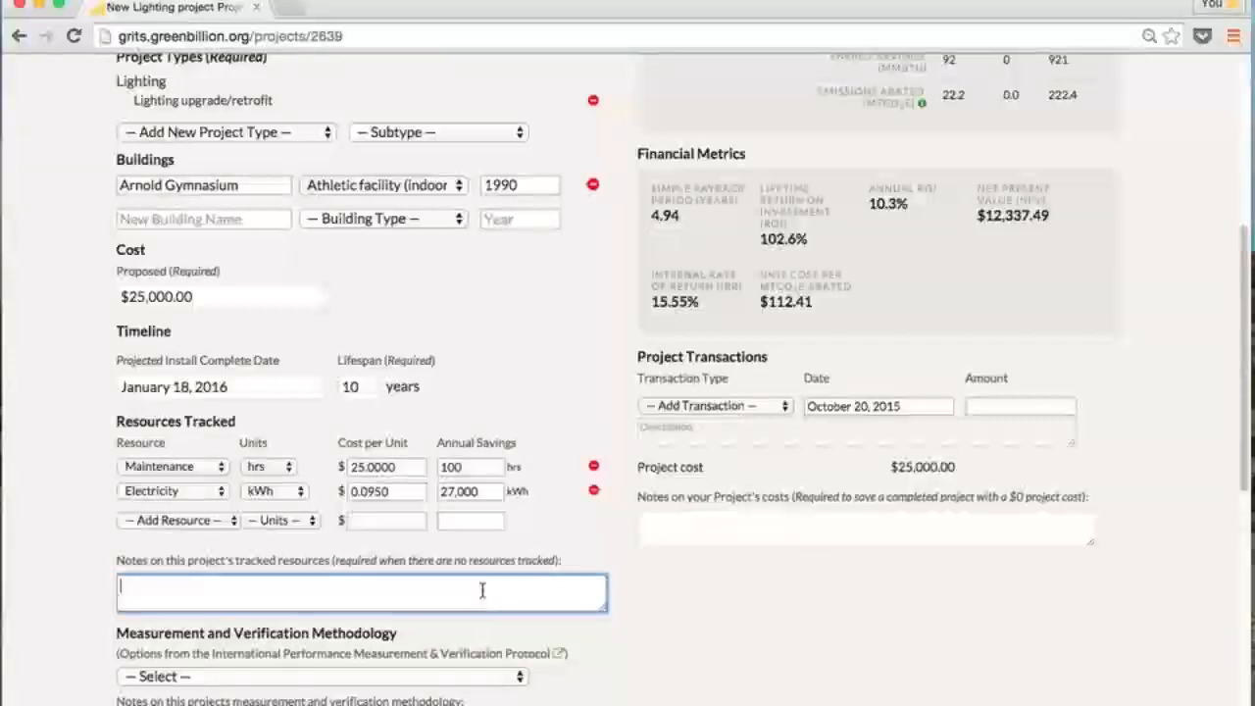
pyautogui.click(755, 623)
pyautogui.scroll(-1, 745, 630)
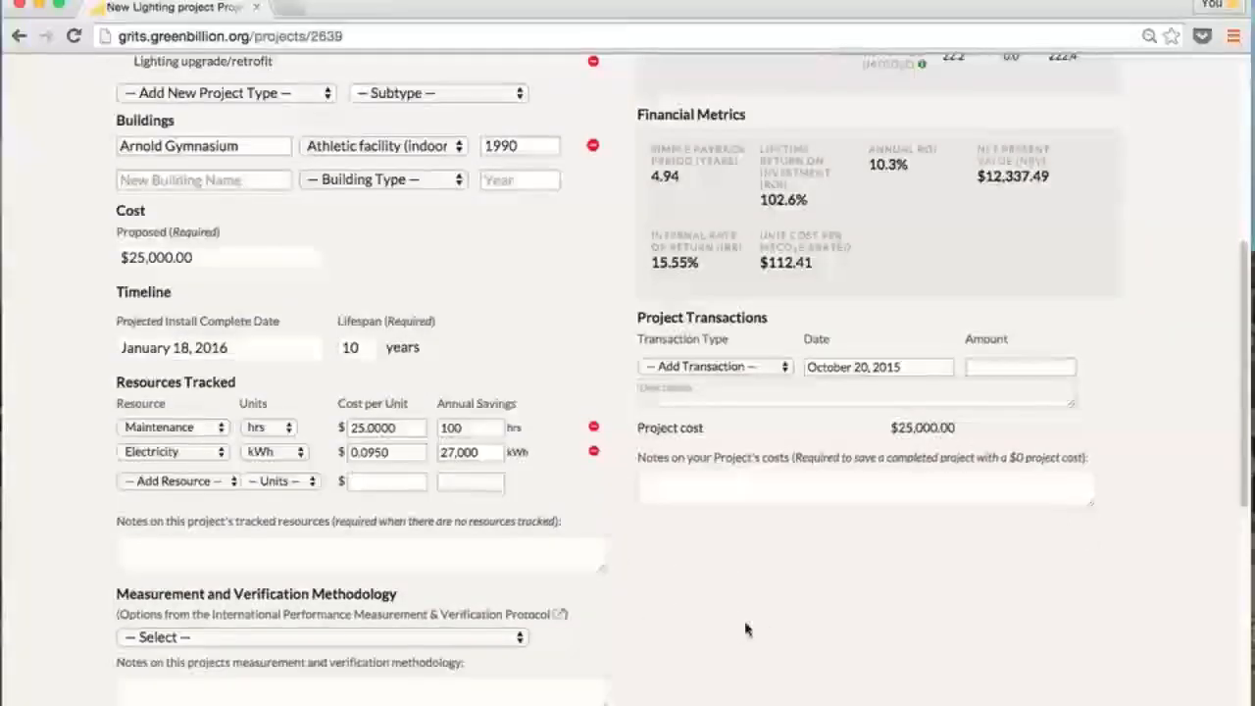
# Choose Option C: Utility Data Analysis as the M&V methodology and finish the methodology notes
pyautogui.scroll(-8, 745, 630)
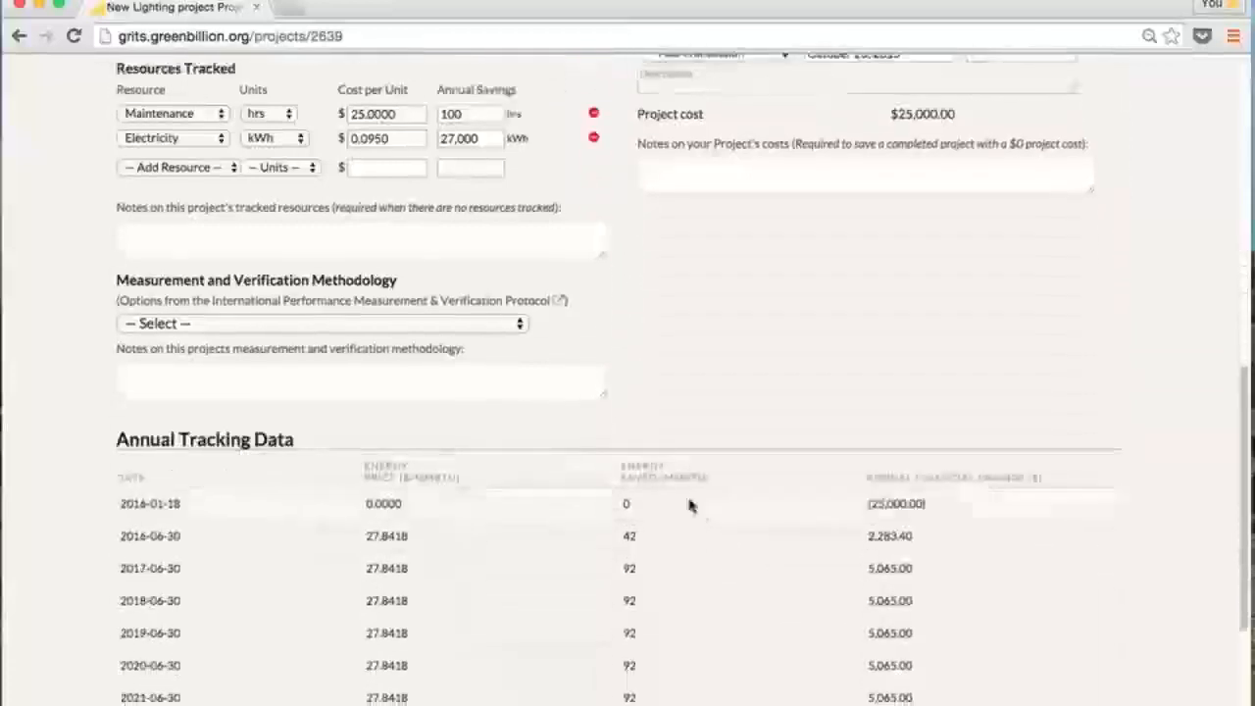
pyautogui.scroll(-1, 690, 505)
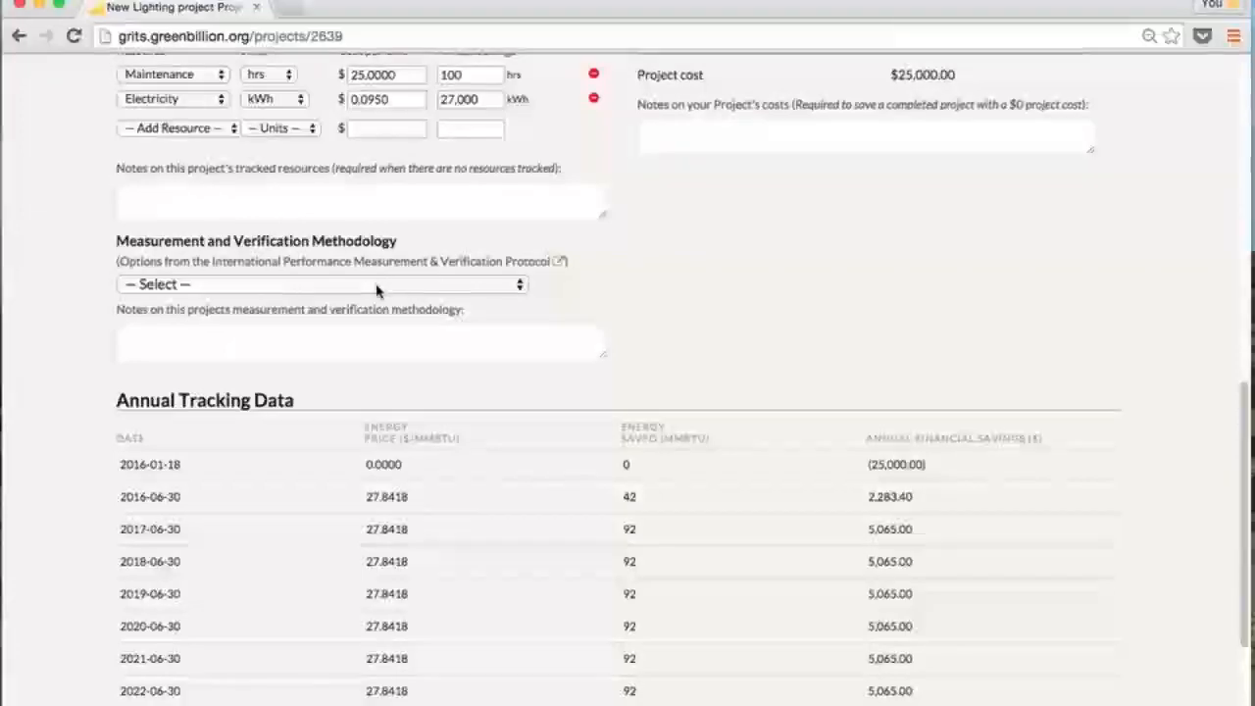
pyautogui.click(402, 285)
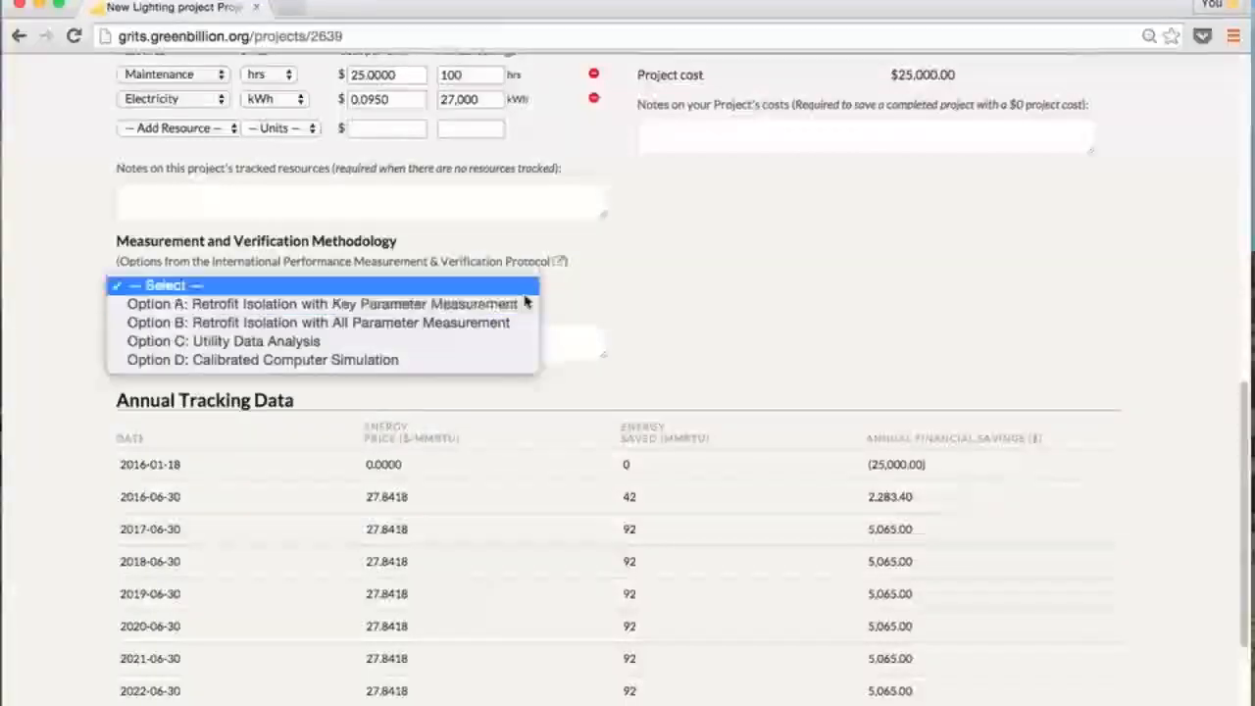
pyautogui.click(594, 281)
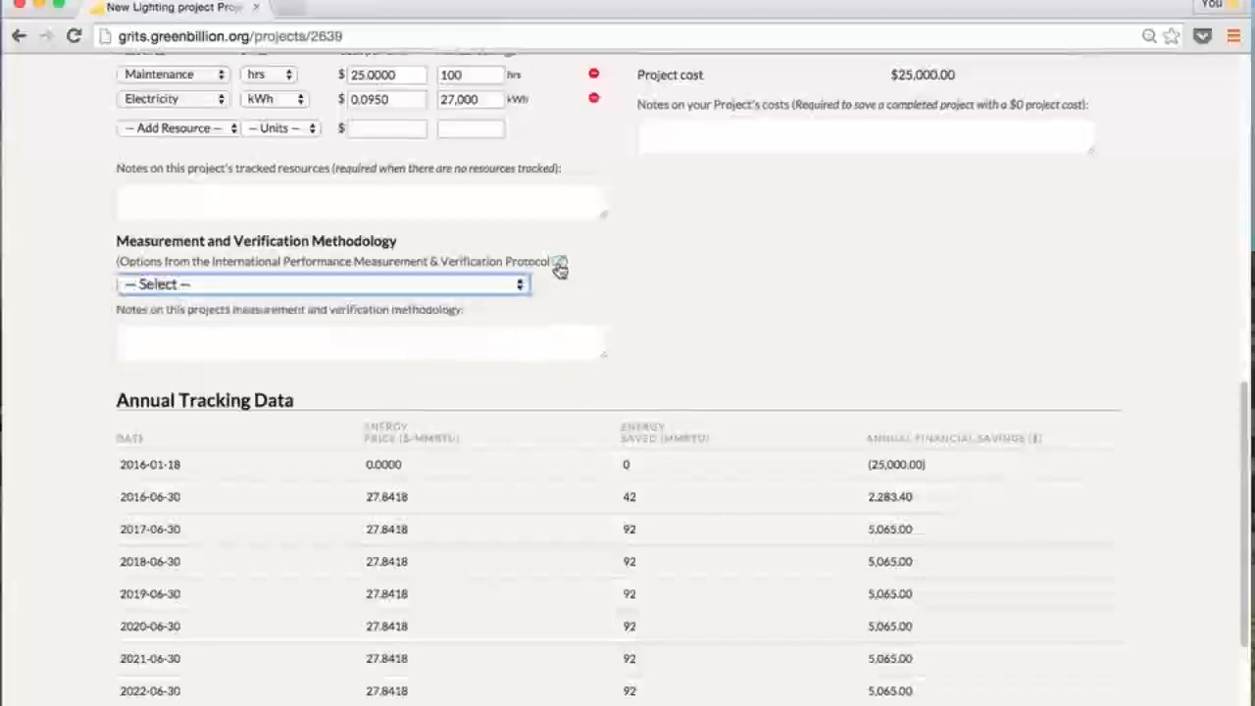
pyautogui.moveTo(559, 268)
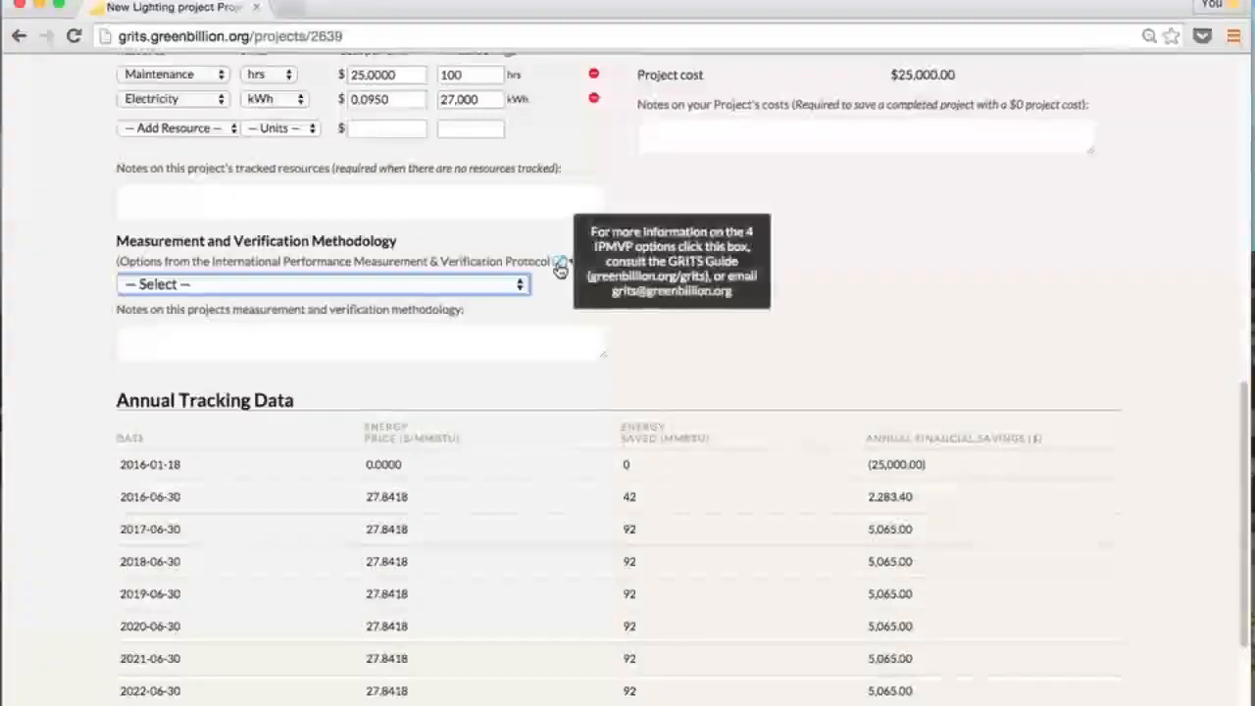
pyautogui.click(522, 284)
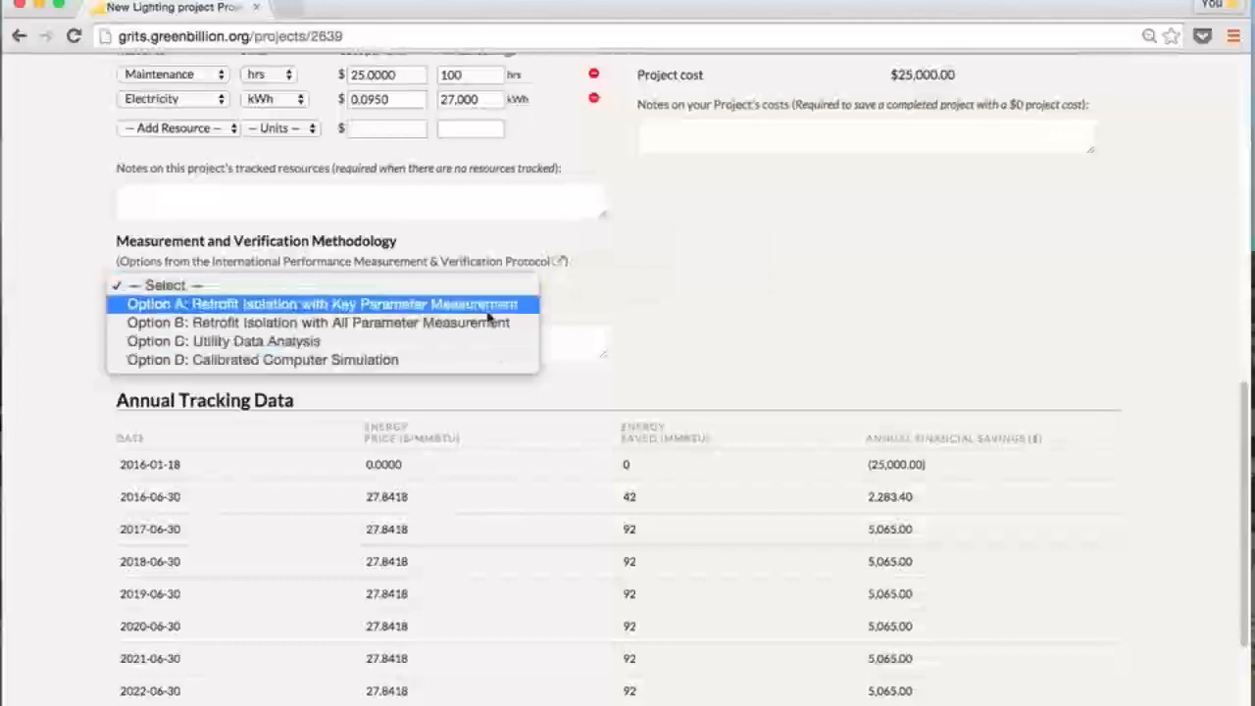
pyautogui.click(322, 343)
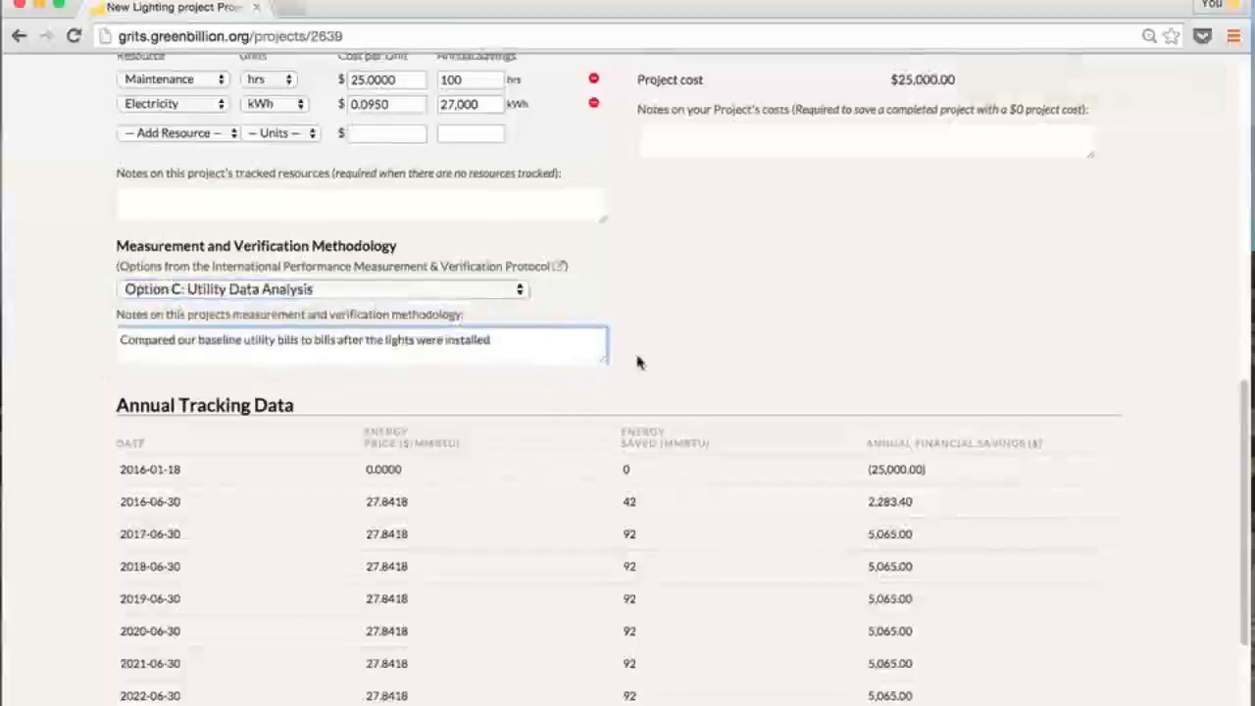
pyautogui.scroll(1, 638, 362)
pyautogui.click(308, 398)
pyautogui.scroll(-4, 388, 397)
pyautogui.scroll(-1, 384, 397)
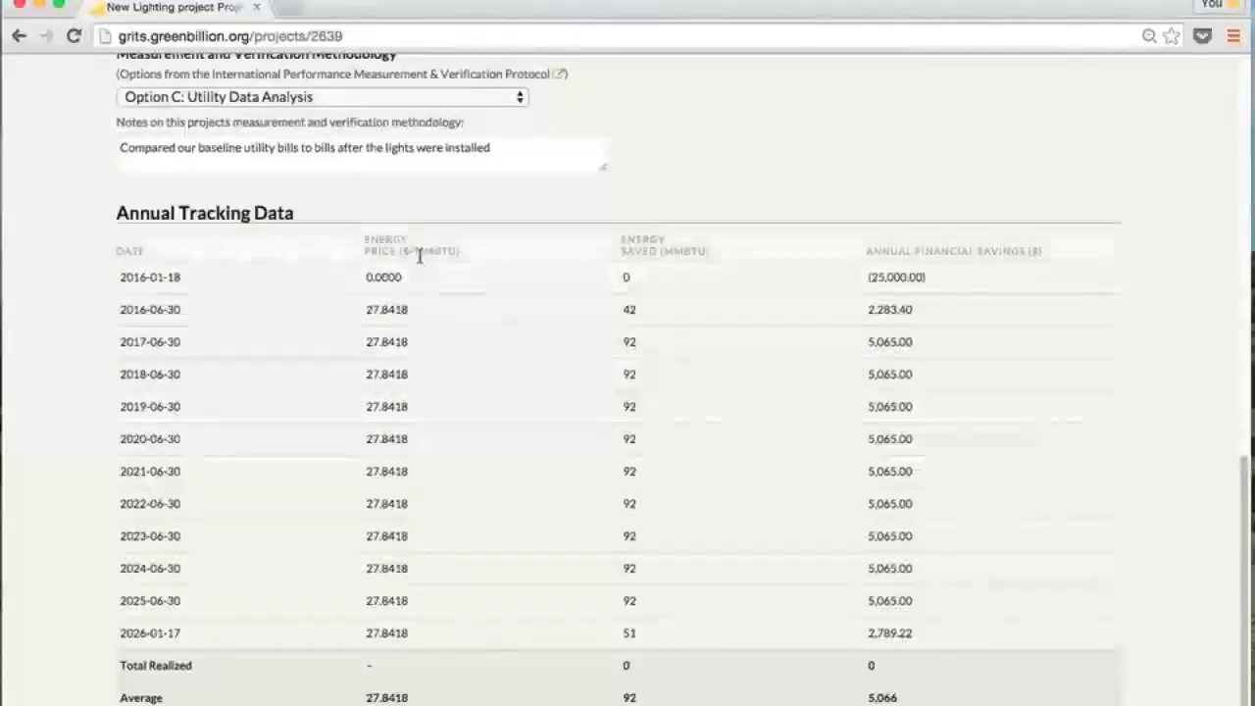
# Expand the 2016-06-30 tracking year into its Maintenance and Electricity savings breakdown
pyautogui.moveTo(447, 259)
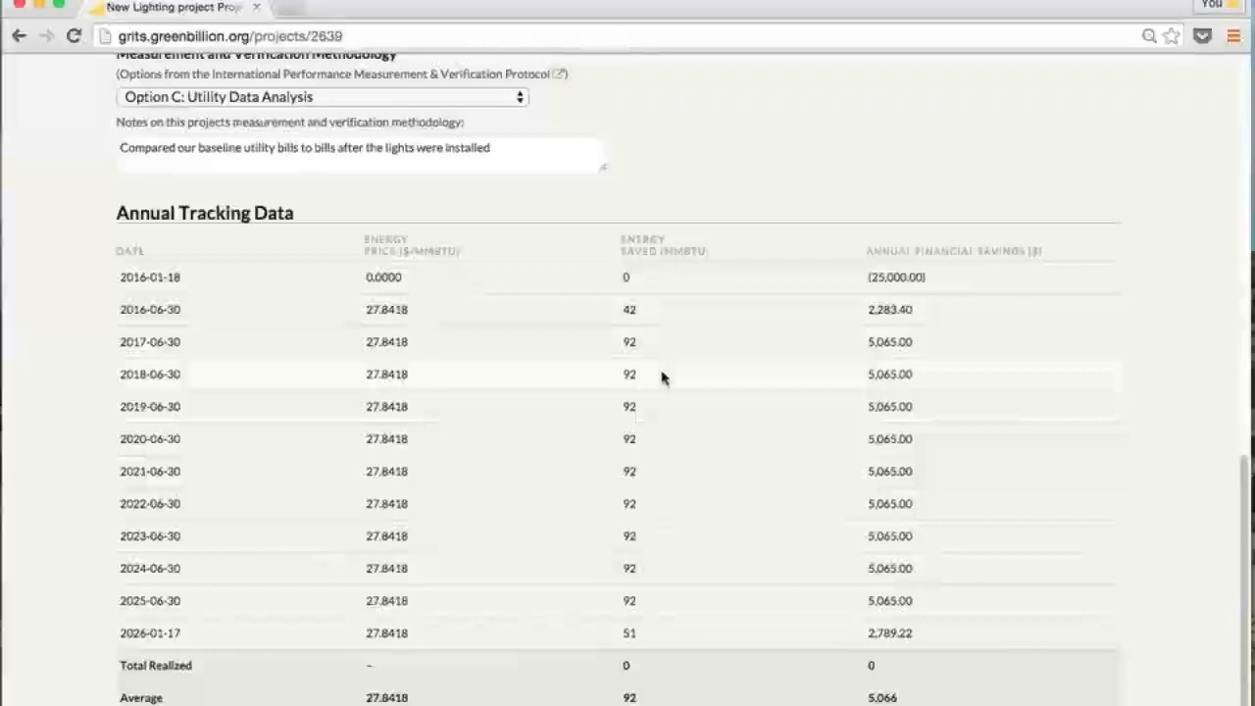
pyautogui.click(658, 315)
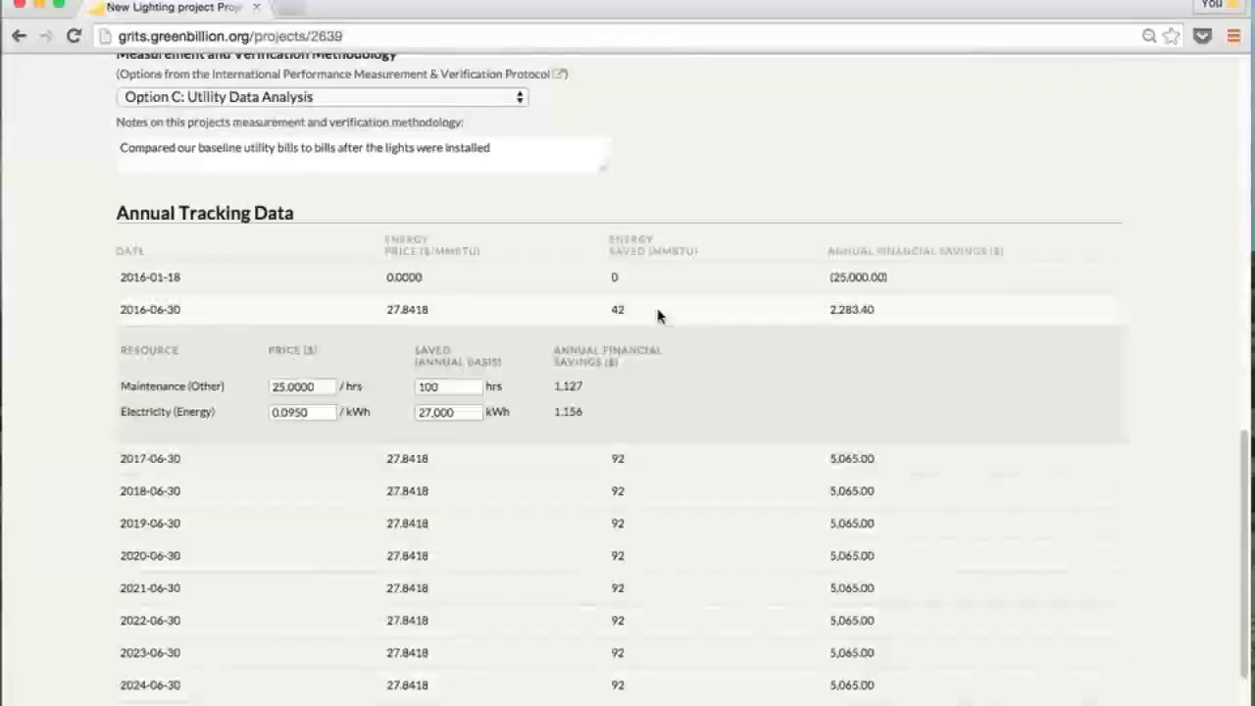
# Raise the 2016-06-30 electricity price and set the 2017-06-30 price to 0.1090 per kWh
pyautogui.click(304, 412)
pyautogui.moveTo(303, 412); pyautogui.dragTo(287, 412)
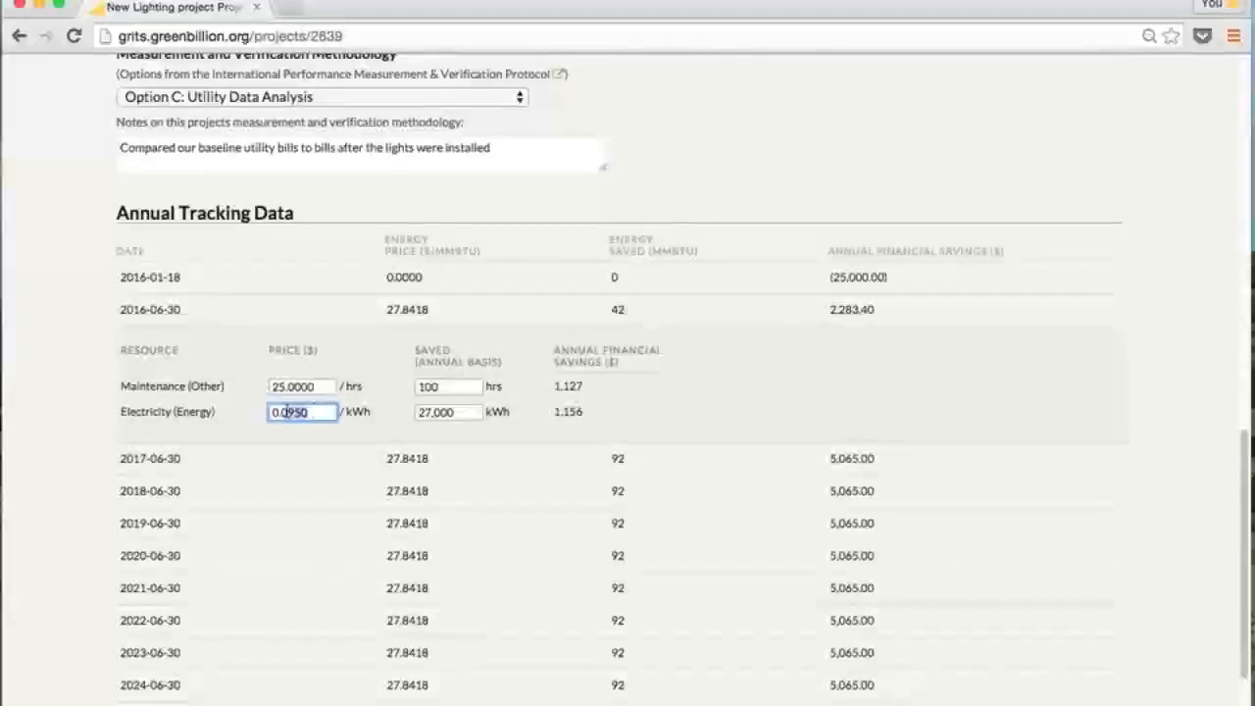
pyautogui.write('123')
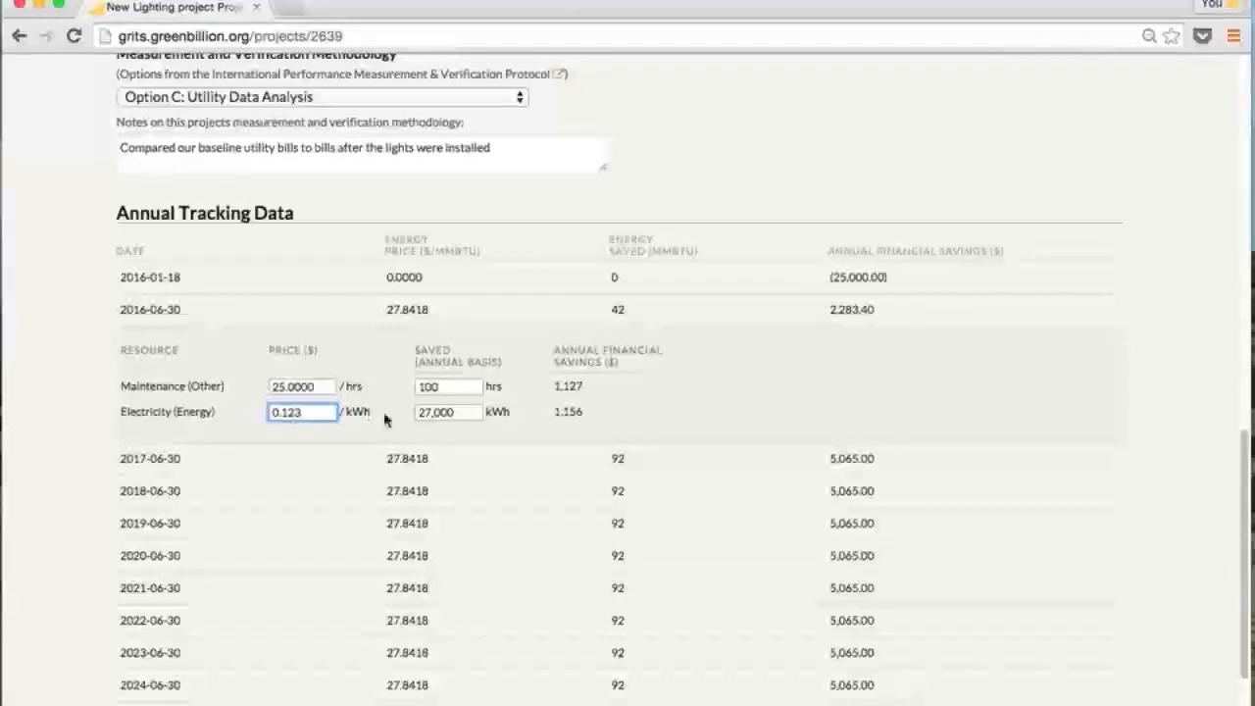
pyautogui.click(422, 457)
pyautogui.click(317, 446)
pyautogui.moveTo(317, 445); pyautogui.dragTo(287, 444)
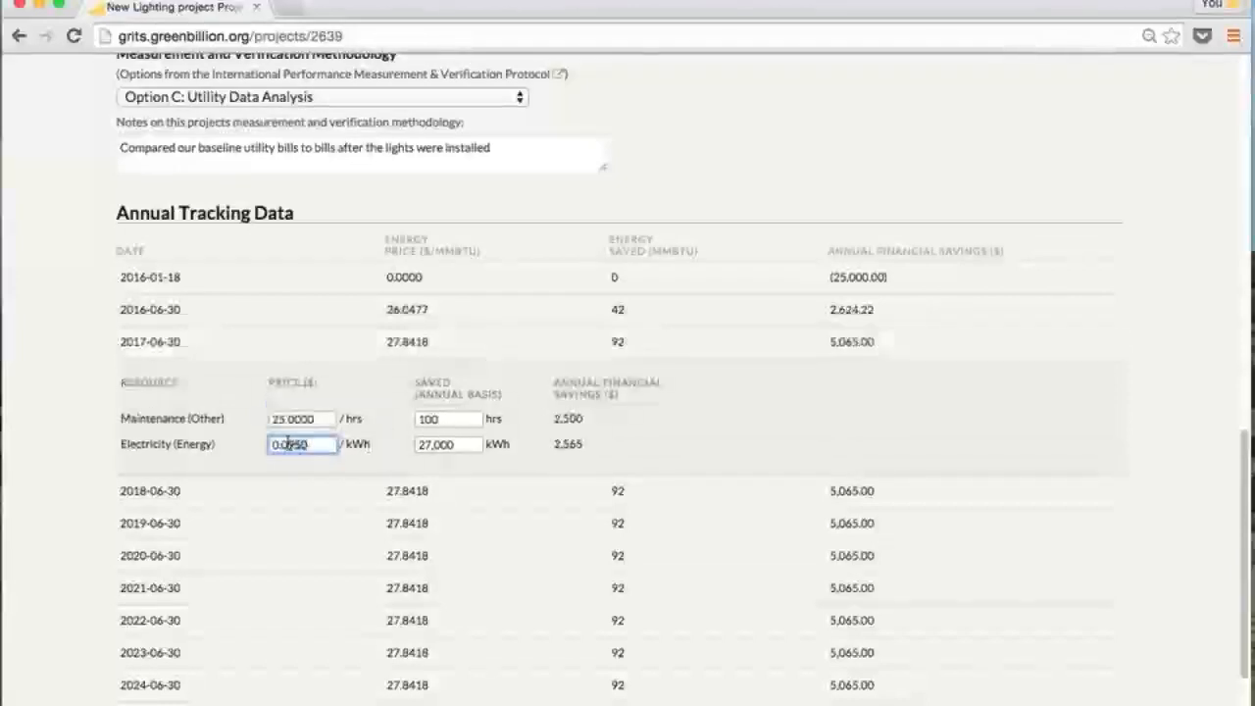
pyautogui.write('1')
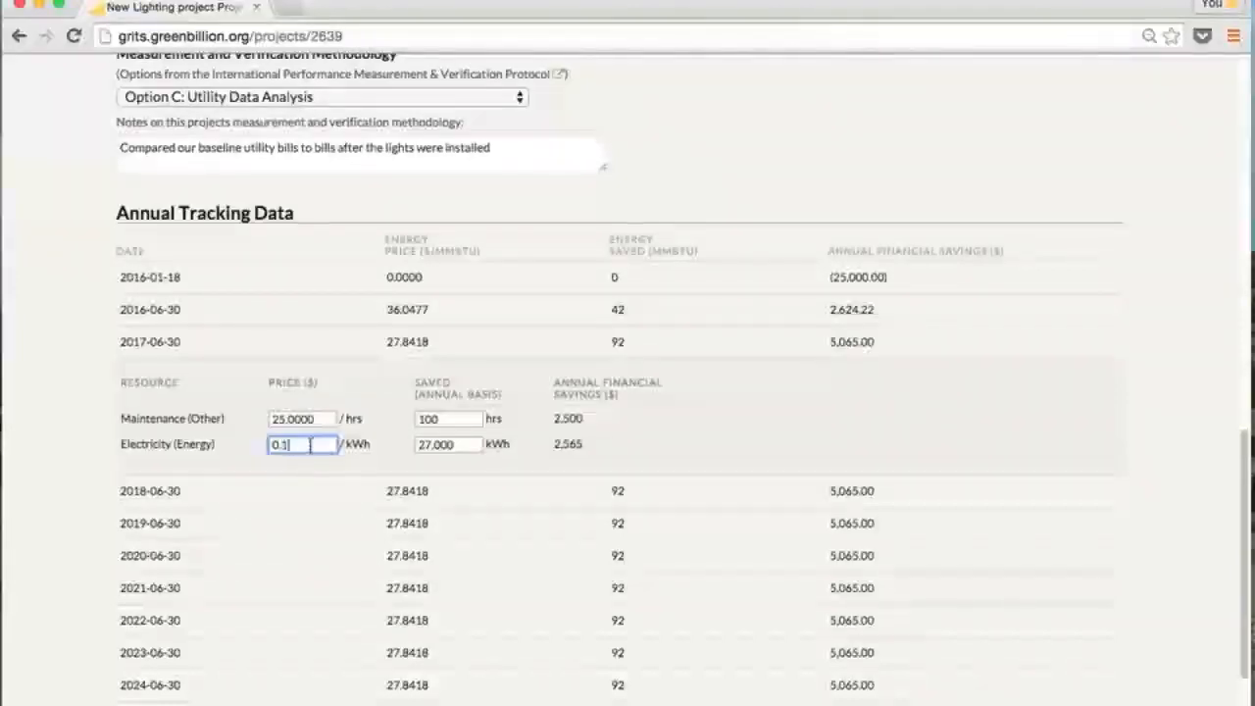
pyautogui.write('09')
pyautogui.click(441, 446)
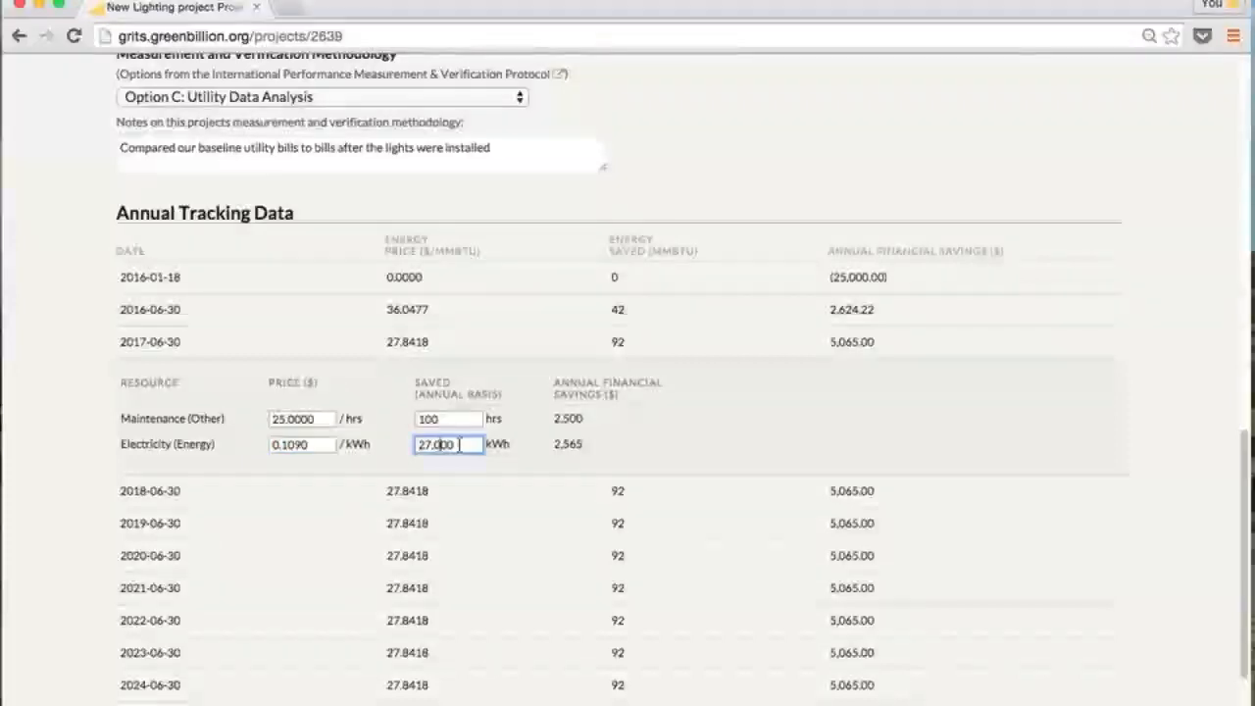
pyautogui.moveTo(459, 445); pyautogui.dragTo(420, 446)
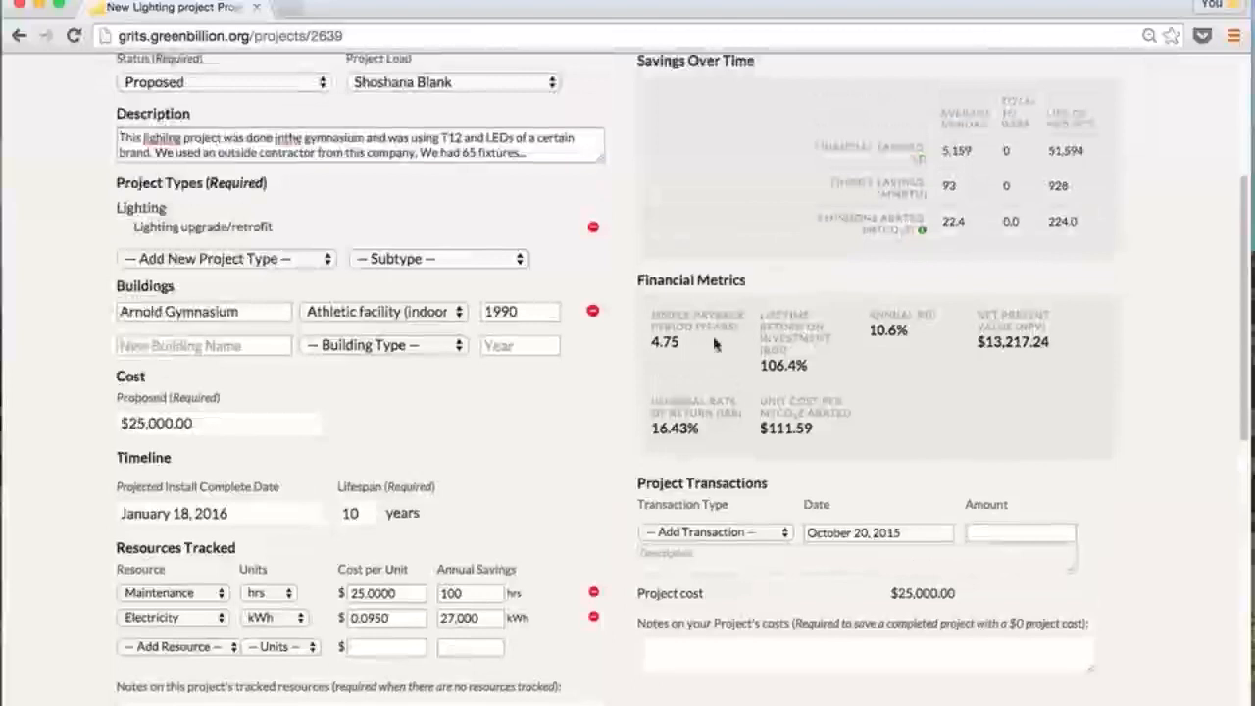
pyautogui.scroll(1, 713, 331)
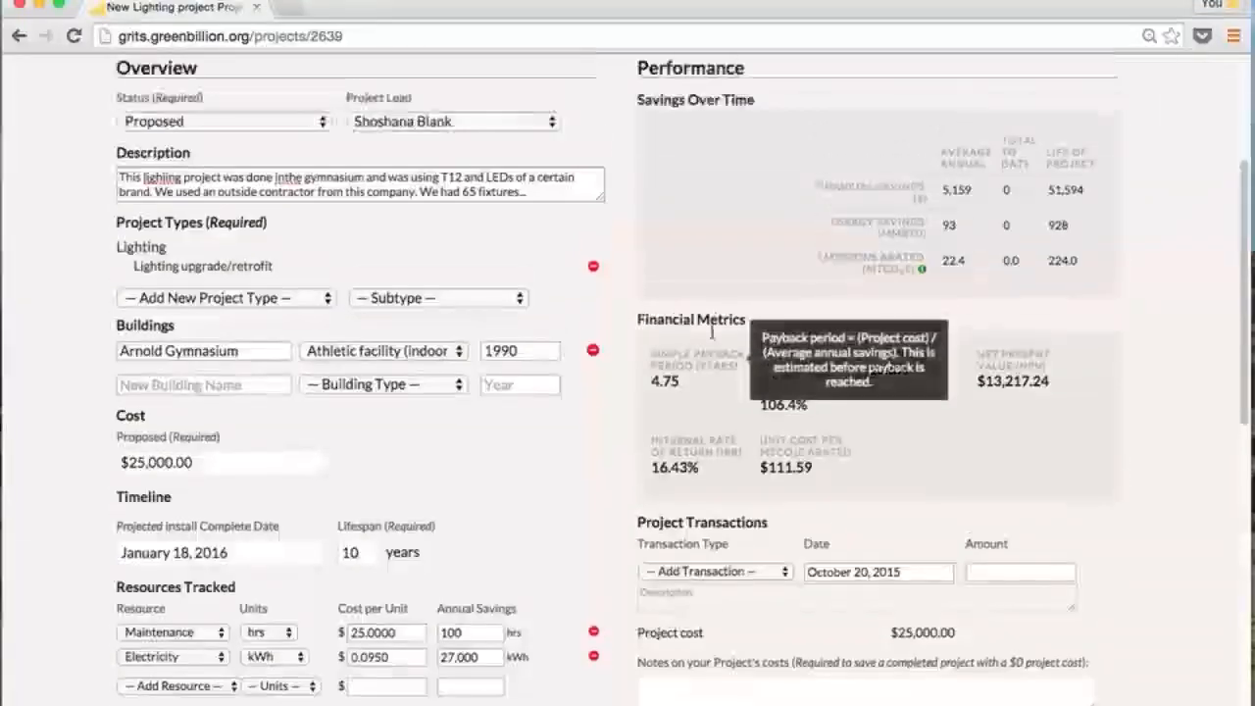
pyautogui.scroll(1, 882, 343)
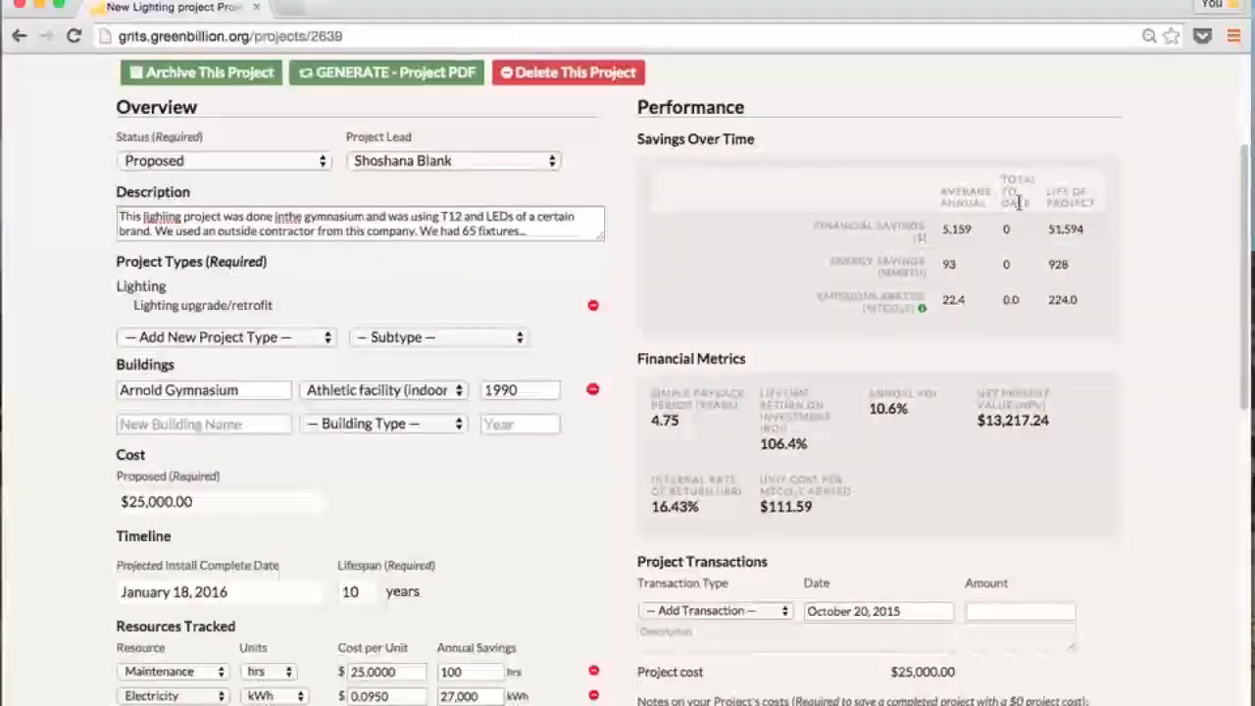
pyautogui.moveTo(1020, 202)
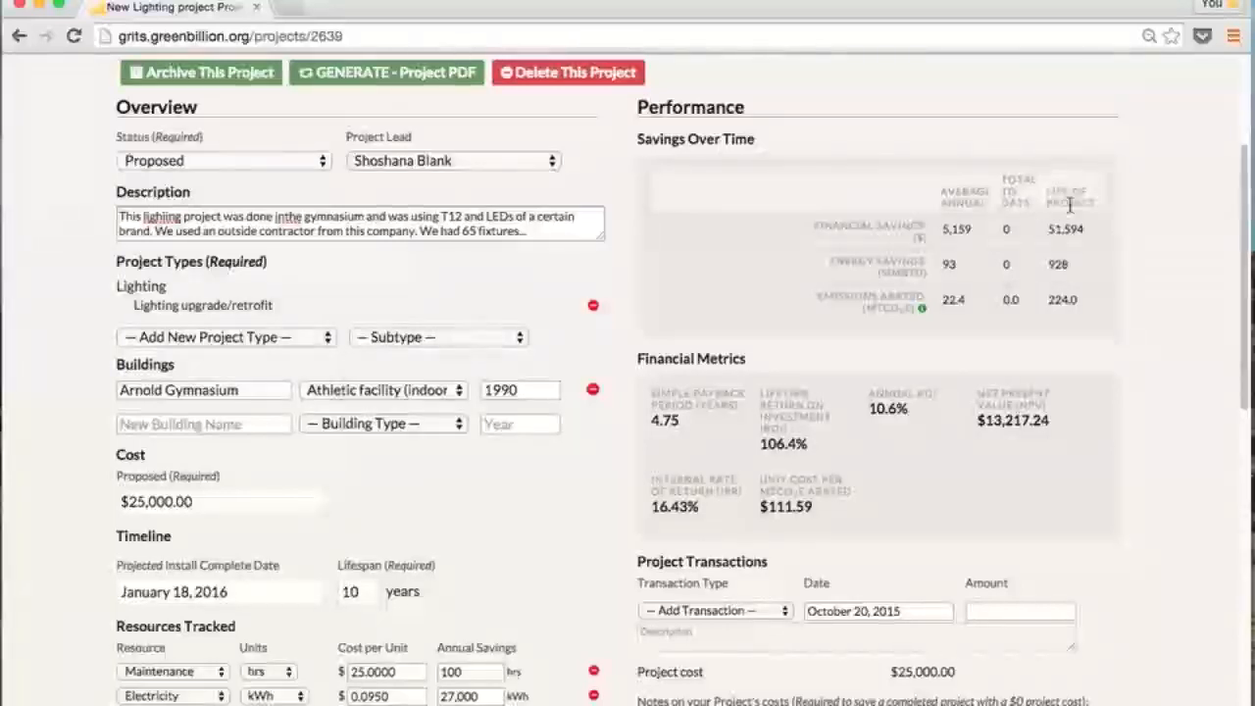
pyautogui.moveTo(1083, 206)
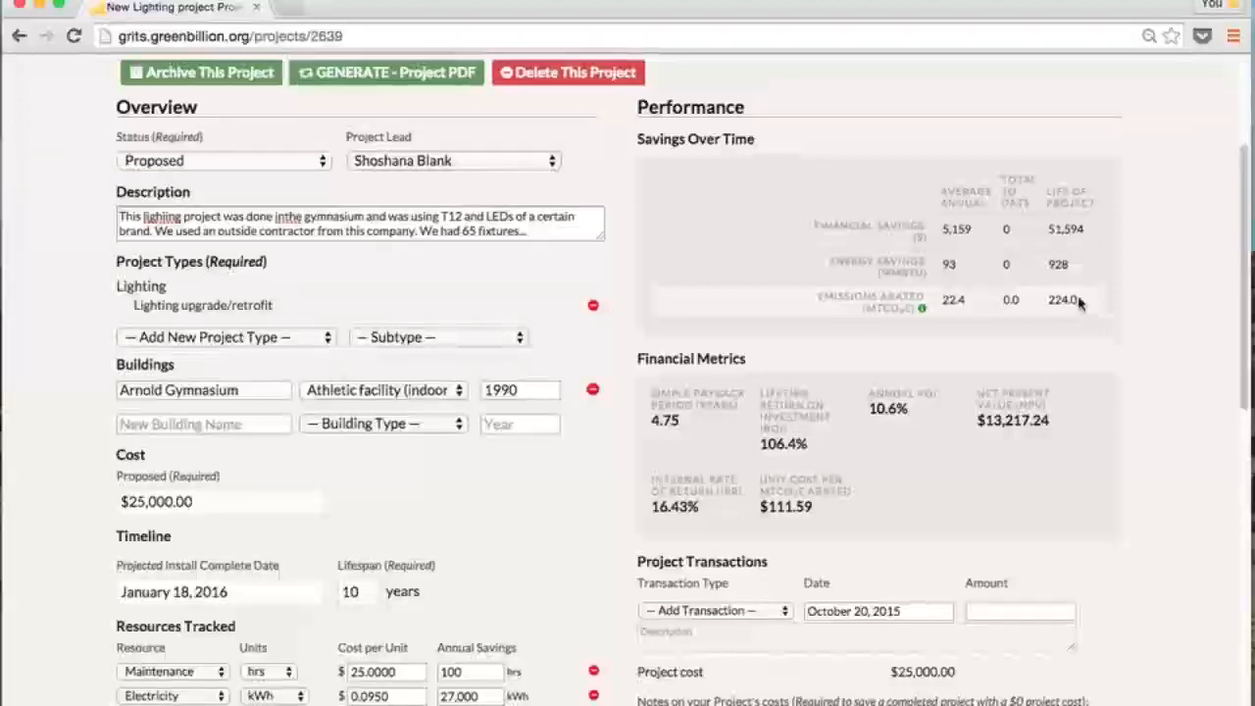
pyautogui.click(370, 589)
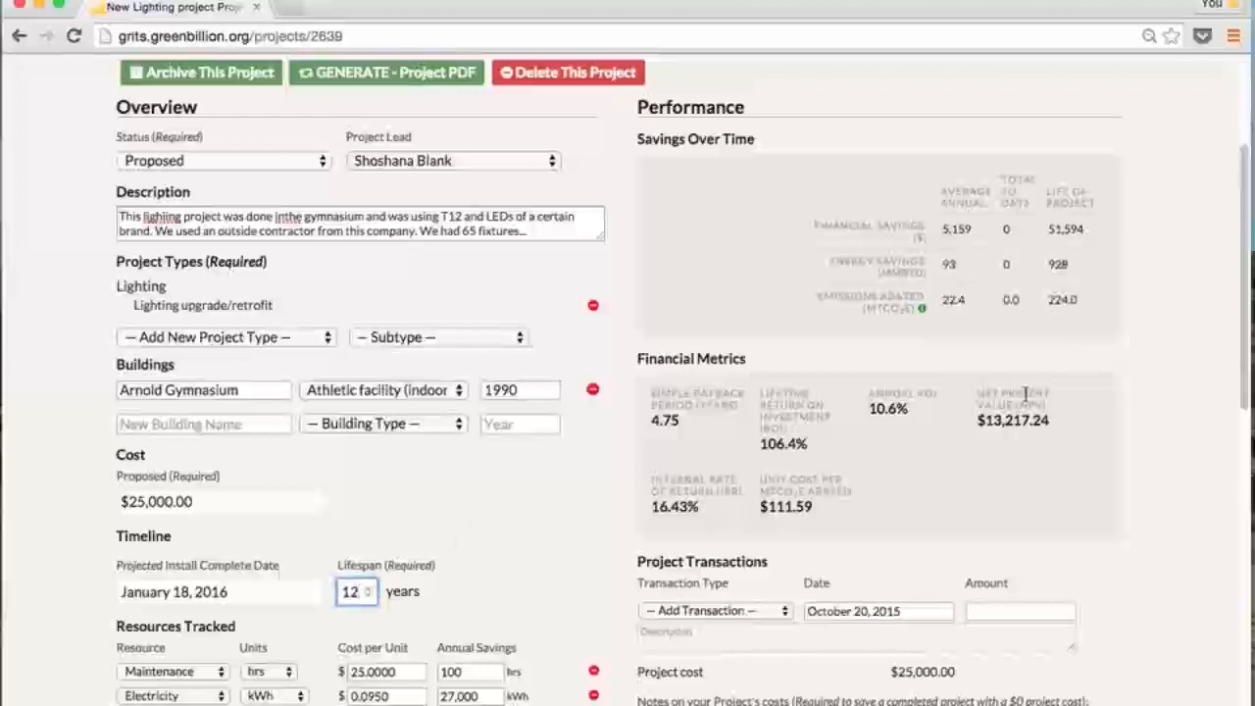
# Save the 12-year lifespan and change electricity annual savings to 30,000 kWh
pyautogui.click(1081, 363)
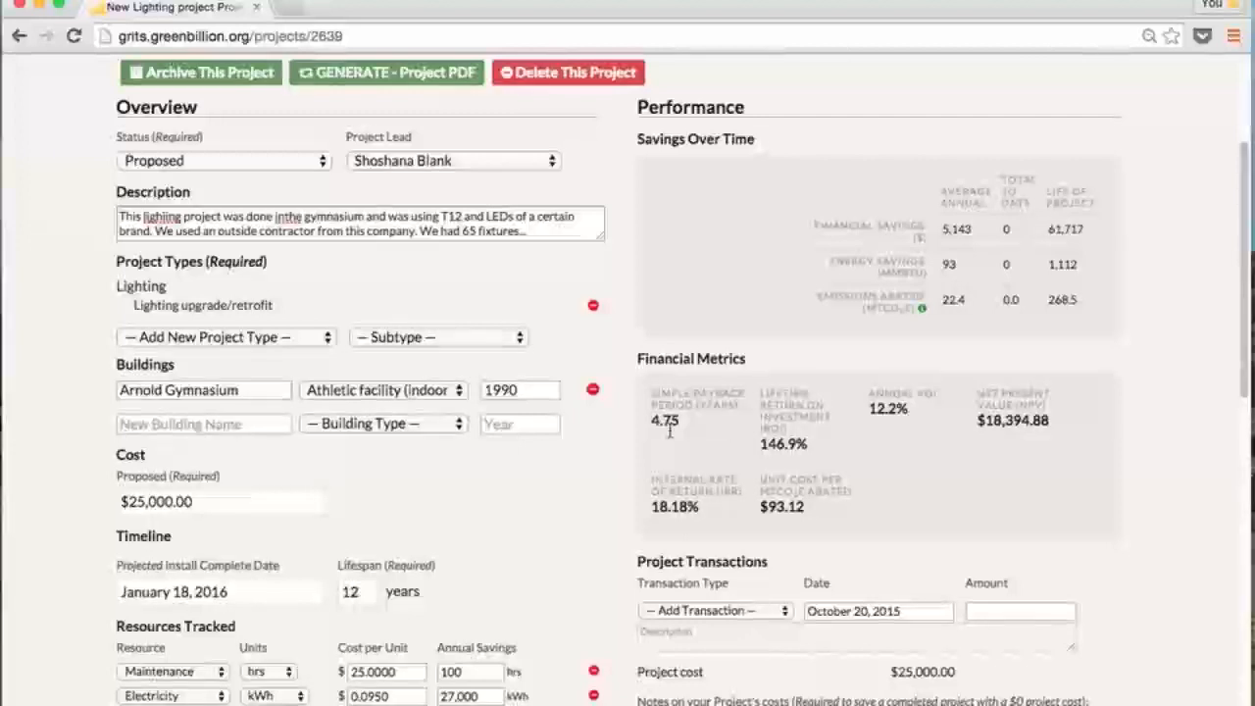
pyautogui.click(443, 697)
pyautogui.write('30')
pyautogui.click(573, 630)
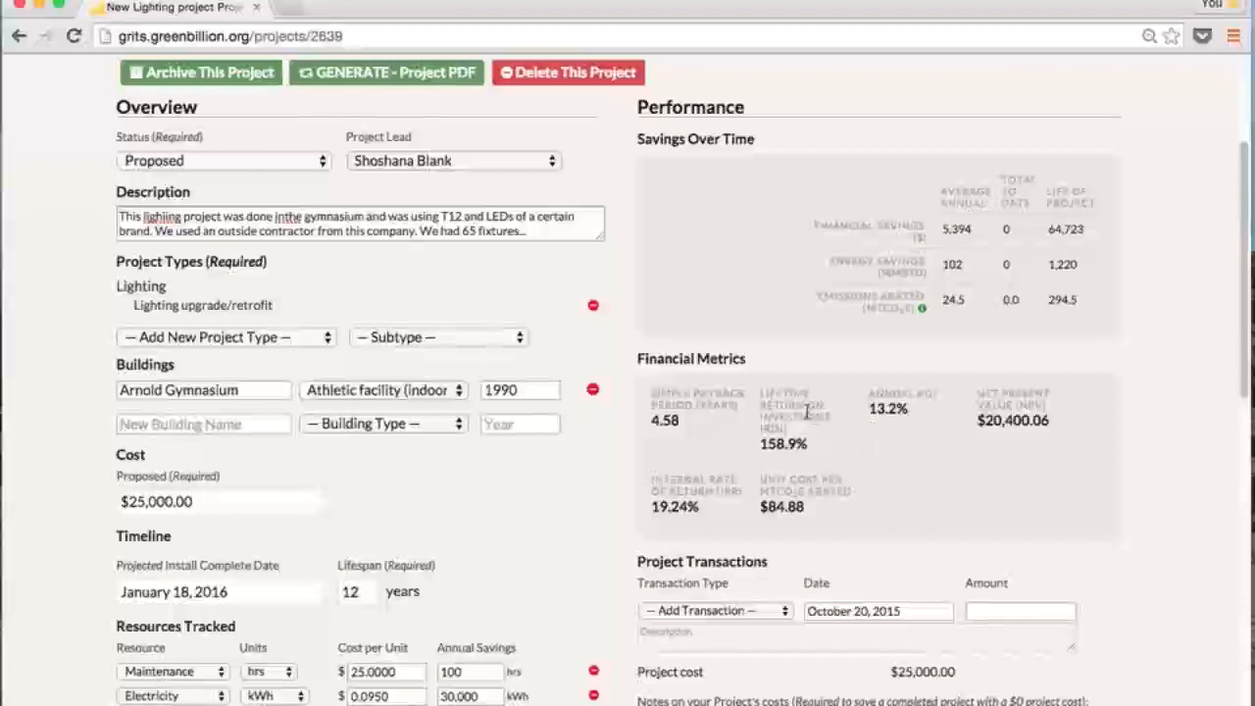
pyautogui.moveTo(807, 412)
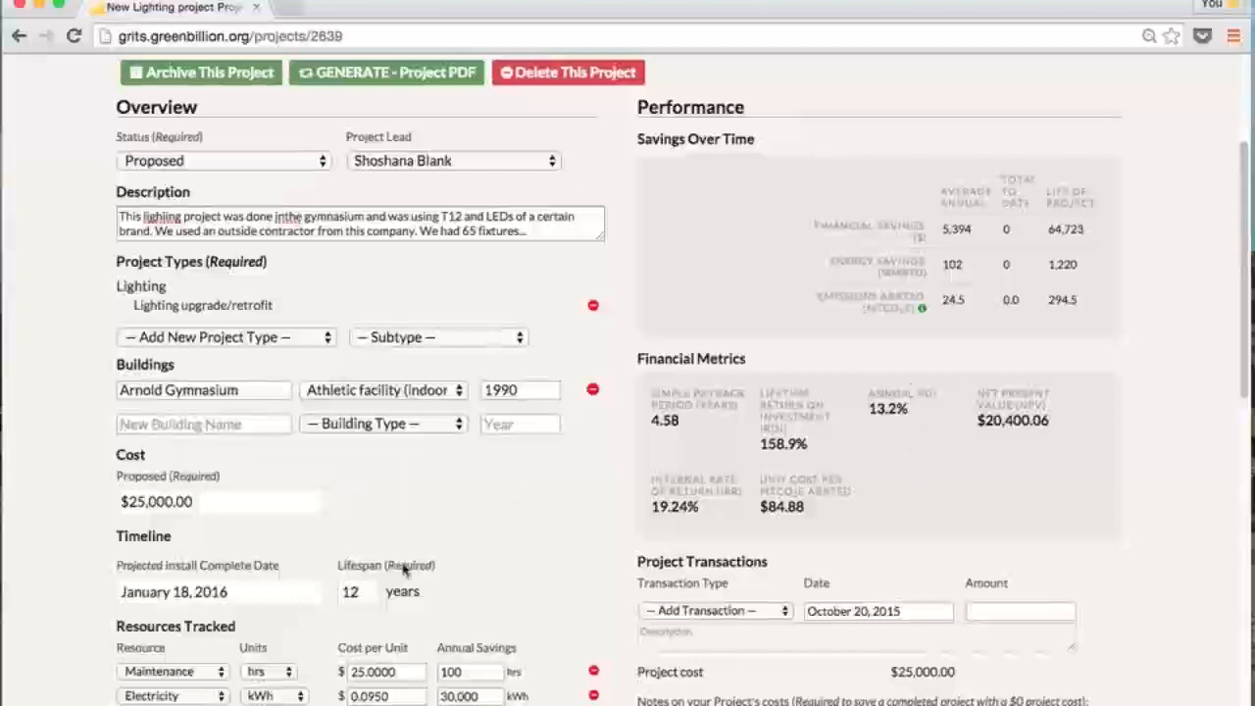
pyautogui.moveTo(895, 390)
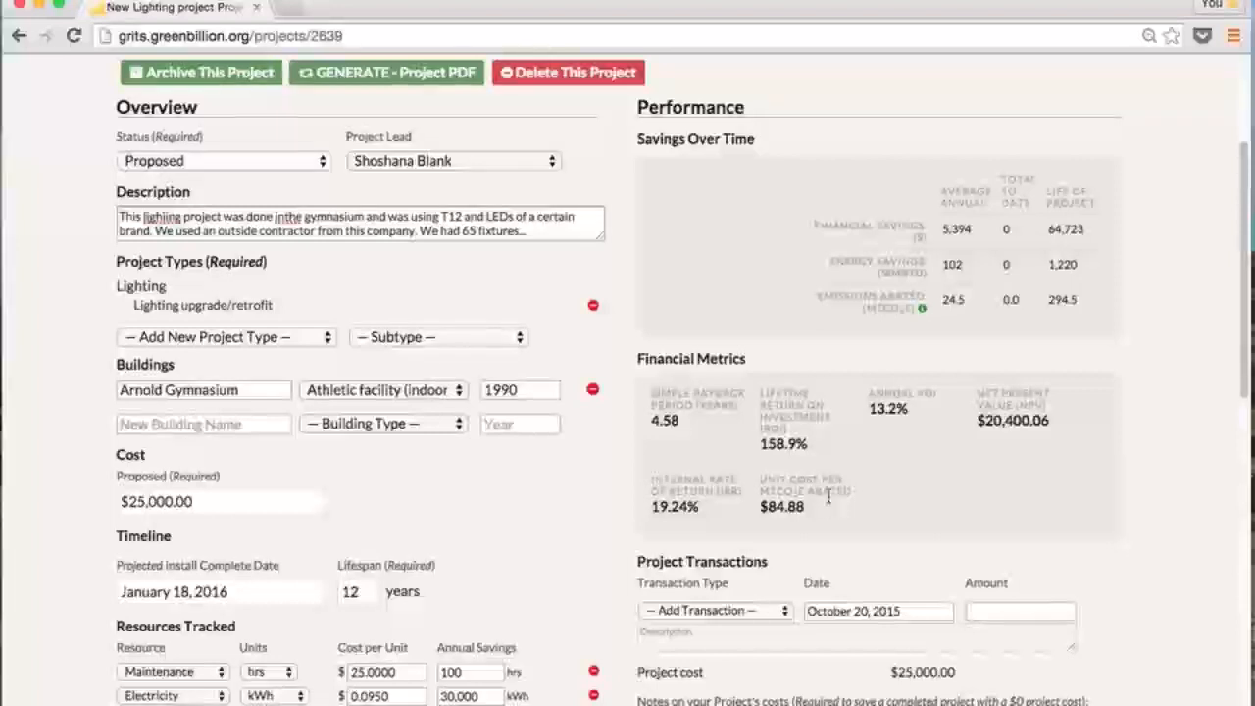
pyautogui.moveTo(829, 497)
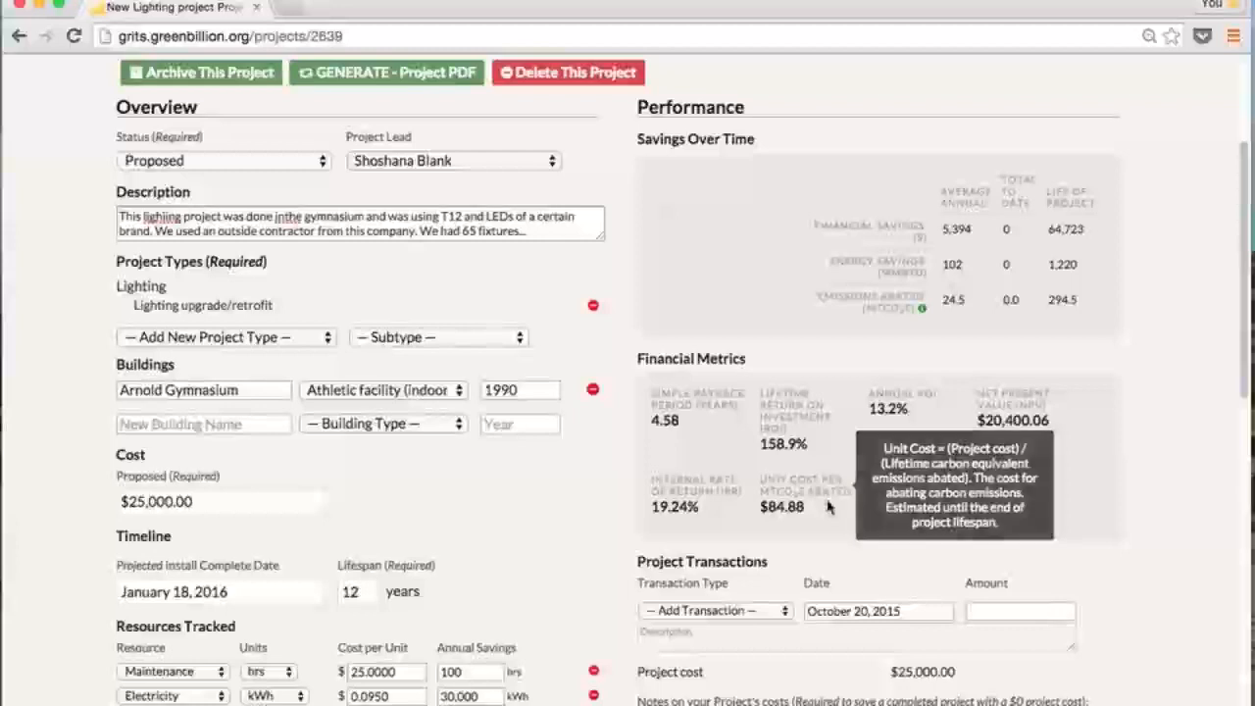
pyautogui.scroll(-3, 930, 536)
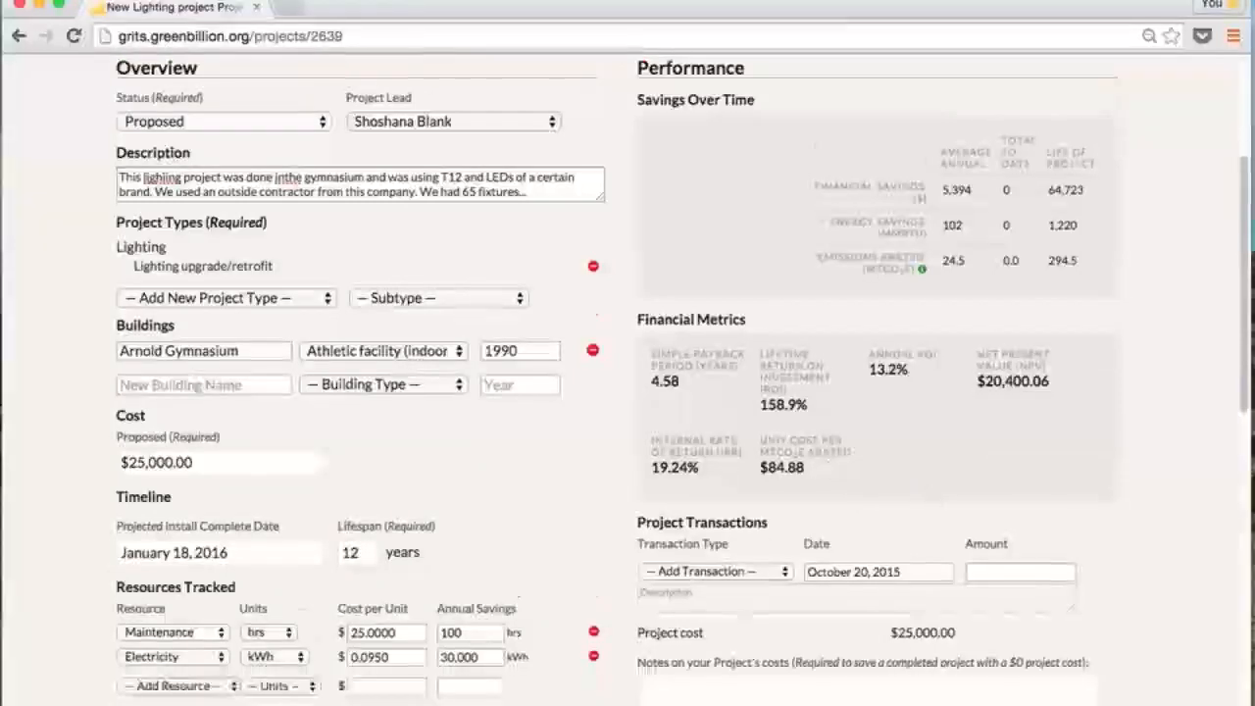
pyautogui.scroll(3, 710, 428)
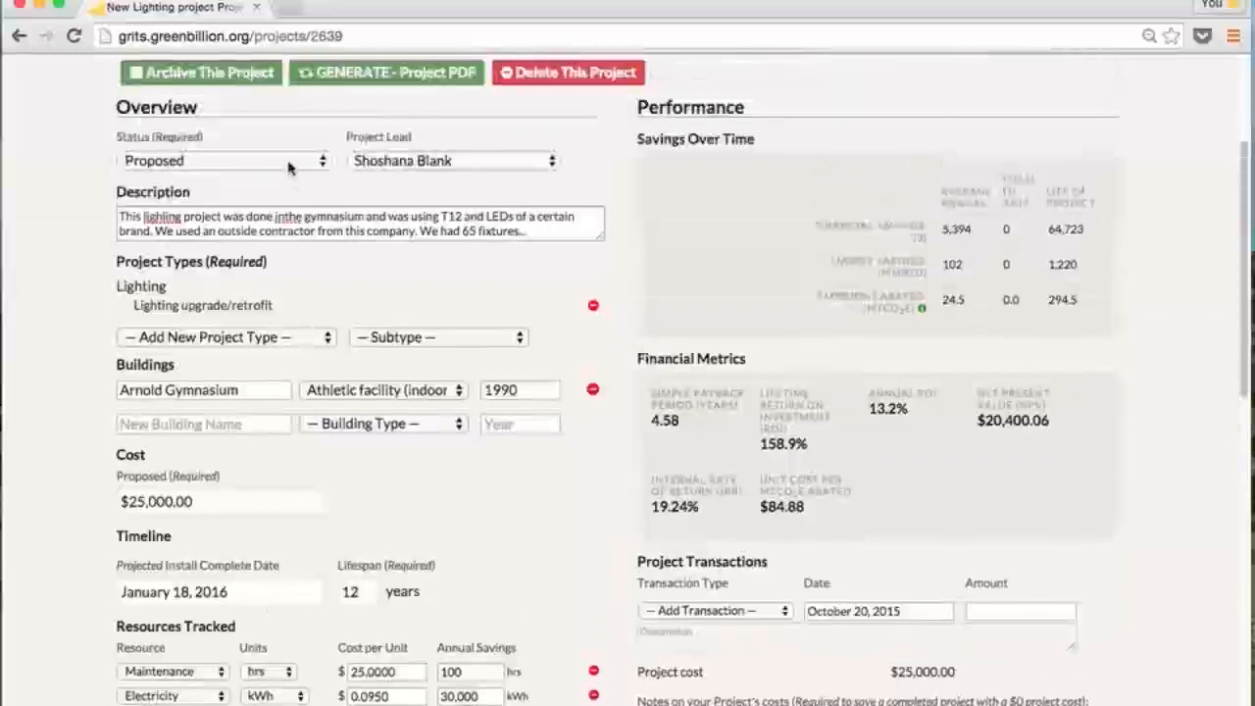
# Make the project status In-Progress with an install start date of November 16, 2015
pyautogui.click(288, 161)
pyautogui.click(279, 180)
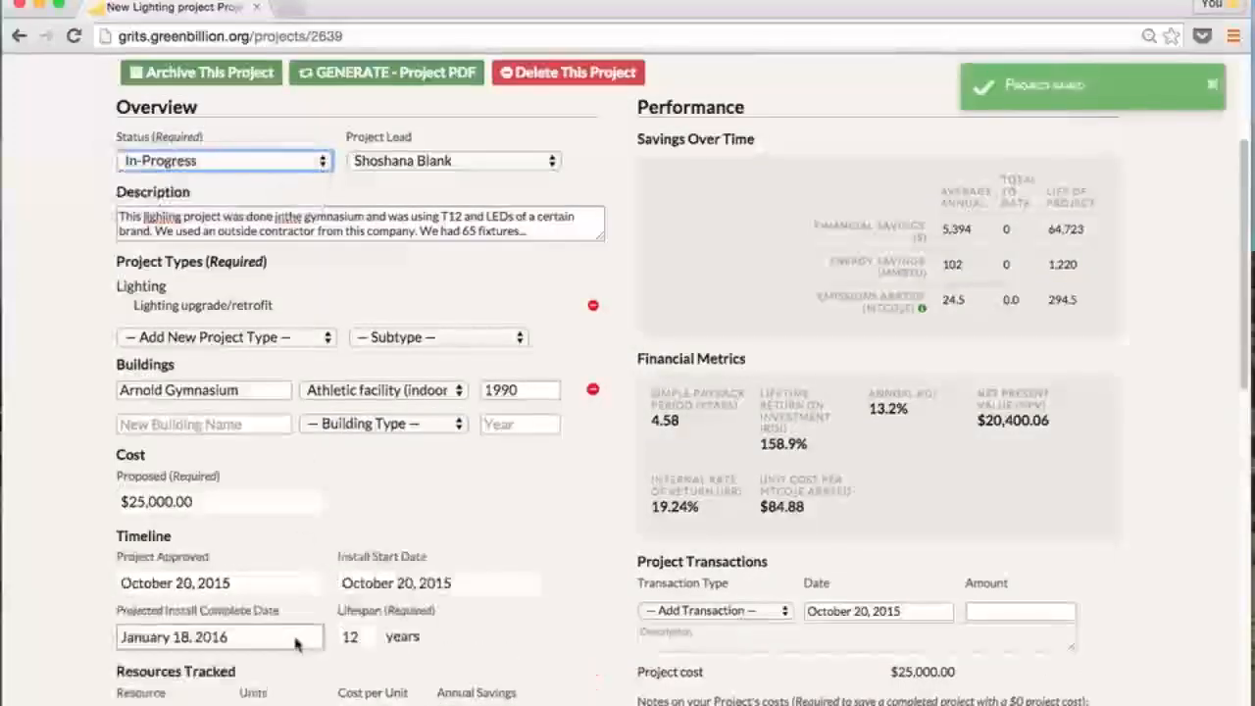
pyautogui.click(281, 585)
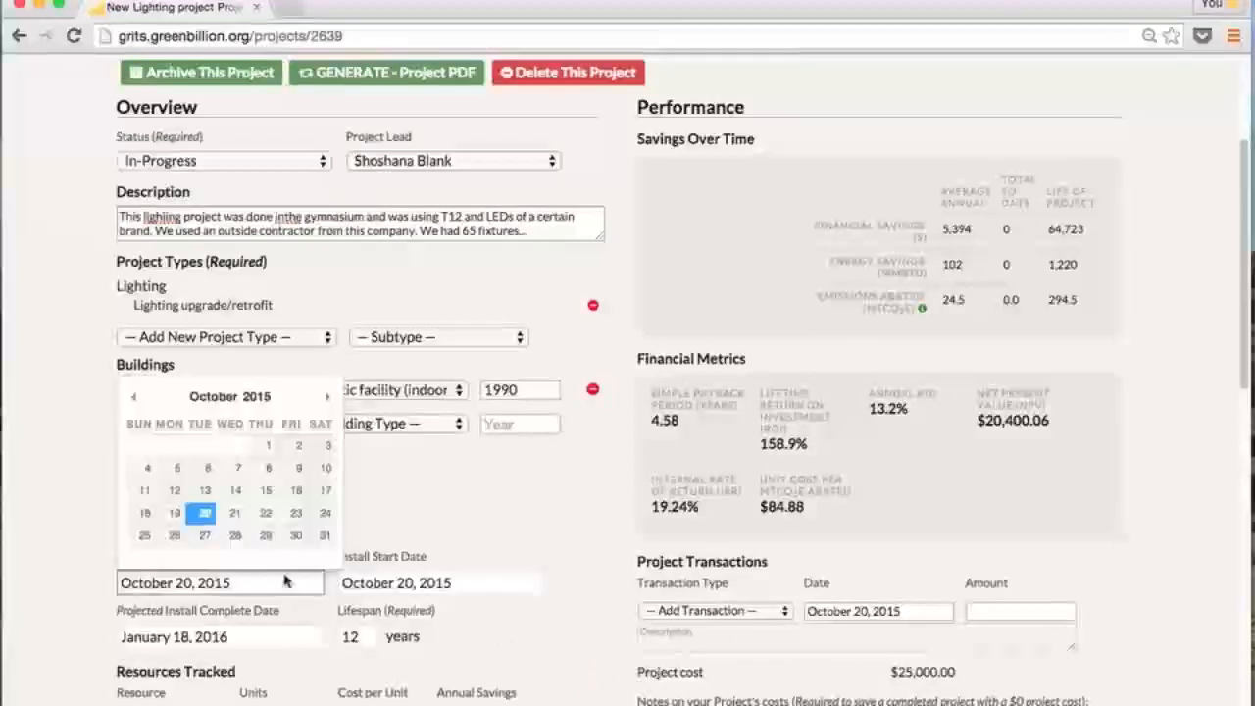
pyautogui.click(451, 582)
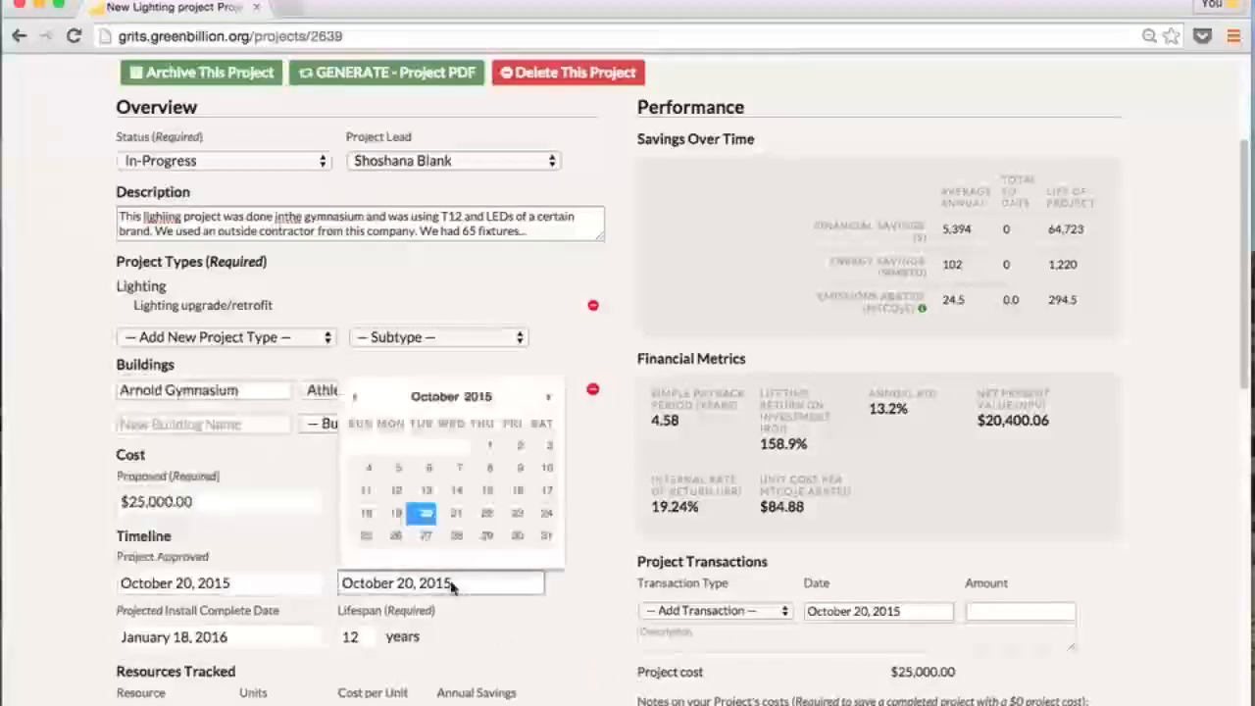
pyautogui.click(547, 398)
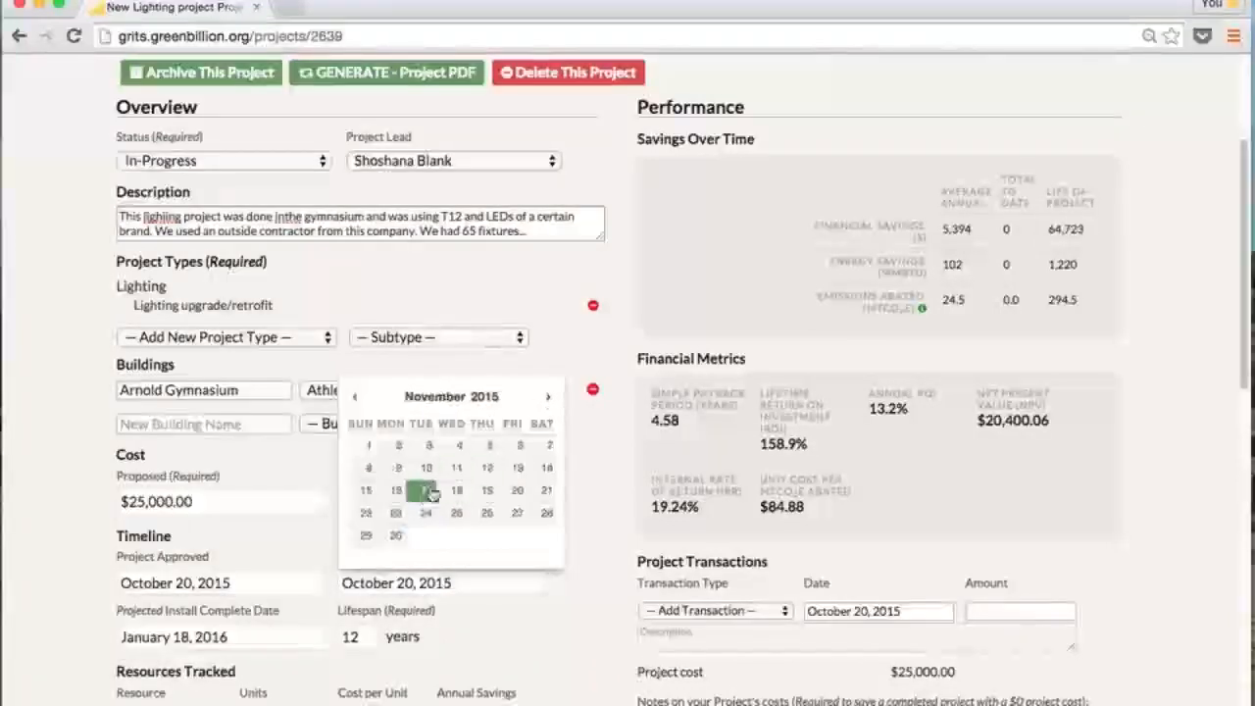
pyautogui.click(397, 493)
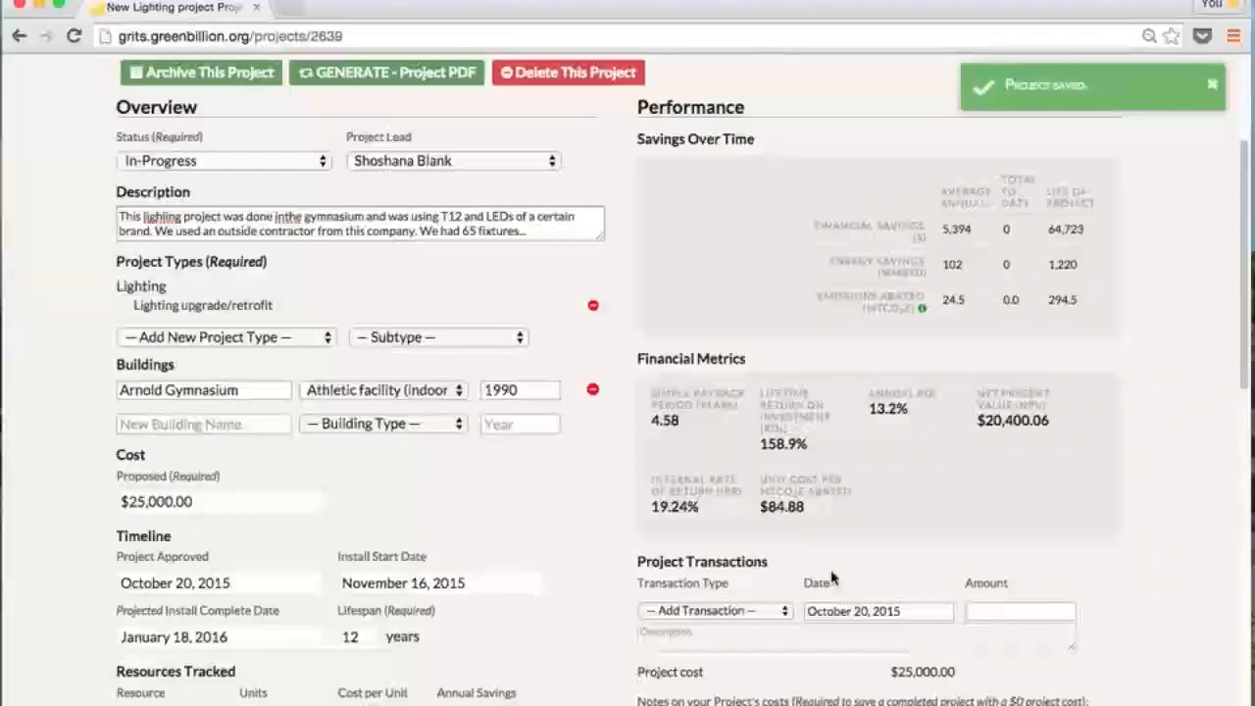
pyautogui.scroll(-4, 833, 579)
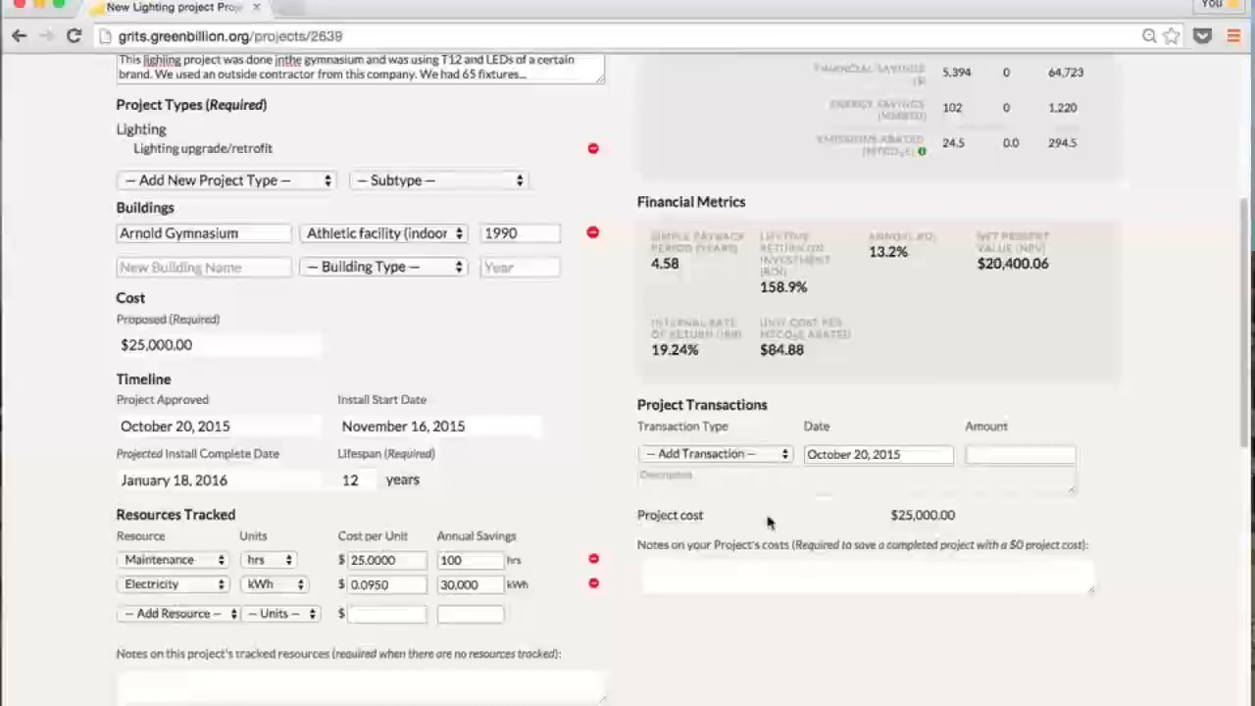
# Add a $28,000 Project Expenditure transaction described as materials and labor
pyautogui.click(753, 454)
pyautogui.click(746, 473)
pyautogui.click(907, 479)
pyautogui.write('maierials and labor')
pyautogui.click(993, 457)
pyautogui.write('28000')
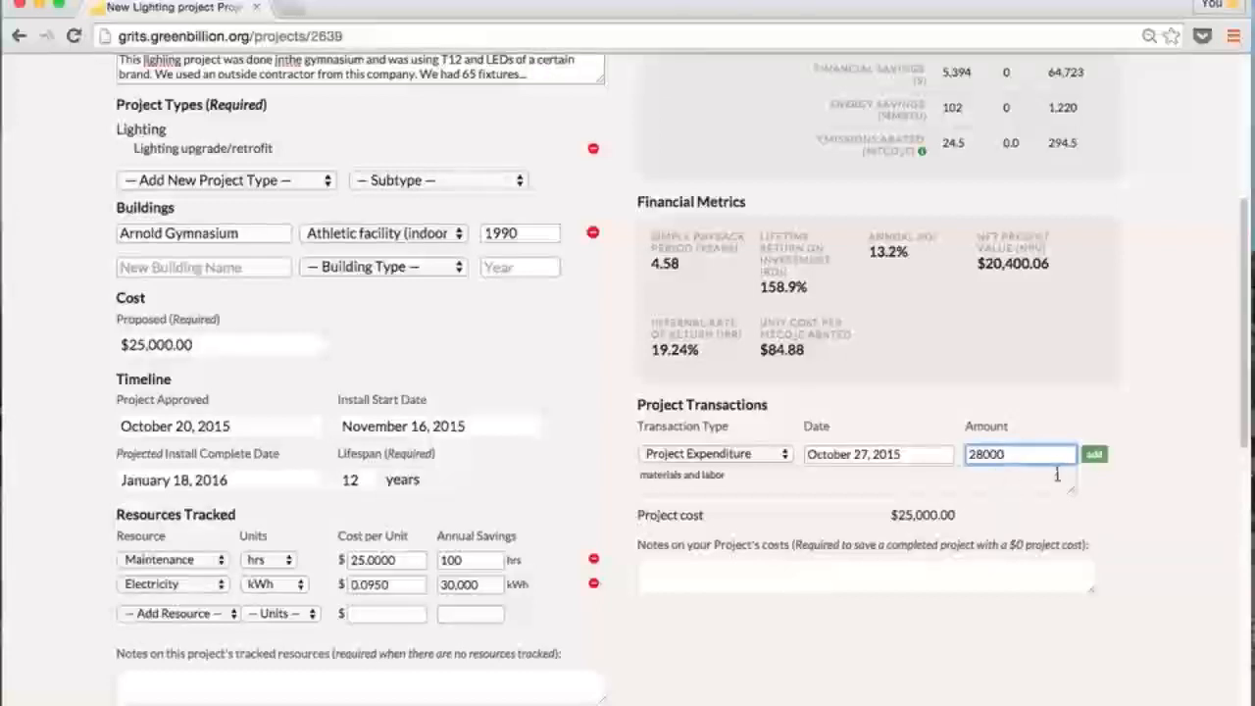
pyautogui.click(1094, 454)
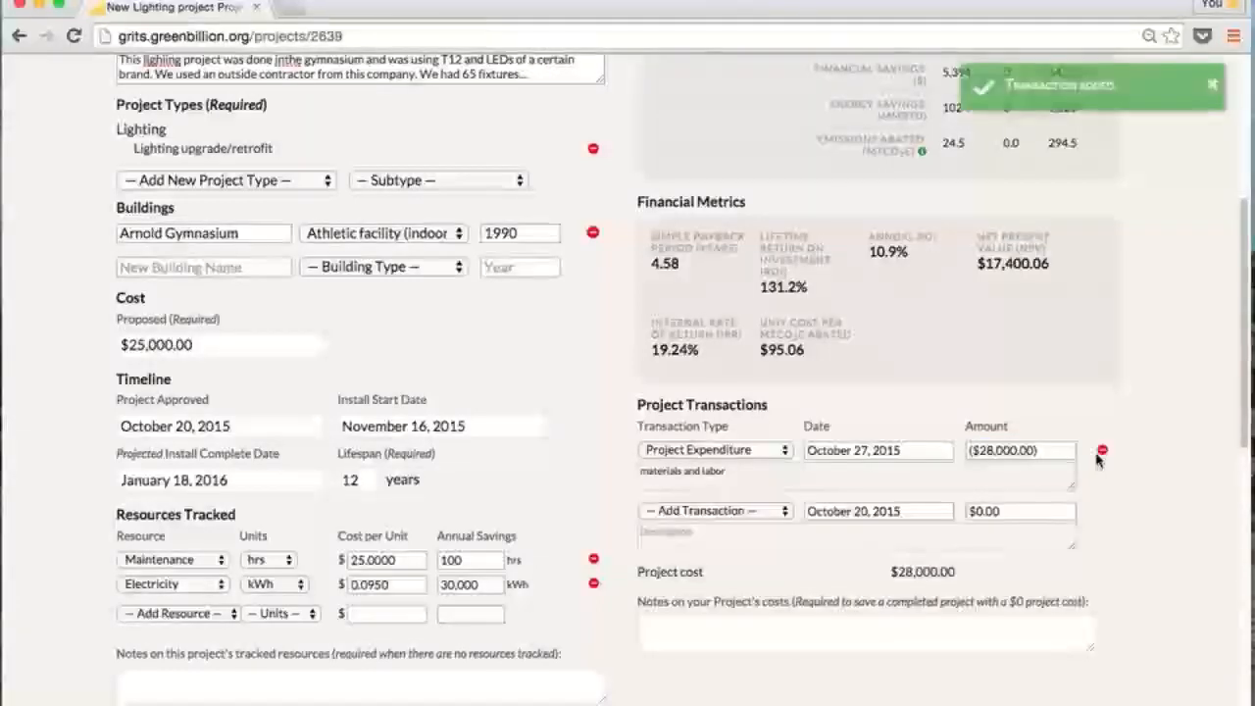
pyautogui.moveTo(966, 576); pyautogui.dragTo(885, 574)
pyautogui.click(863, 576)
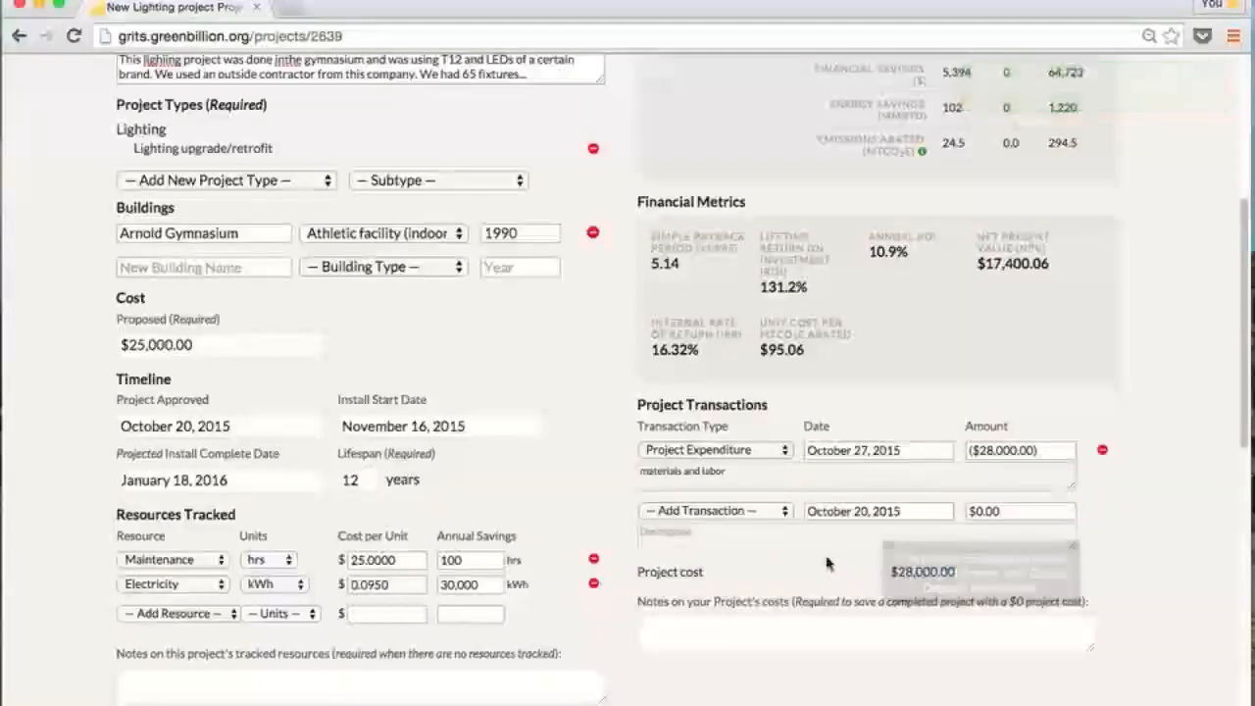
# Add a $10,000 utility Project Rebate, reducing the project cost to $18,000
pyautogui.click(775, 517)
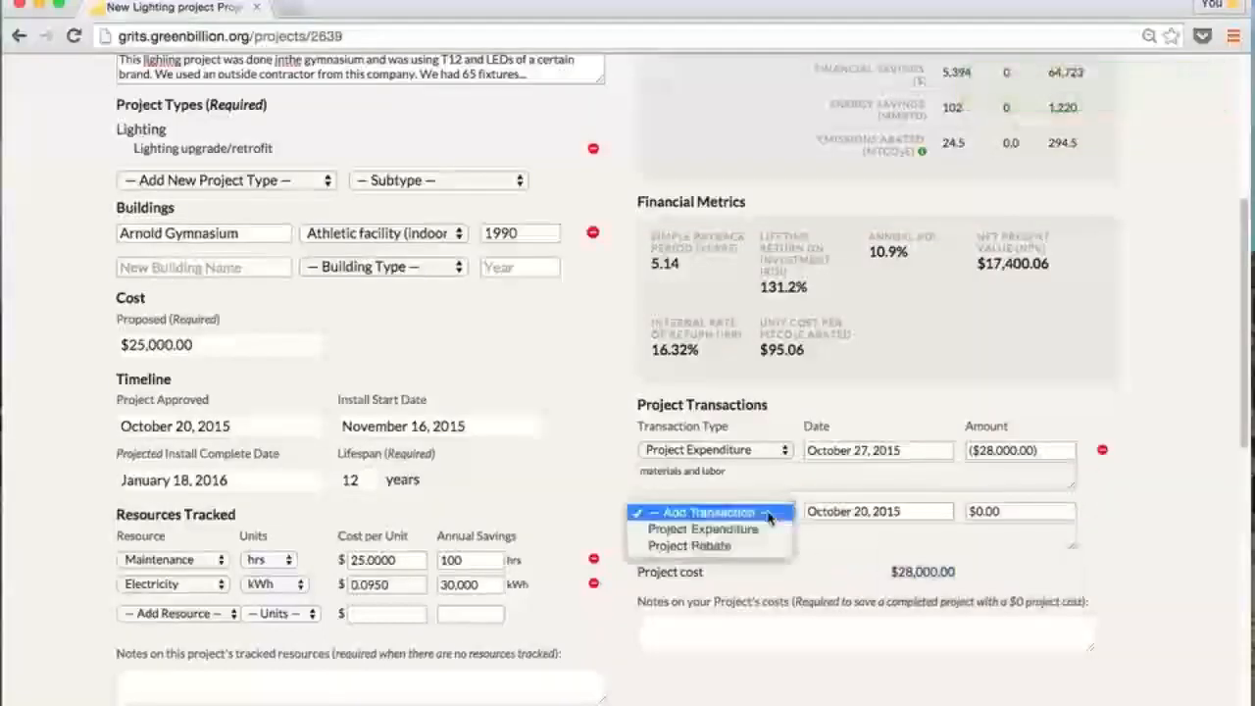
pyautogui.click(757, 547)
pyautogui.click(865, 534)
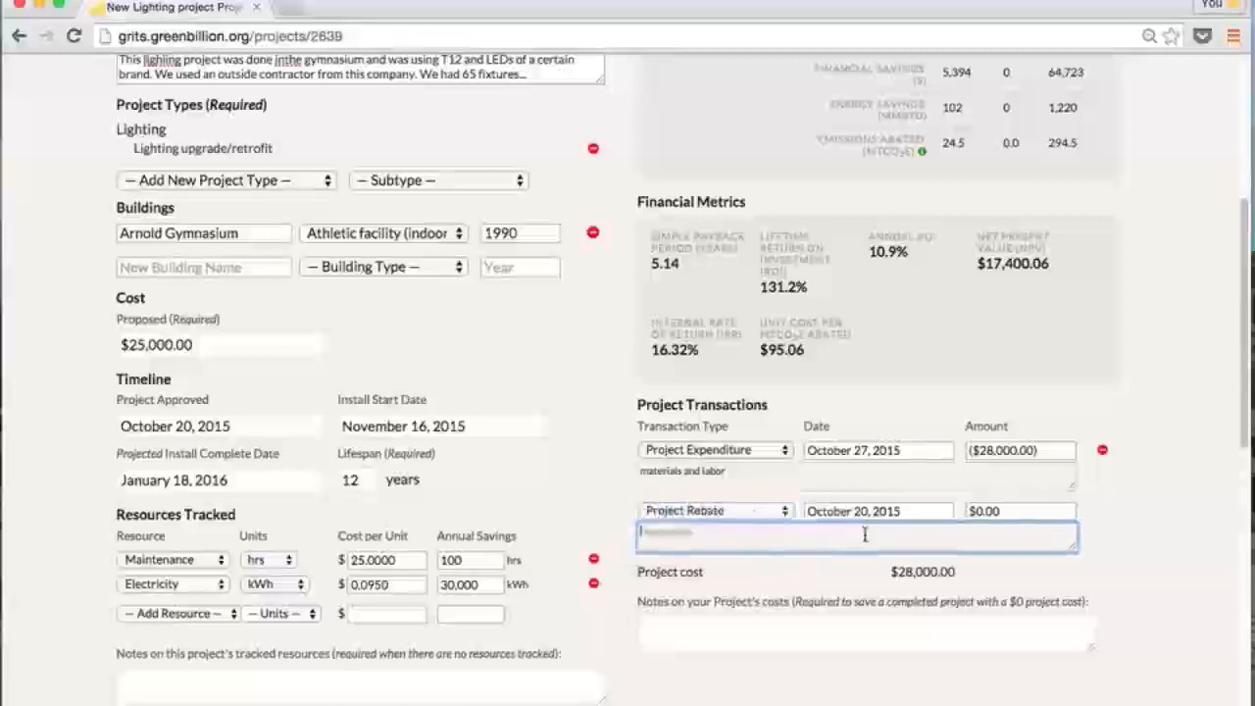
pyautogui.write('Uti')
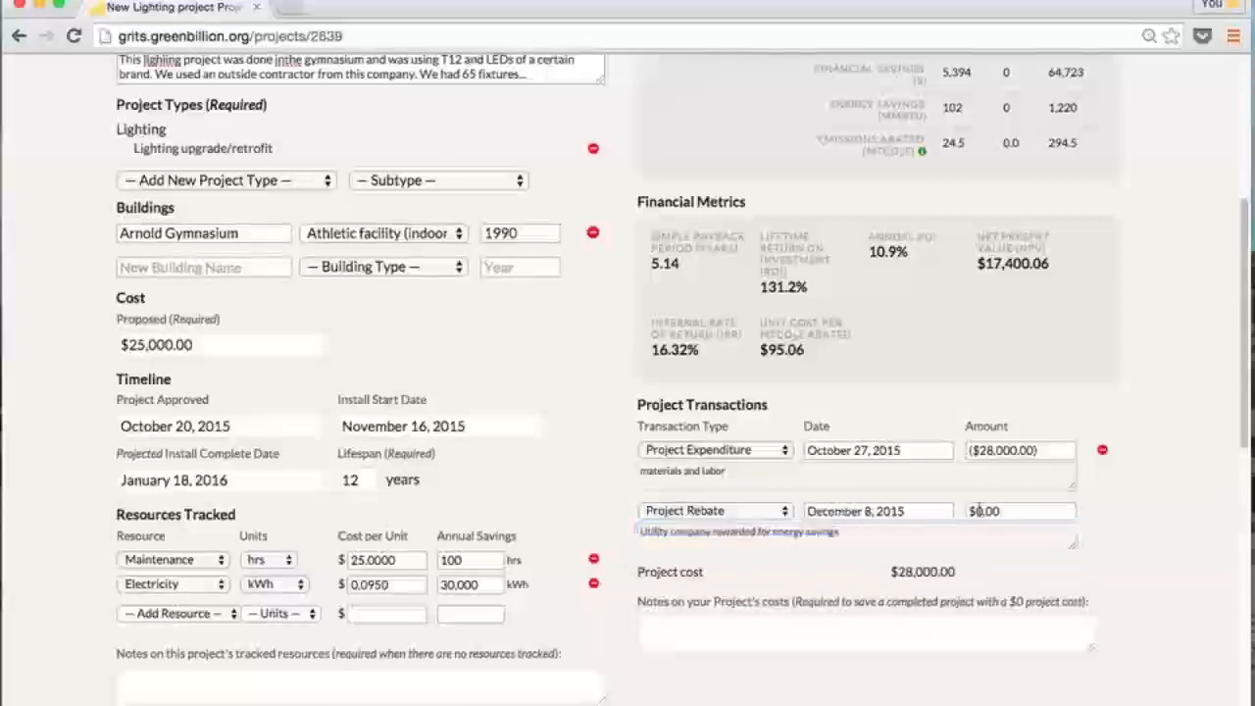
pyautogui.moveTo(1005, 510); pyautogui.dragTo(965, 511)
pyautogui.write('10,000')
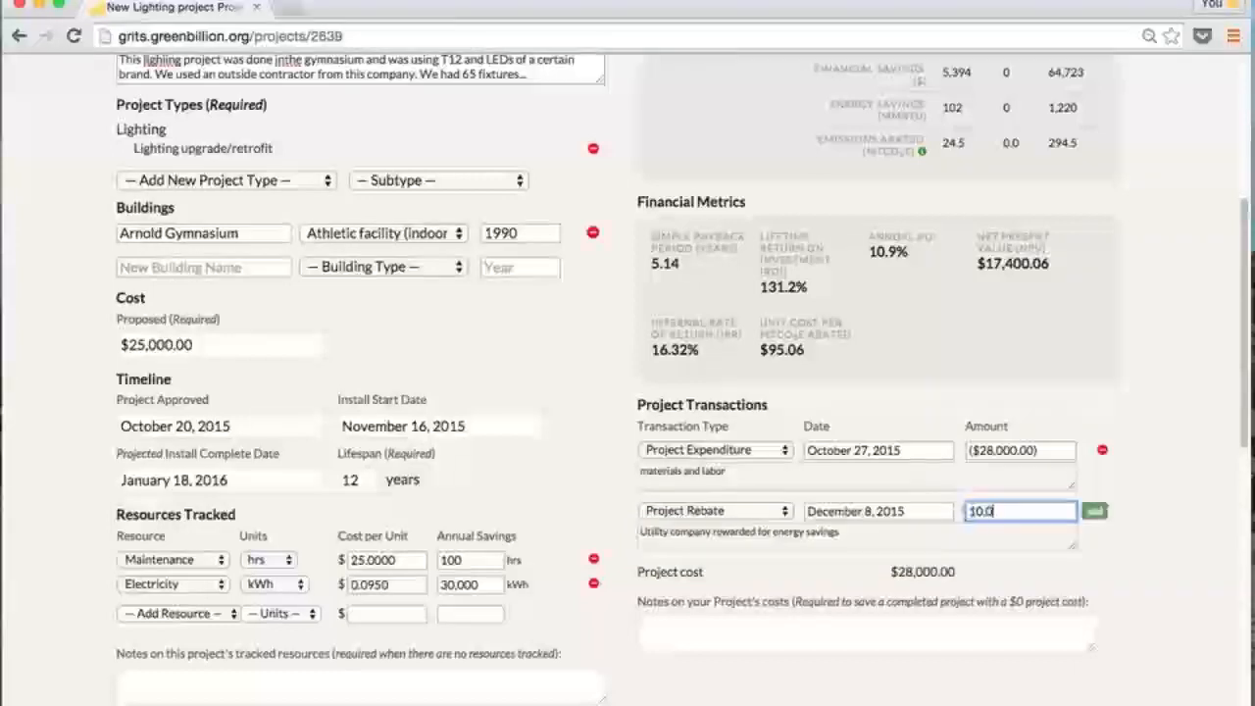
pyautogui.click(1096, 513)
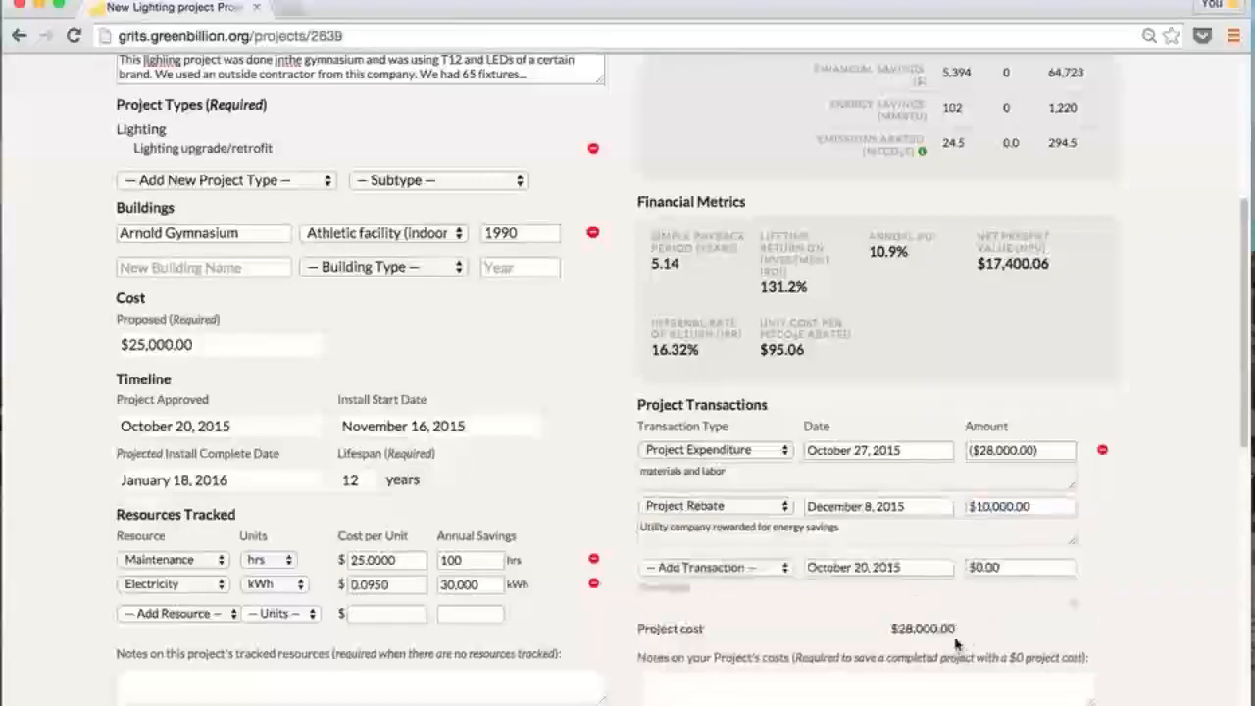
pyautogui.moveTo(961, 631); pyautogui.dragTo(894, 633)
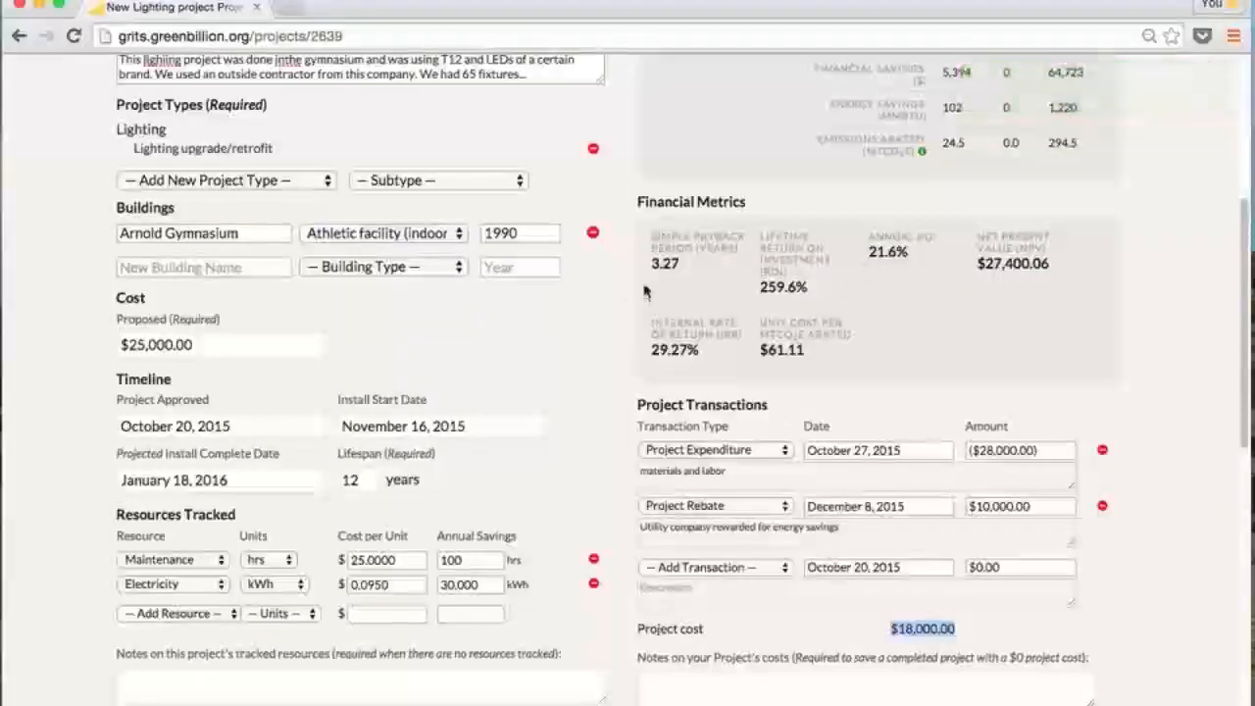
pyautogui.click(993, 624)
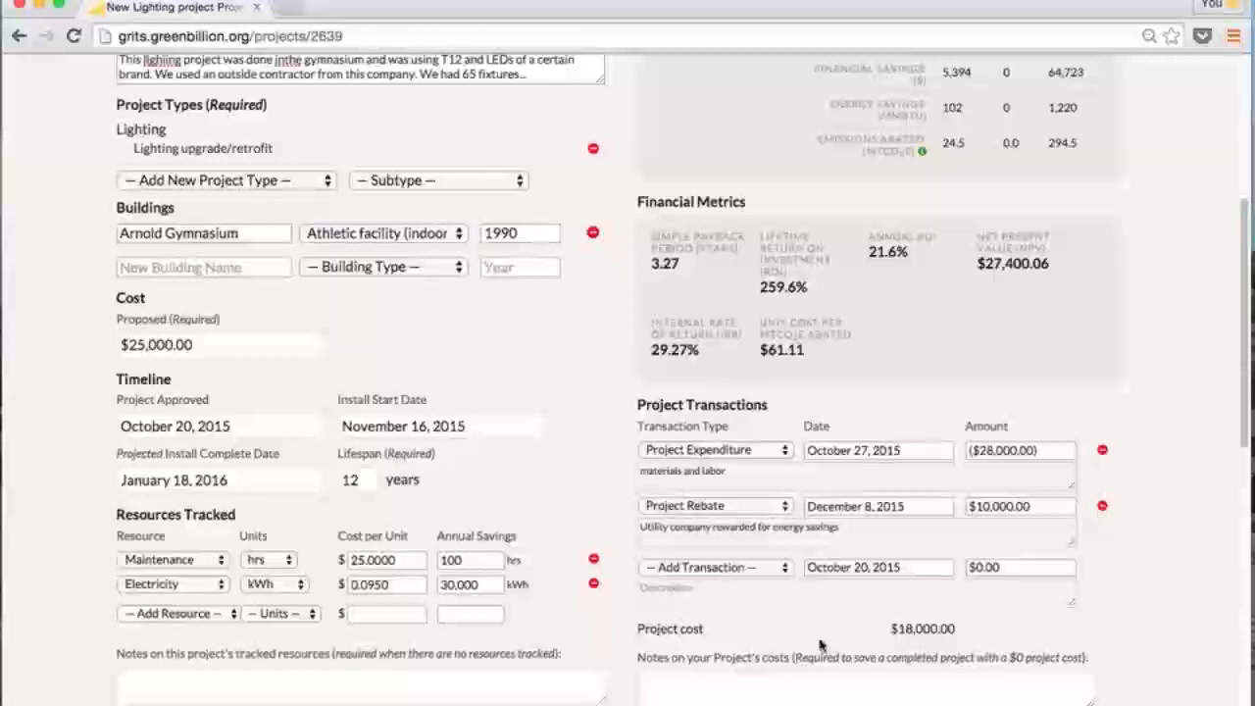
pyautogui.click(806, 685)
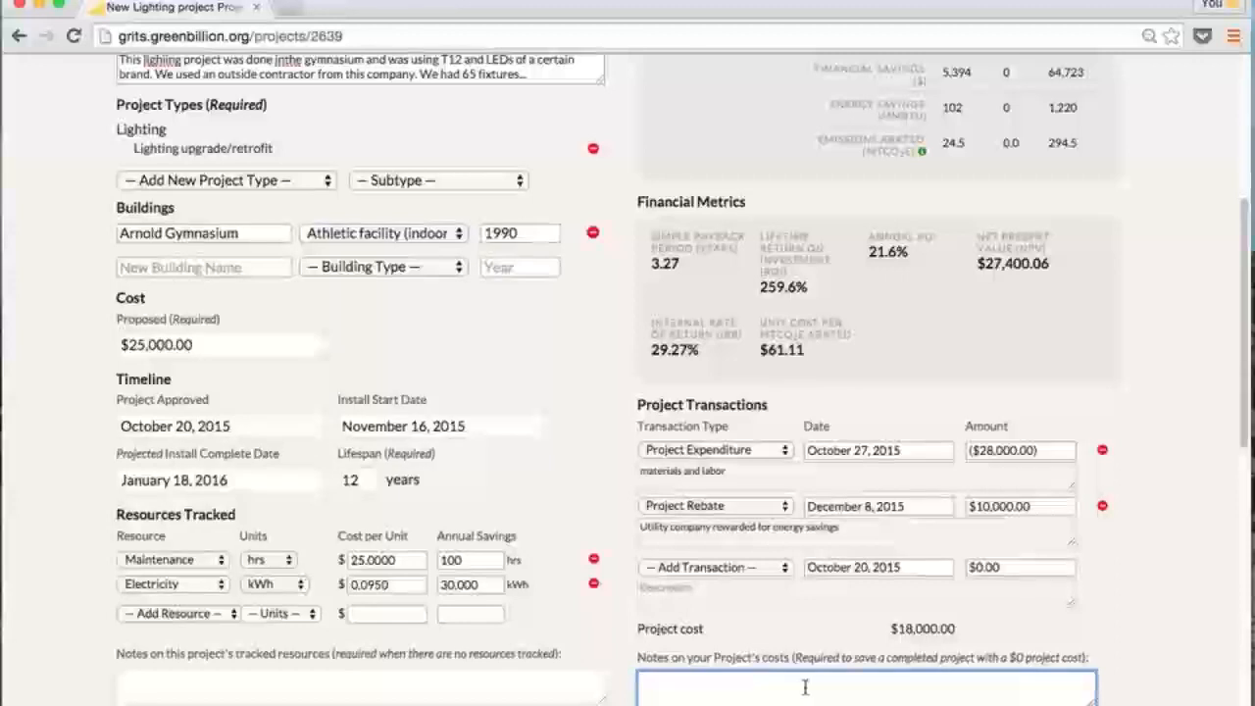
pyautogui.scroll(1, 801, 686)
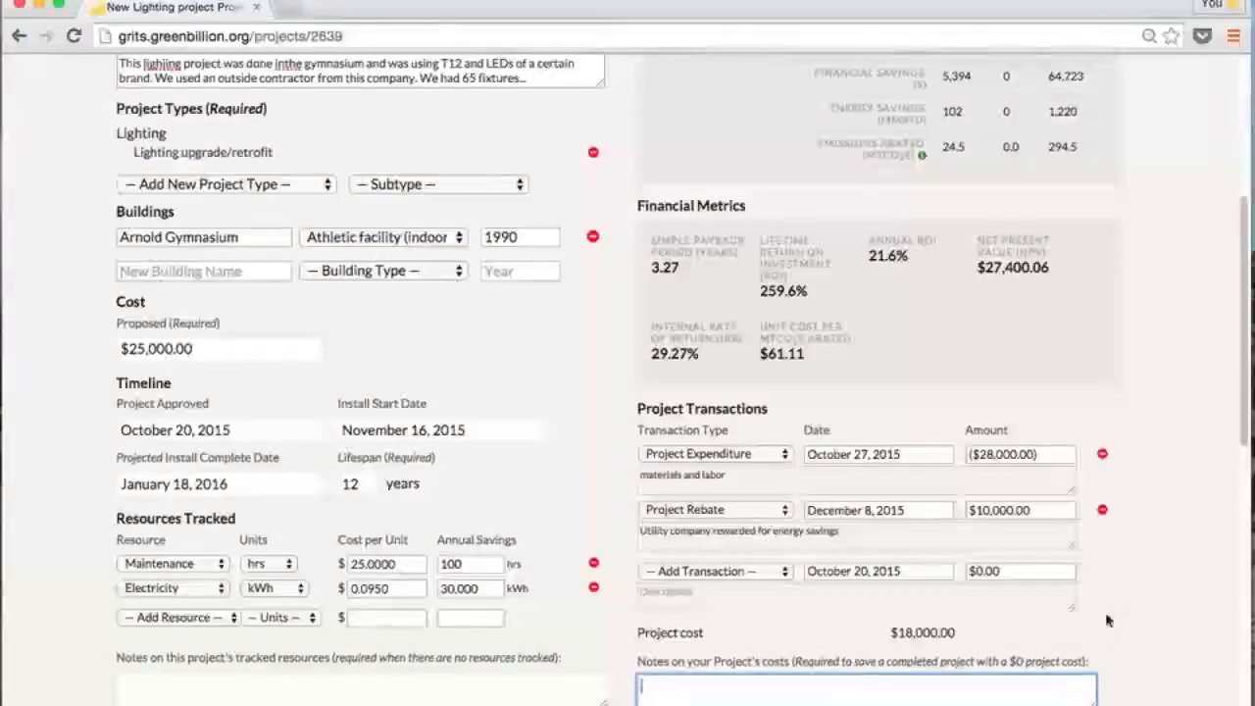
pyautogui.scroll(5, 1183, 418)
pyautogui.scroll(3, 1167, 414)
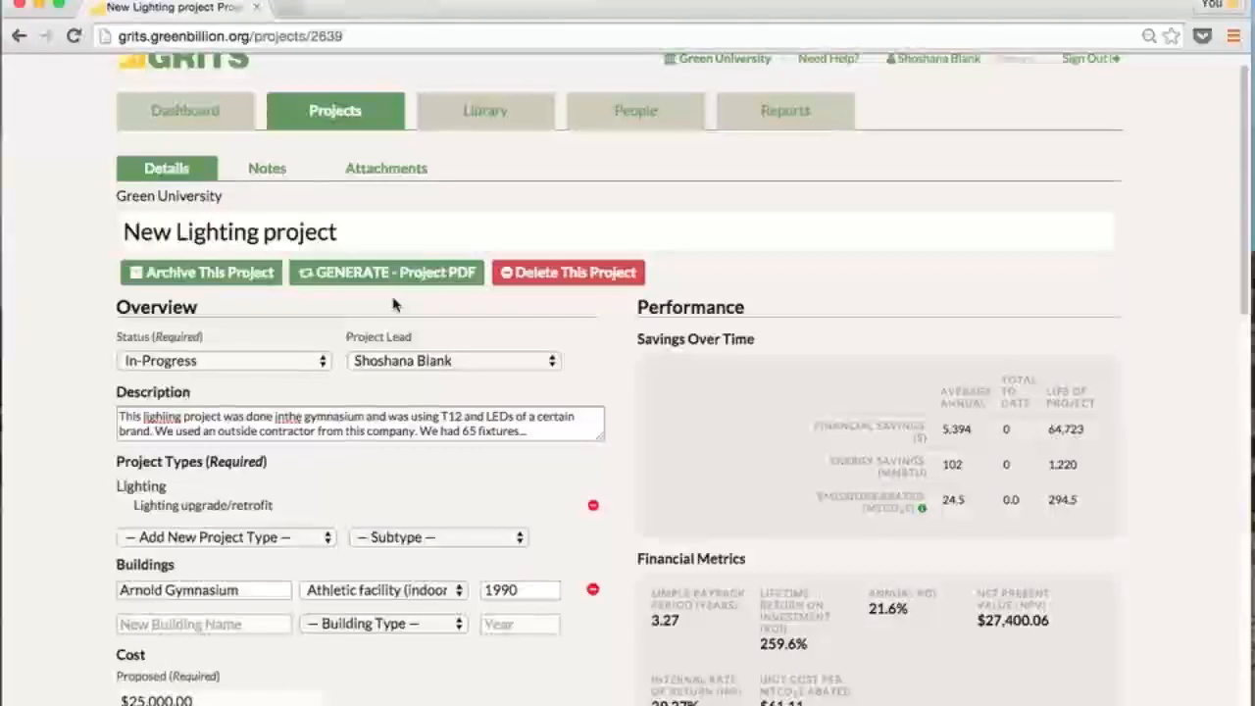
# Archive the New Lighting project and confirm the archive prompt
pyautogui.click(255, 285)
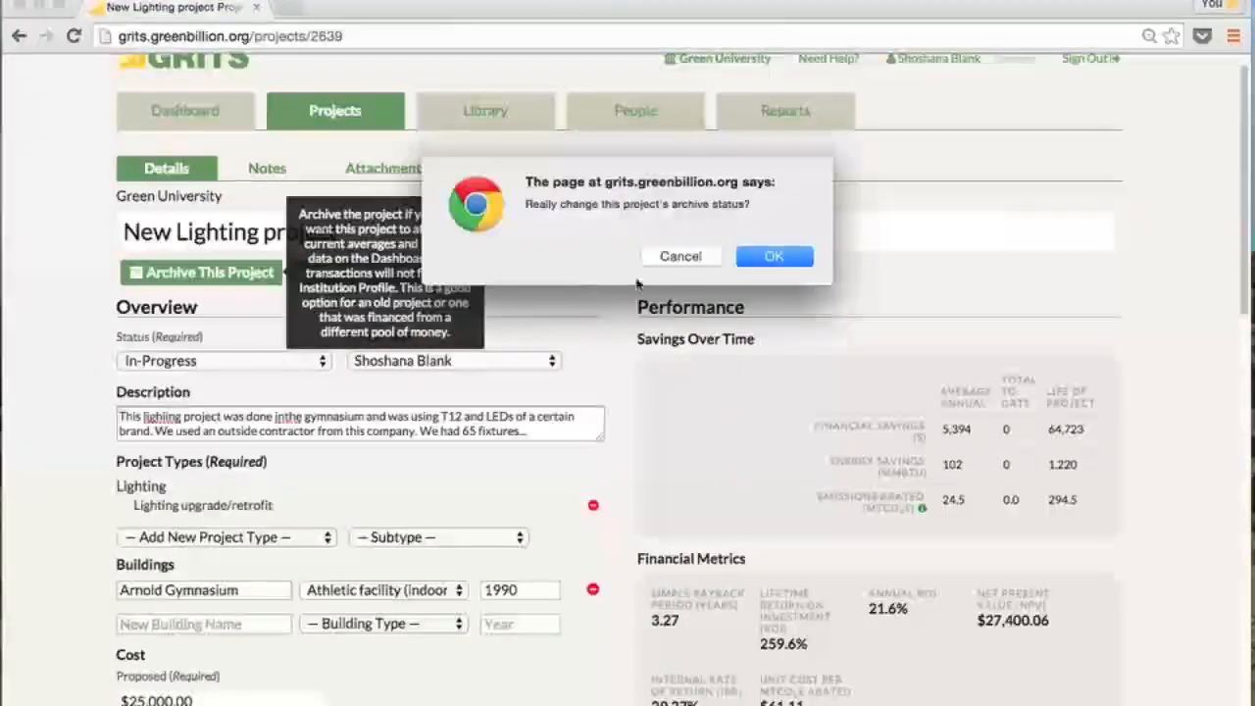
pyautogui.click(775, 257)
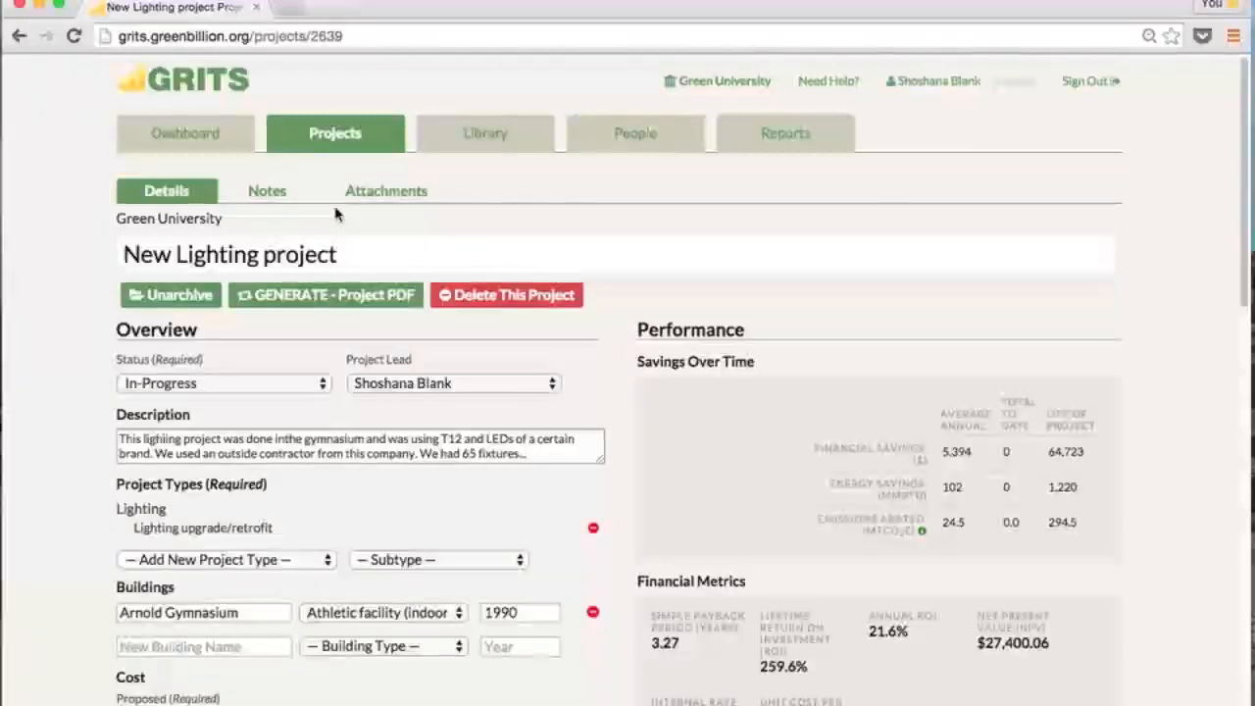
pyautogui.click(264, 195)
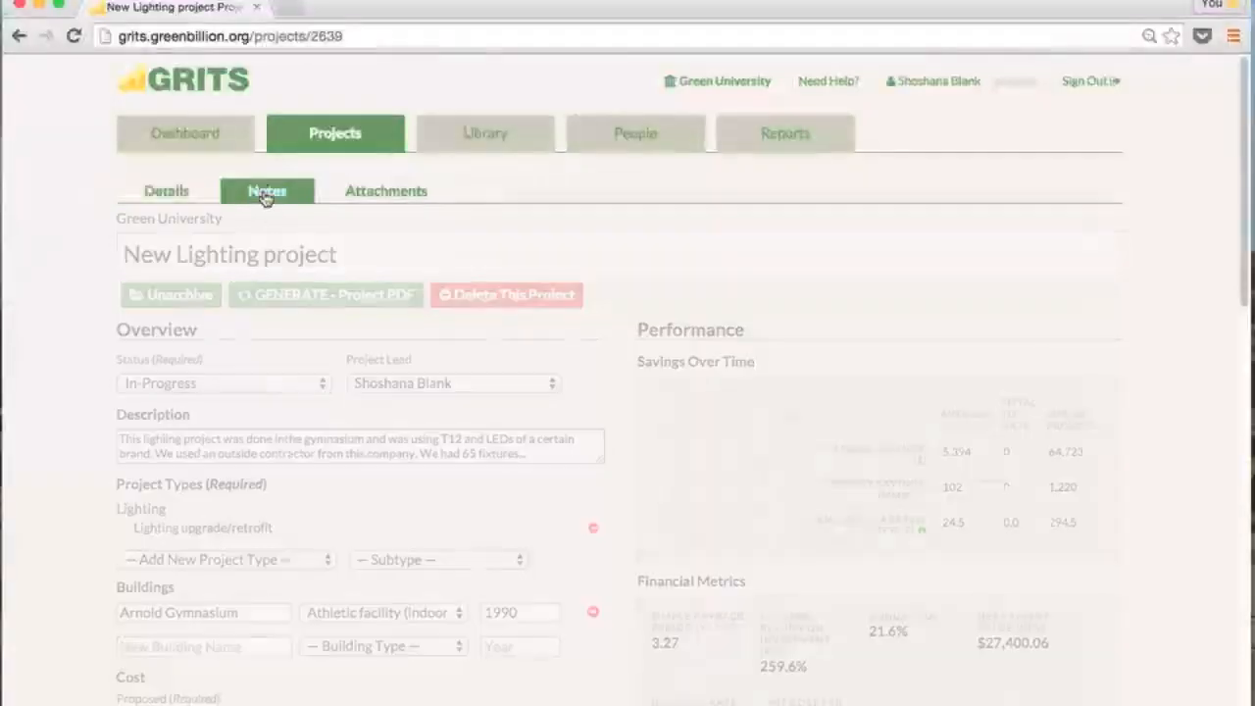
# Browse the project's Notes and Attachments pages, then return to the Projects list
pyautogui.click(335, 393)
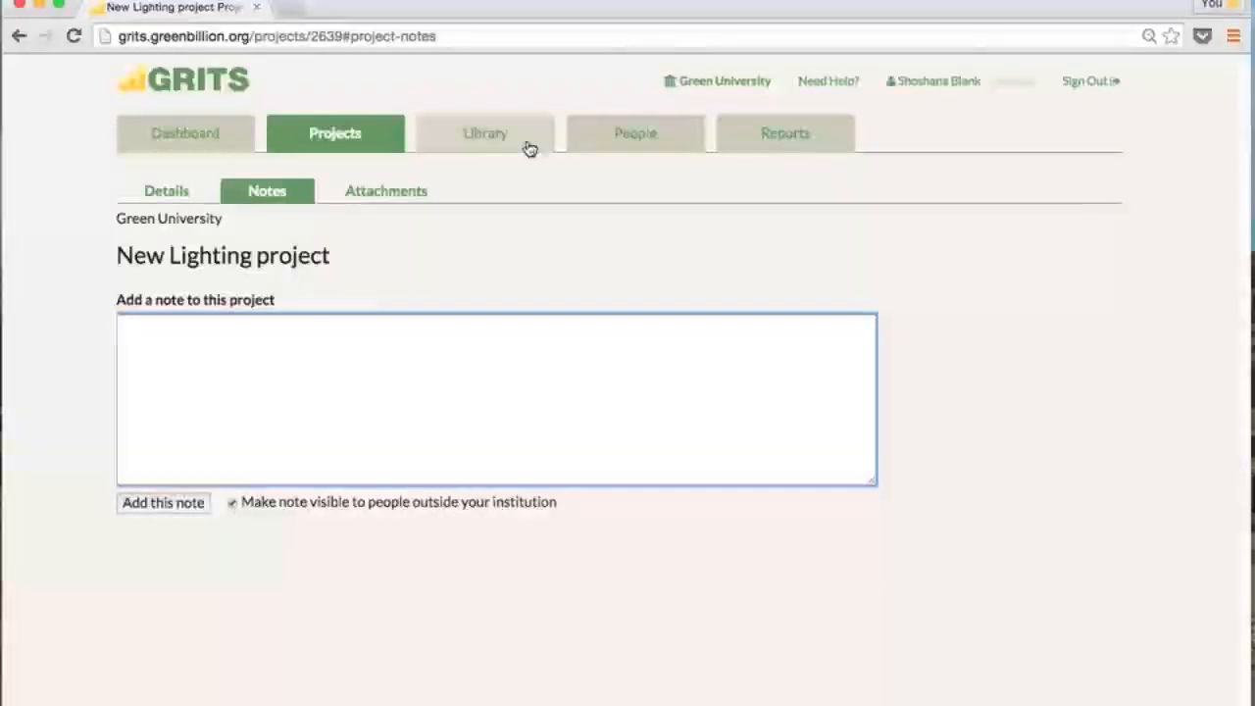
pyautogui.click(233, 503)
pyautogui.click(259, 469)
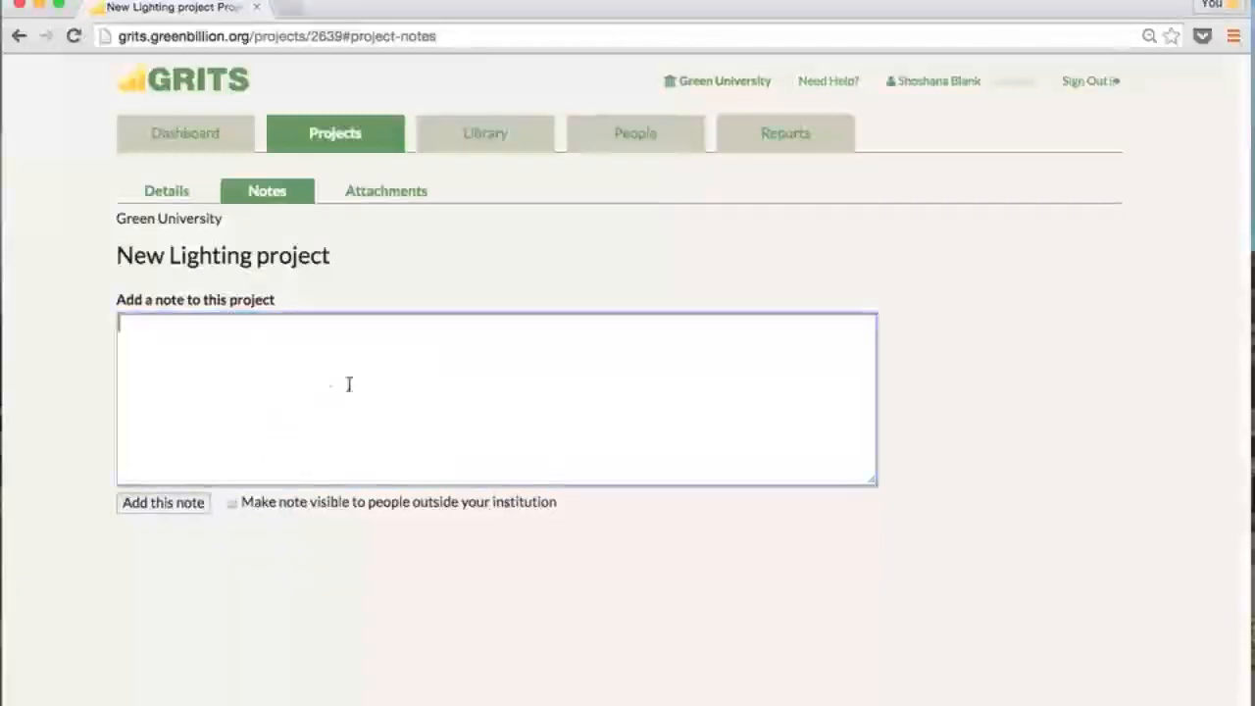
pyautogui.click(394, 195)
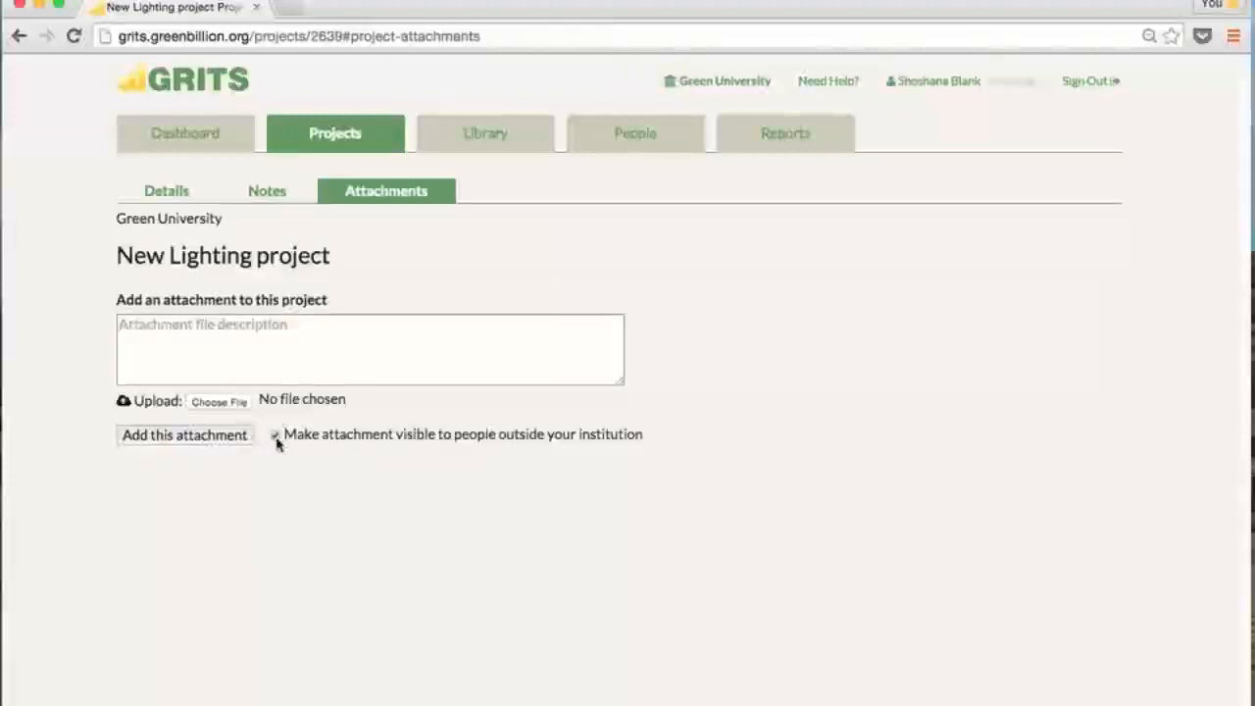
pyautogui.click(342, 133)
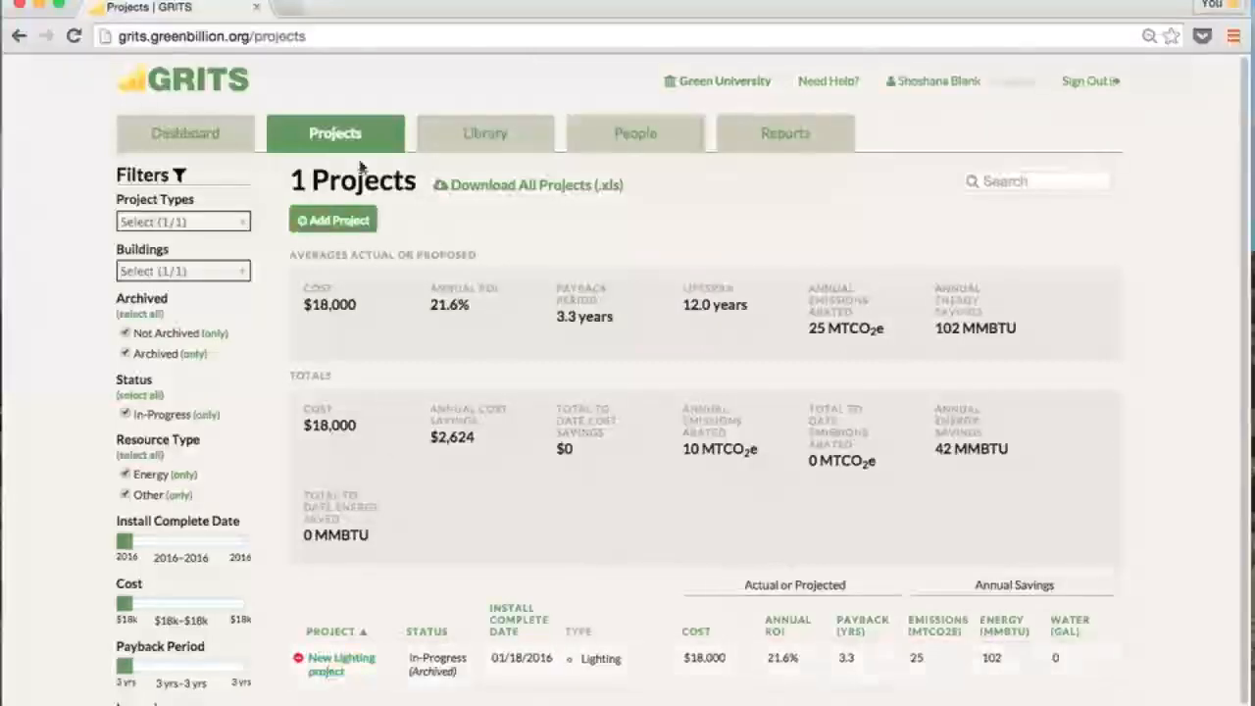
# Create project 'HVAC upgrade for science center', status Completed, with a boiler-replacement description
pyautogui.click(338, 222)
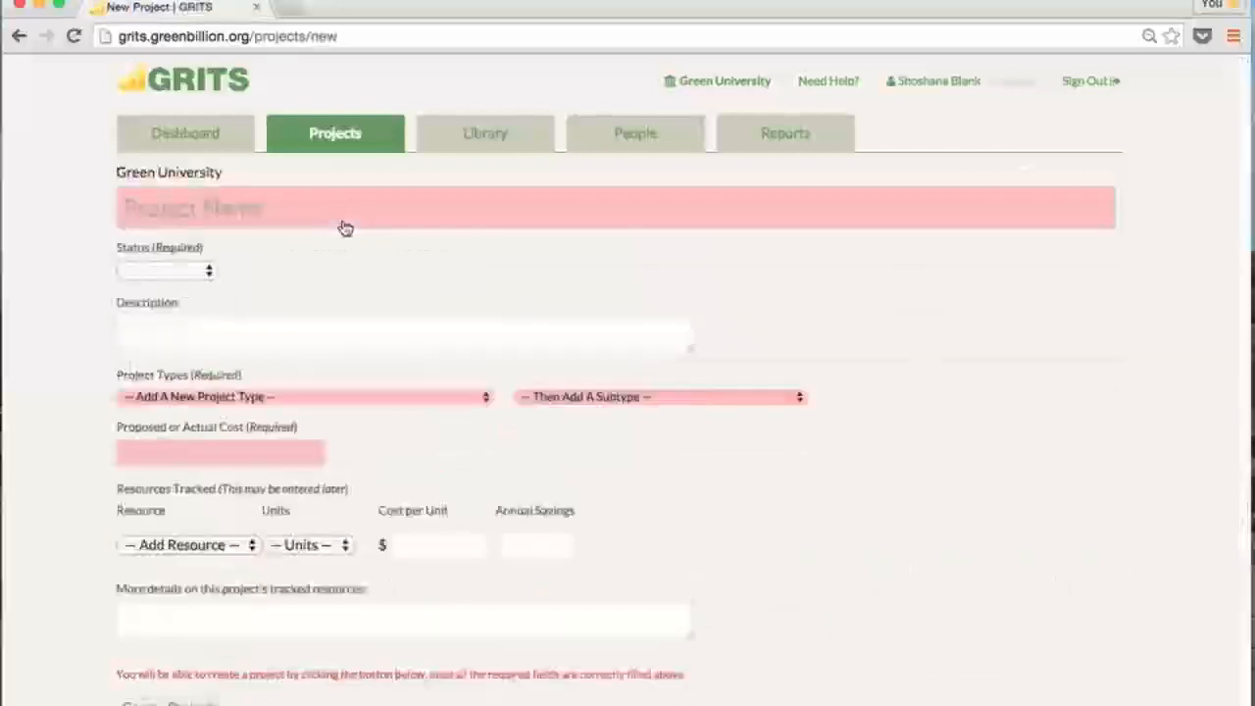
pyautogui.click(343, 217)
pyautogui.write('H')
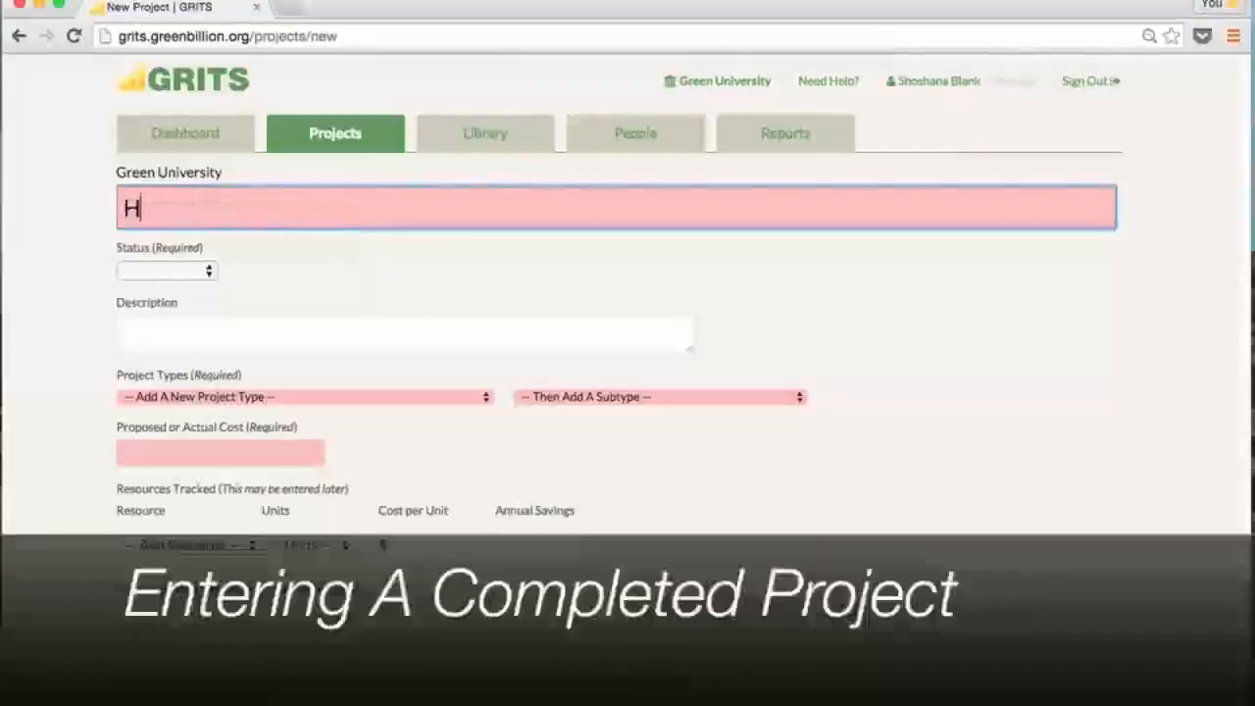
pyautogui.write('VAC up')
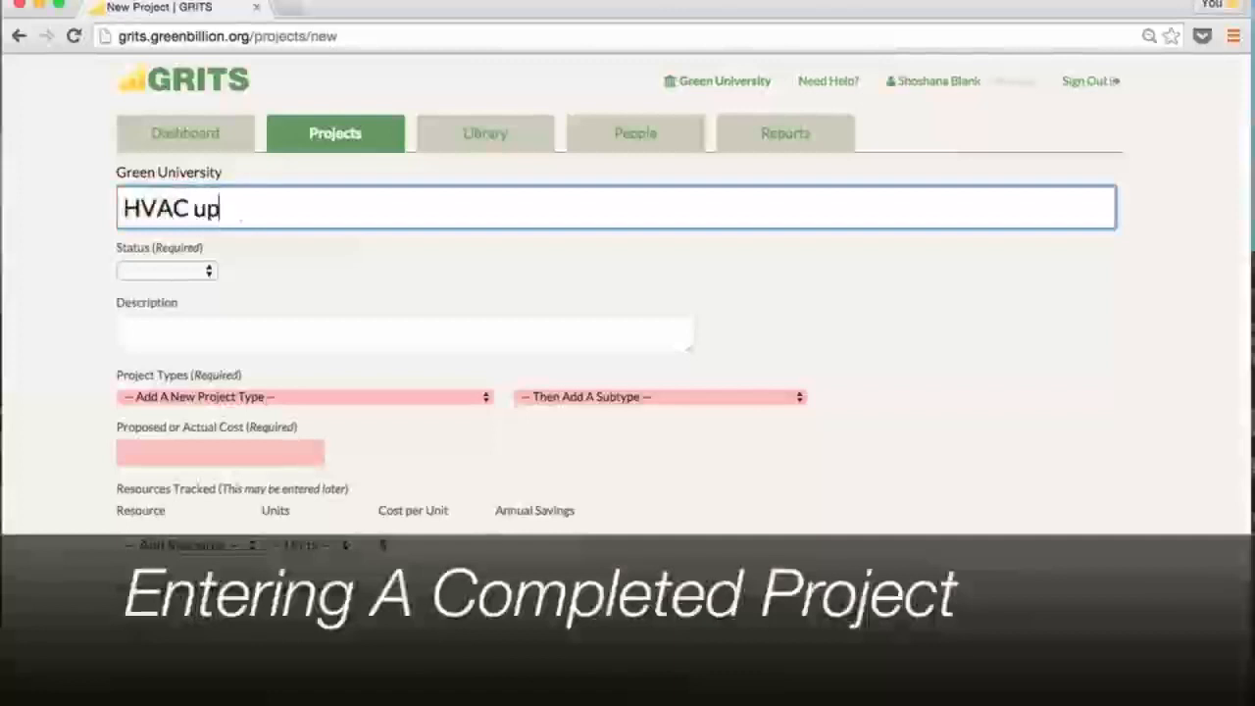
pyautogui.write('grade for s')
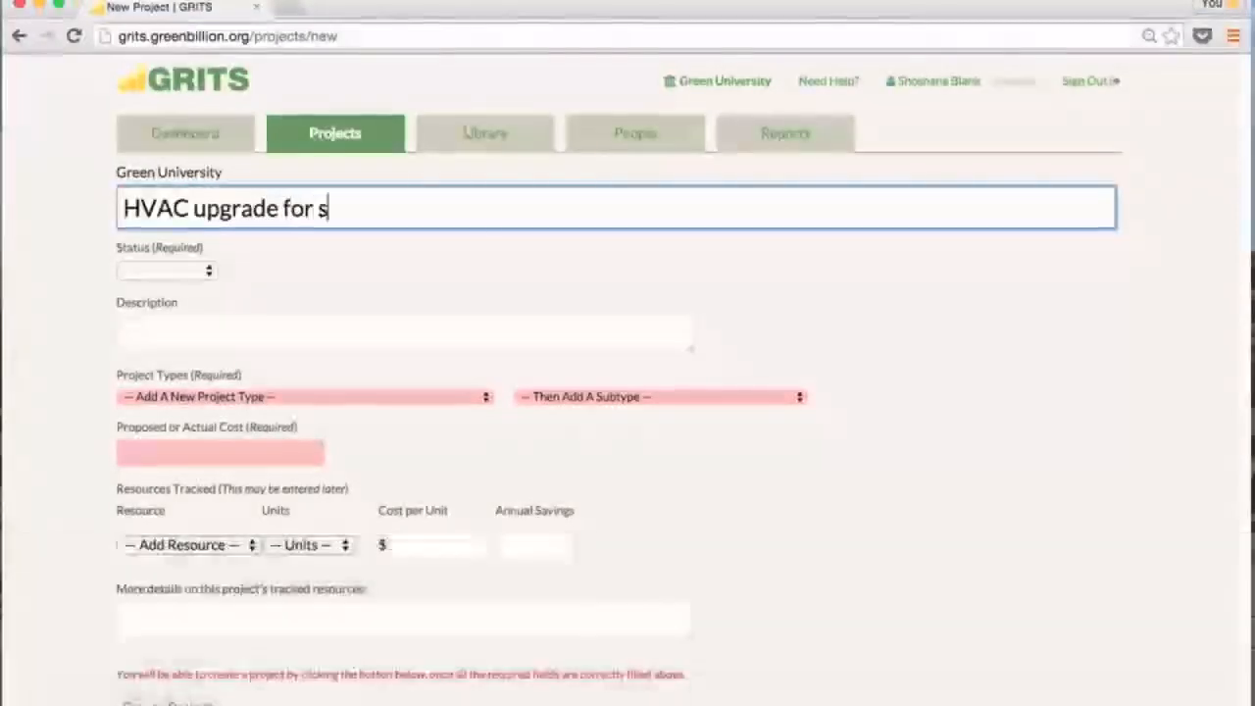
pyautogui.write('cience center')
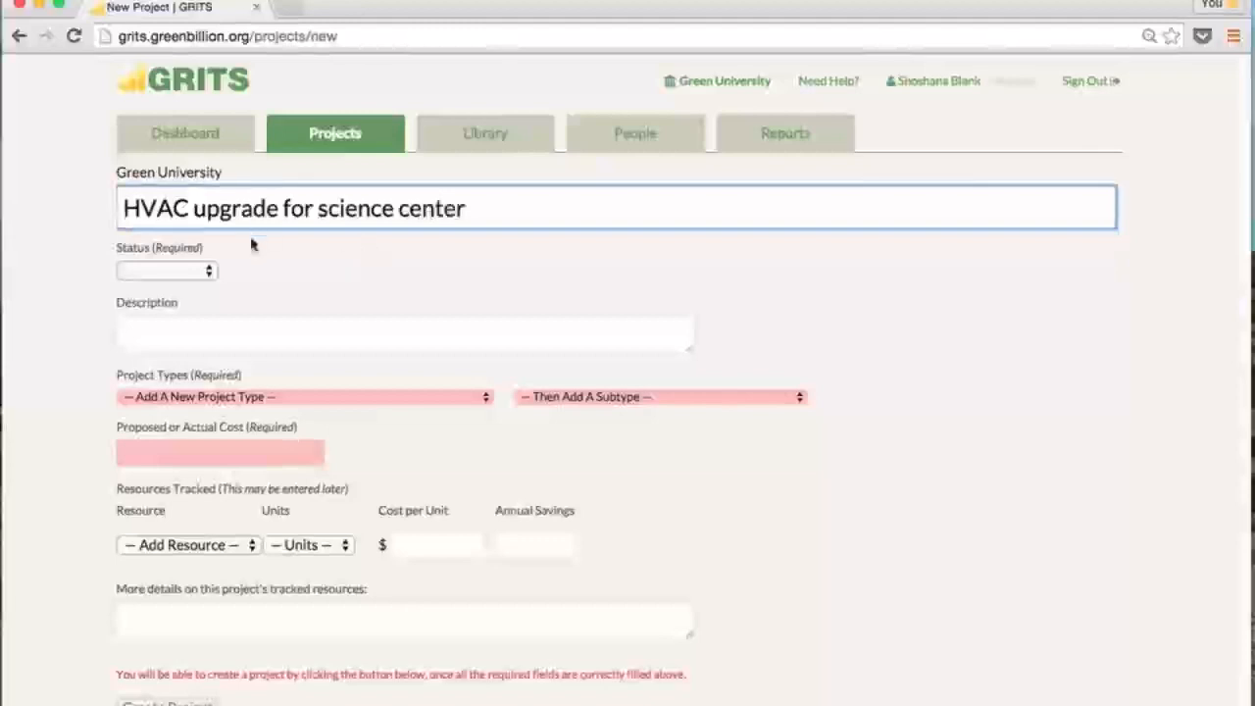
pyautogui.click(167, 271)
pyautogui.click(157, 325)
pyautogui.click(224, 337)
pyautogui.write('We replaced boi')
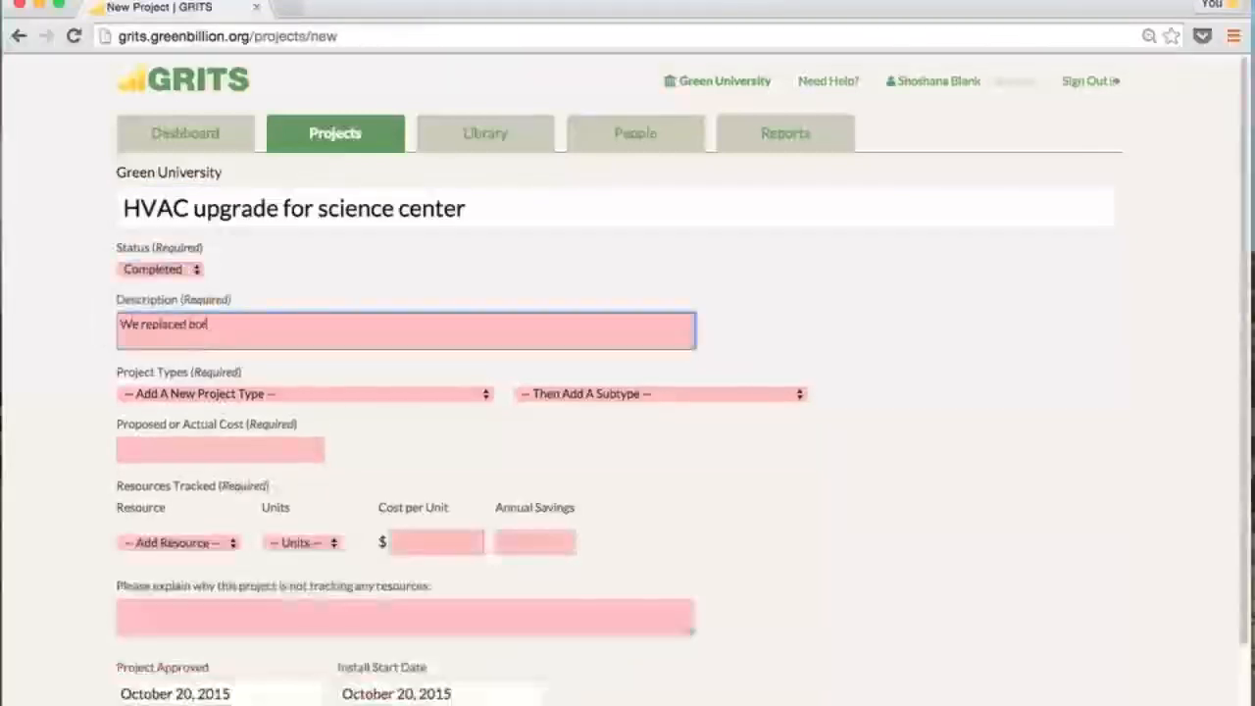
pyautogui.write('lers in our main science center with a more efficient version...')
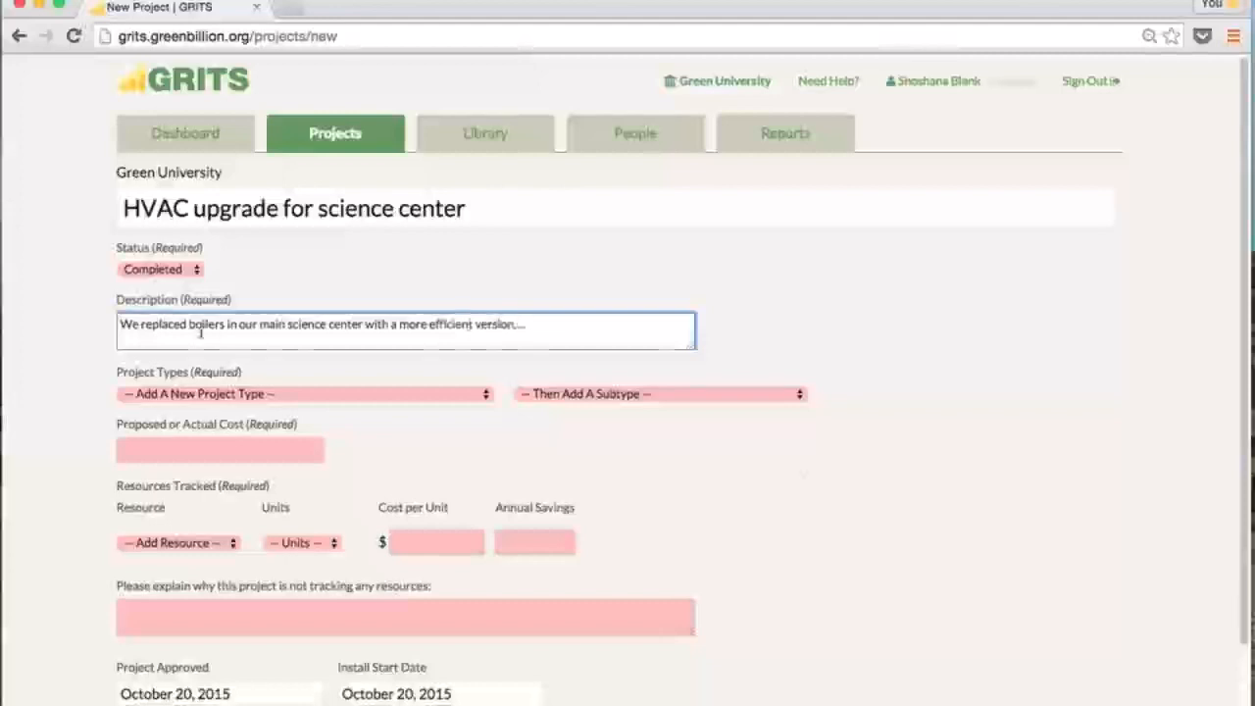
# Move on to the project's cost field
pyautogui.click(250, 530)
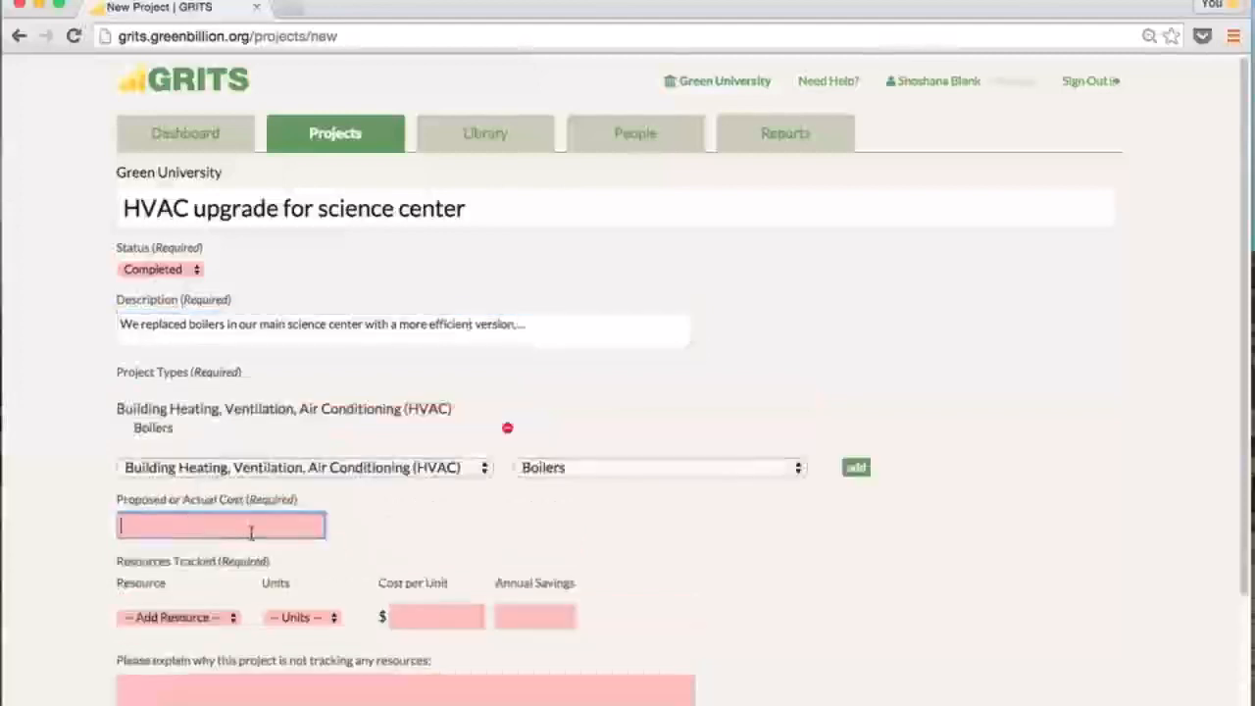
# Enter a $34,000 project cost and track Natural Gas measured in MMBtu
pyautogui.write('34,000')
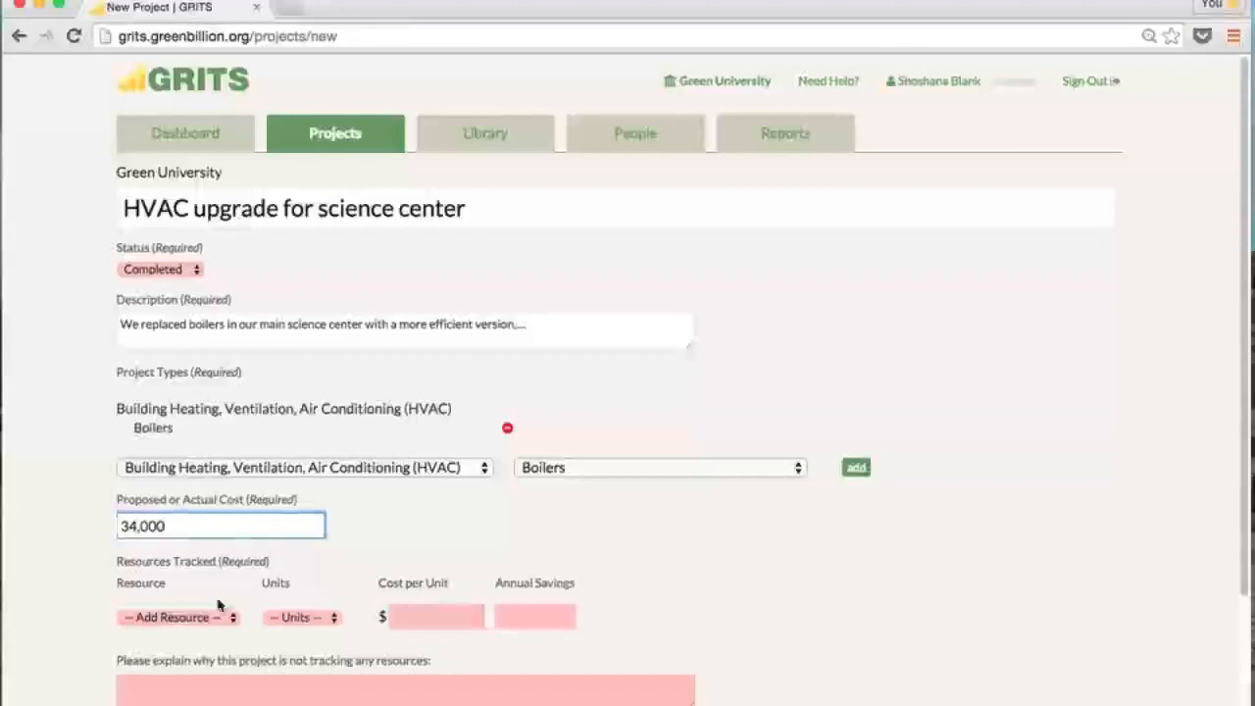
pyautogui.click(301, 581)
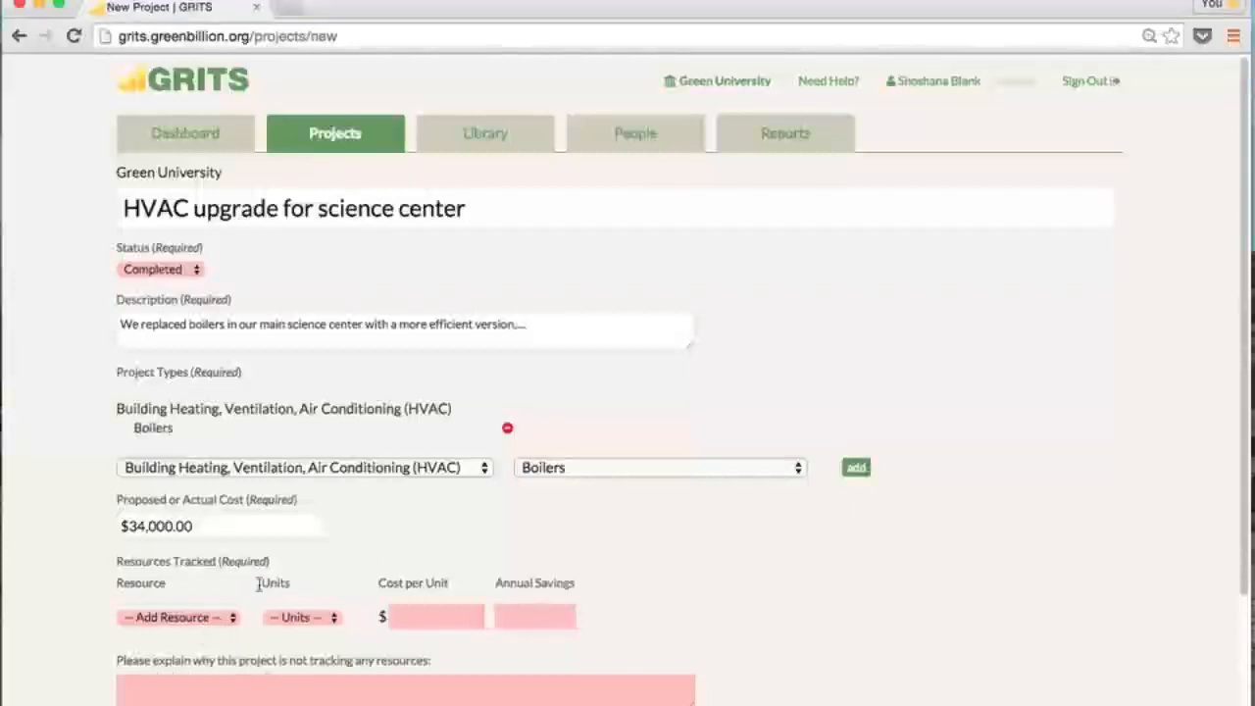
pyautogui.click(240, 684)
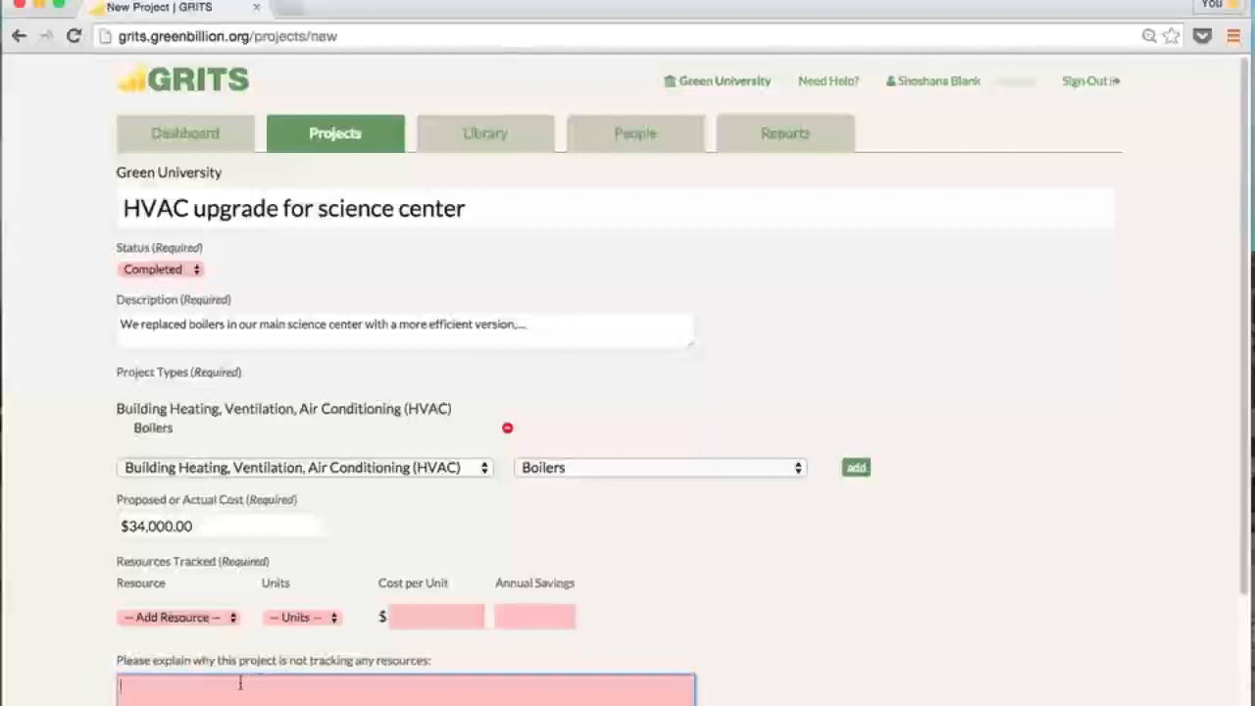
pyautogui.click(228, 617)
pyautogui.click(211, 594)
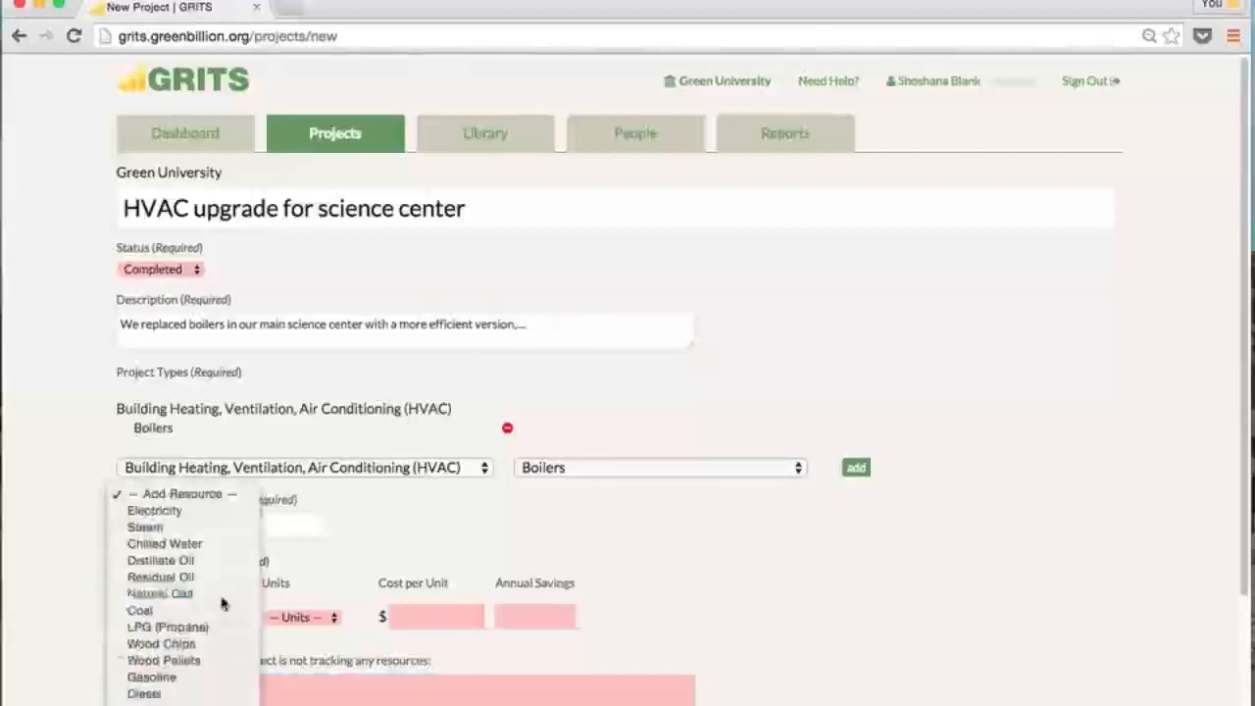
pyautogui.click(320, 620)
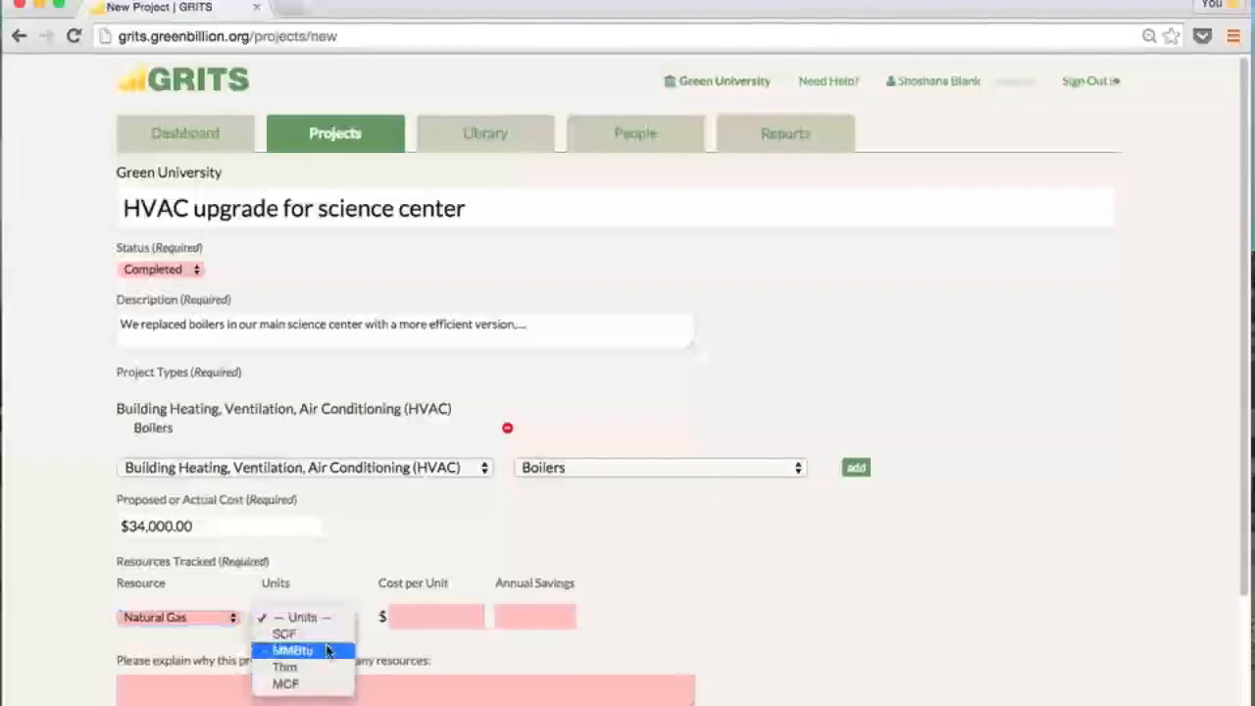
pyautogui.click(329, 650)
# Set the dates back to August 2015 and a 12-year lifespan, then save the project
pyautogui.click(355, 402)
pyautogui.click(356, 402)
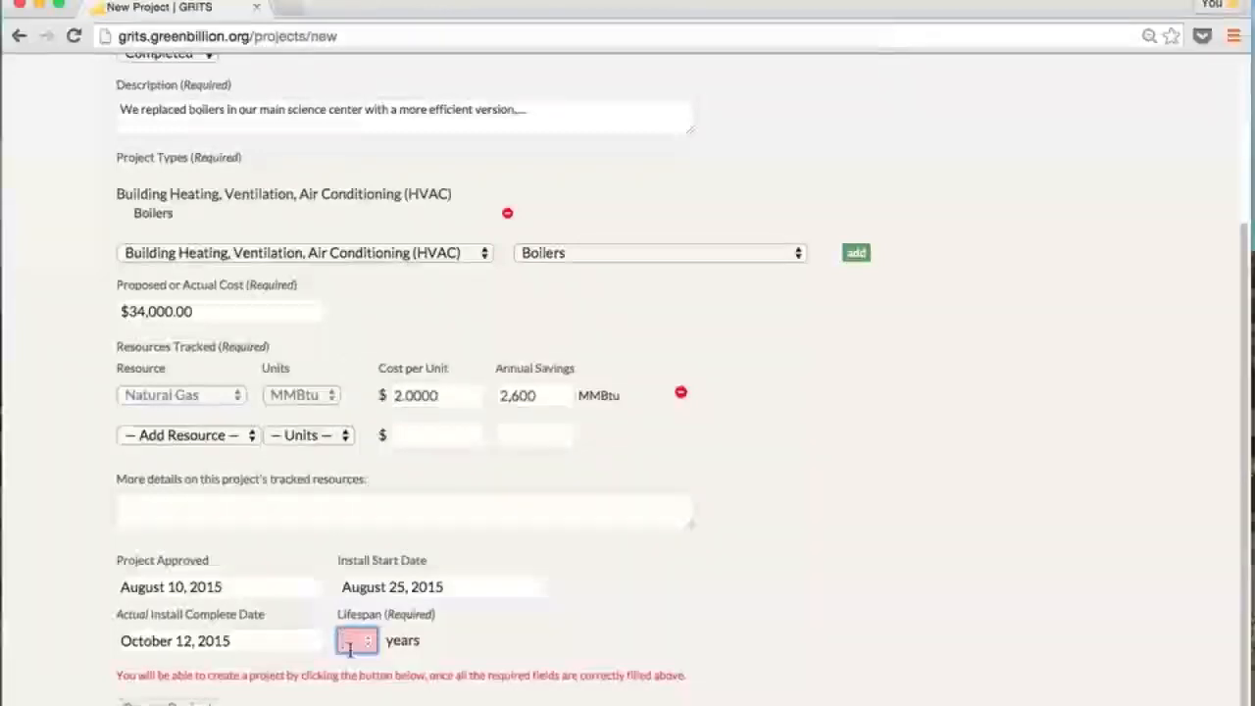
pyautogui.write('12')
pyautogui.scroll(1, 628, 392)
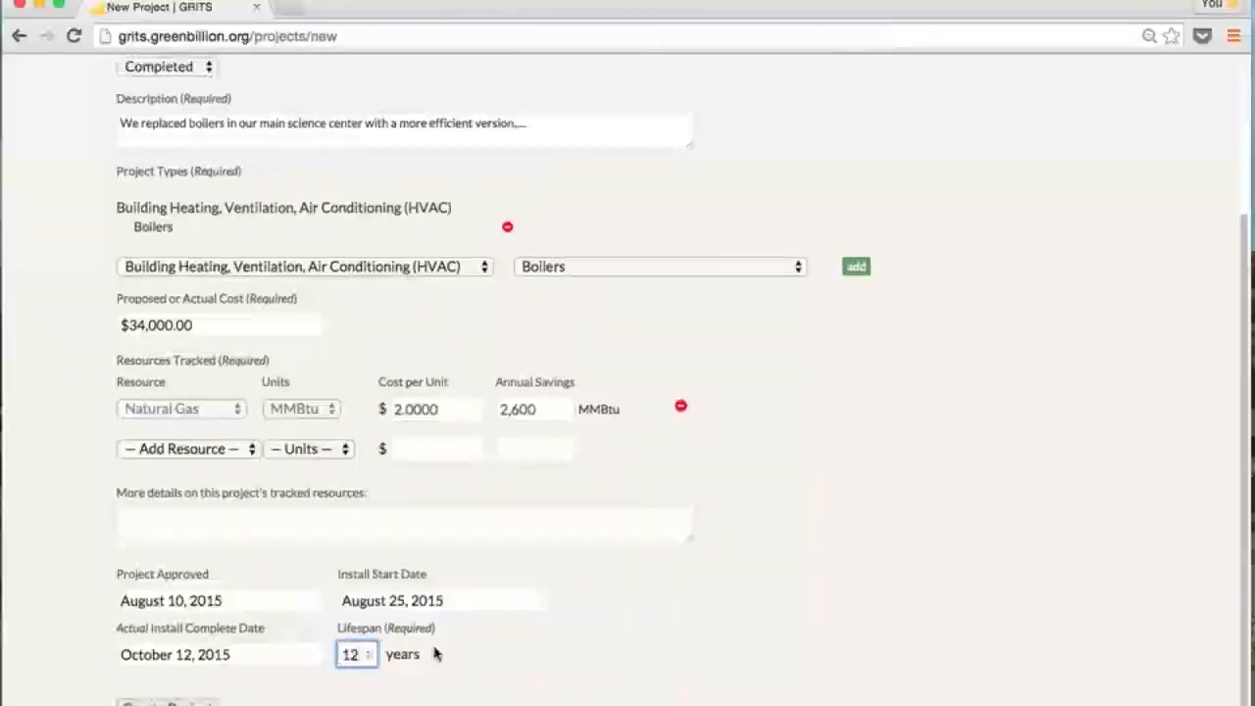
pyautogui.press('Return')
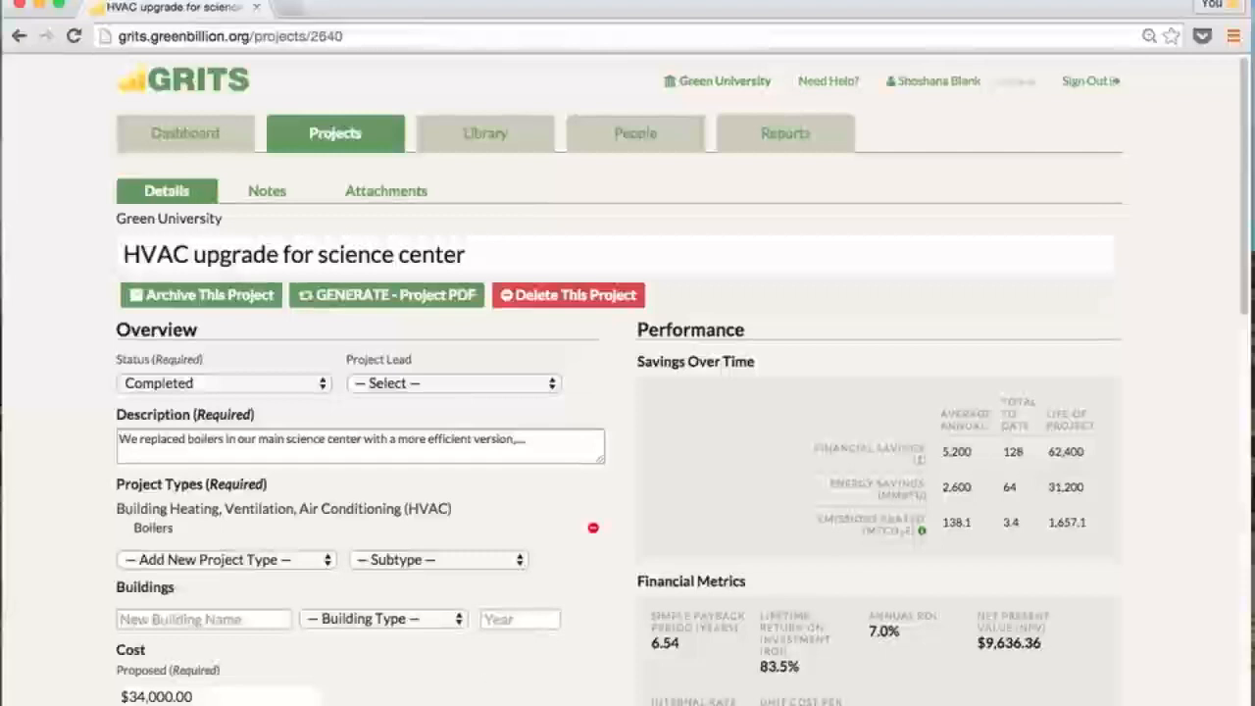
# Add a $34,000.00 Project Rebate transaction to the HVAC project
pyautogui.scroll(-5, 505, 642)
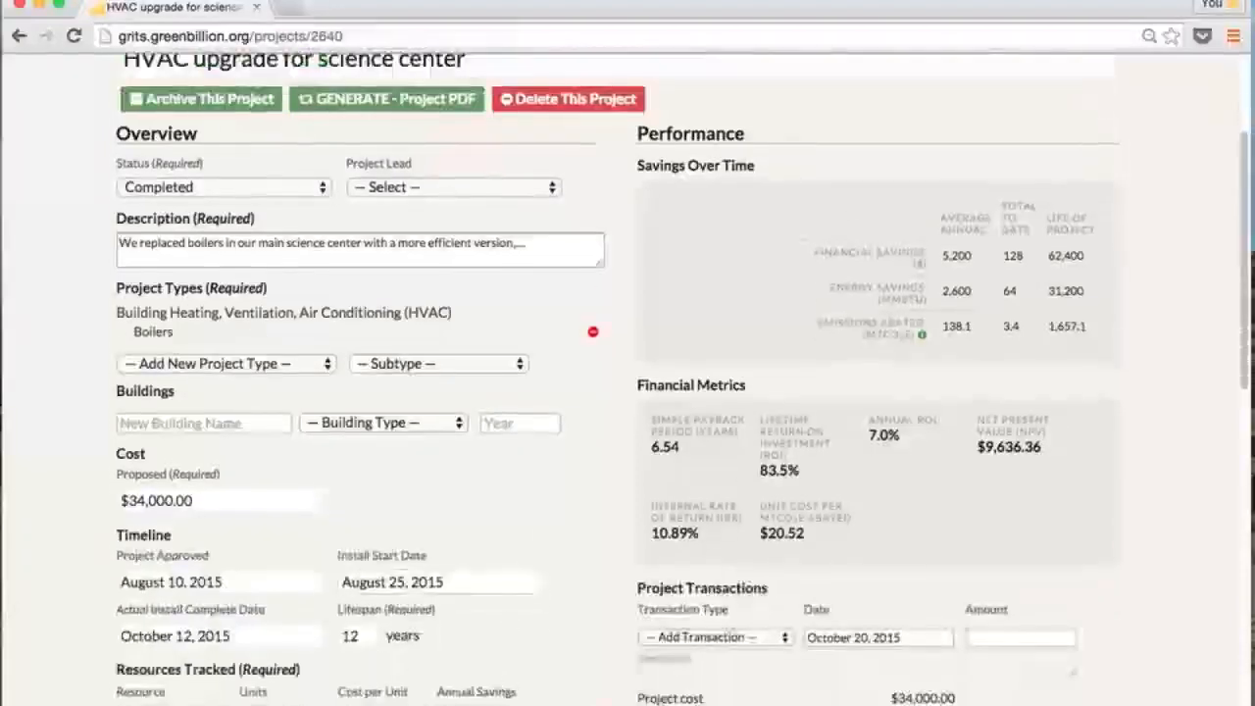
pyautogui.scroll(3, 510, 618)
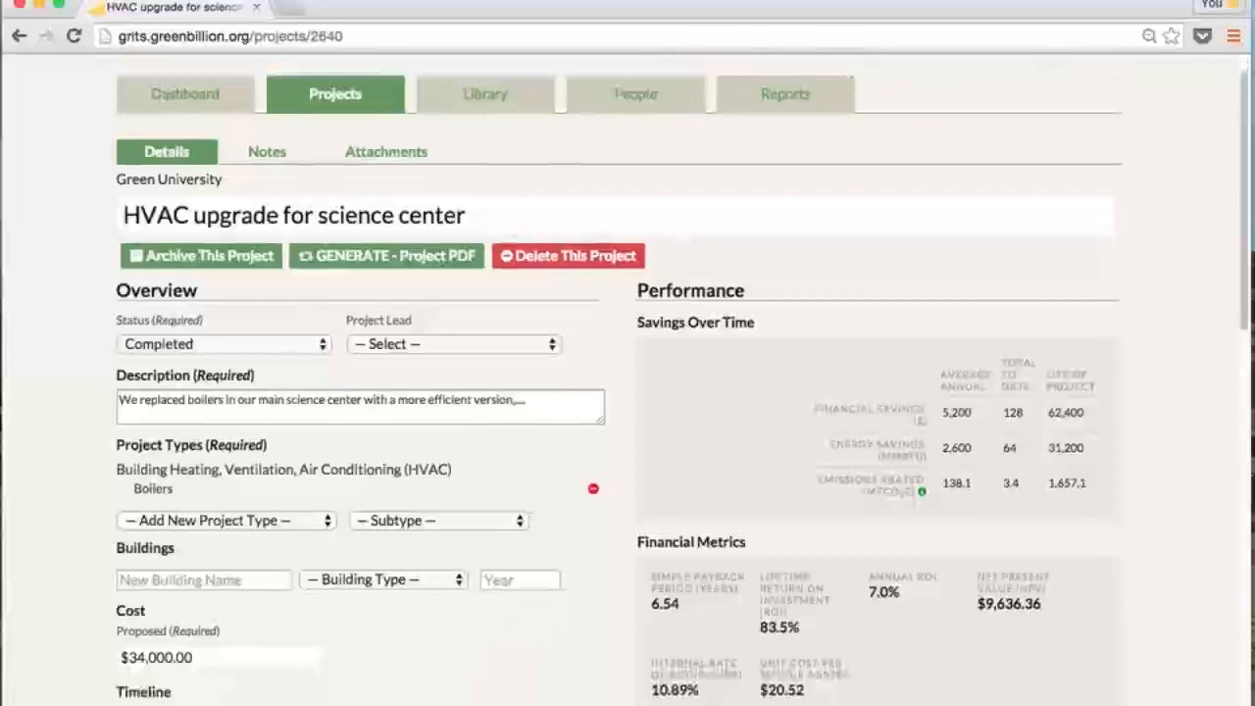
pyautogui.scroll(-7, 750, 441)
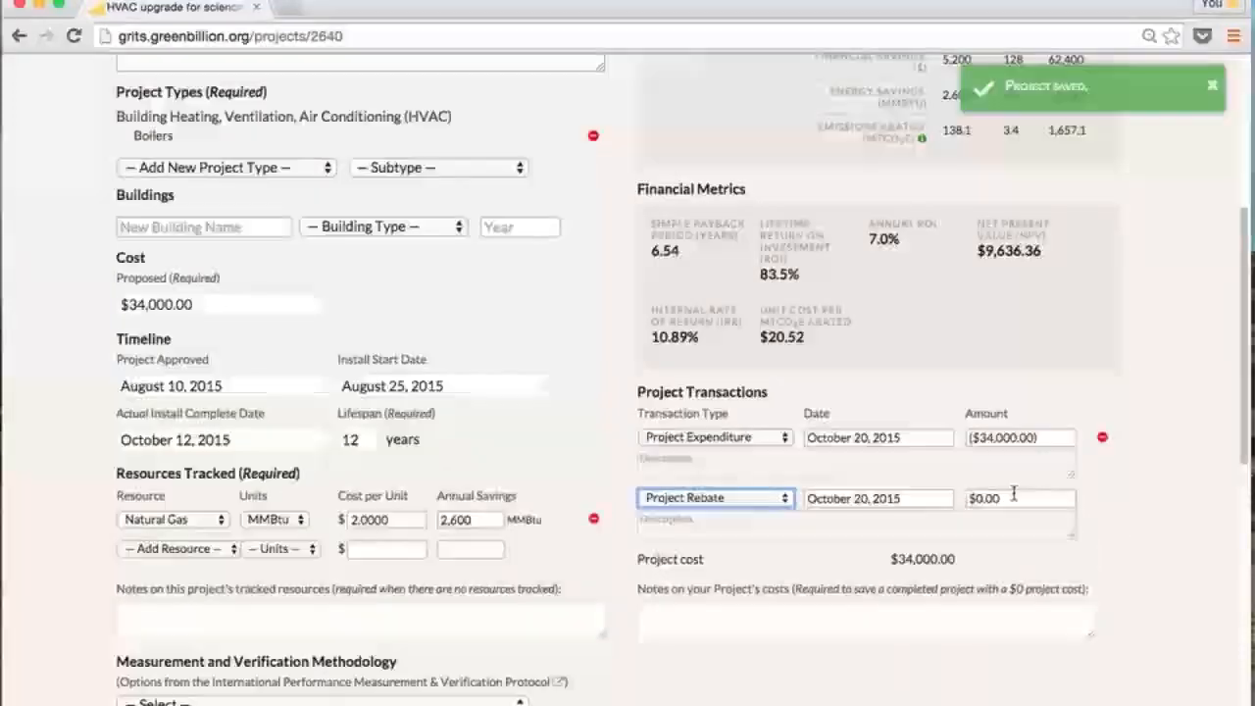
pyautogui.moveTo(1012, 497); pyautogui.dragTo(969, 498)
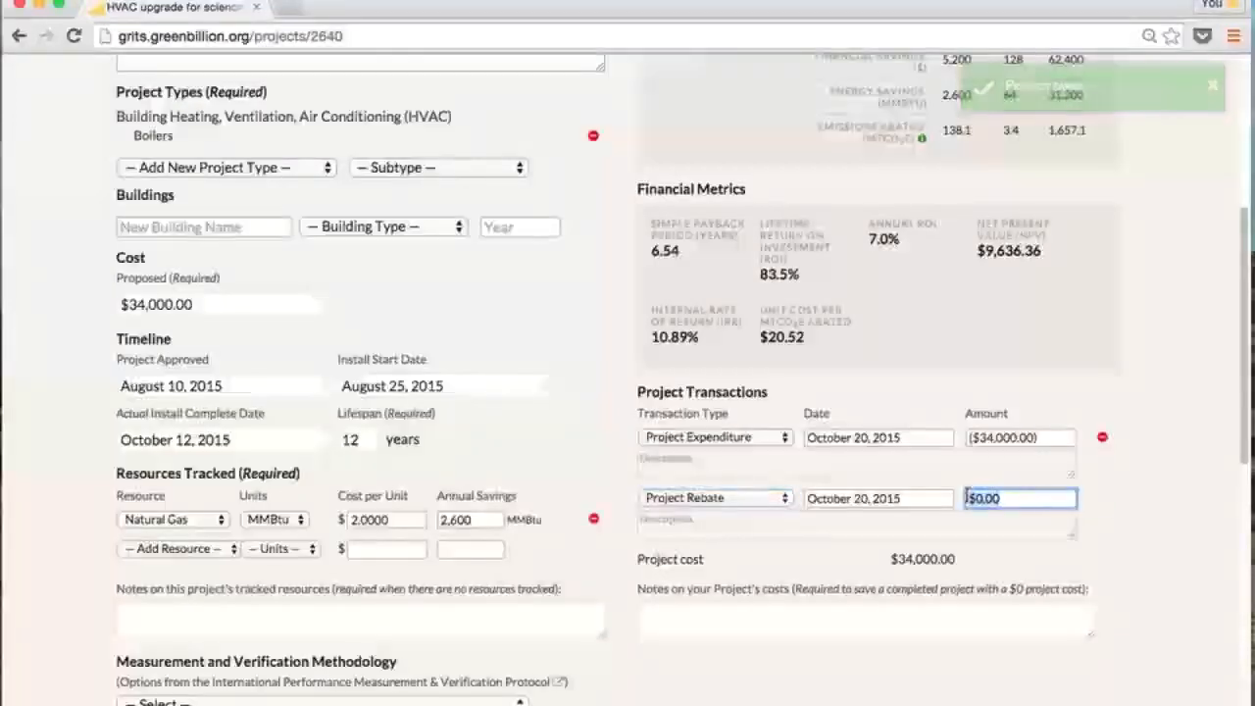
pyautogui.write('34000')
pyautogui.click(1097, 500)
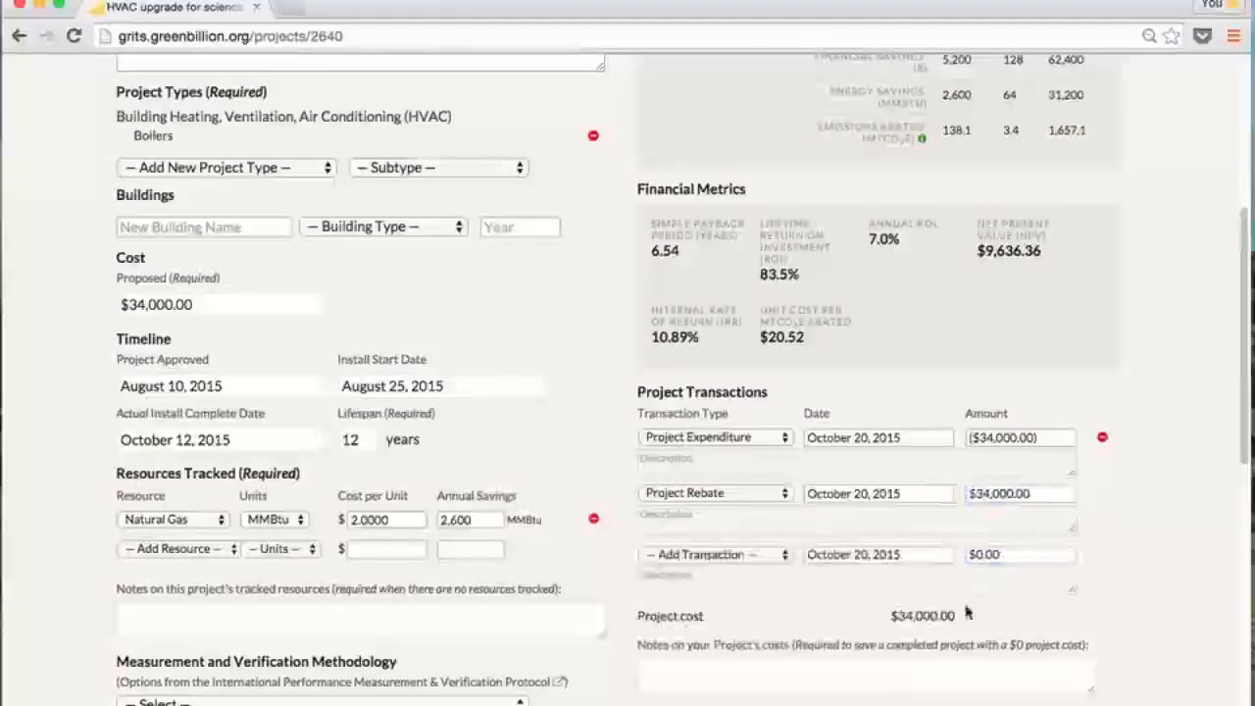
# Check the project cost now reads $0.00 and start a cost note explaining it
pyautogui.moveTo(888, 616); pyautogui.dragTo(928, 616)
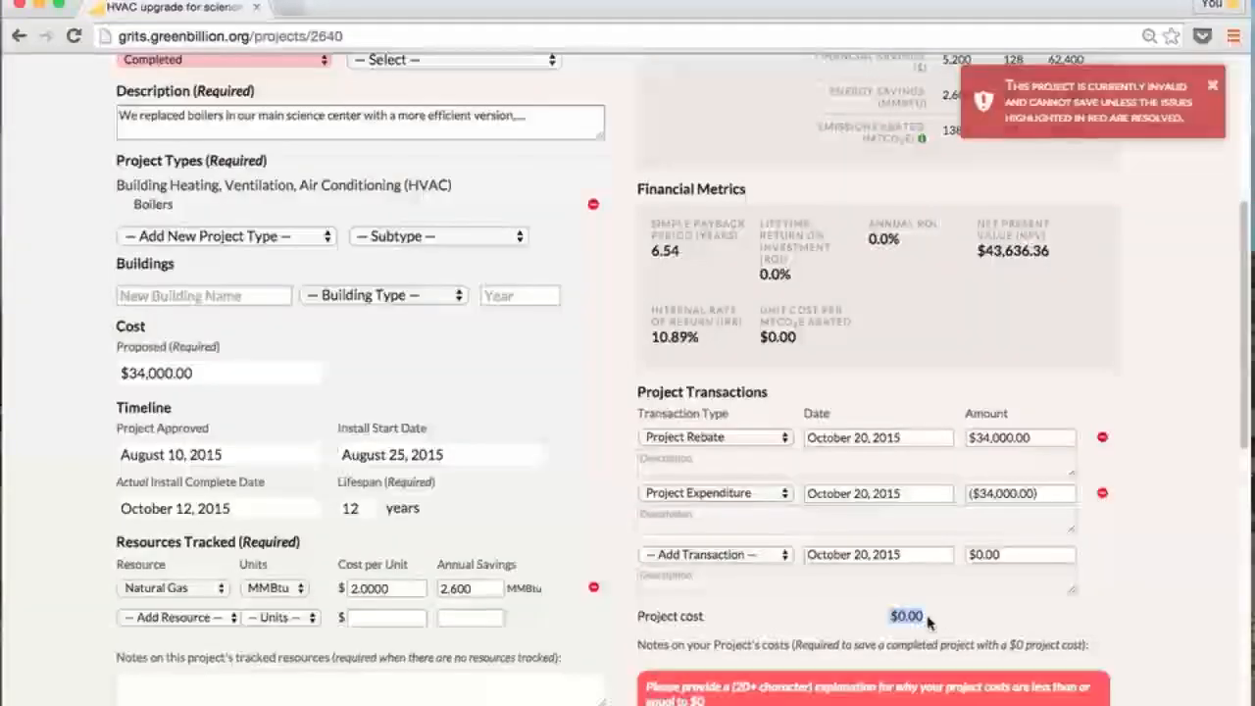
pyautogui.click(972, 629)
pyautogui.scroll(-1, 961, 648)
pyautogui.scroll(-2, 960, 652)
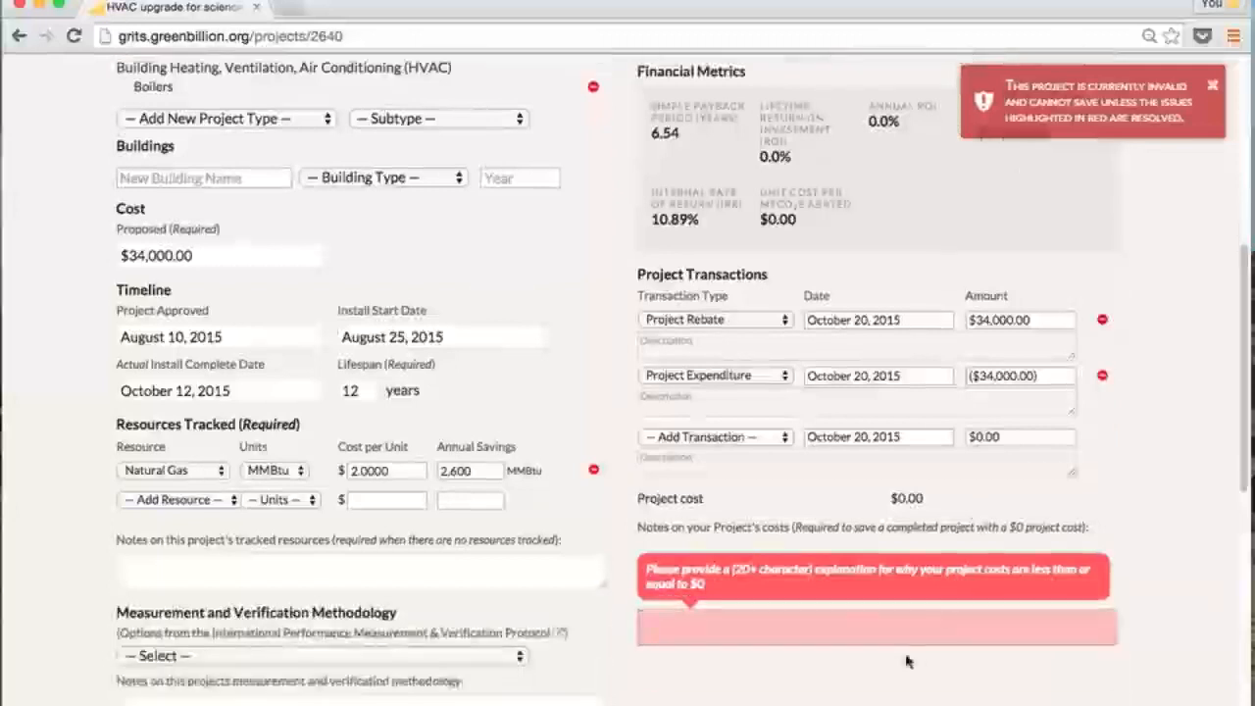
pyautogui.click(807, 628)
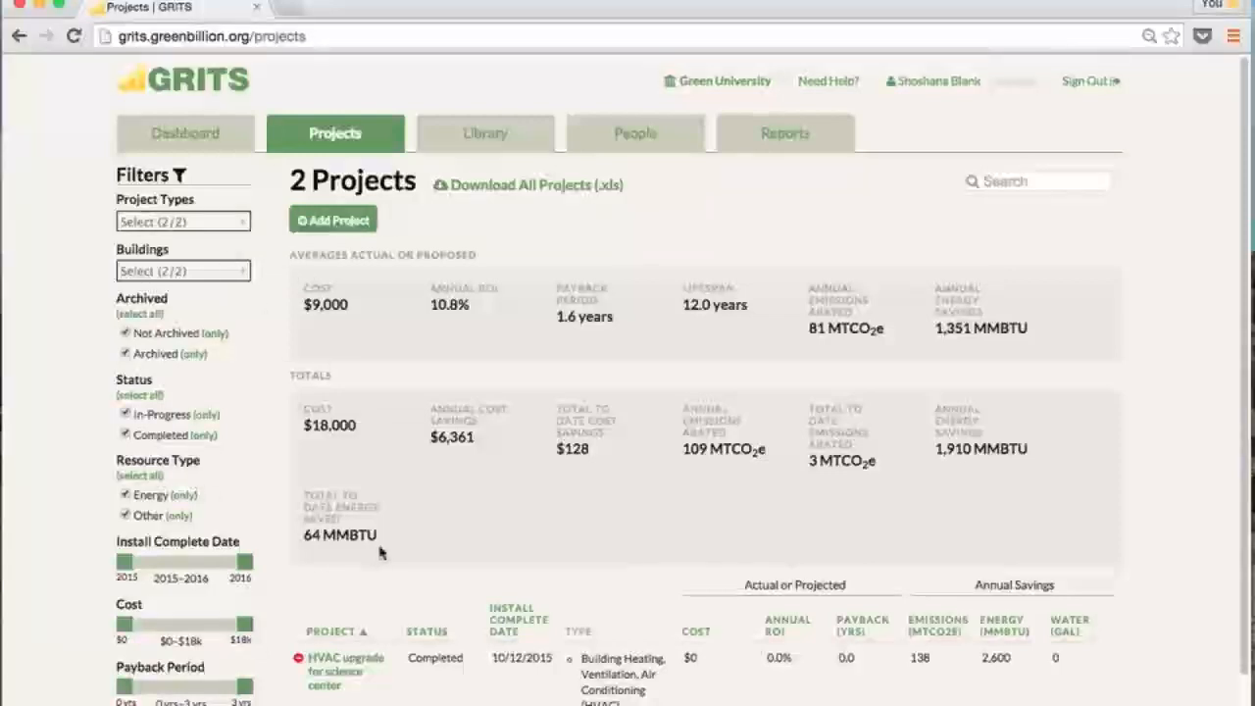
# Sort the projects by name, annual ROI, payback, and finally install complete date
pyautogui.scroll(-2, 389, 588)
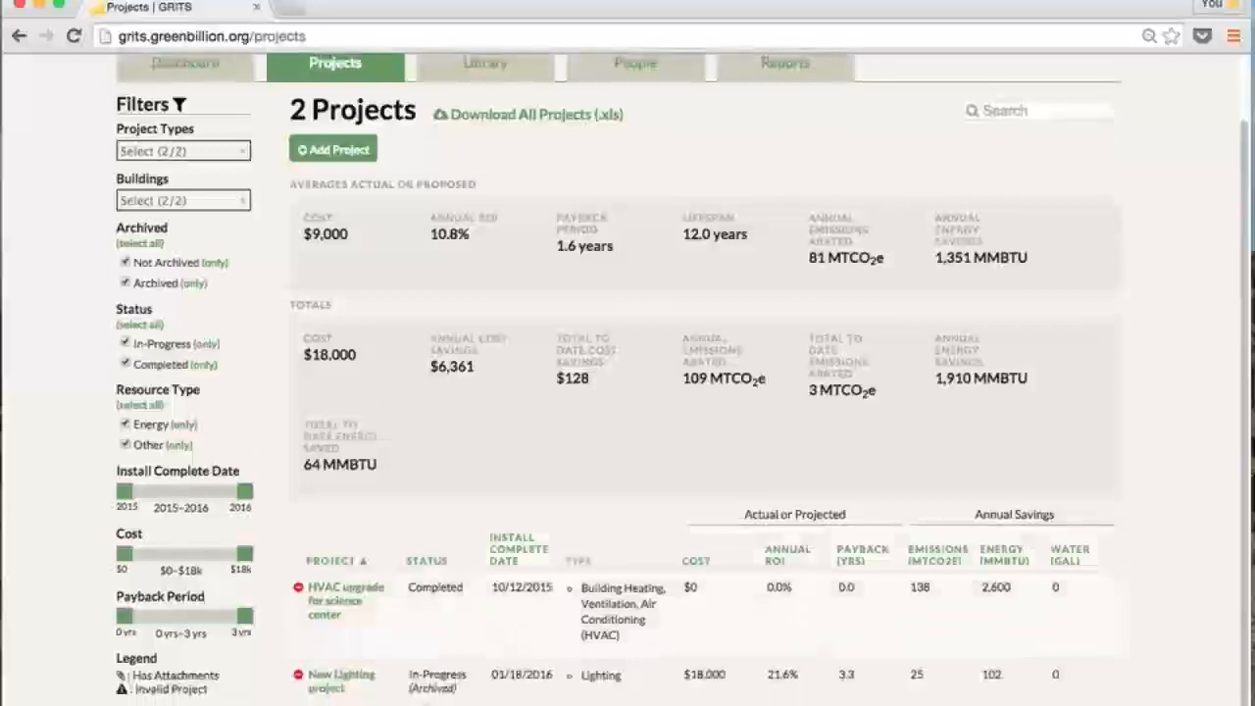
pyautogui.click(336, 561)
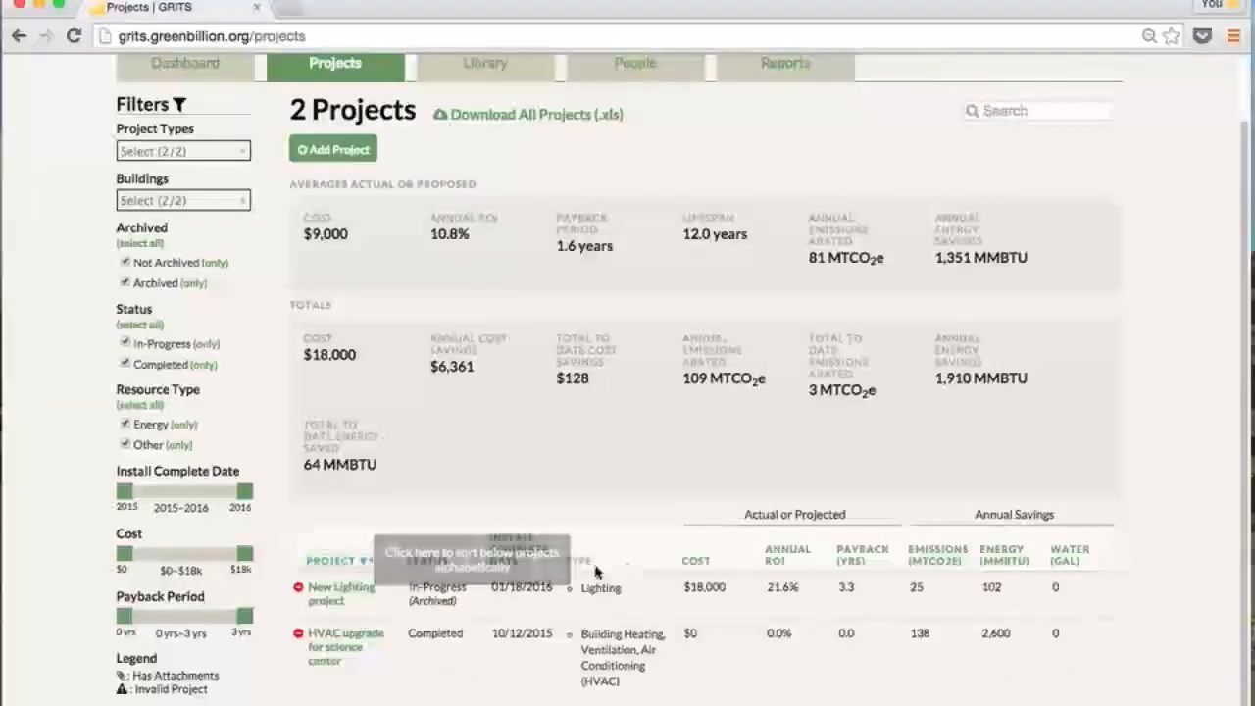
pyautogui.click(788, 557)
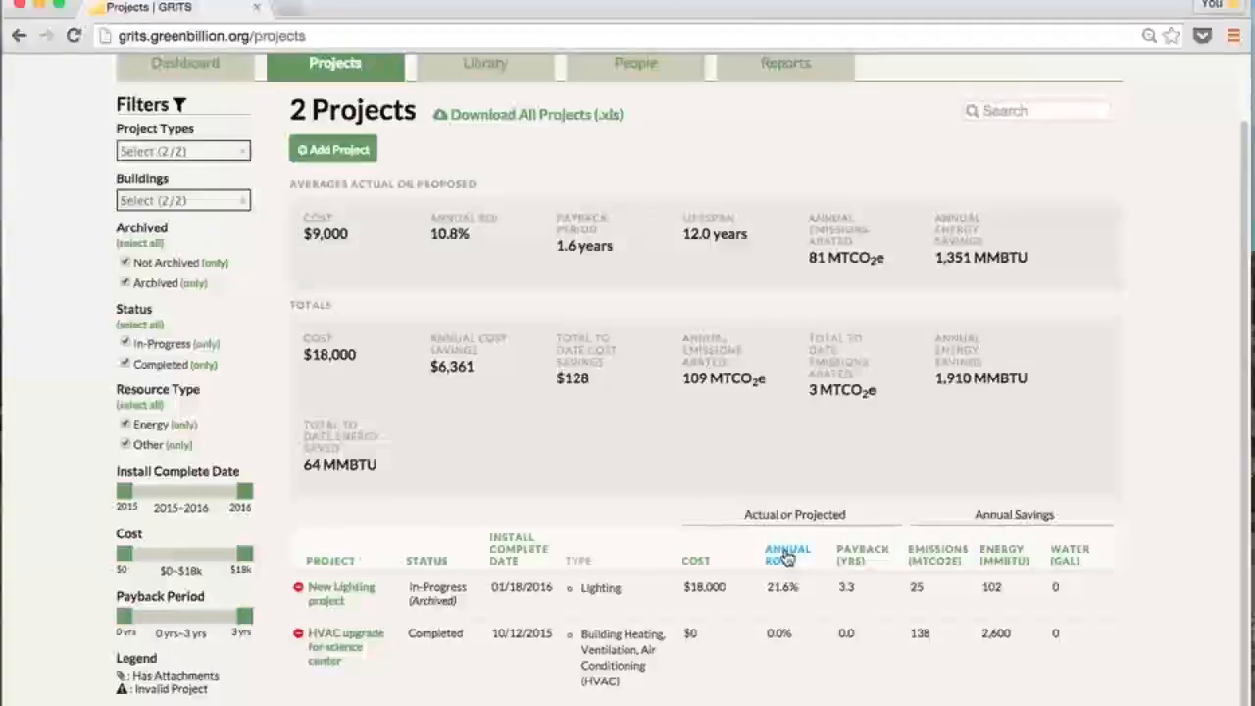
pyautogui.click(864, 557)
pyautogui.click(516, 553)
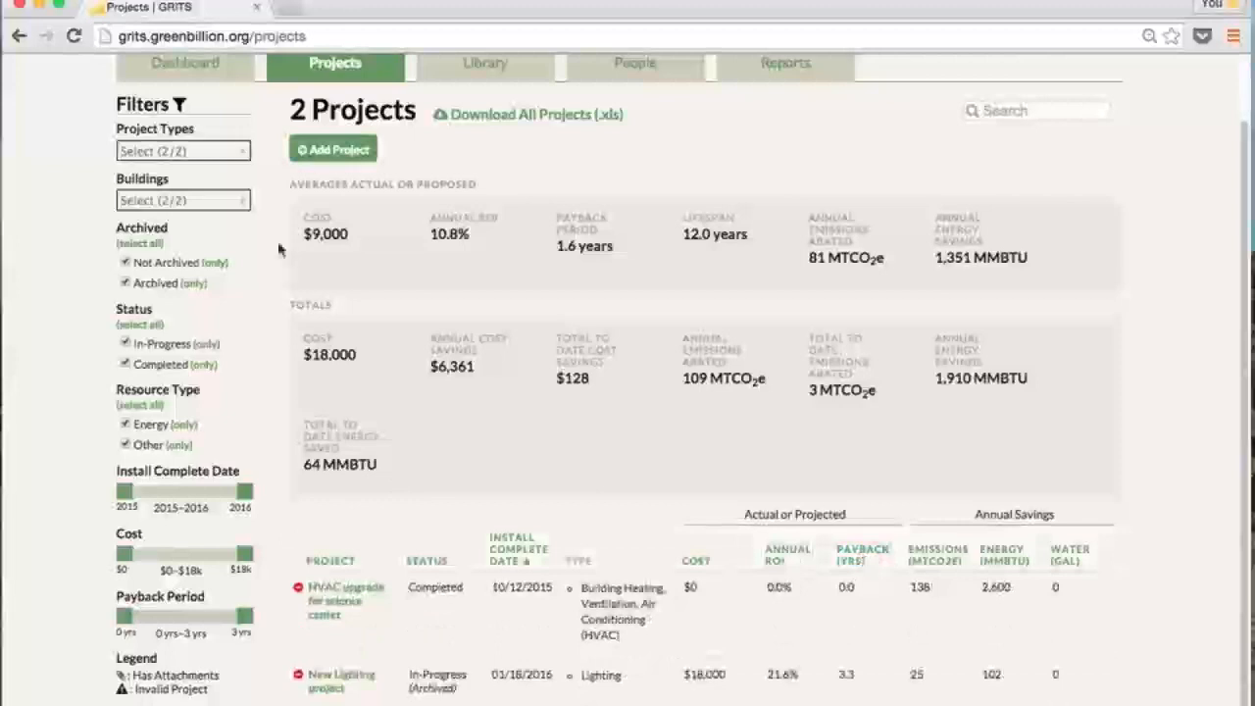
# Try the Project Types filter, limit Buildings to Arnold Gymnasium, then re-include all buildings
pyautogui.click(217, 159)
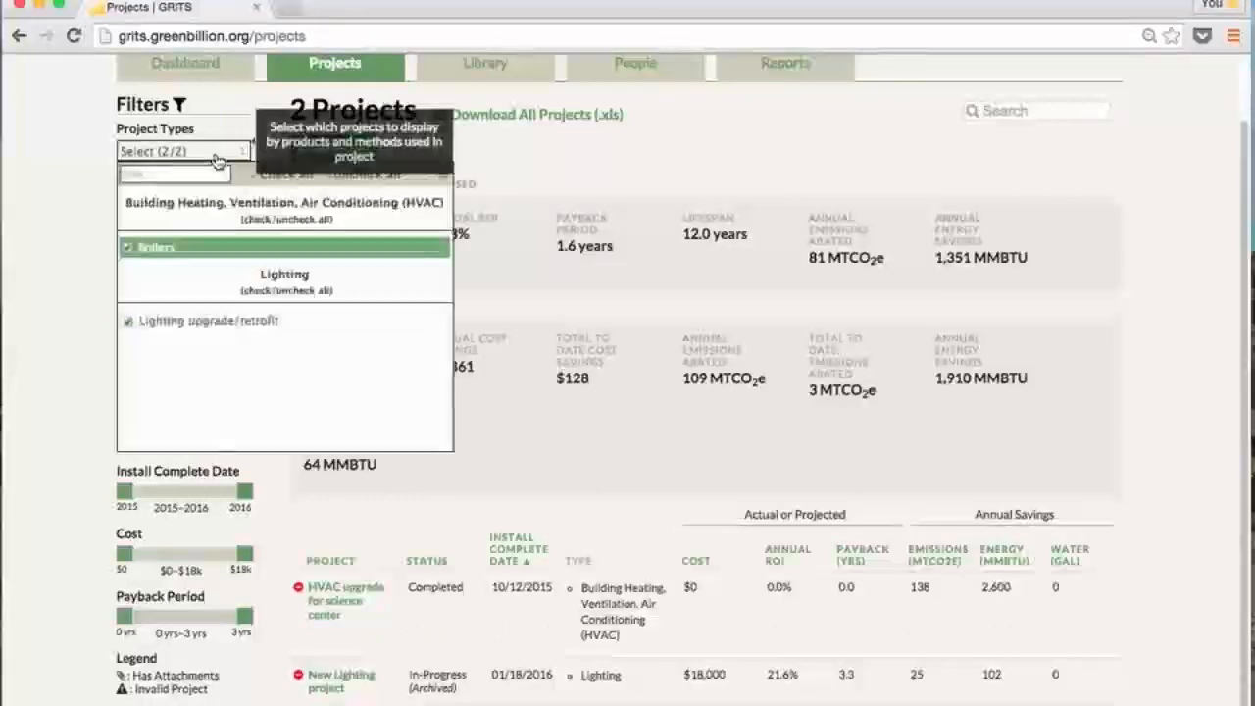
pyautogui.click(103, 178)
pyautogui.click(223, 206)
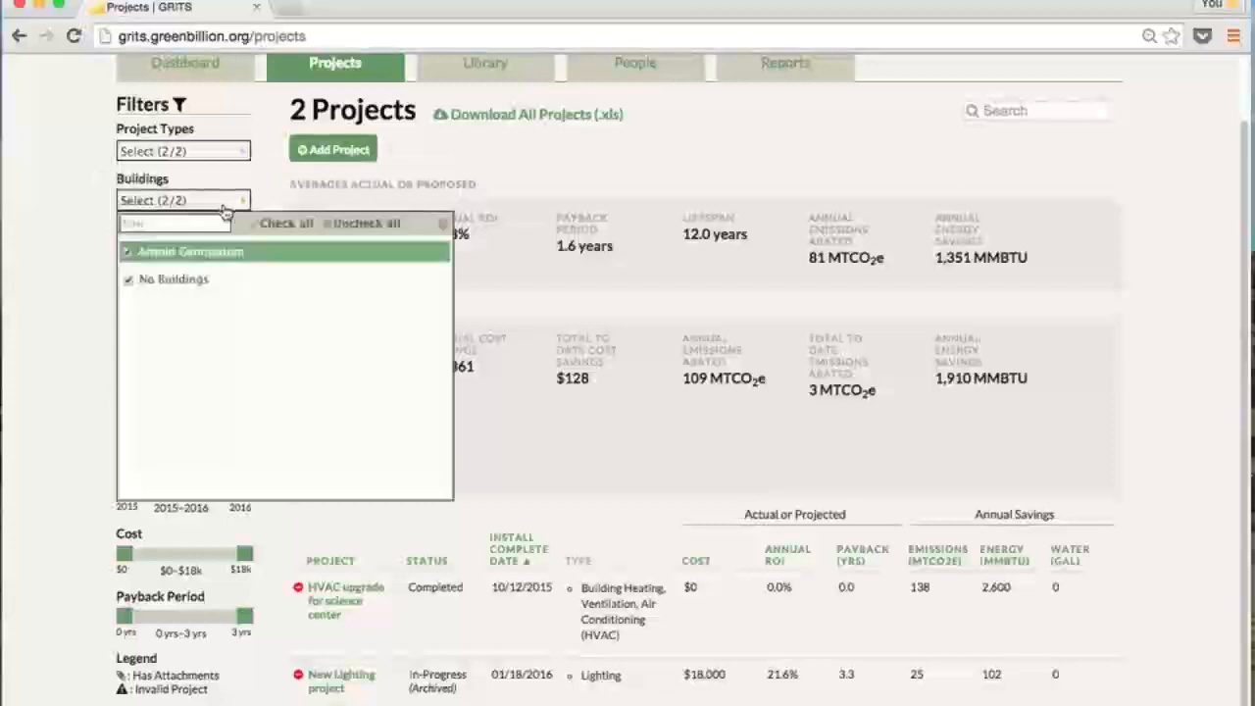
pyautogui.click(353, 225)
pyautogui.click(221, 266)
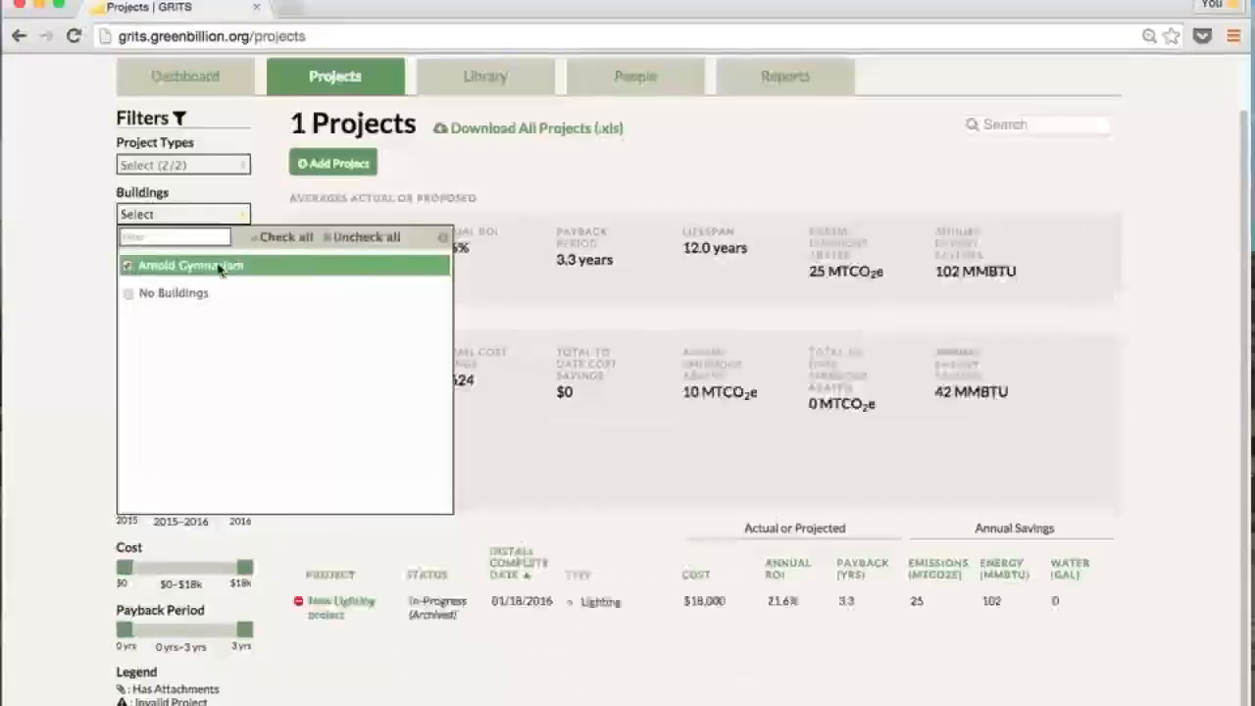
pyautogui.click(519, 194)
pyautogui.click(214, 214)
pyautogui.click(287, 236)
pyautogui.click(400, 186)
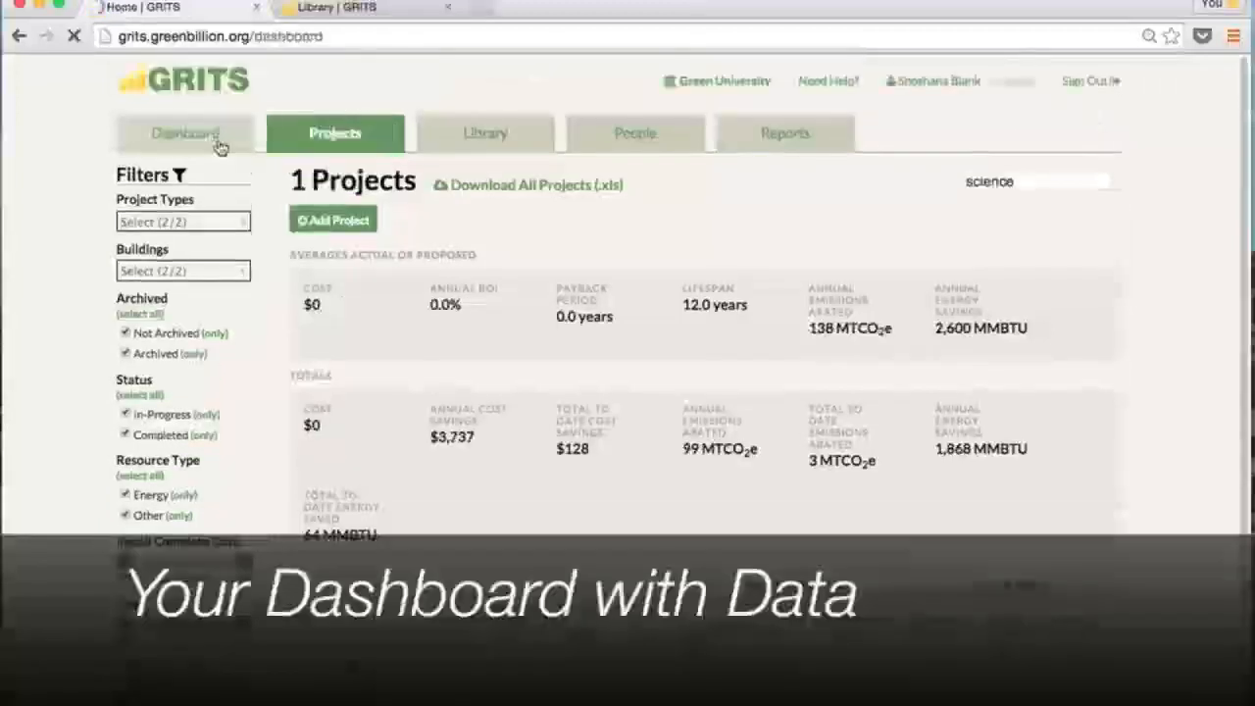
# Open the Dashboard and read the Invested and Saved bar tooltips
pyautogui.click(219, 142)
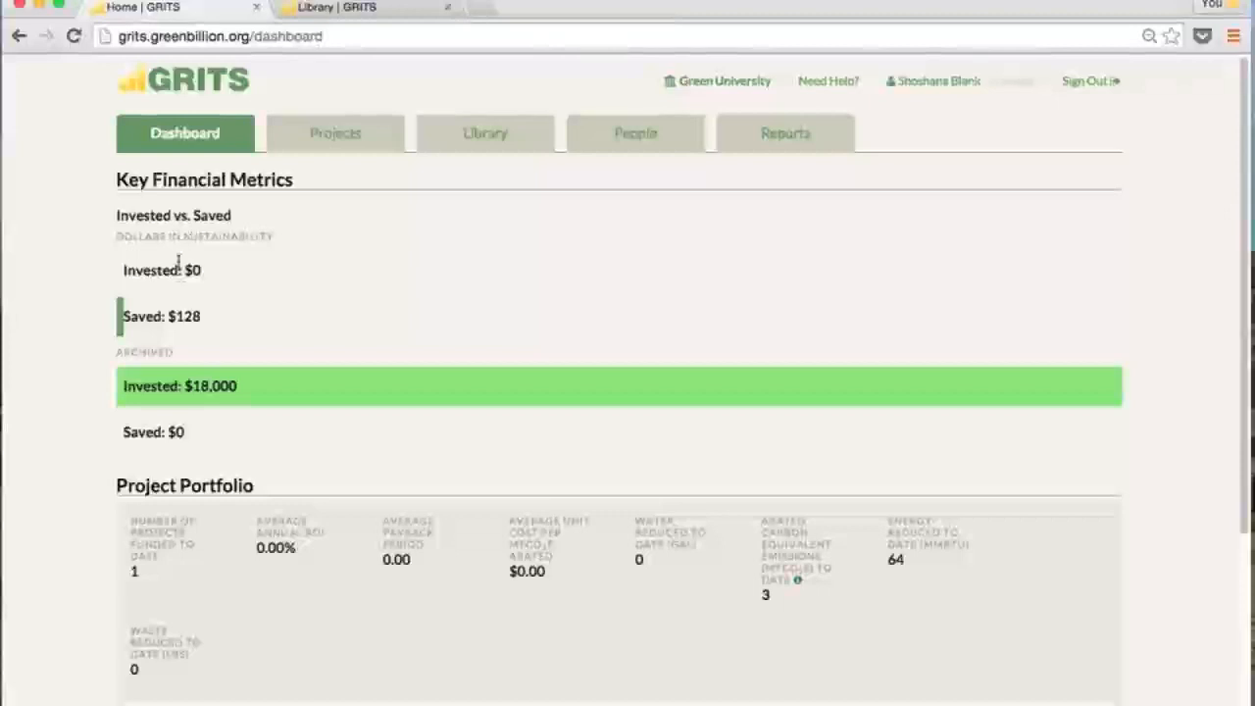
pyautogui.moveTo(177, 272)
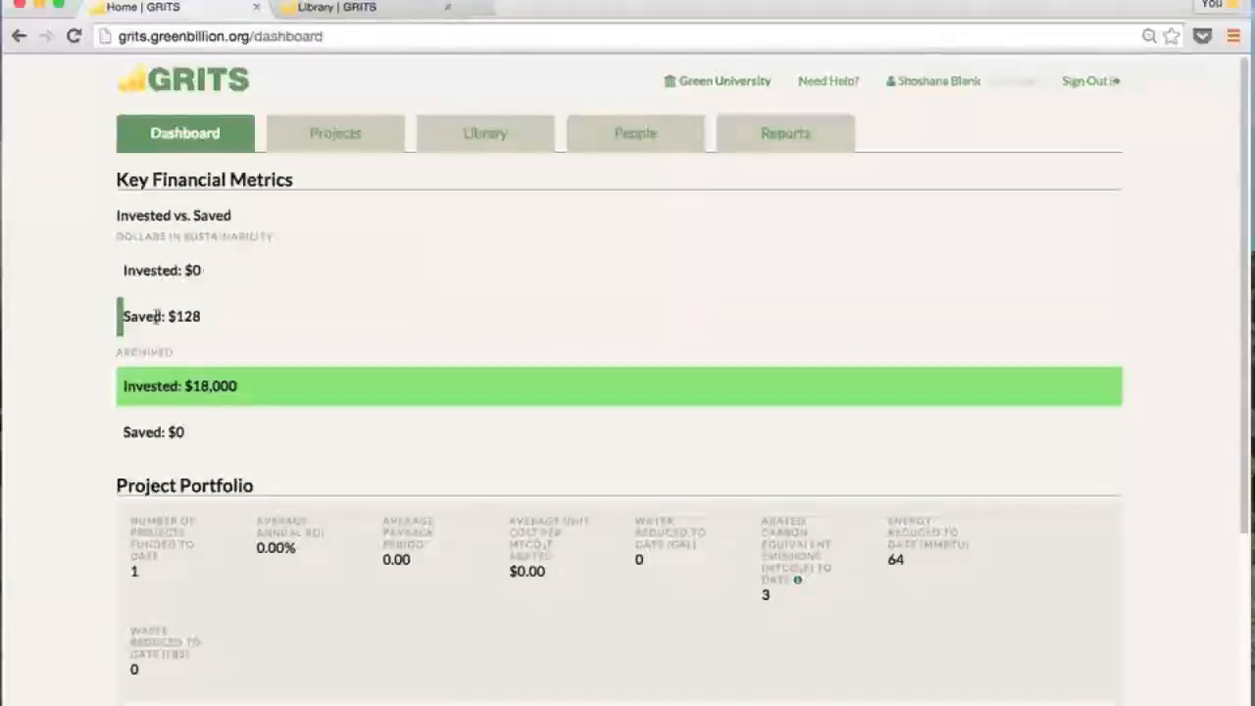
pyautogui.moveTo(155, 315)
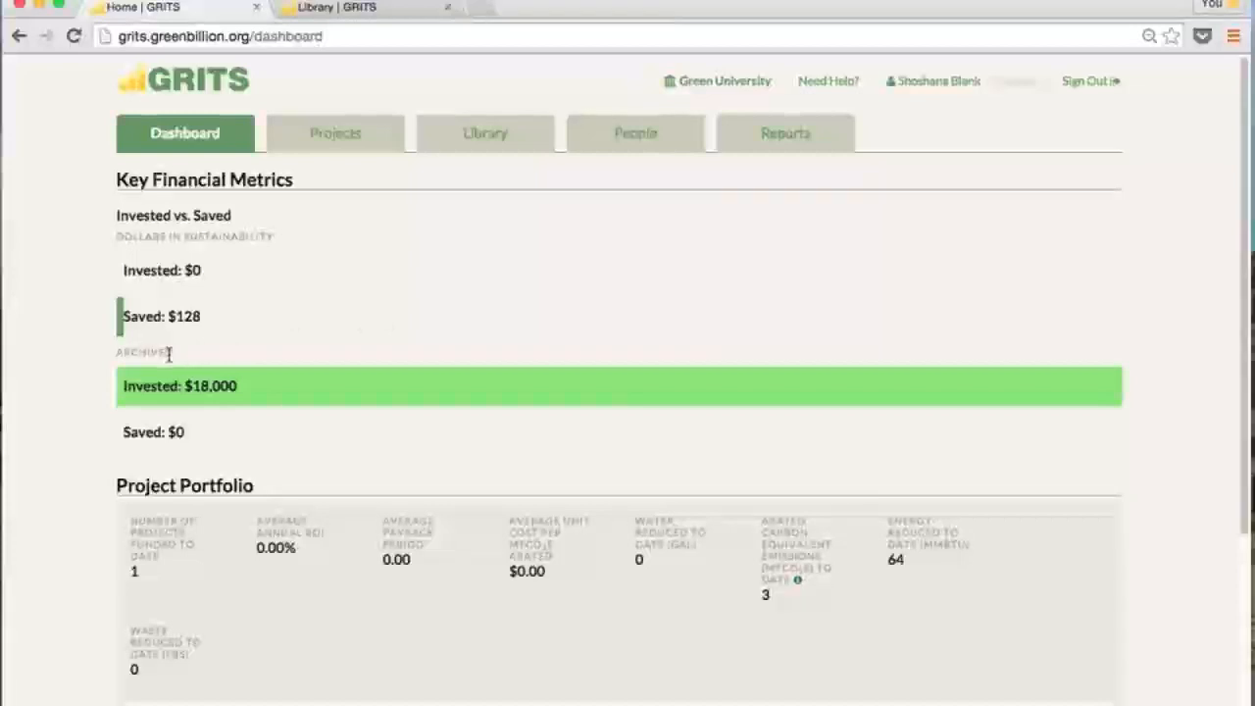
pyautogui.moveTo(155, 385)
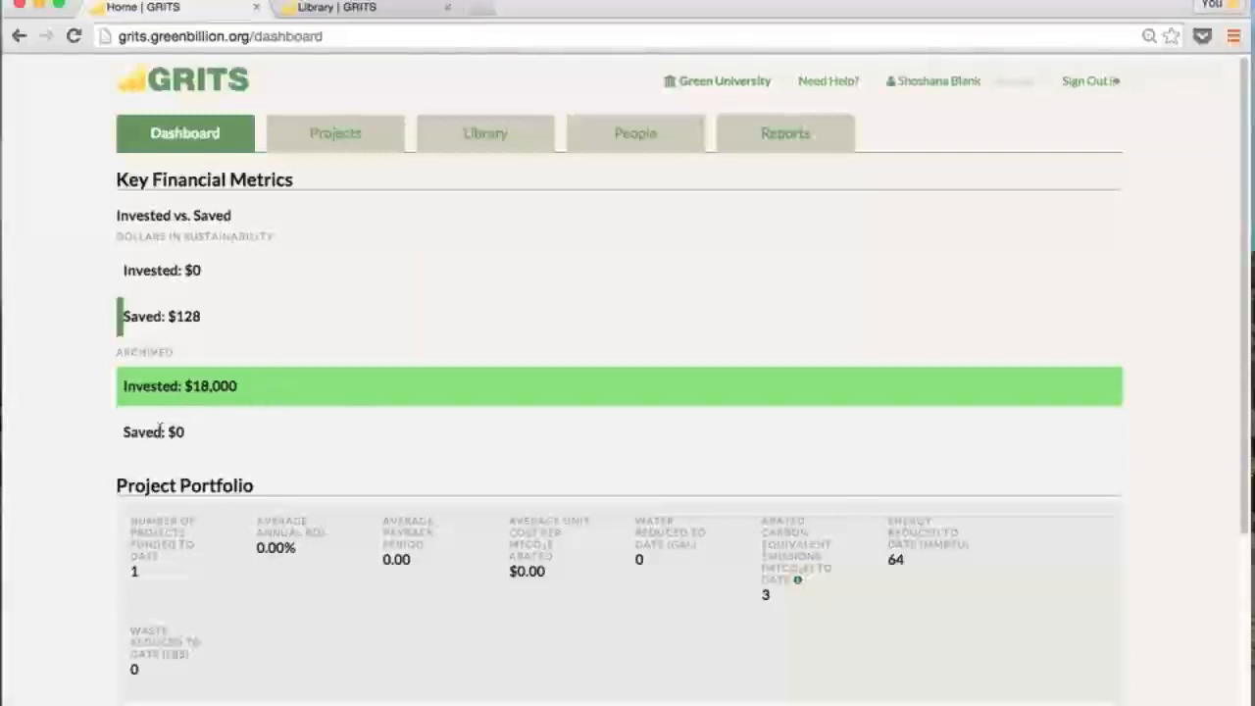
pyautogui.moveTo(159, 428)
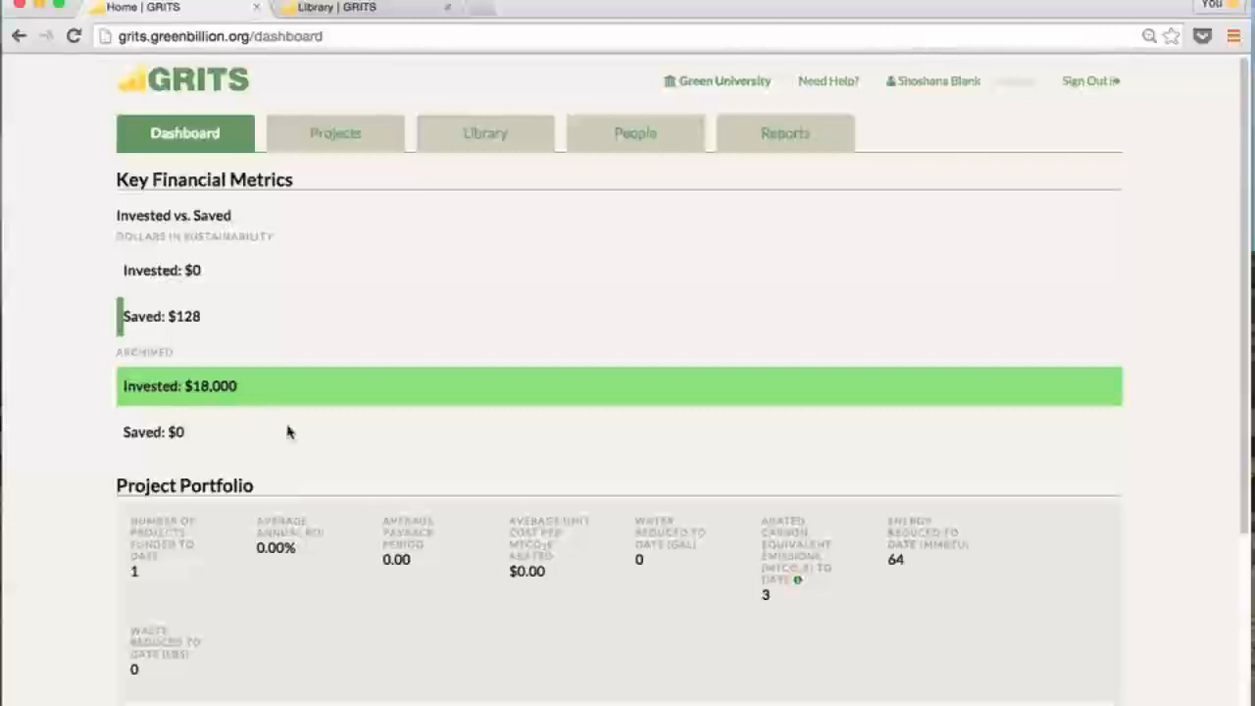
pyautogui.scroll(-3, 288, 431)
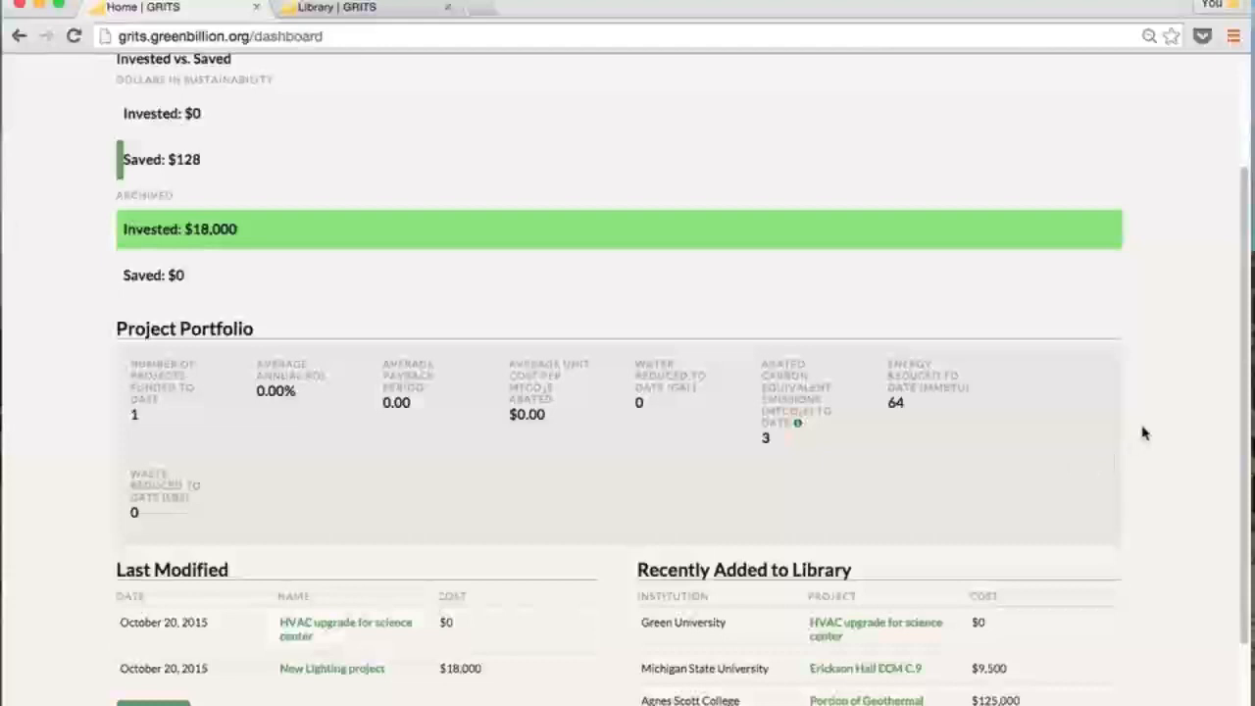
pyautogui.scroll(3, 1142, 433)
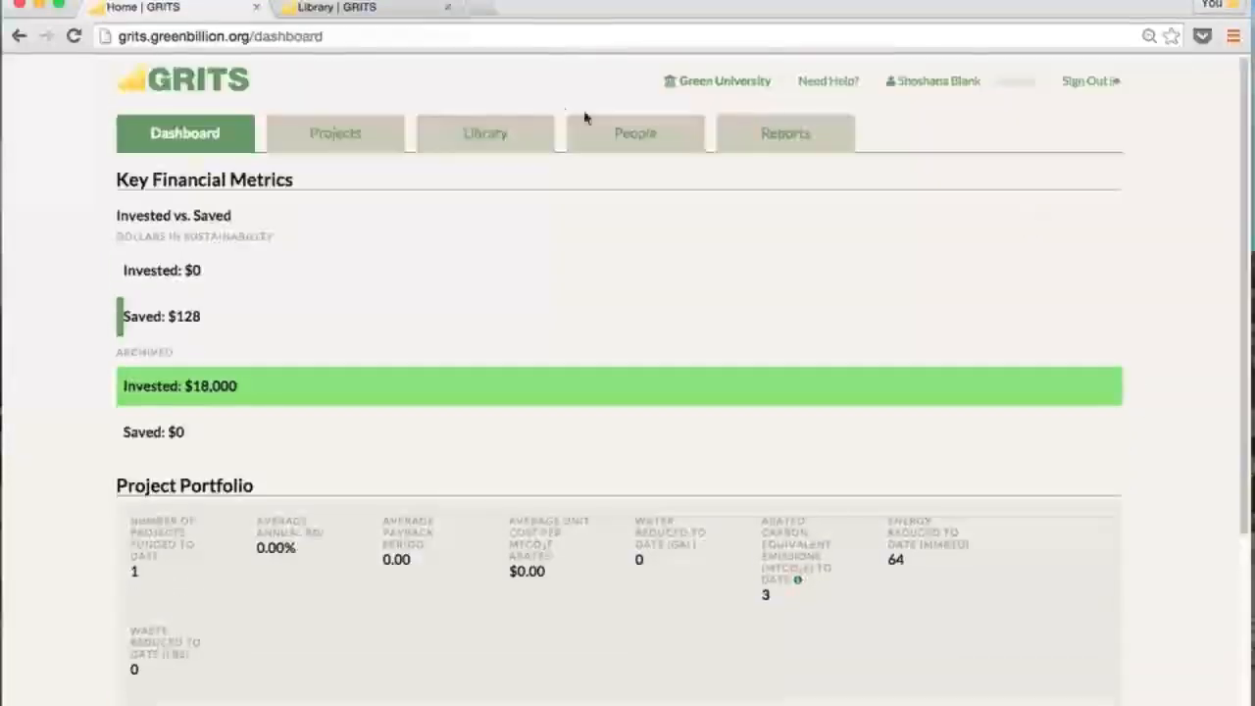
pyautogui.click(622, 133)
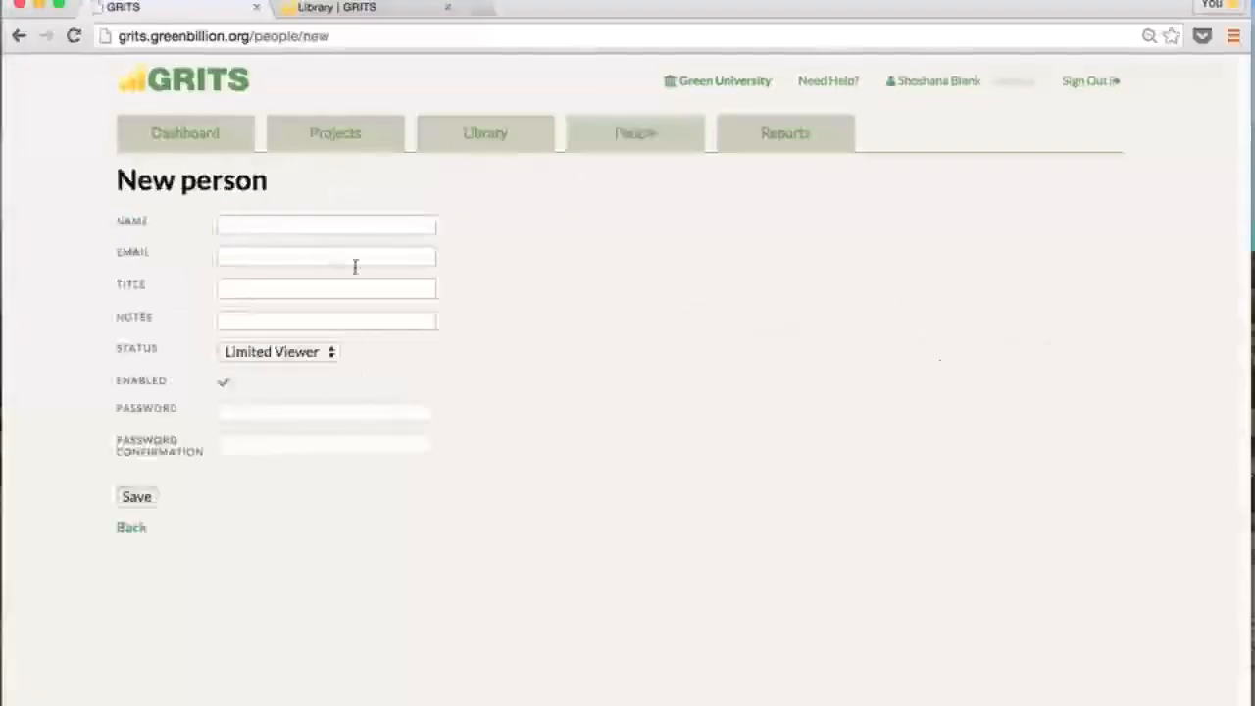
# Enter the new person's full name, then visit the Email, Title and Status fields
pyautogui.click(304, 223)
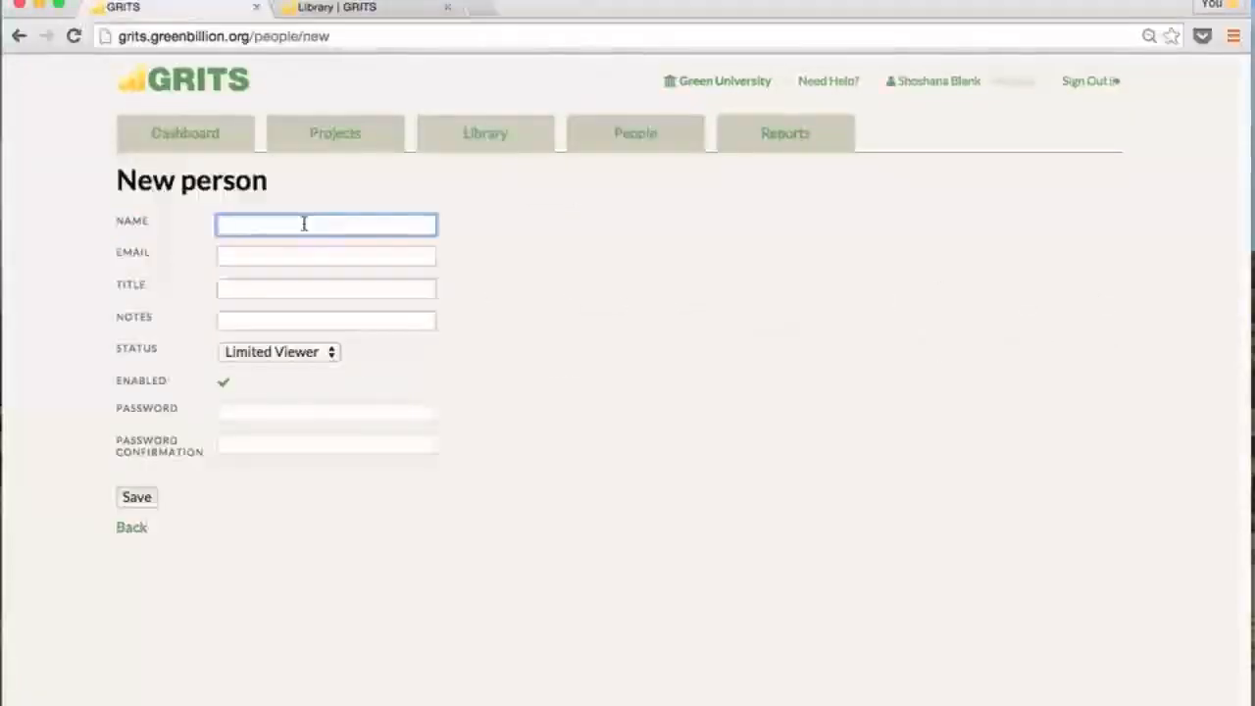
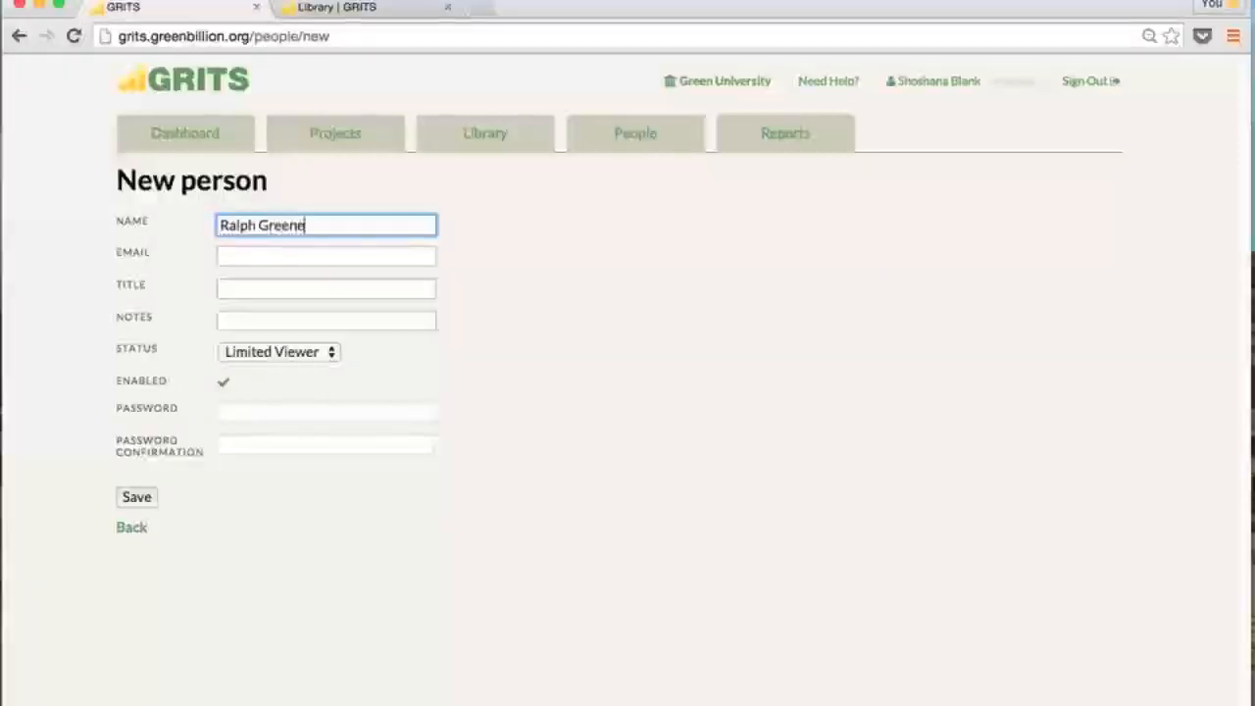
pyautogui.click(261, 253)
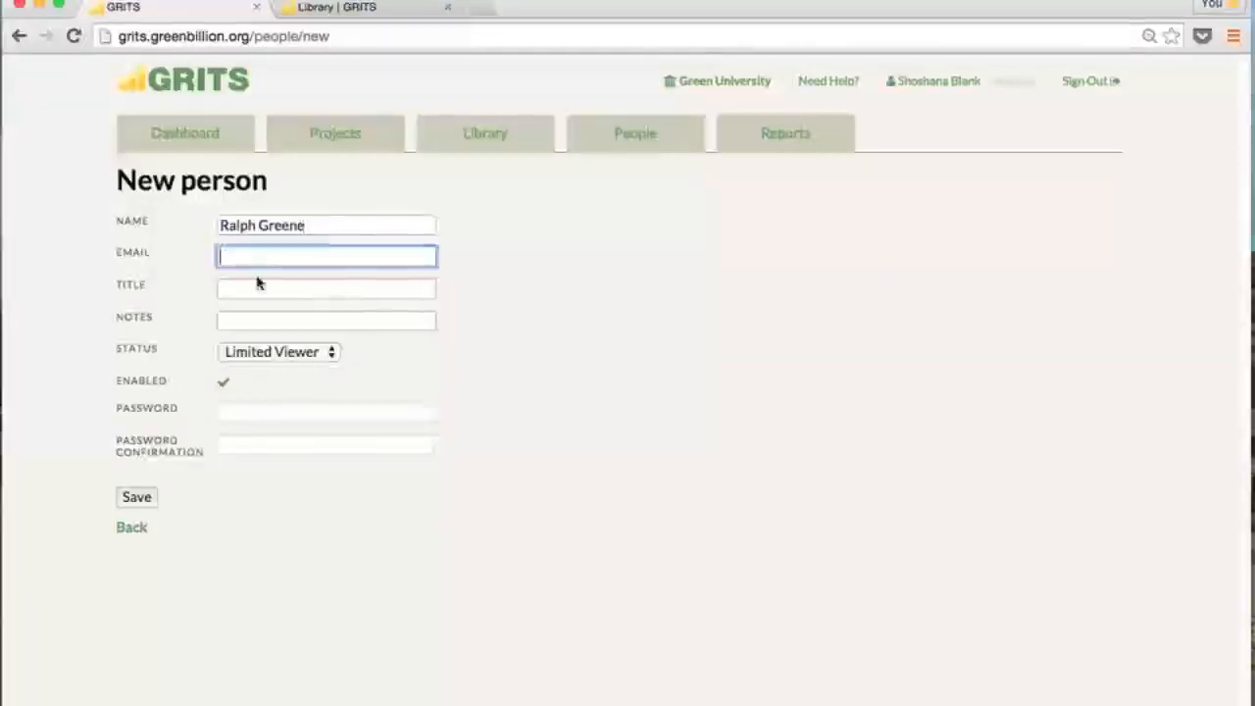
pyautogui.click(253, 287)
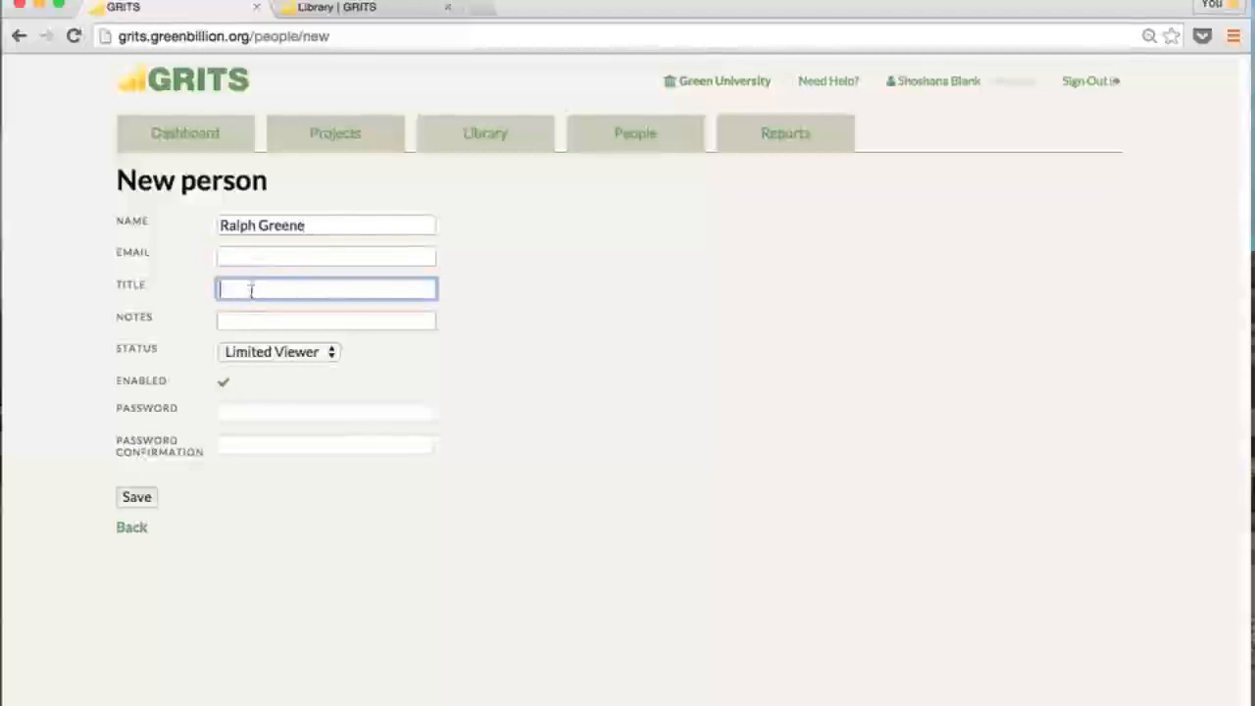
pyautogui.click(255, 352)
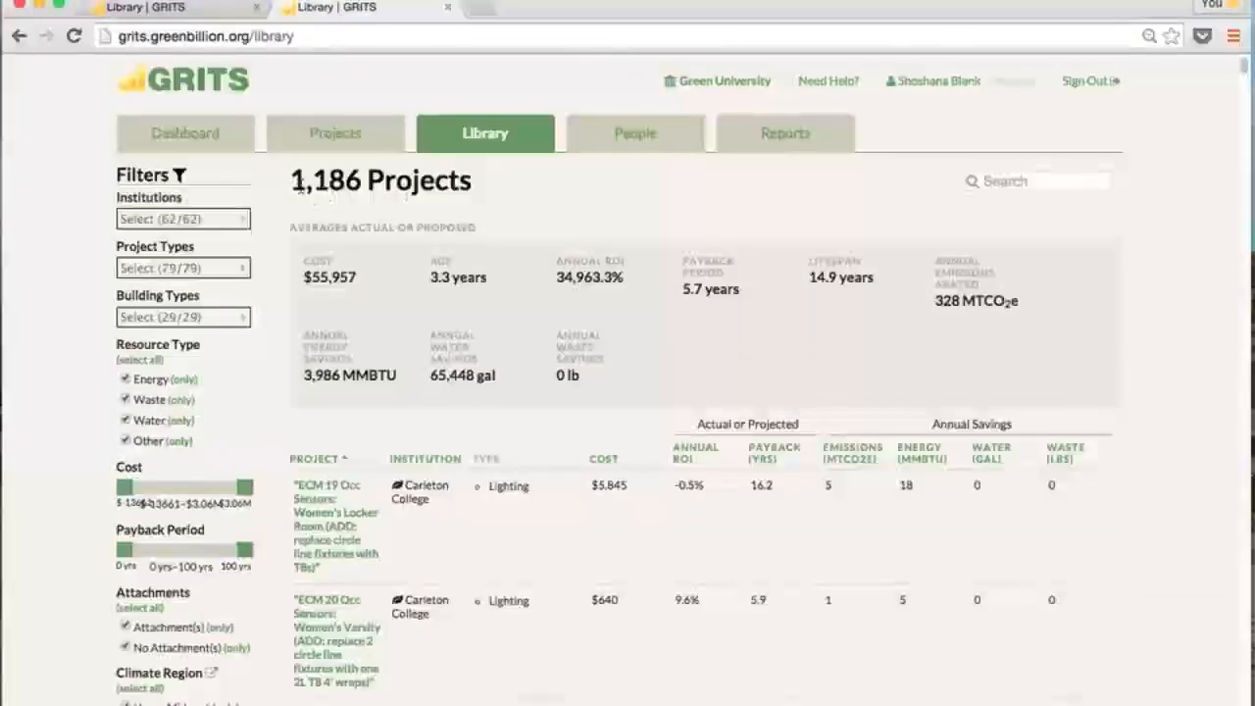
# Review the library's 1,186 project count and browse the project list
pyautogui.moveTo(294, 182); pyautogui.dragTo(368, 187)
pyautogui.click(506, 204)
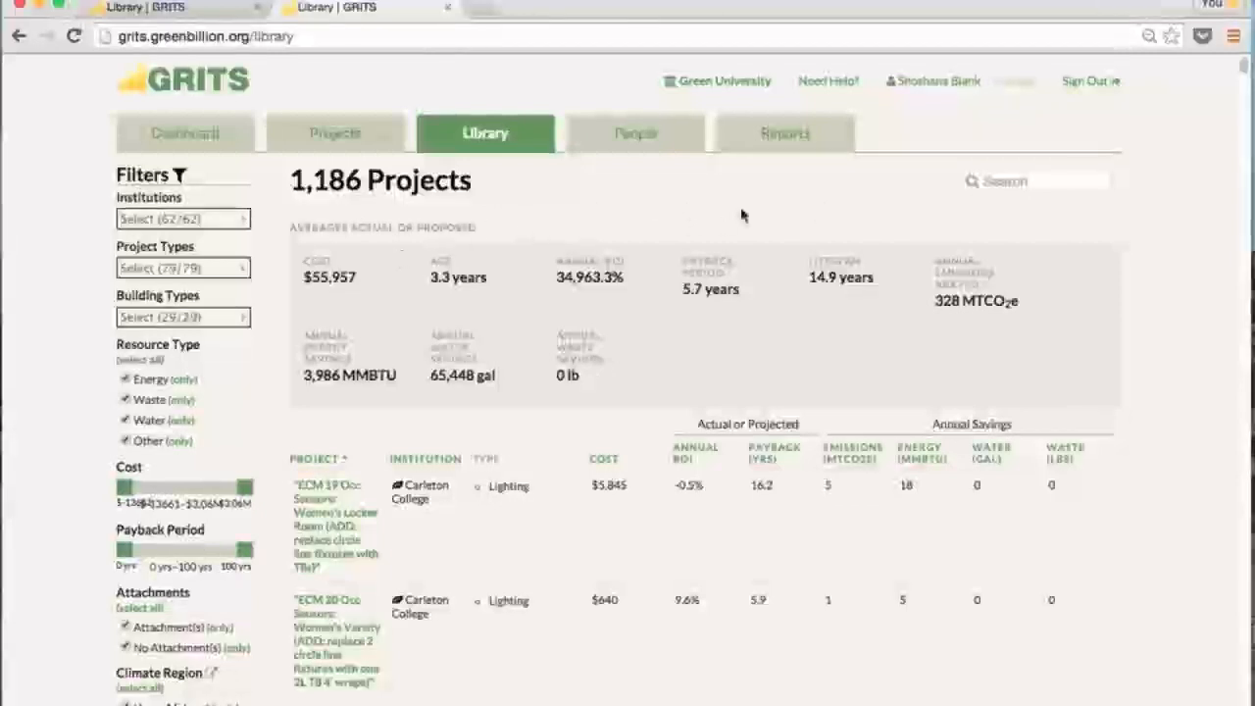
pyautogui.scroll(-5, 787, 222)
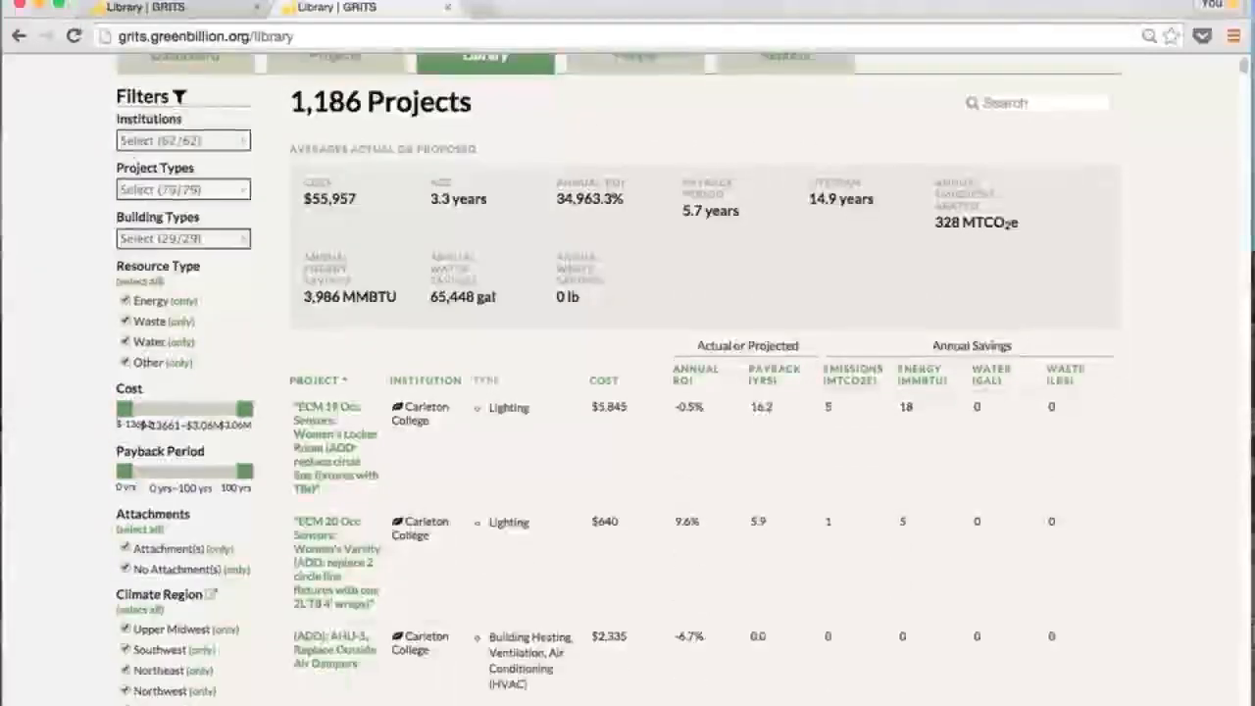
pyautogui.scroll(-20, 686, 392)
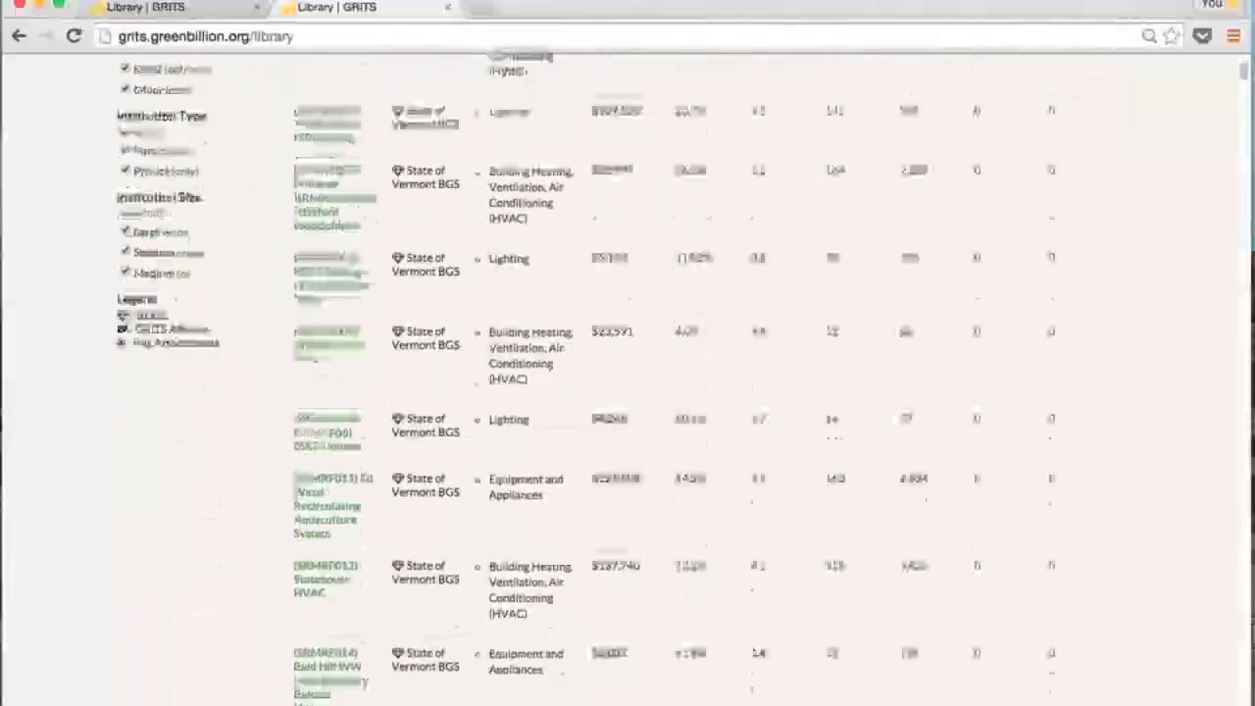
pyautogui.scroll(-3, 341, 102)
pyautogui.scroll(8, 341, 102)
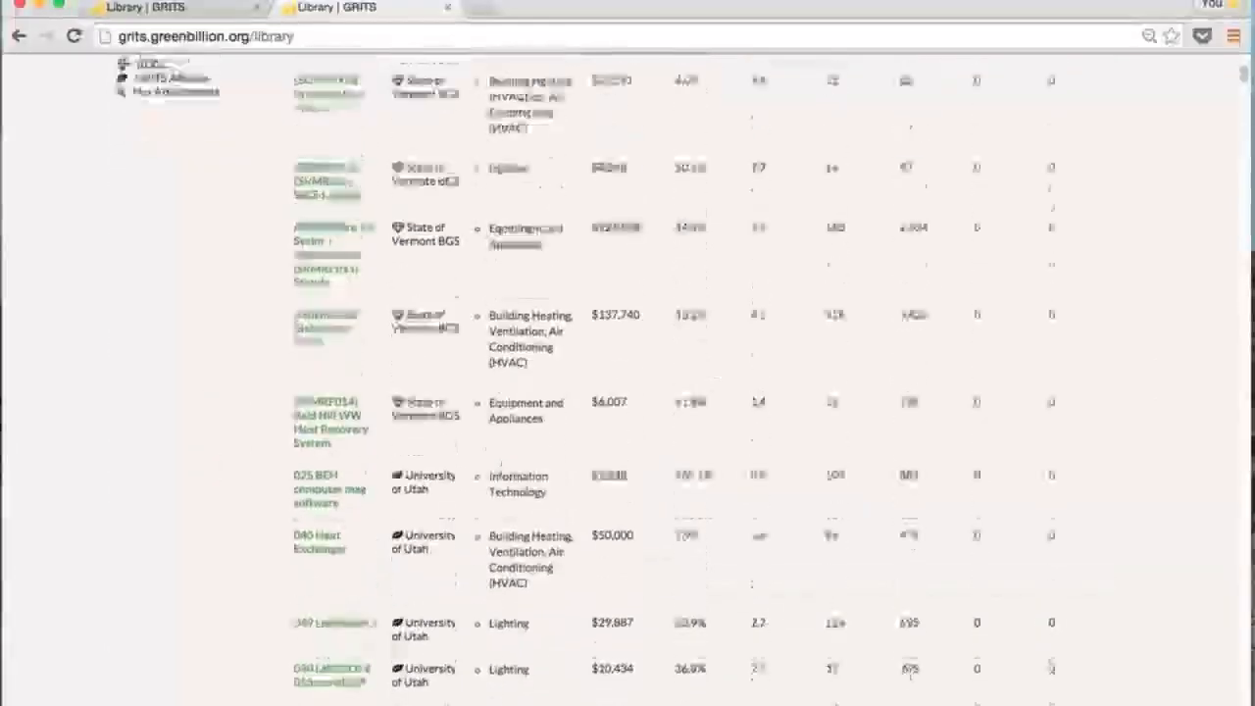
pyautogui.scroll(15, 341, 102)
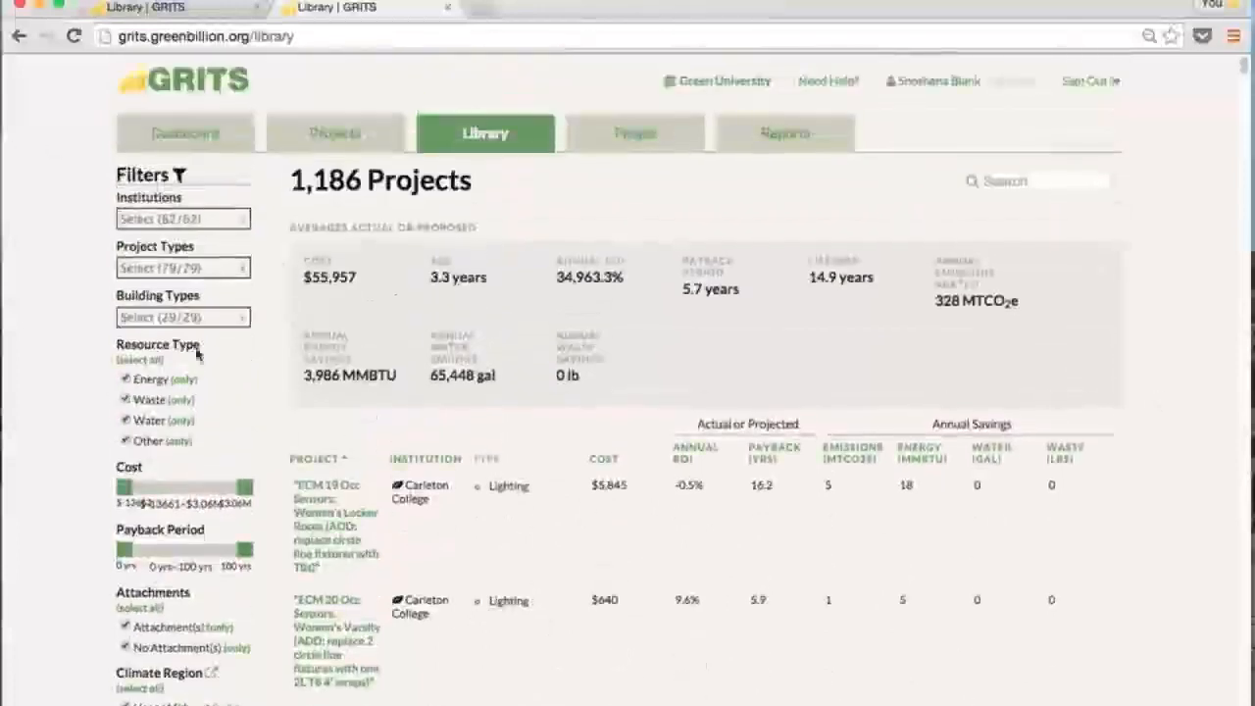
# Search the library for 'wind' and filter the institution choices to Michigan schools
pyautogui.click(990, 179)
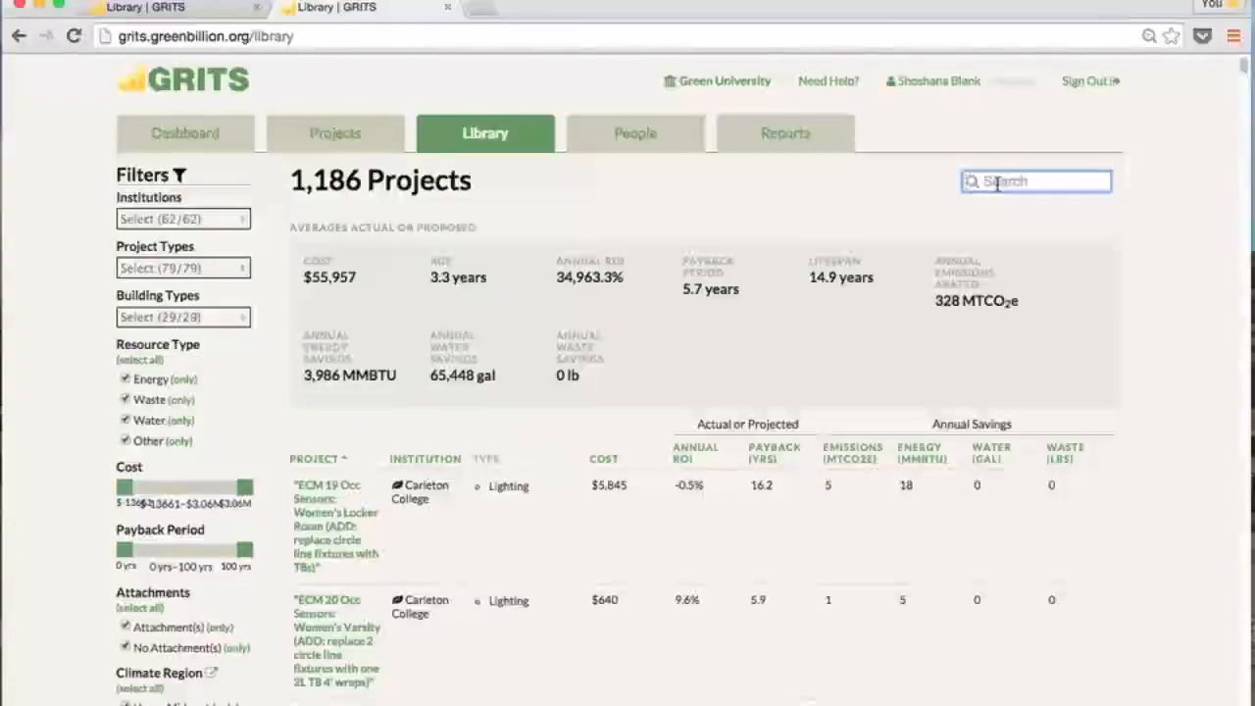
pyautogui.write('wind')
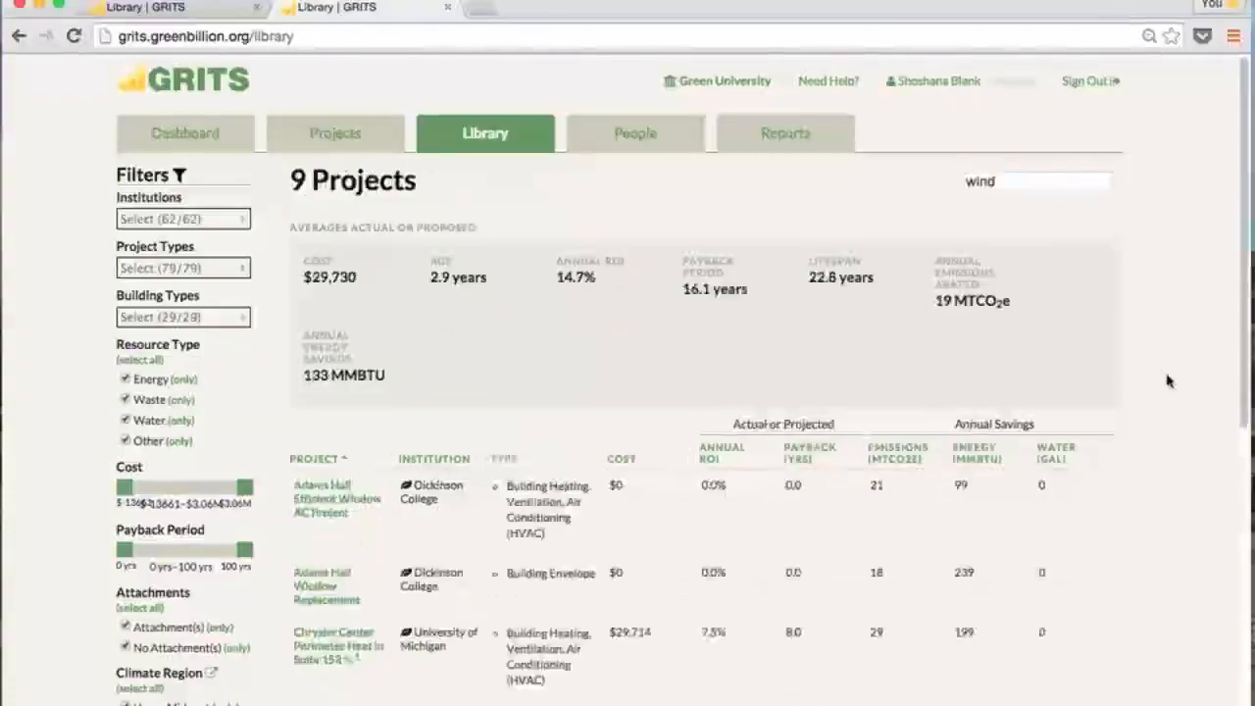
pyautogui.scroll(-6, 1167, 381)
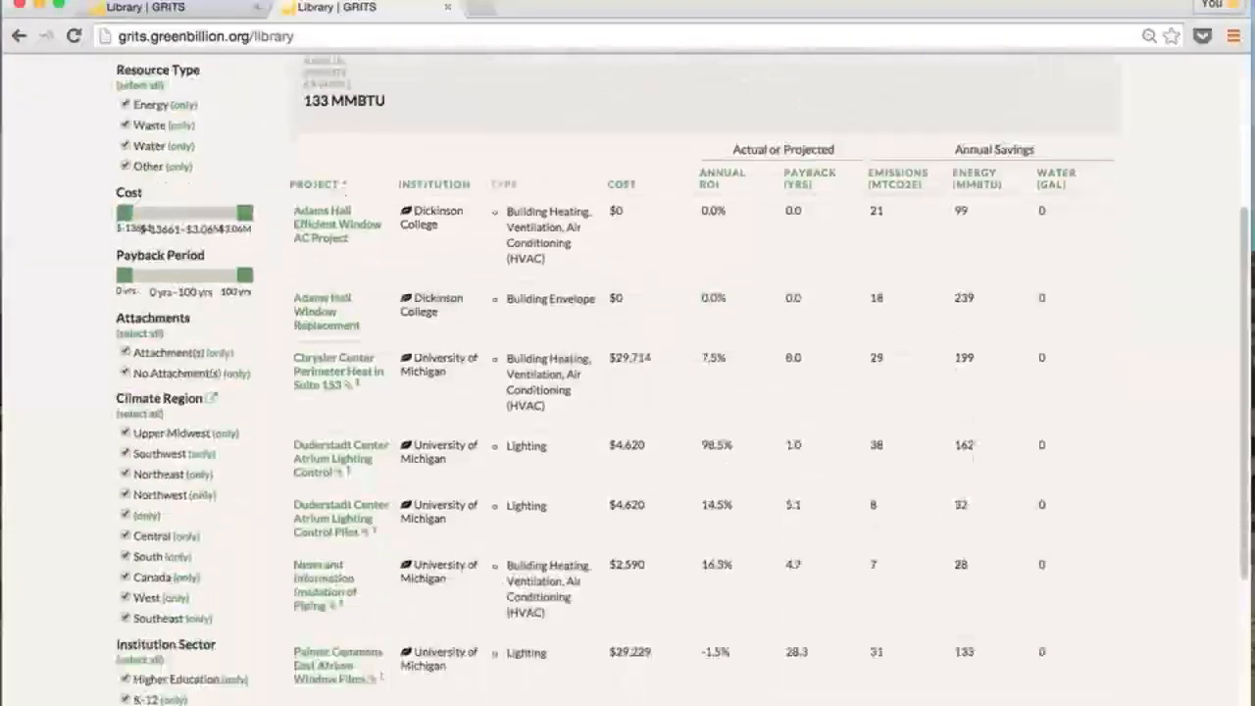
pyautogui.scroll(-3, 1128, 403)
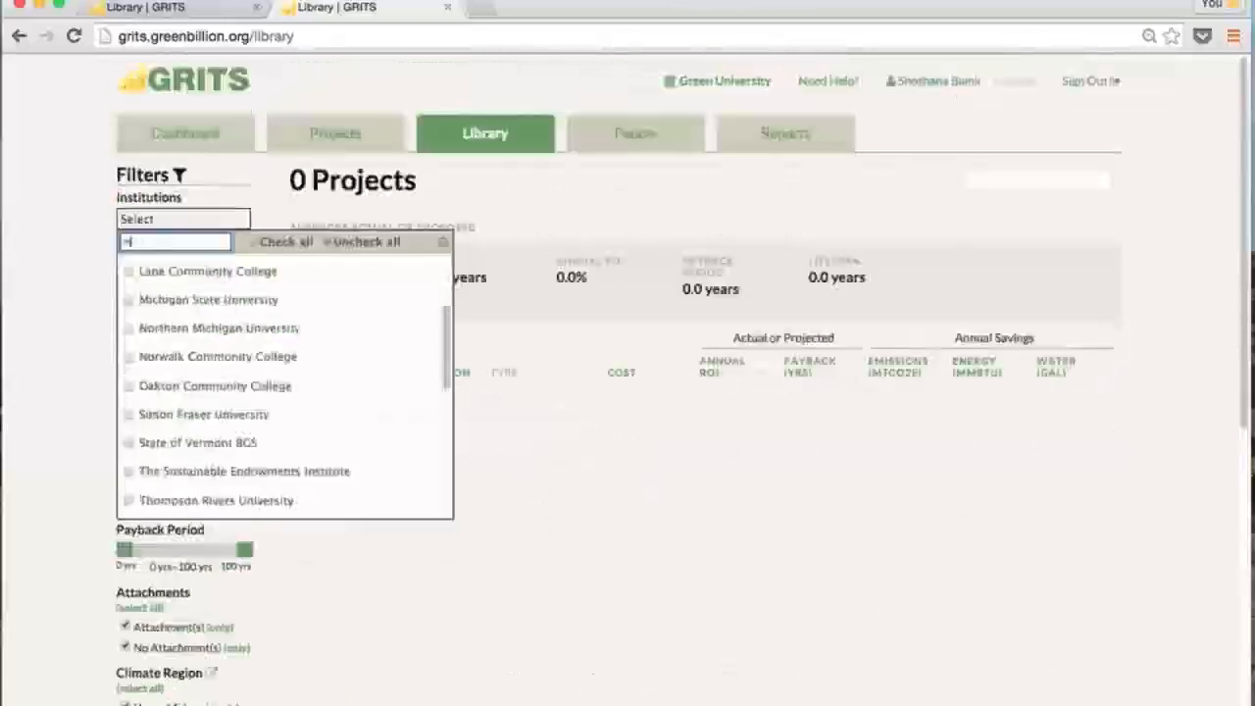
pyautogui.write('ichi')
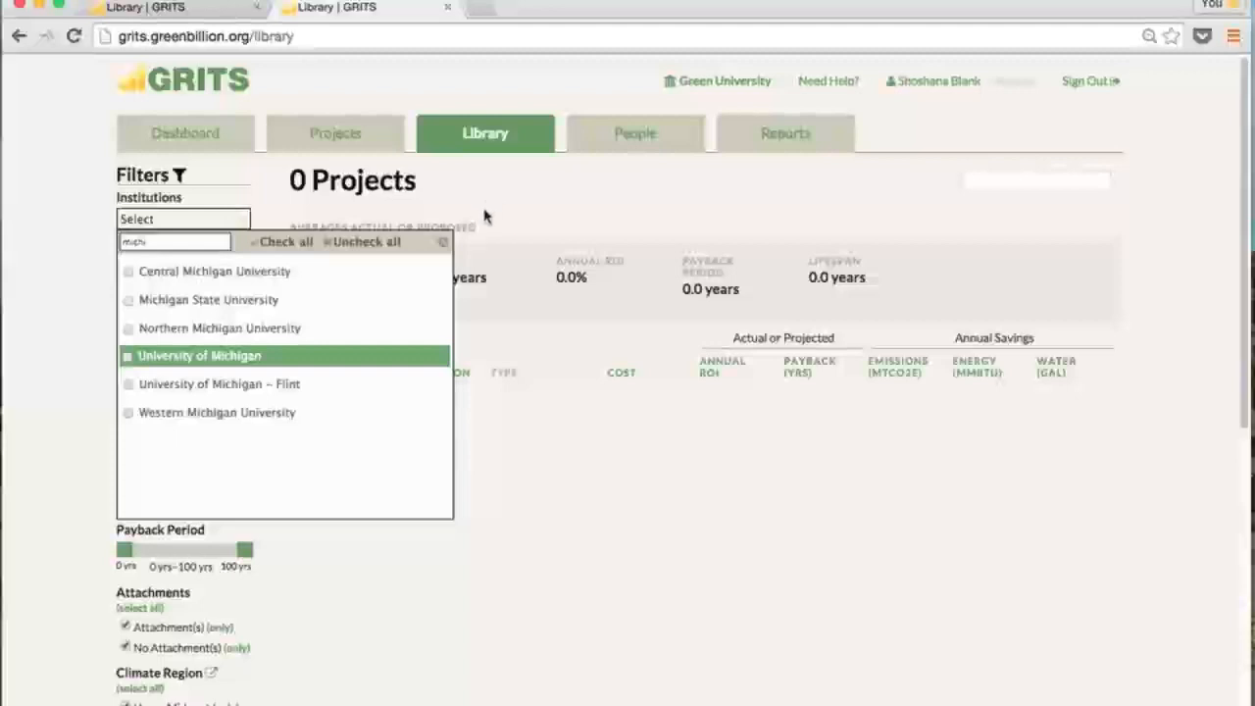
# Filter the library to University of Michigan, all HVAC project types, and Academic/Classroom buildings
pyautogui.click(450, 242)
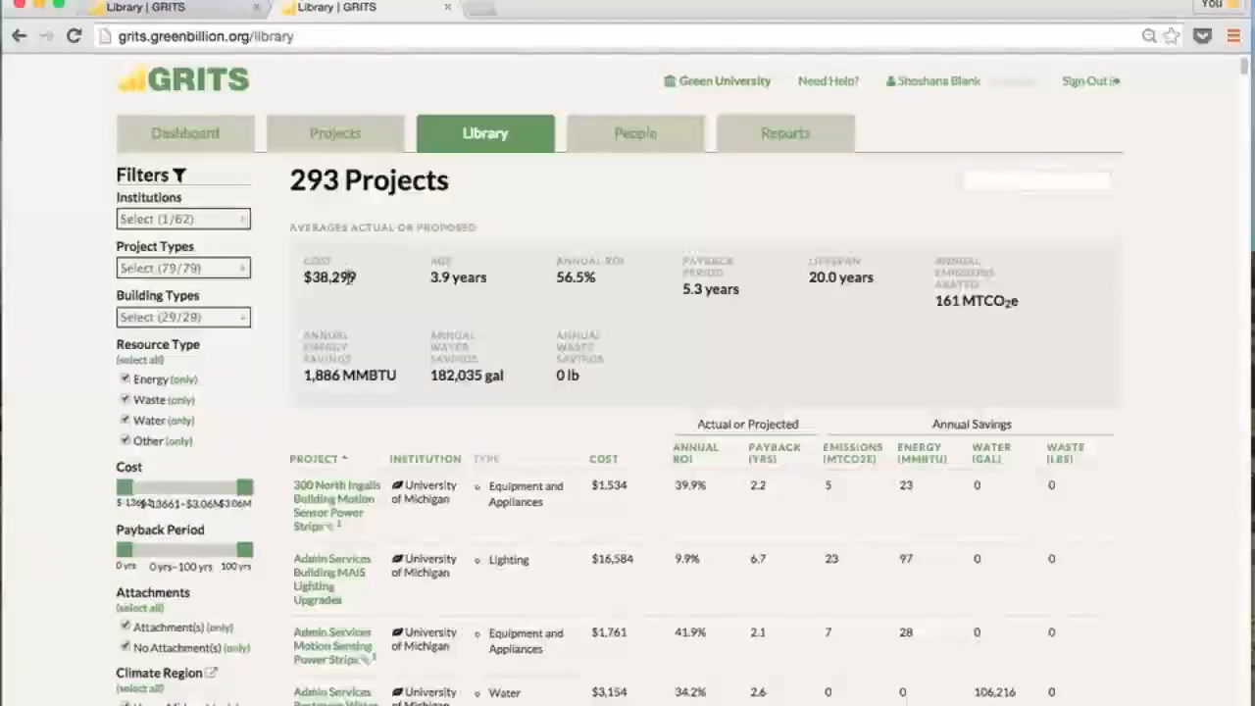
pyautogui.click(235, 269)
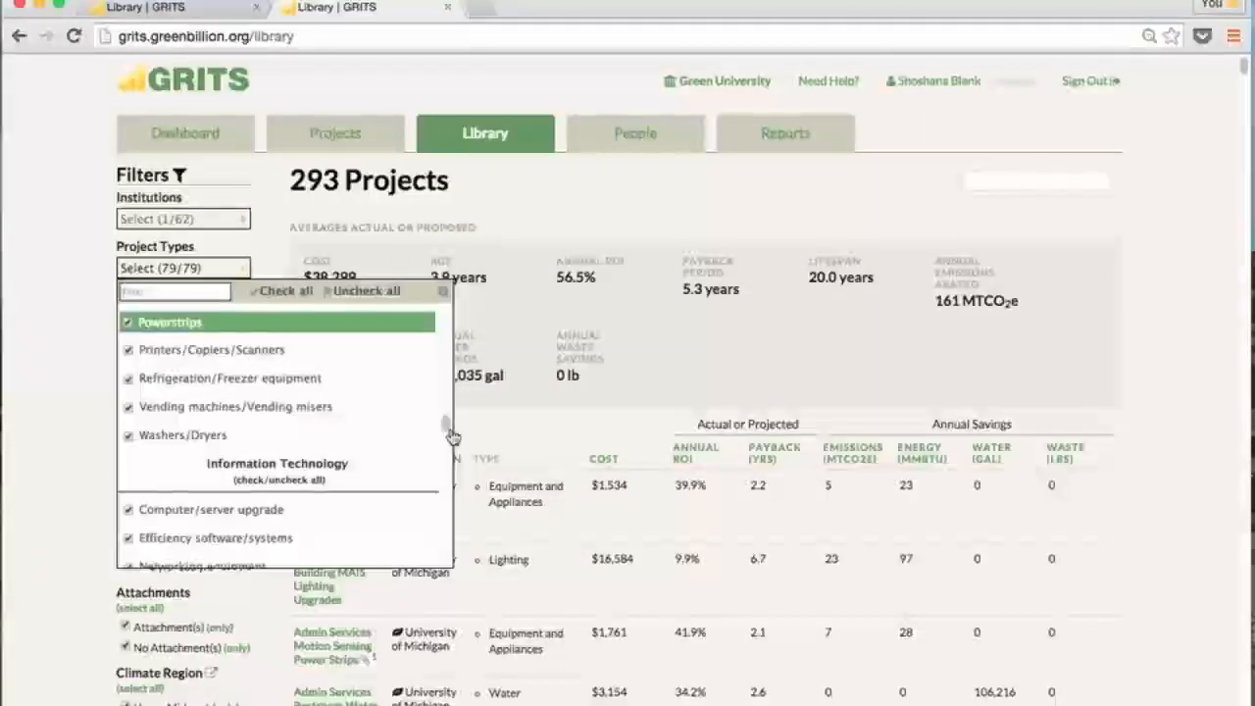
pyautogui.moveTo(449, 427); pyautogui.dragTo(461, 338)
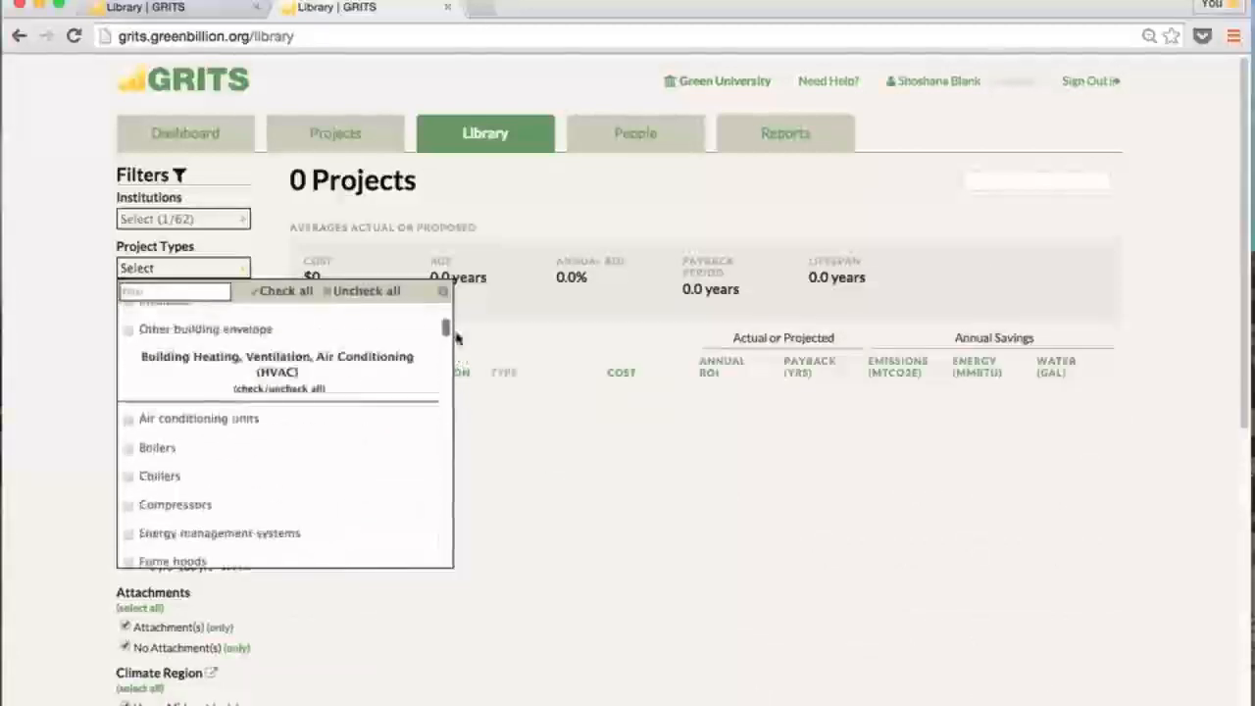
pyautogui.click(329, 372)
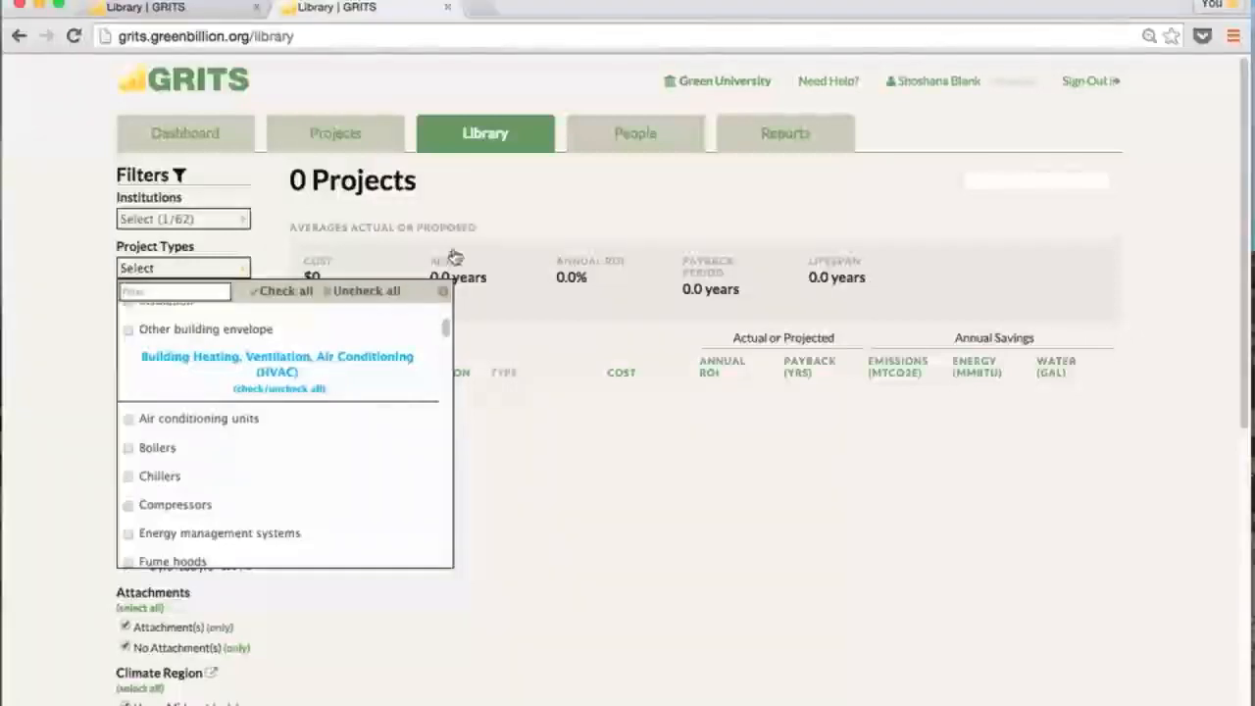
pyautogui.click(491, 201)
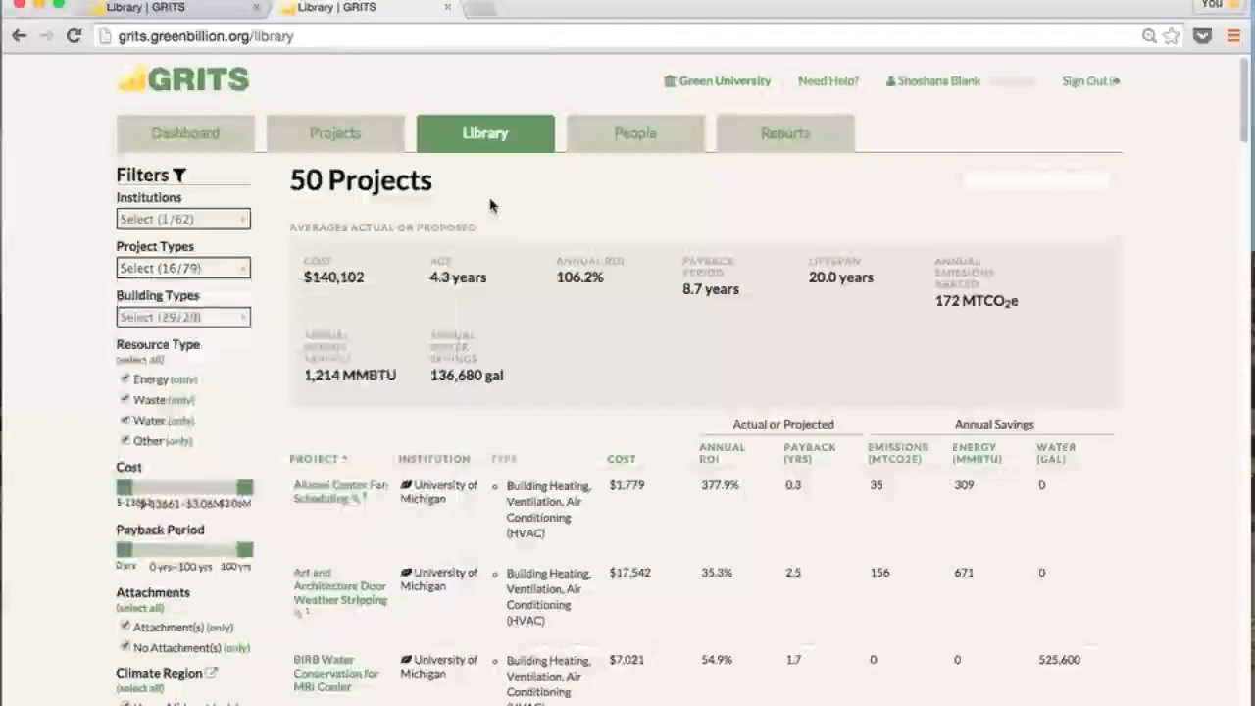
pyautogui.click(234, 323)
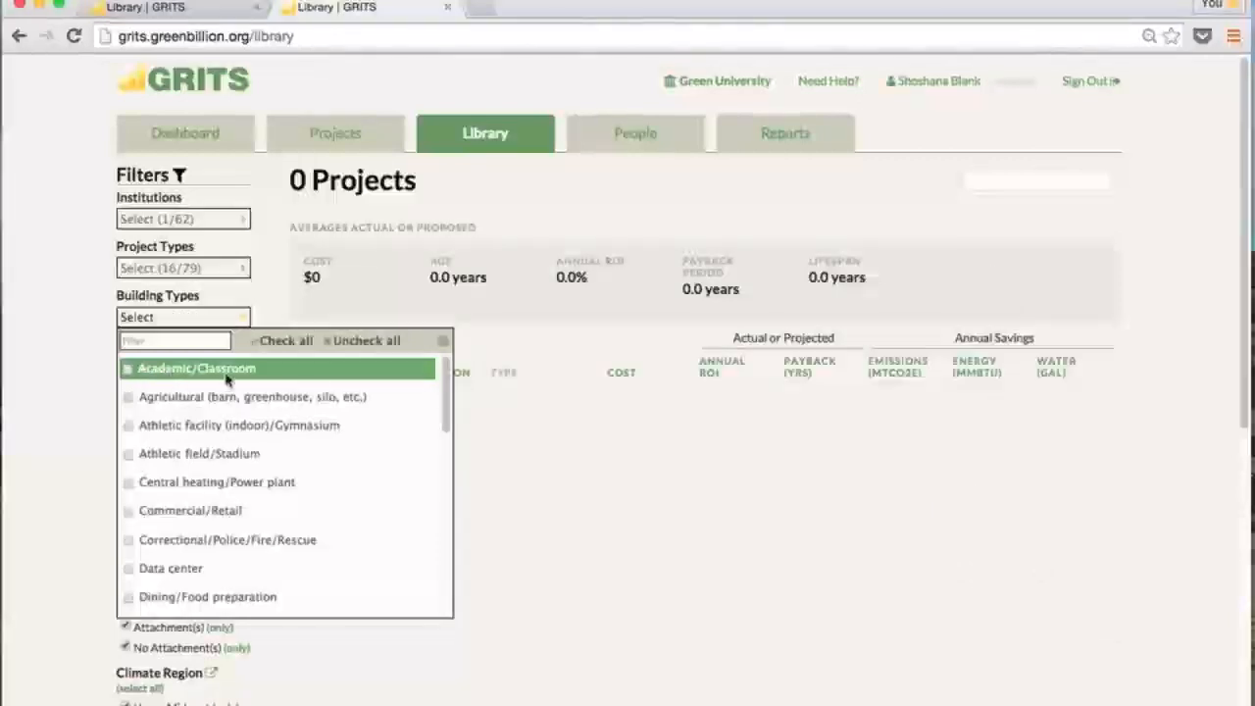
pyautogui.click(295, 370)
pyautogui.click(285, 308)
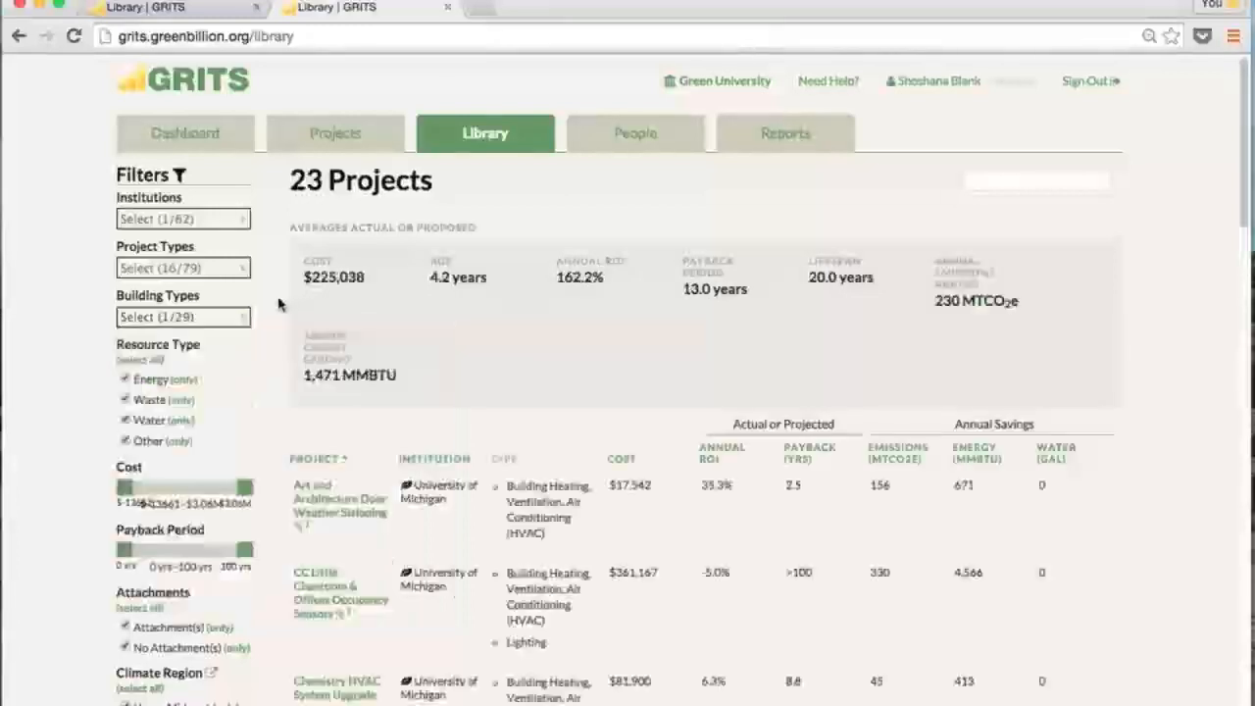
# Browse the 23 results and open the Art and Architecture Door Weather Stripping project
pyautogui.scroll(-3, 291, 316)
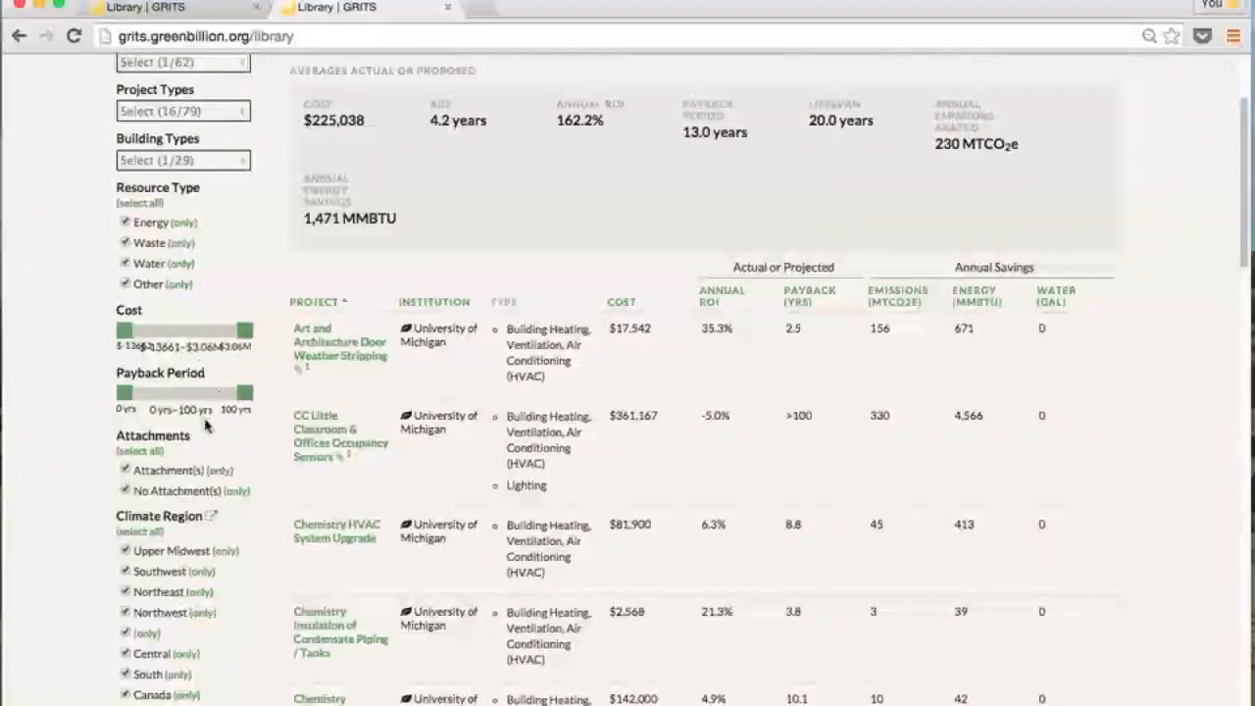
pyautogui.scroll(-3, 229, 431)
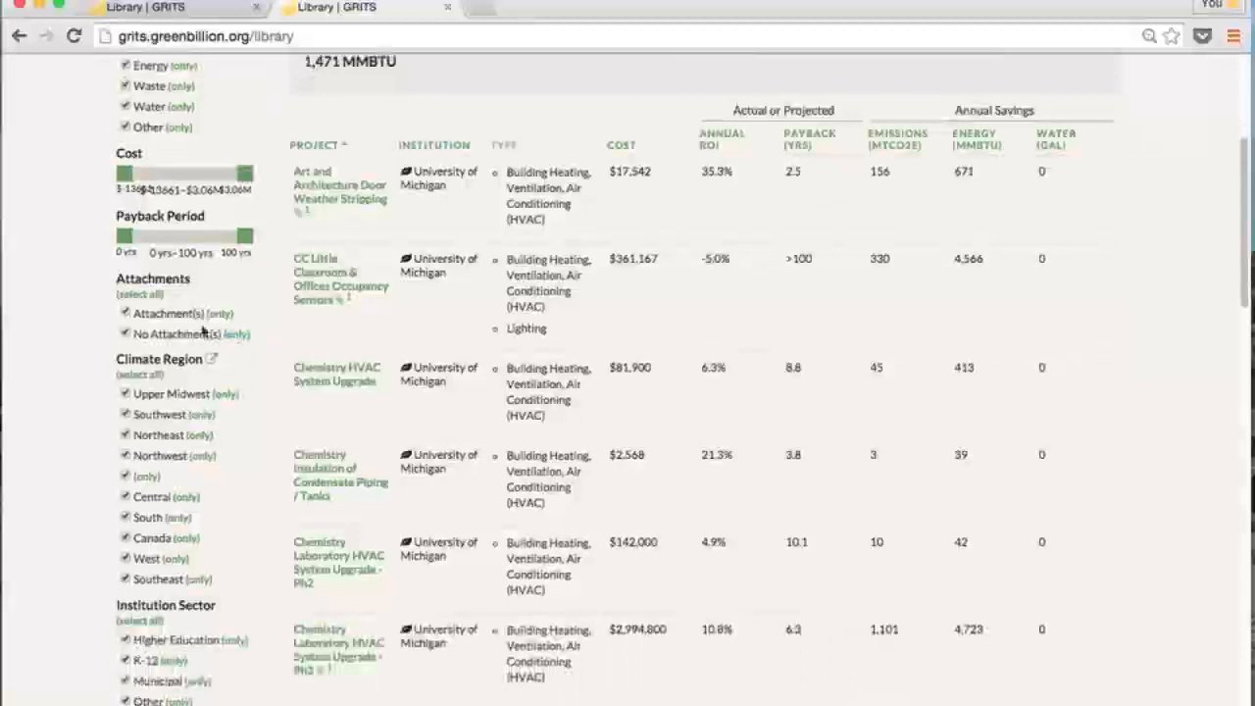
pyautogui.scroll(-1, 130, 394)
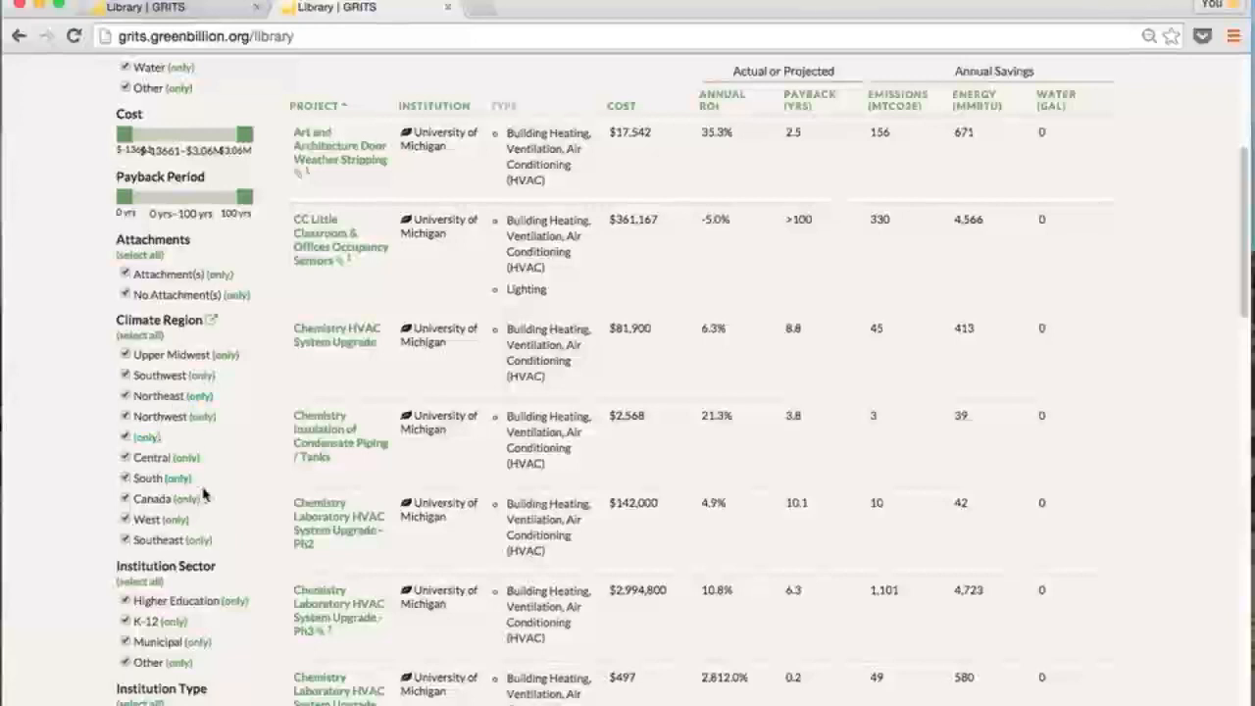
pyautogui.scroll(1, 214, 442)
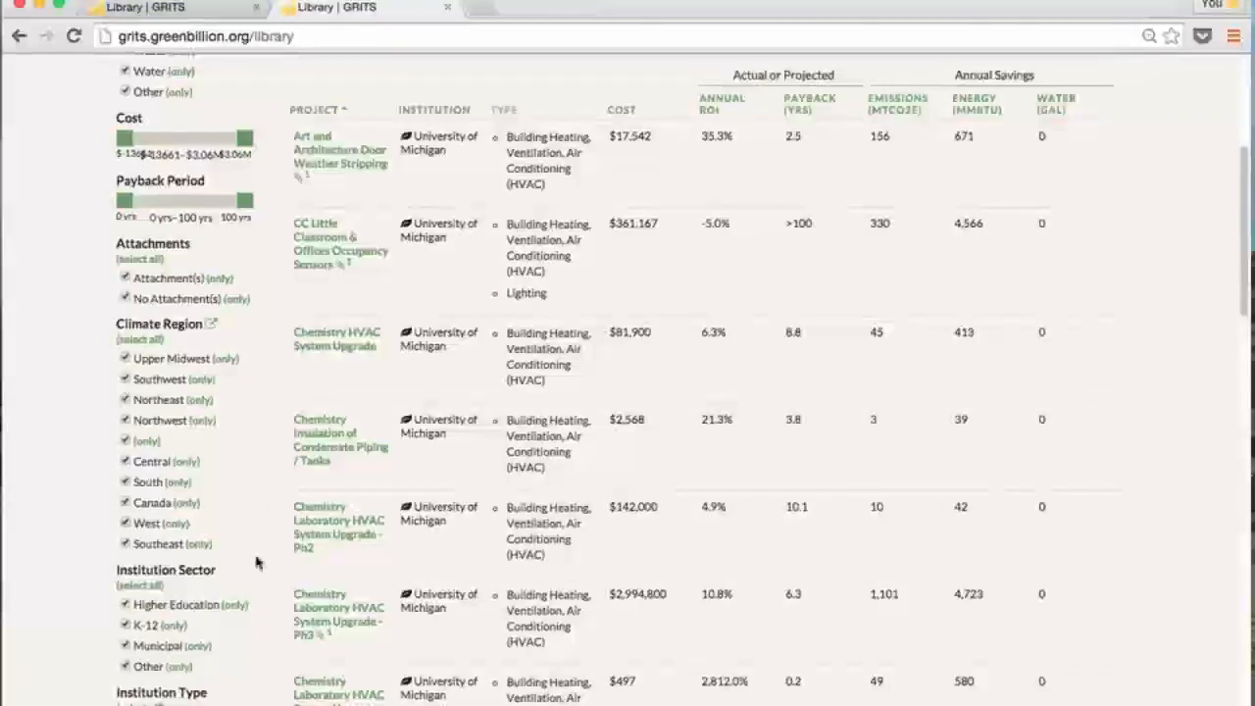
pyautogui.scroll(-4, 255, 562)
pyautogui.scroll(-2, 251, 579)
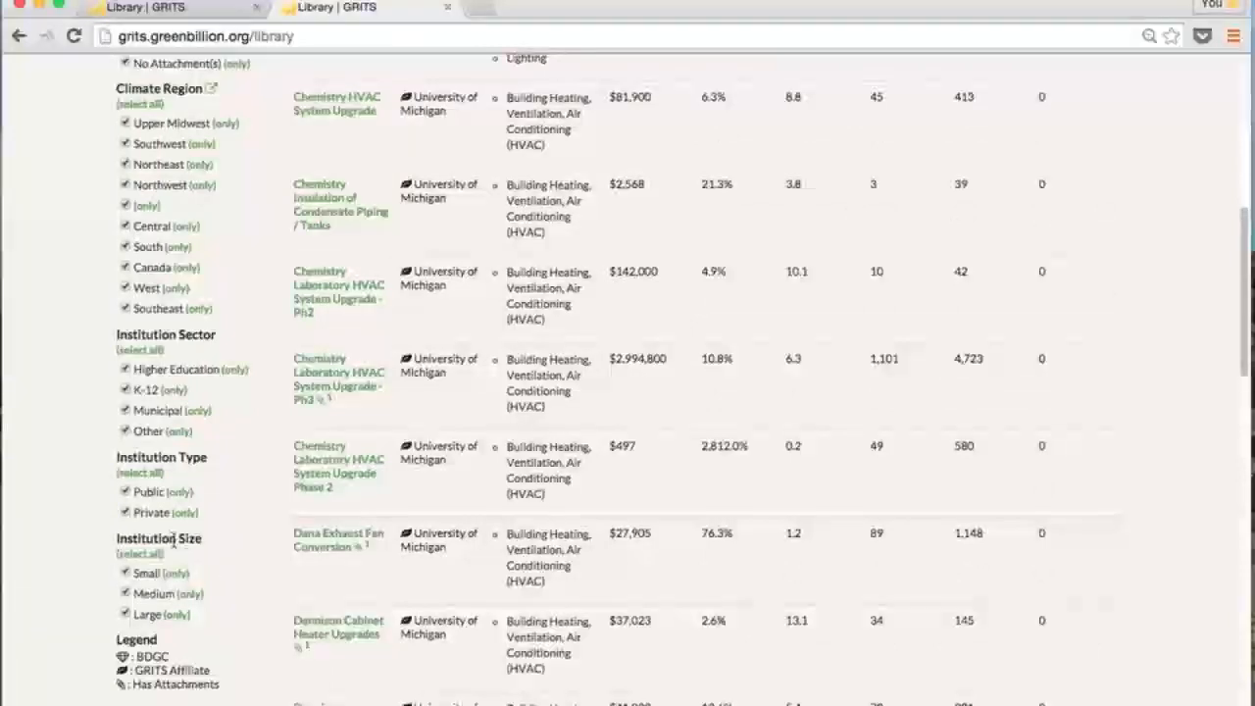
pyautogui.moveTo(173, 541)
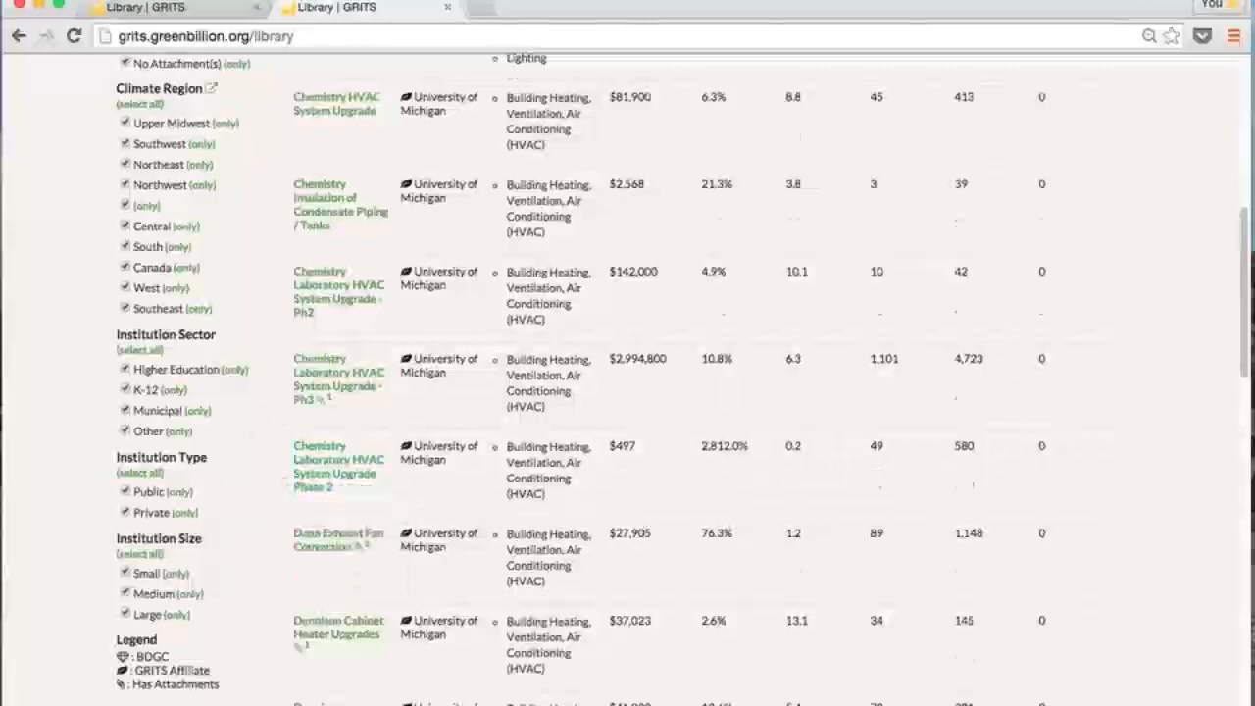
pyautogui.scroll(8, 685, 379)
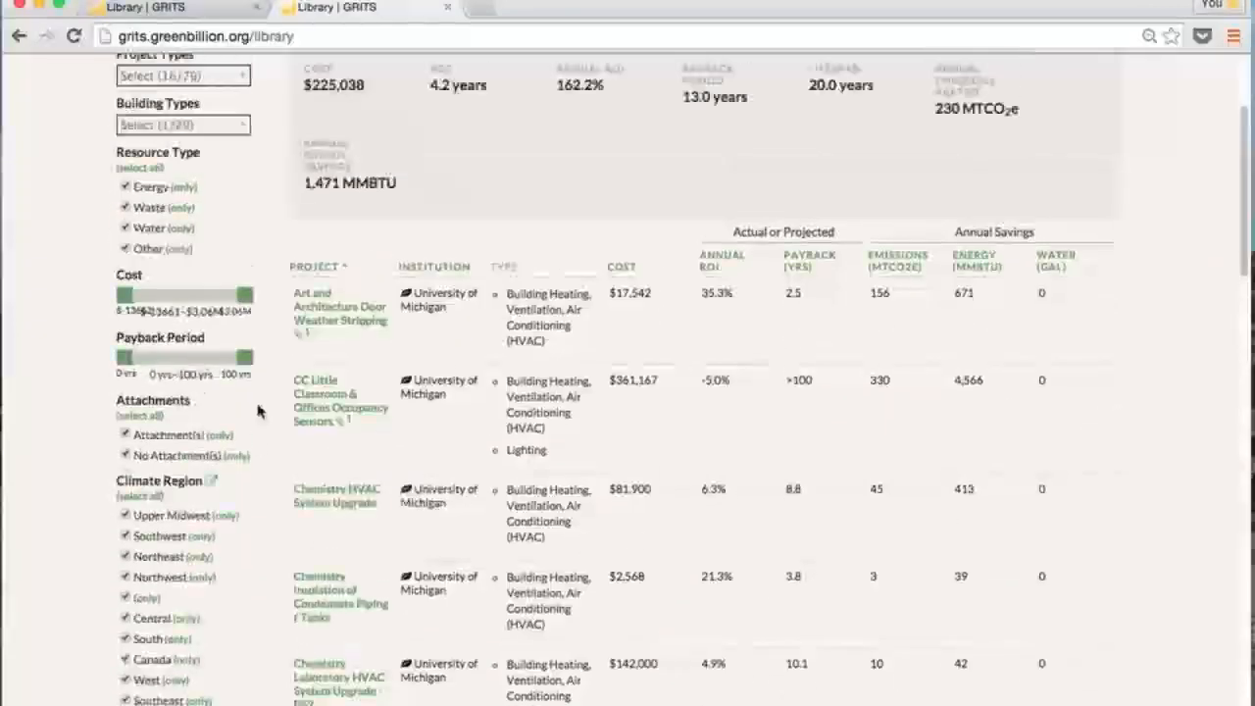
pyautogui.scroll(1, 260, 410)
pyautogui.scroll(1, 684, 379)
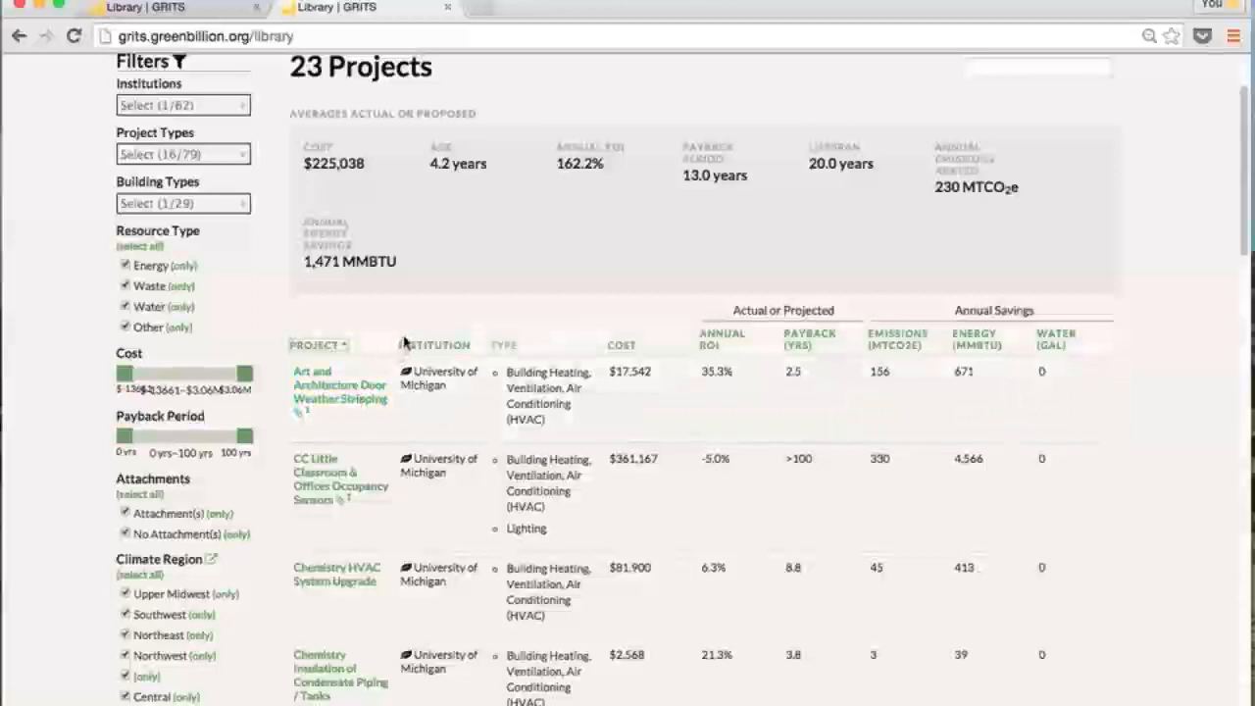
pyautogui.click(357, 394)
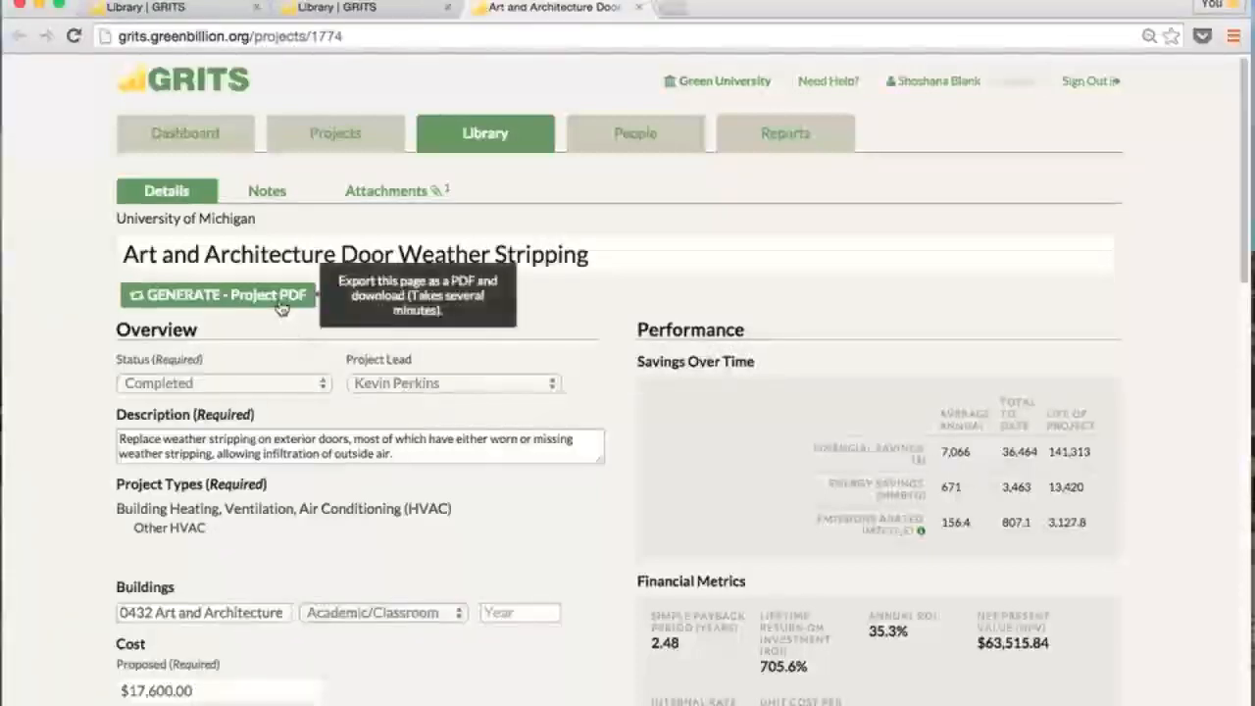
# Read the project description and its attached files, then switch to Reports
pyautogui.tripleClick(602, 461)
pyautogui.click(591, 462)
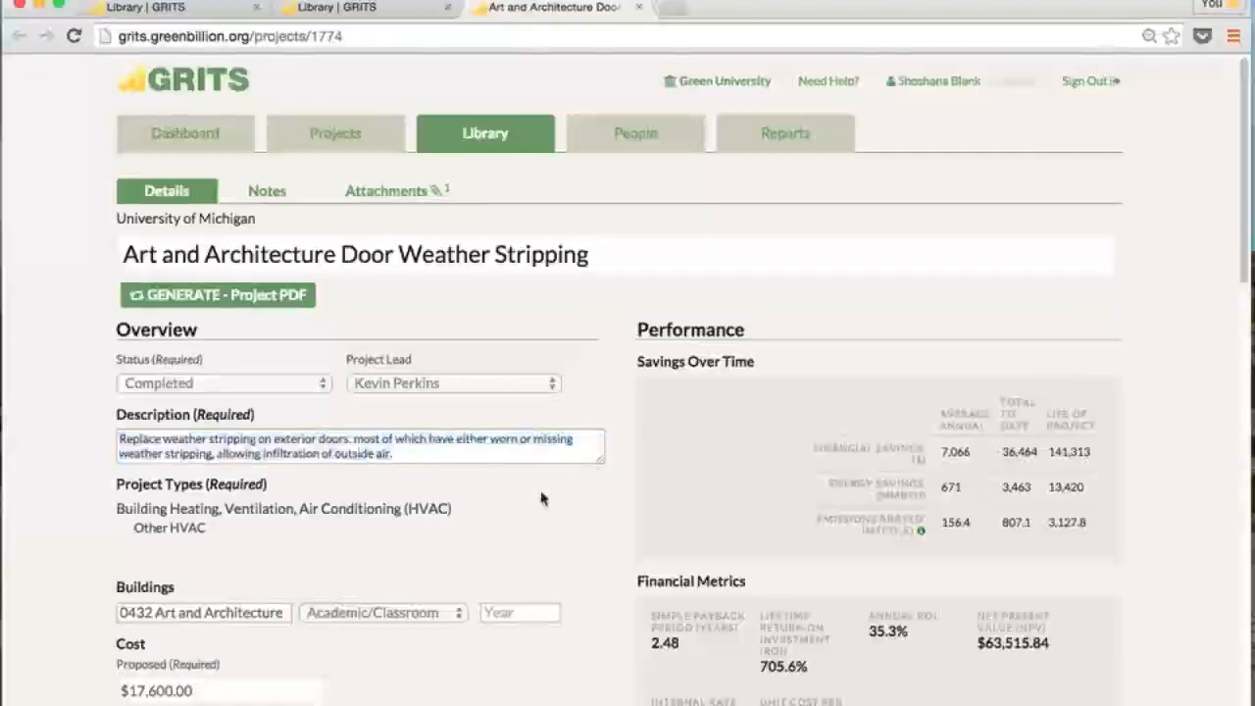
pyautogui.scroll(-8, 595, 510)
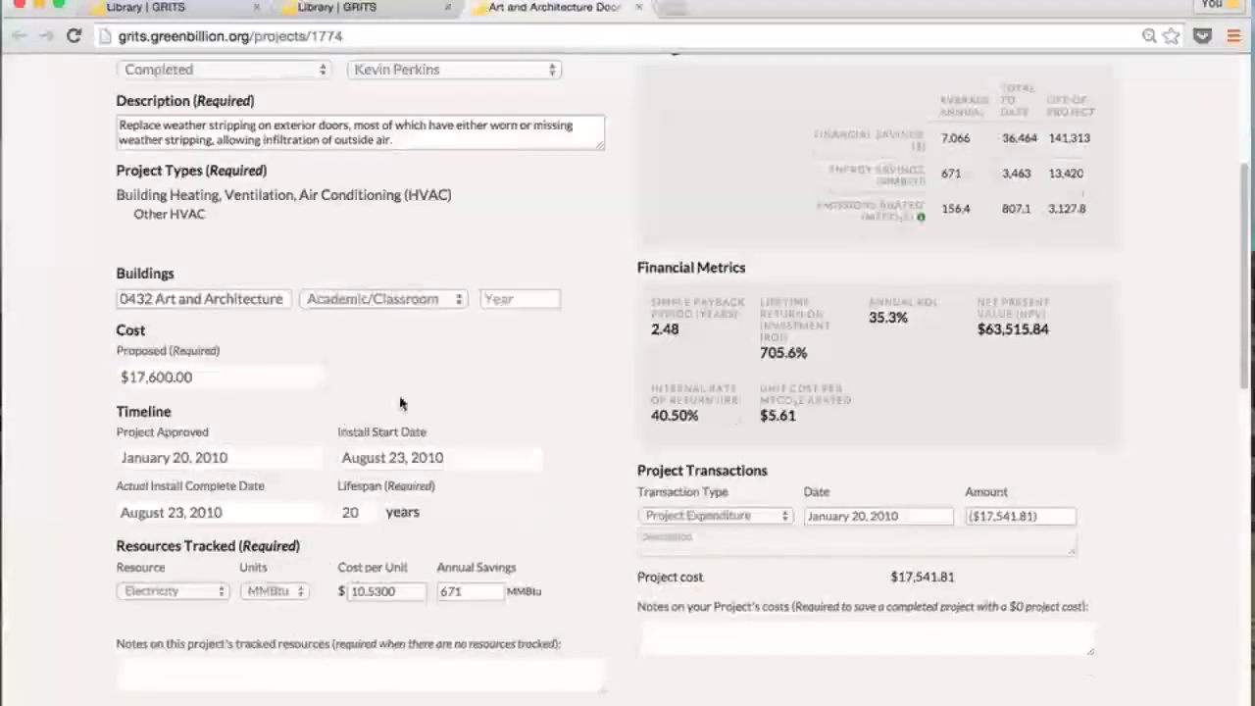
pyautogui.scroll(8, 400, 403)
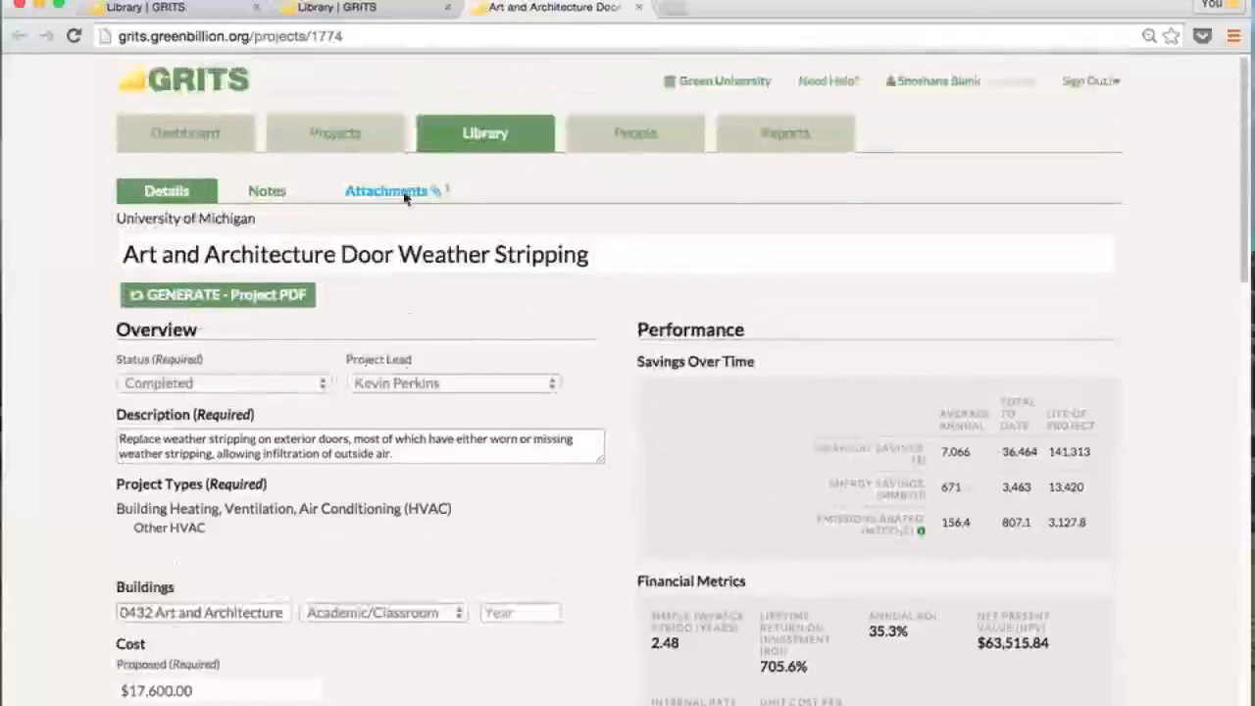
pyautogui.click(405, 193)
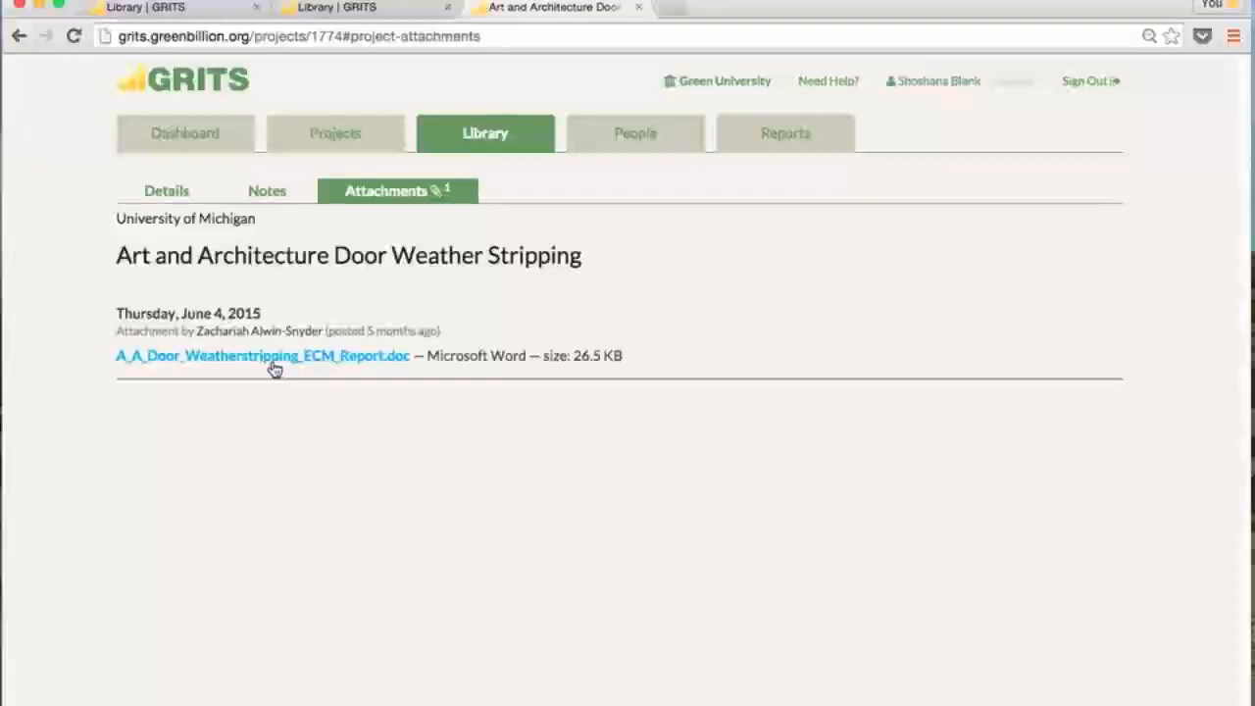
pyautogui.click(753, 137)
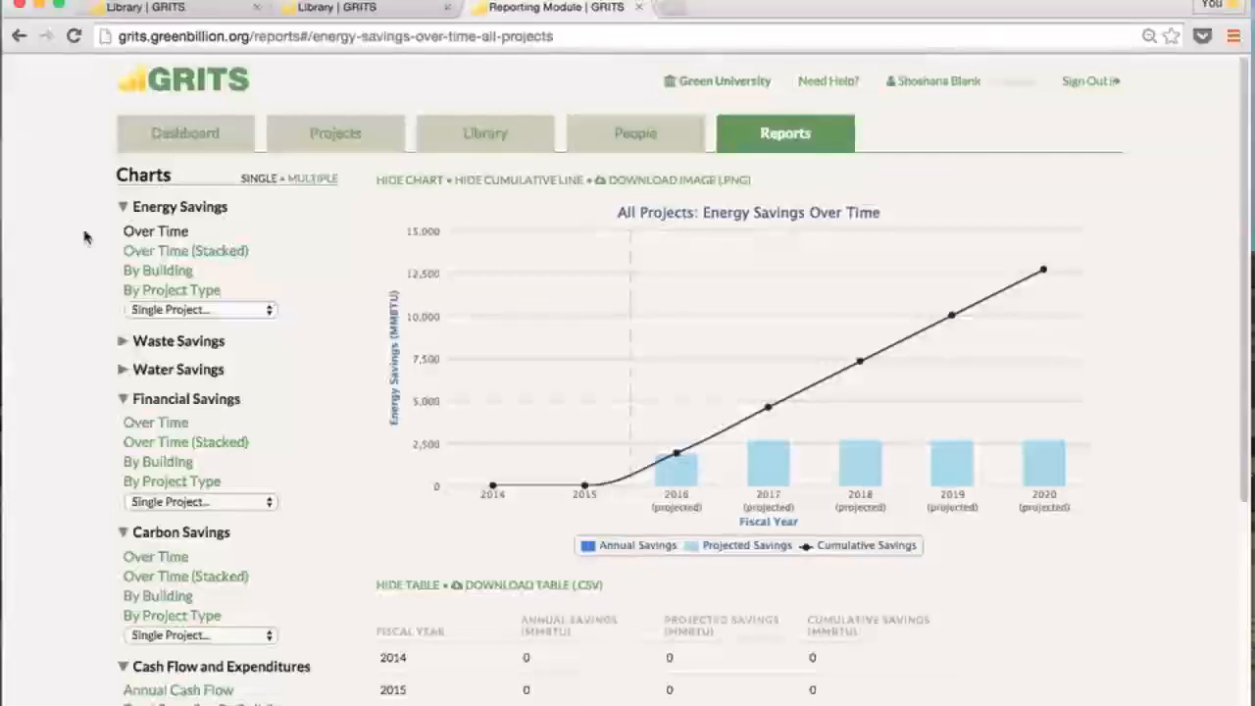
# Show energy savings stacked by project without the cumulative line, toggling New Lighting off and on
pyautogui.click(202, 256)
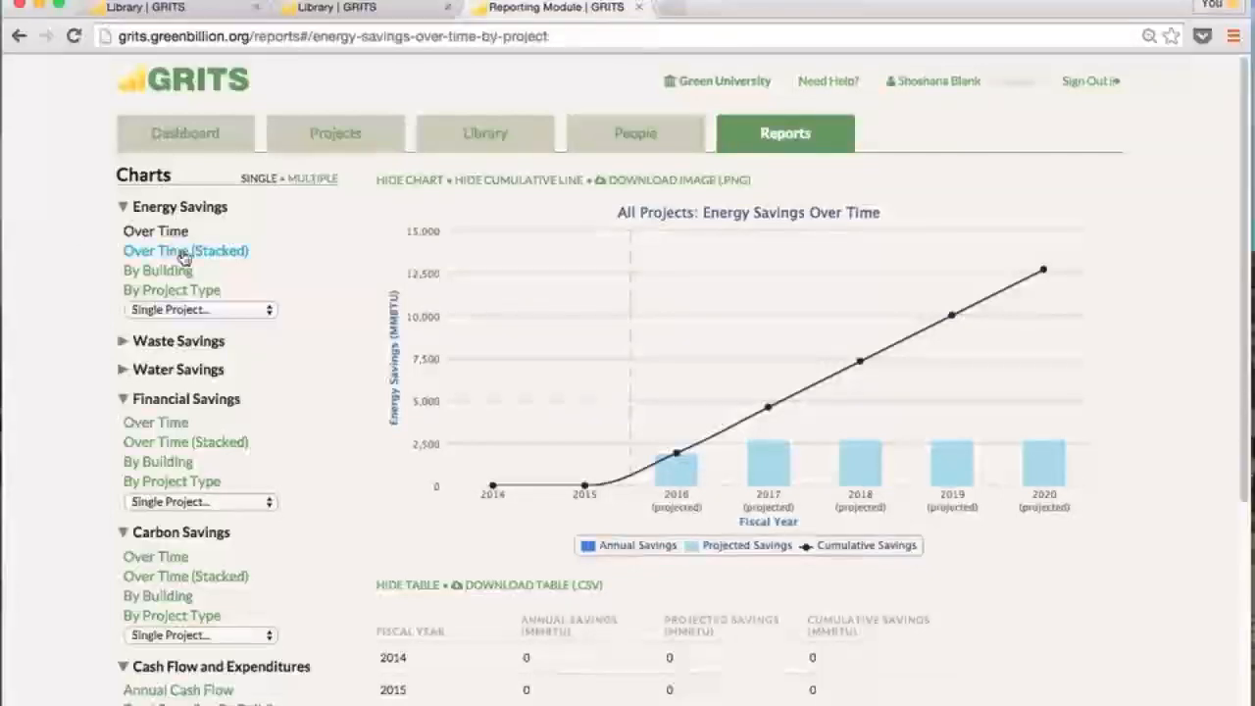
pyautogui.click(540, 181)
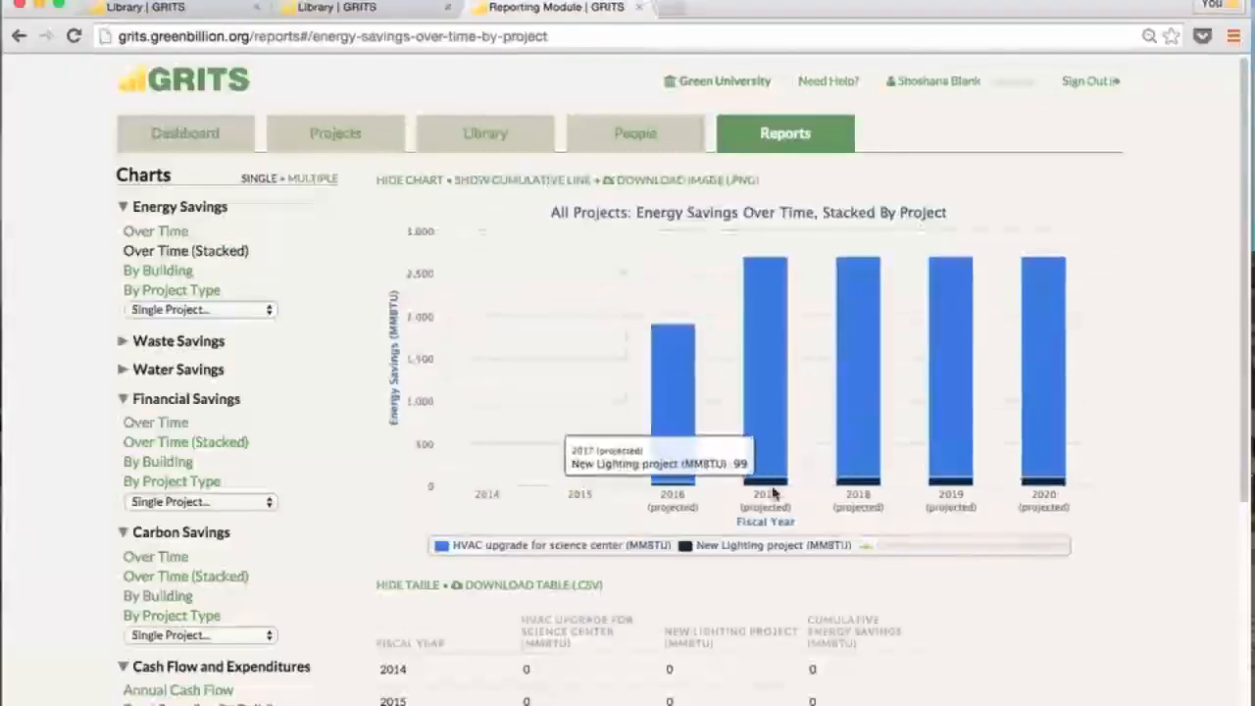
pyautogui.click(772, 547)
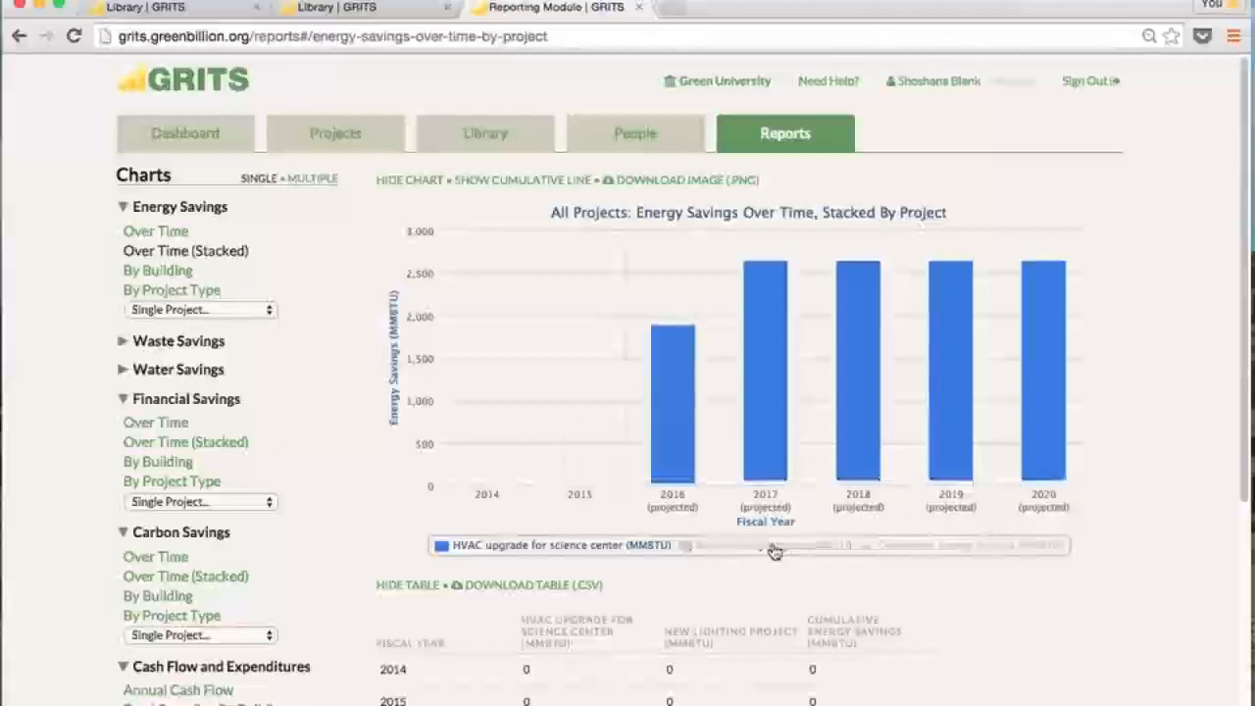
pyautogui.click(774, 546)
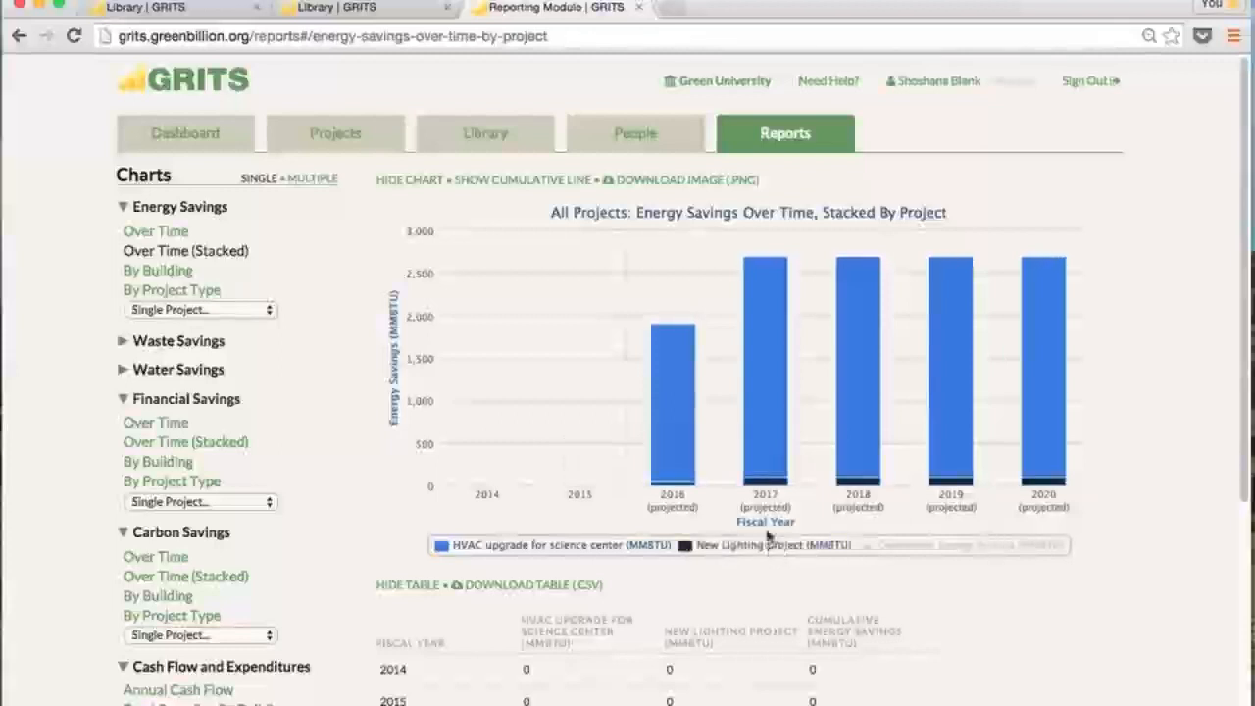
pyautogui.scroll(-5, 991, 605)
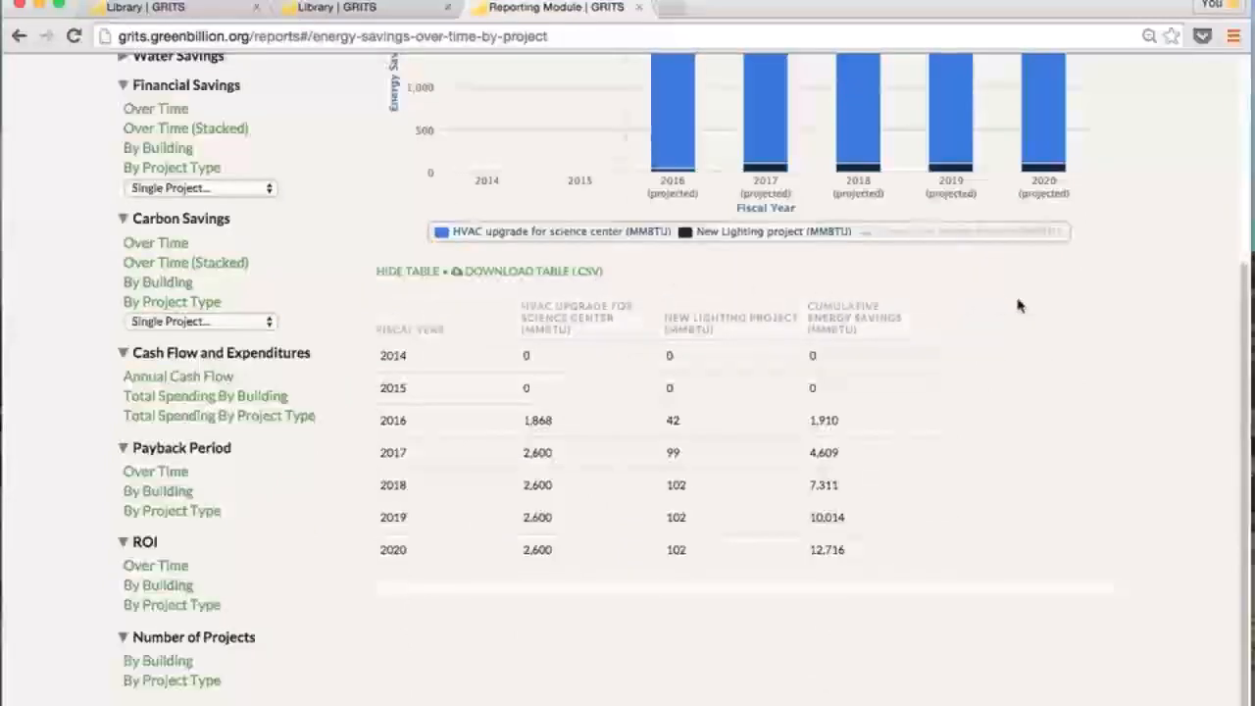
pyautogui.scroll(5, 1019, 306)
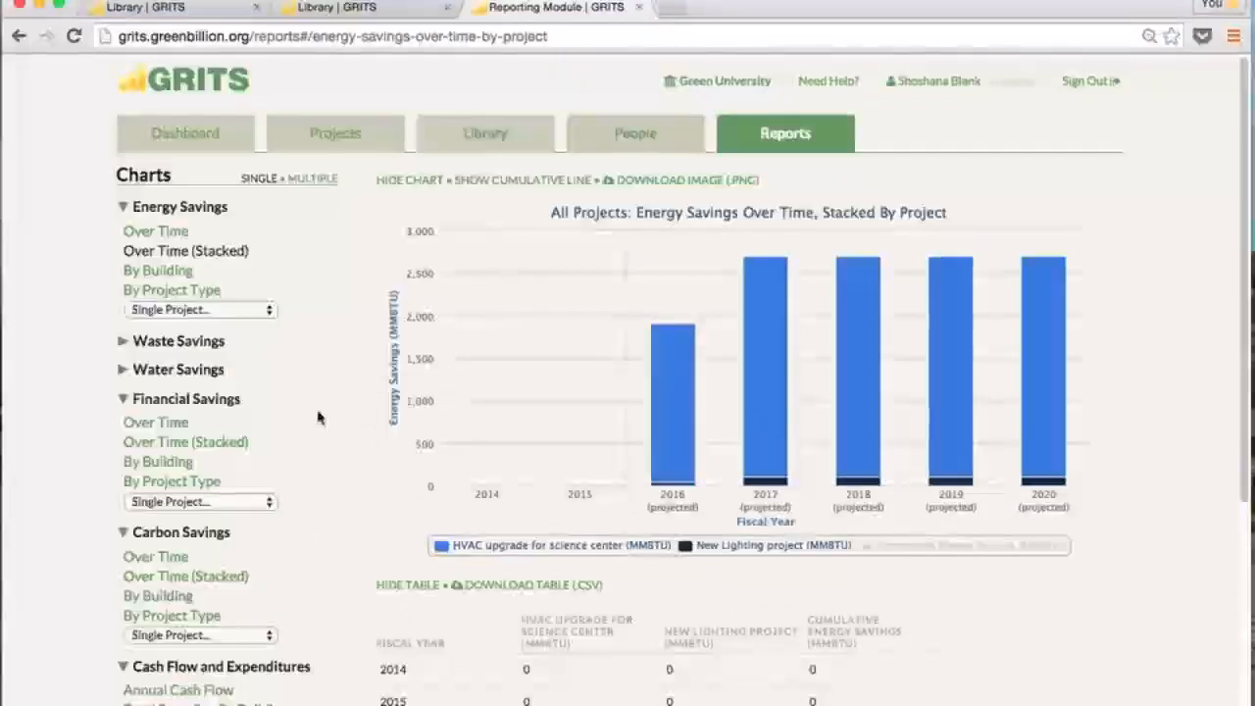
# Expand and collapse Water Savings, then chart Financial Savings by Project Type
pyautogui.click(126, 376)
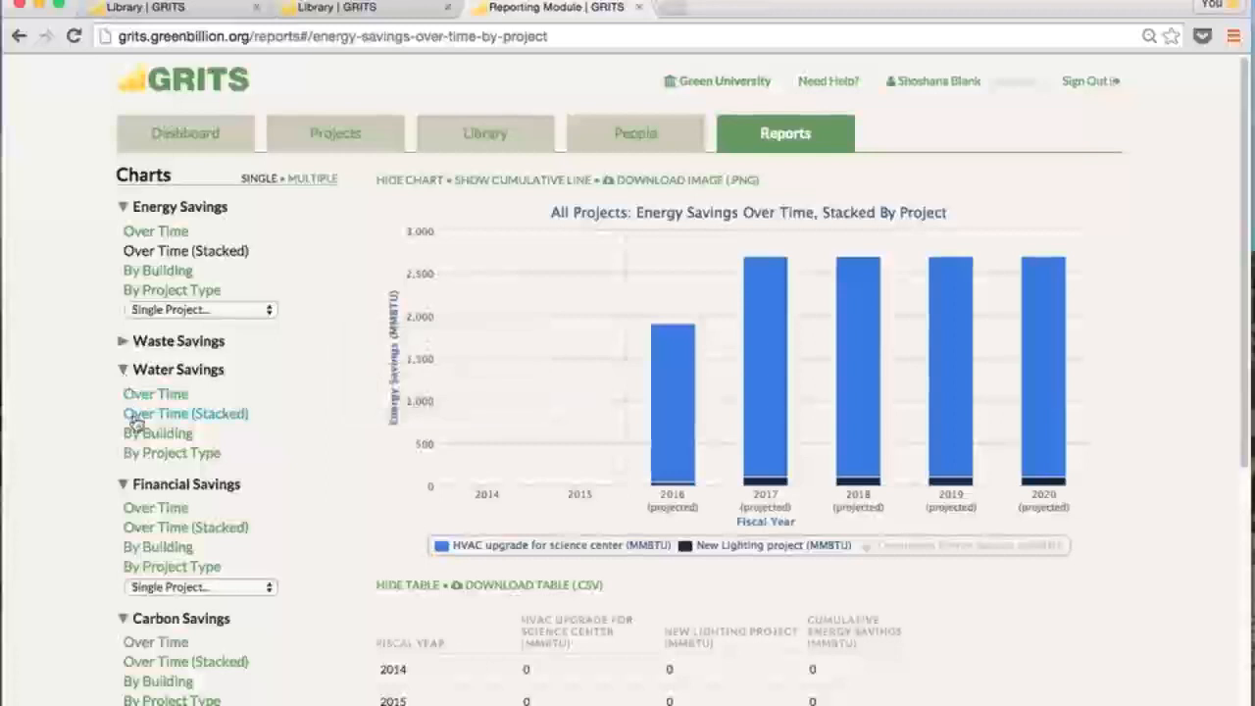
pyautogui.click(127, 370)
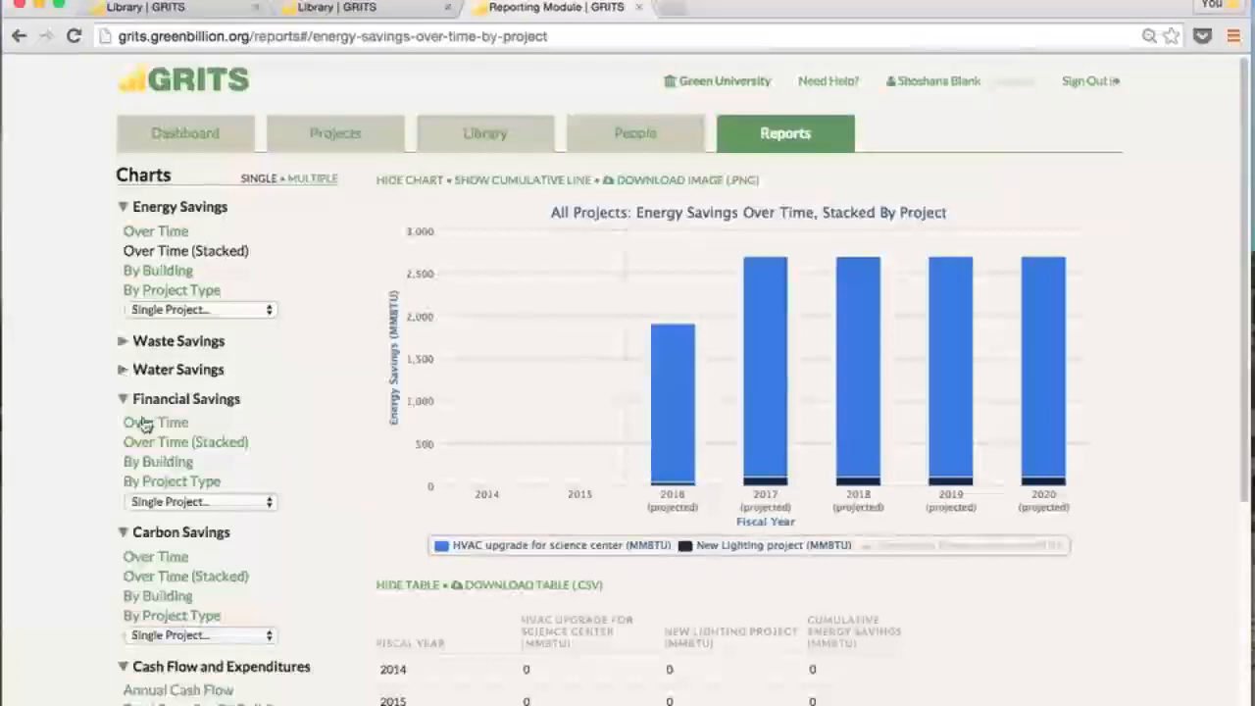
pyautogui.click(184, 483)
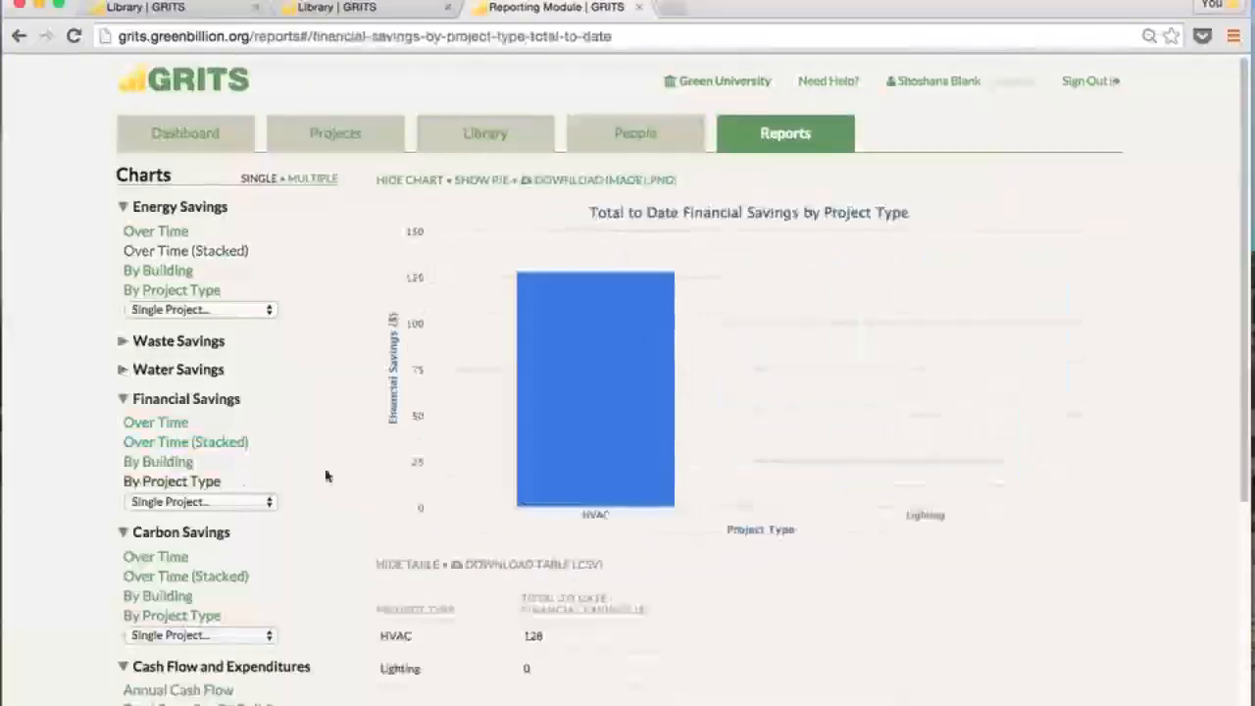
# View the financial savings as a pie chart, then back as bars
pyautogui.click(482, 181)
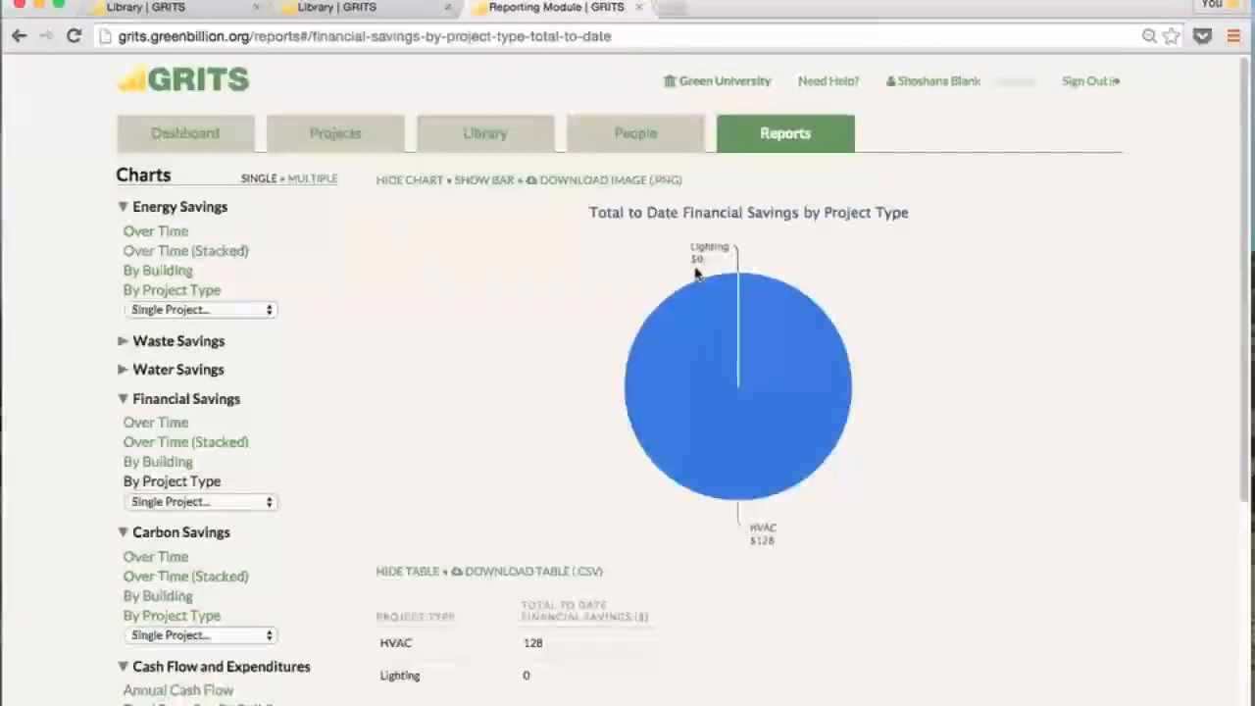
pyautogui.click(485, 181)
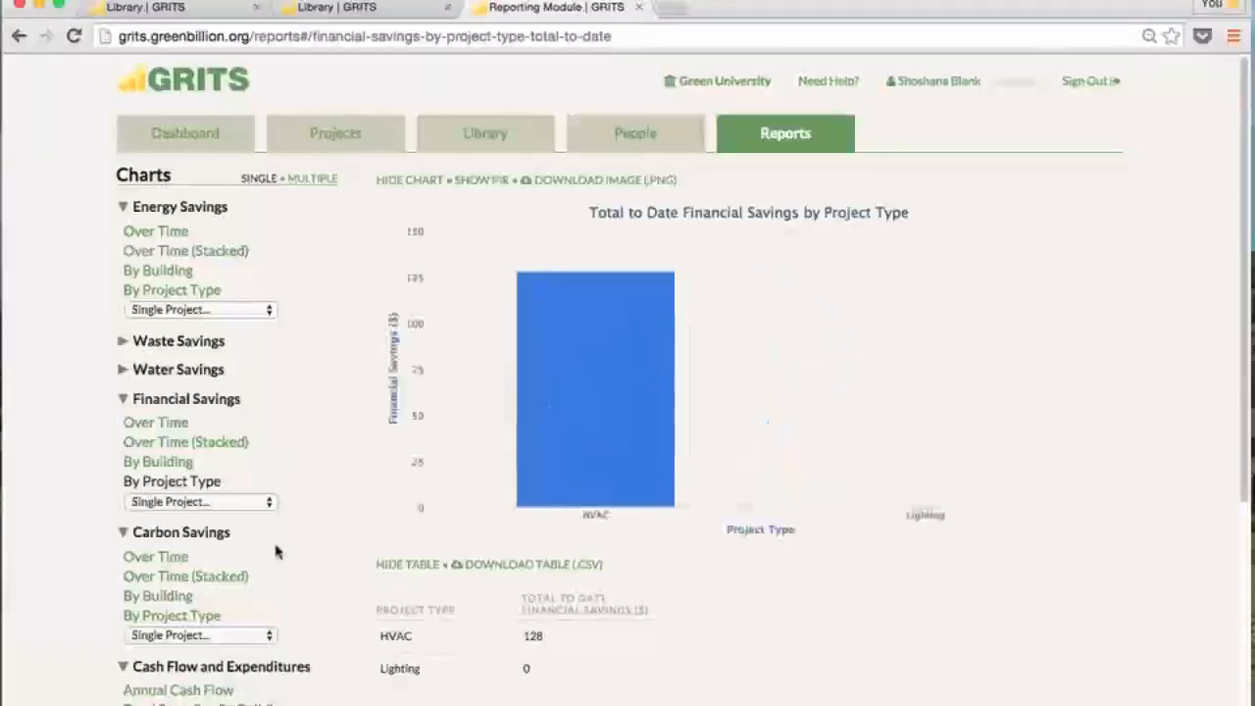
pyautogui.scroll(-3, 274, 552)
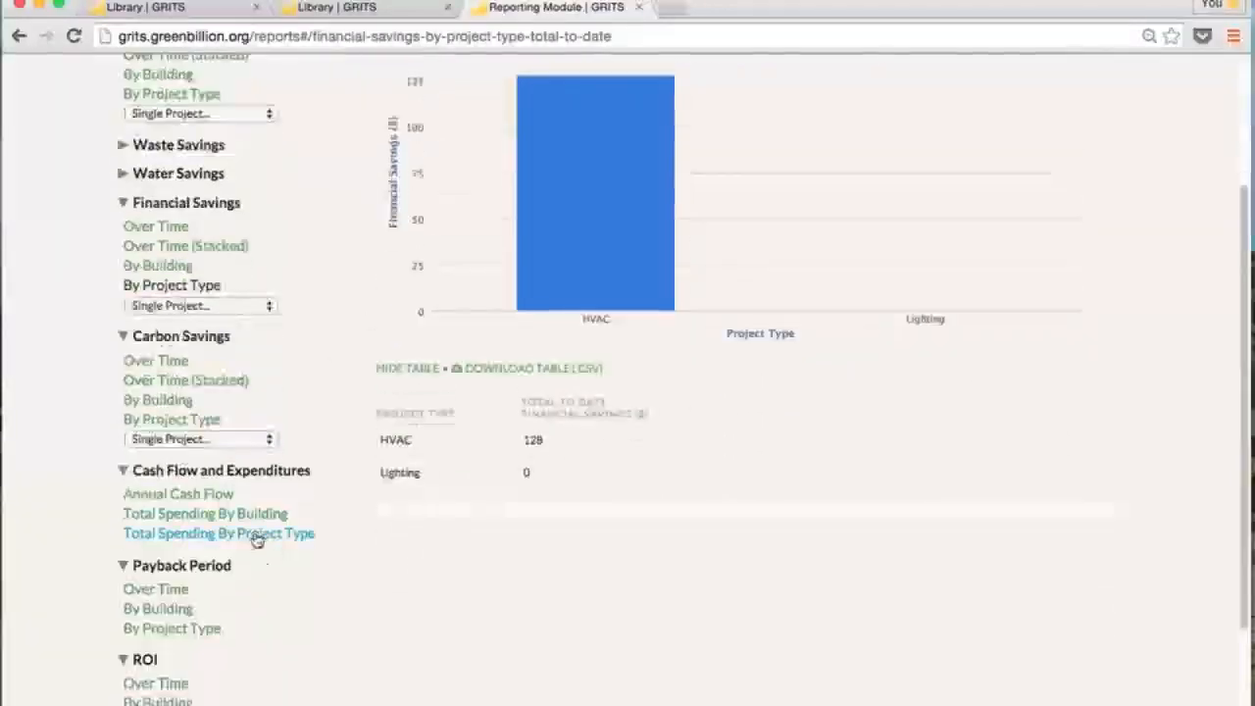
pyautogui.scroll(-2, 255, 510)
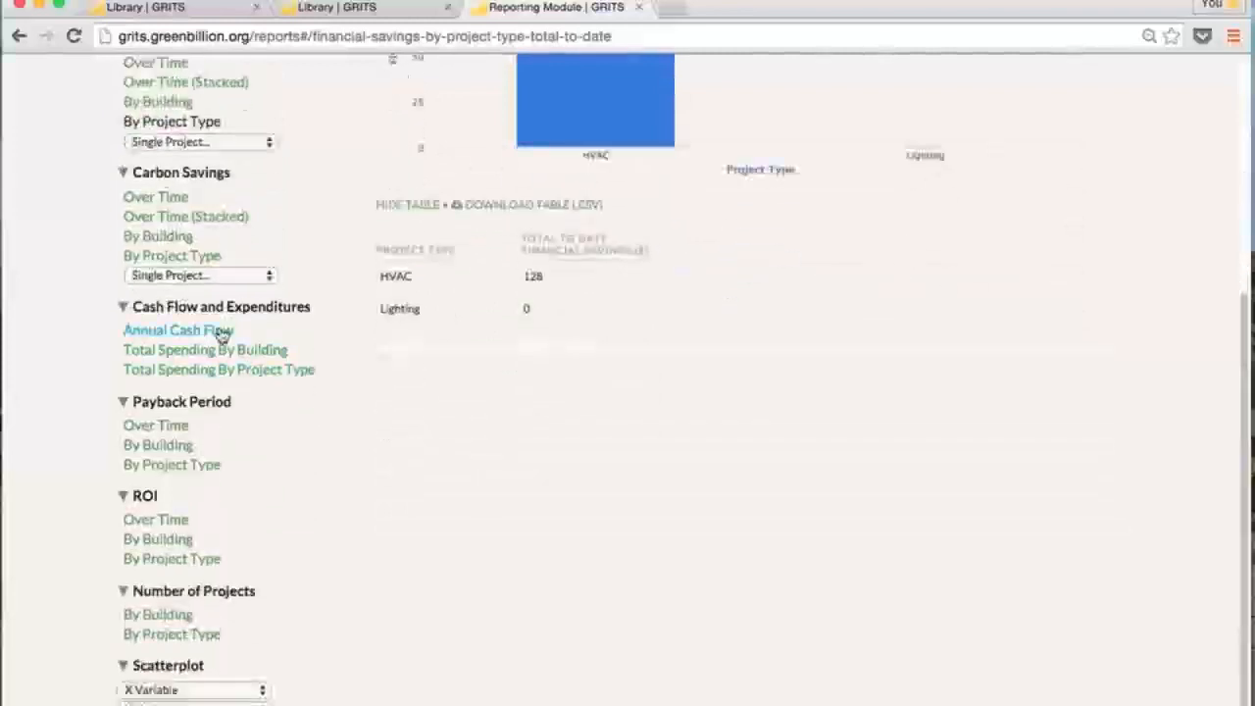
# Set up a scatterplot of annual energy savings against Annual ROI
pyautogui.click(253, 697)
pyautogui.click(247, 690)
pyautogui.click(247, 705)
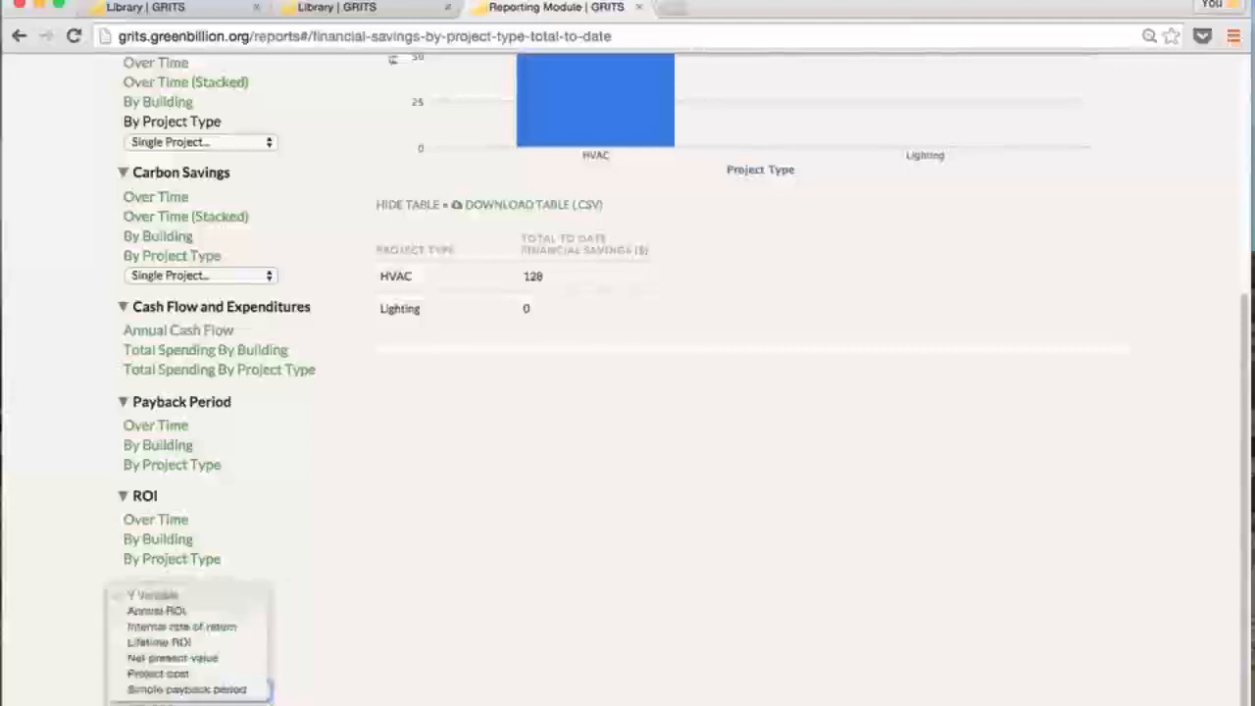
pyautogui.click(157, 610)
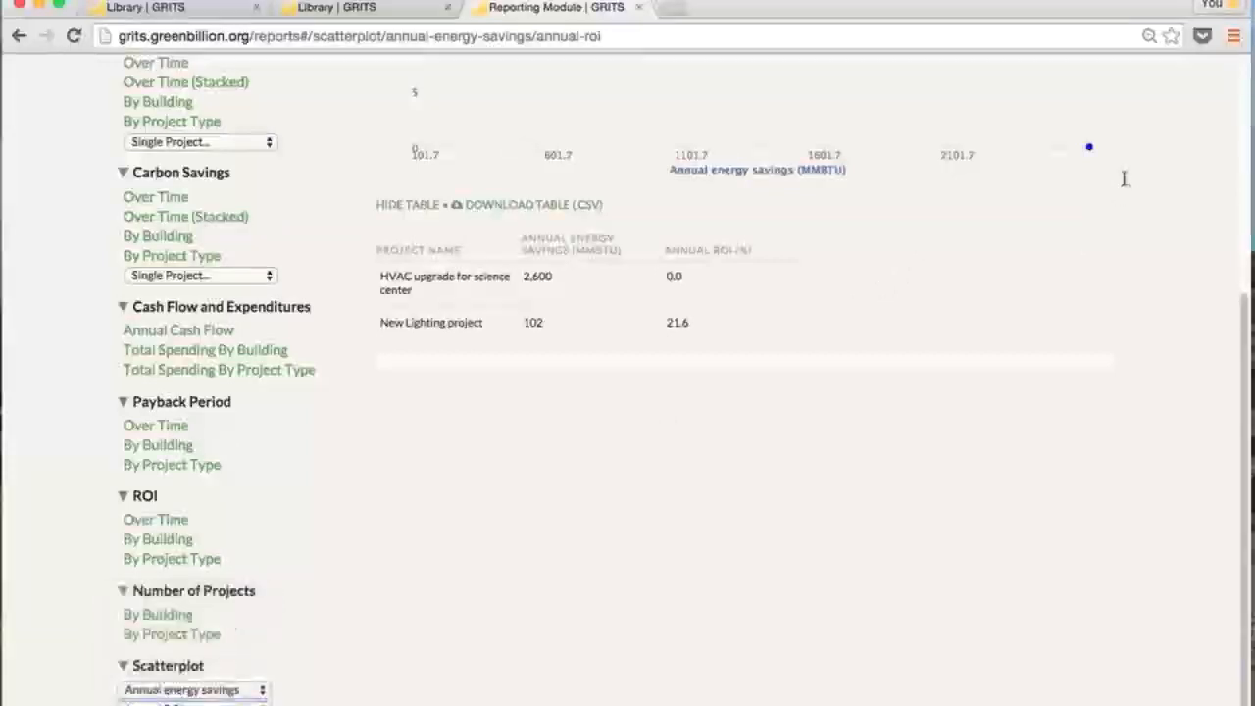
# Read both projects' annual savings and Annual ROI scatter points, then switch Reports to multiple-chart mode
pyautogui.scroll(5, 687, 372)
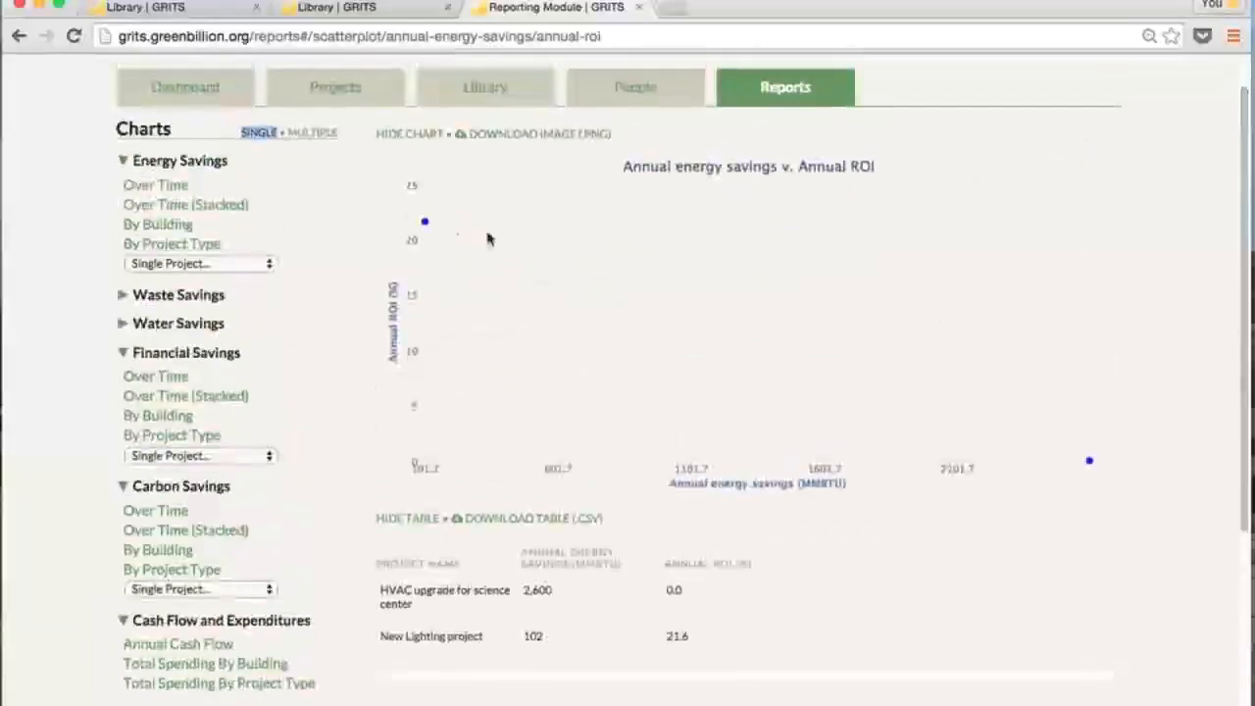
pyautogui.moveTo(425, 223)
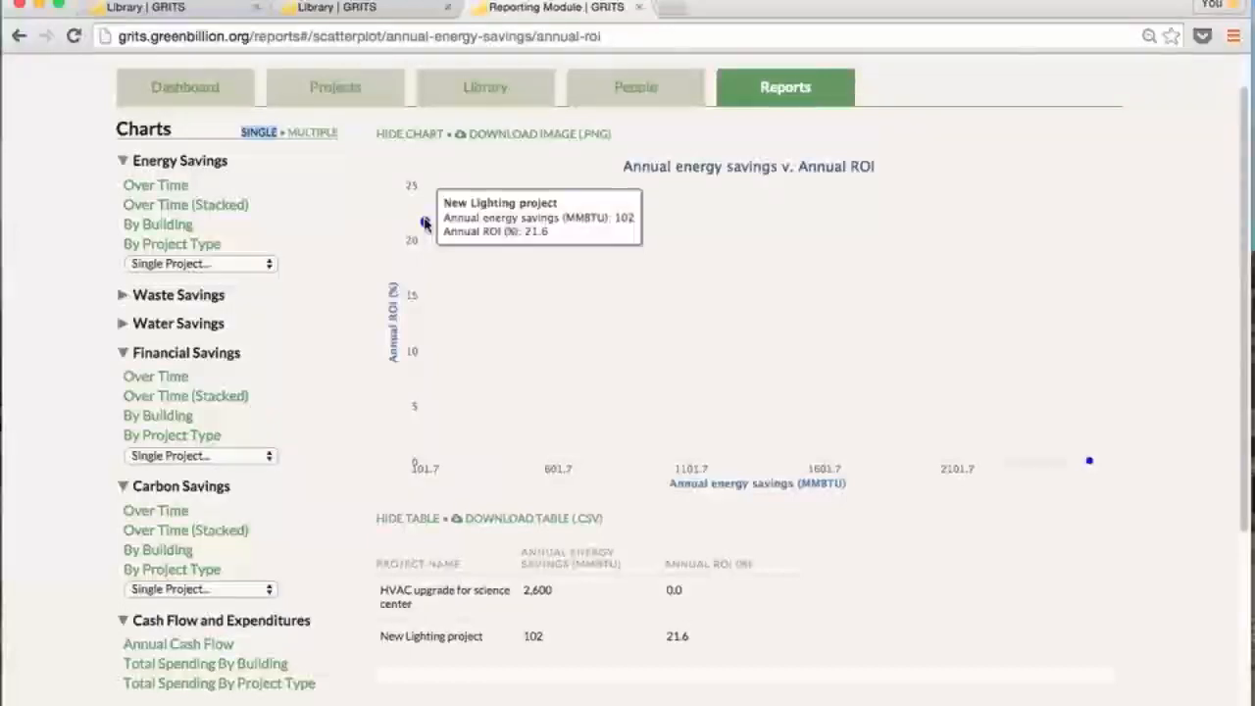
pyautogui.moveTo(1092, 467)
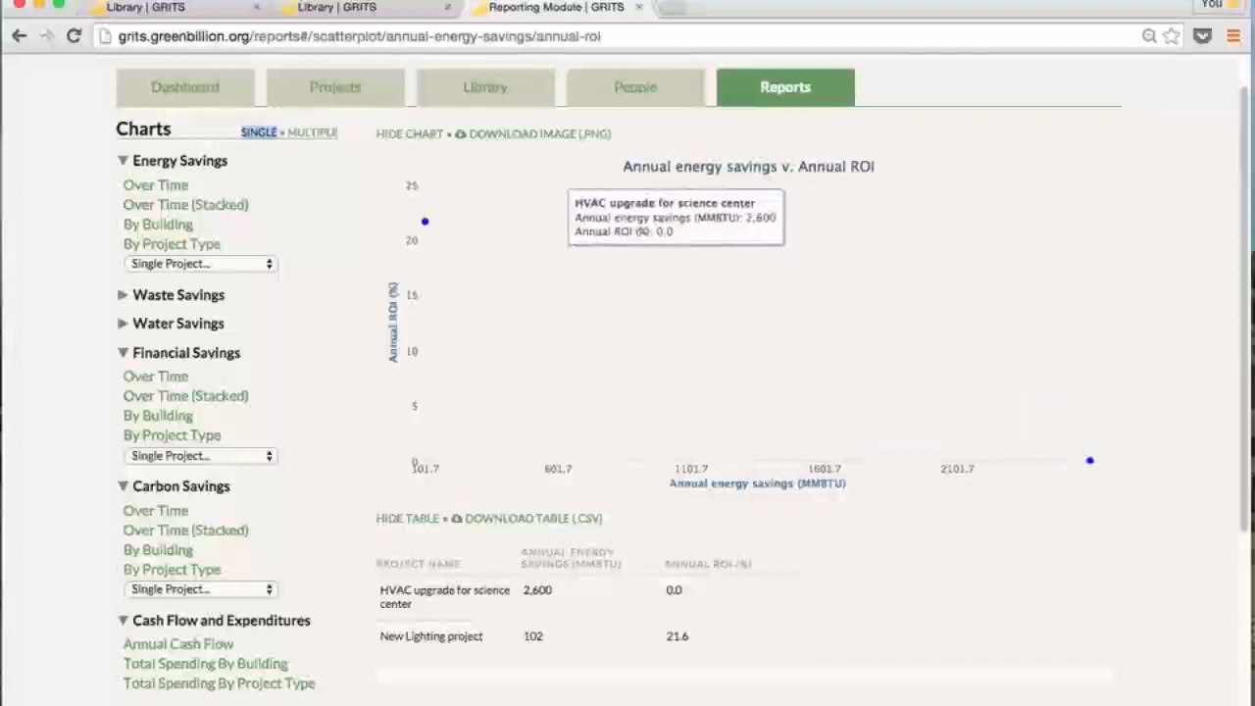
pyautogui.click(330, 137)
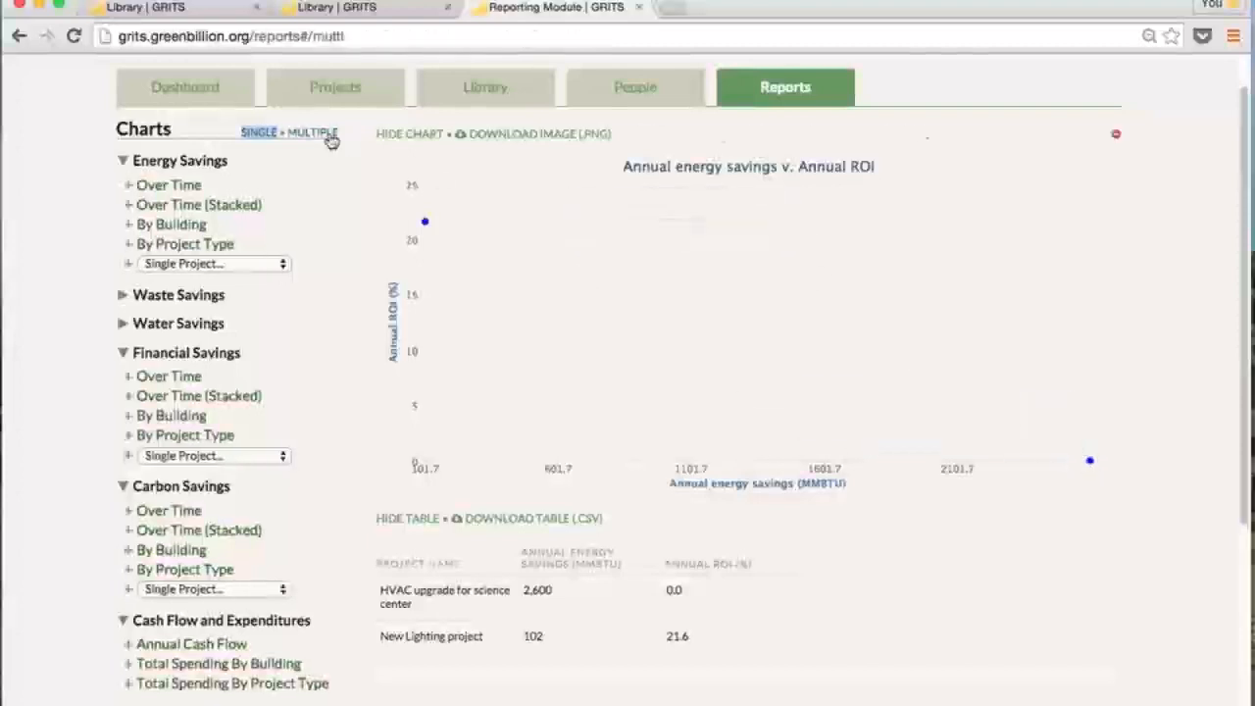
# Add the Energy Savings By Building chart with its data table hidden
pyautogui.click(129, 228)
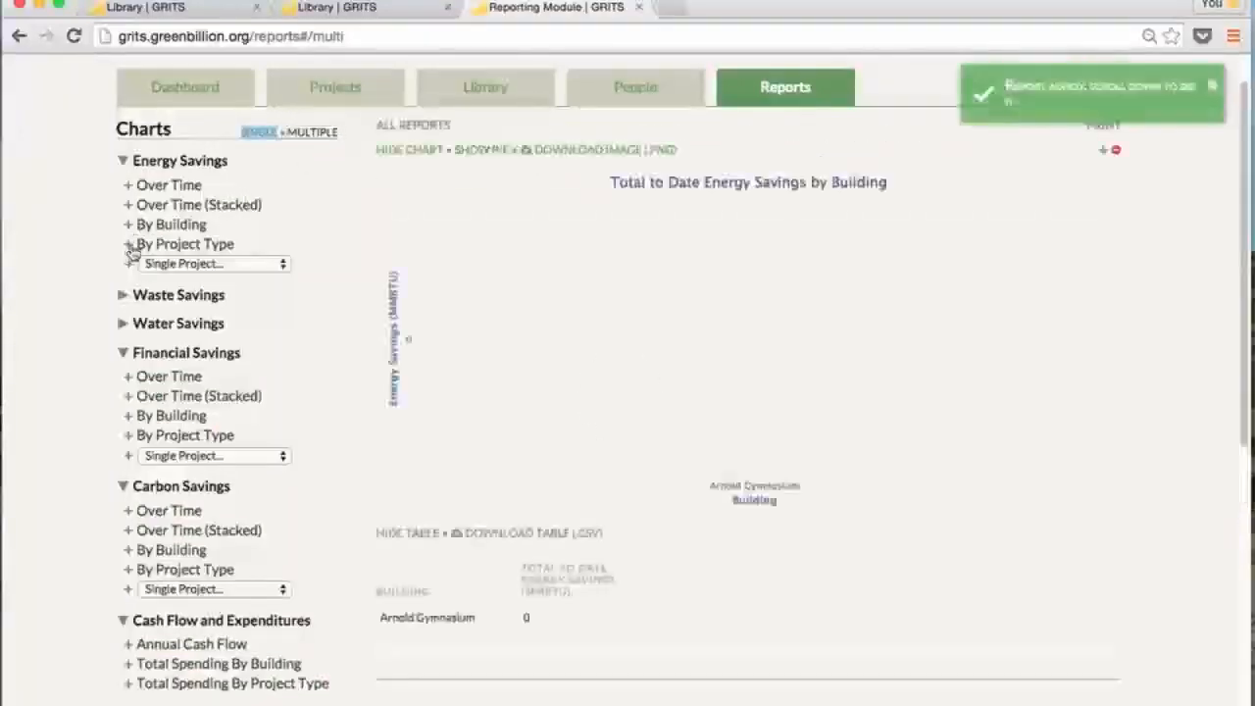
pyautogui.click(419, 535)
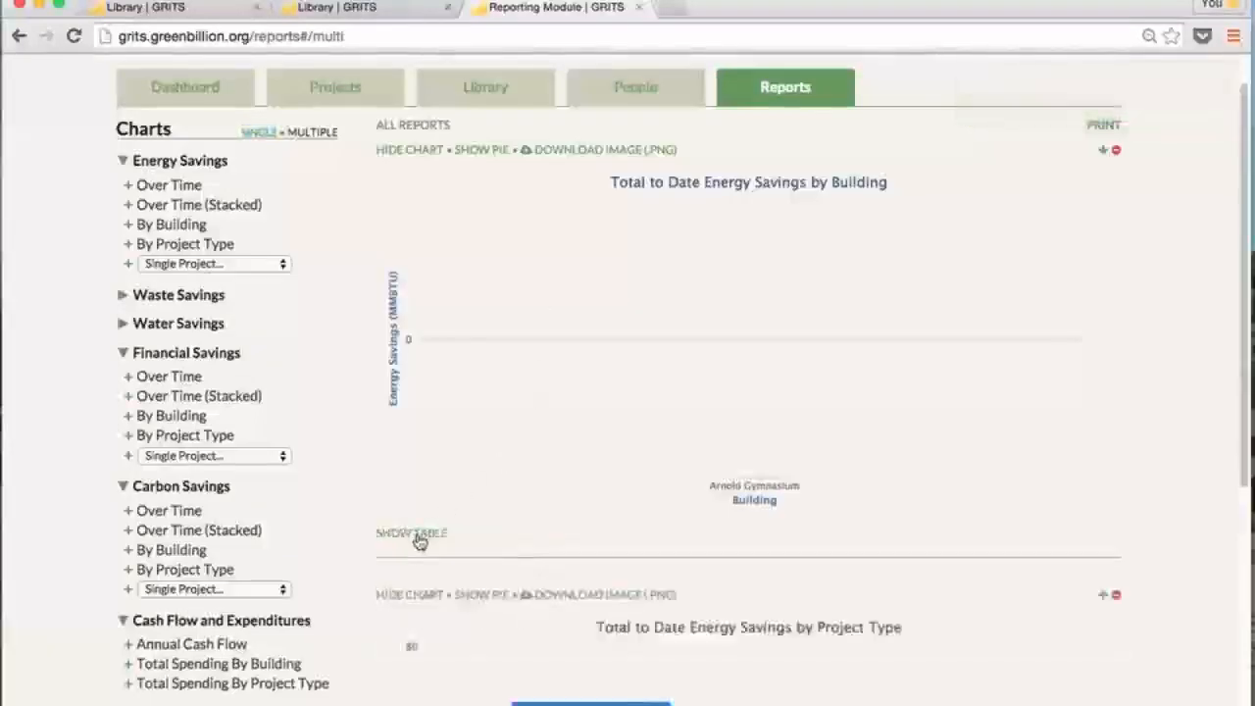
pyautogui.scroll(1, 980, 294)
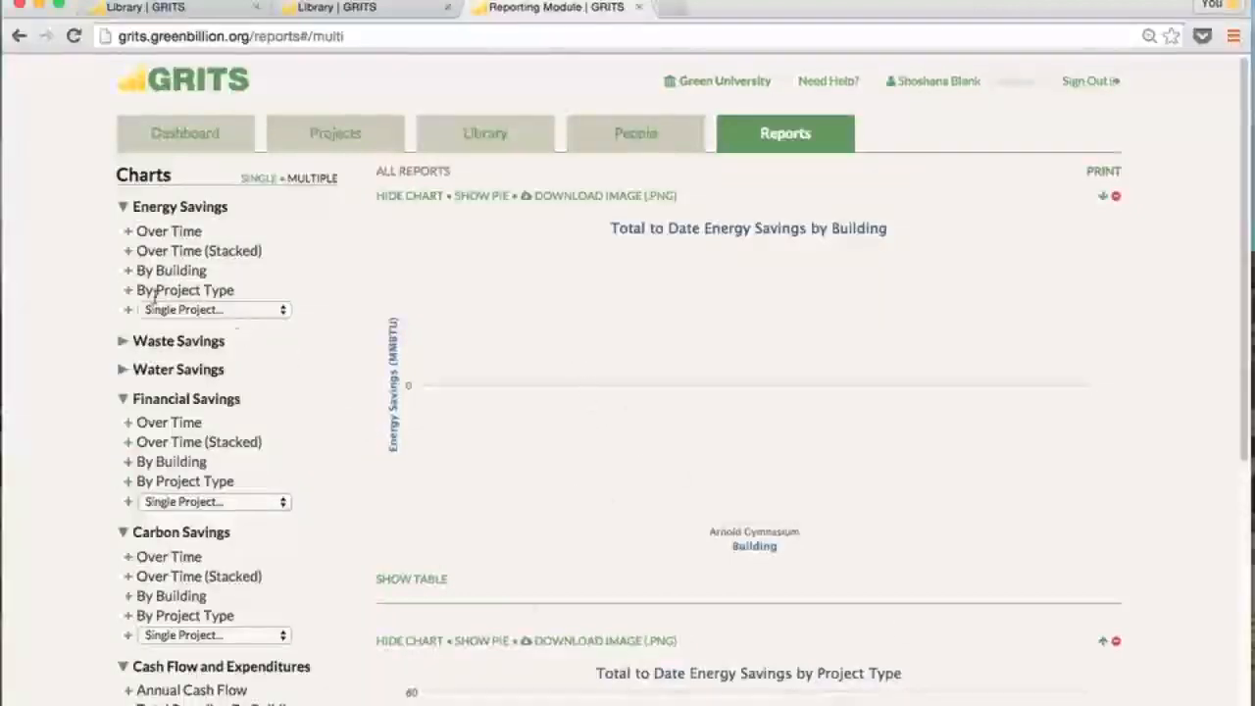
# Add the HVAC upgrade for science center single-project chart and scroll down to it
pyautogui.click(268, 312)
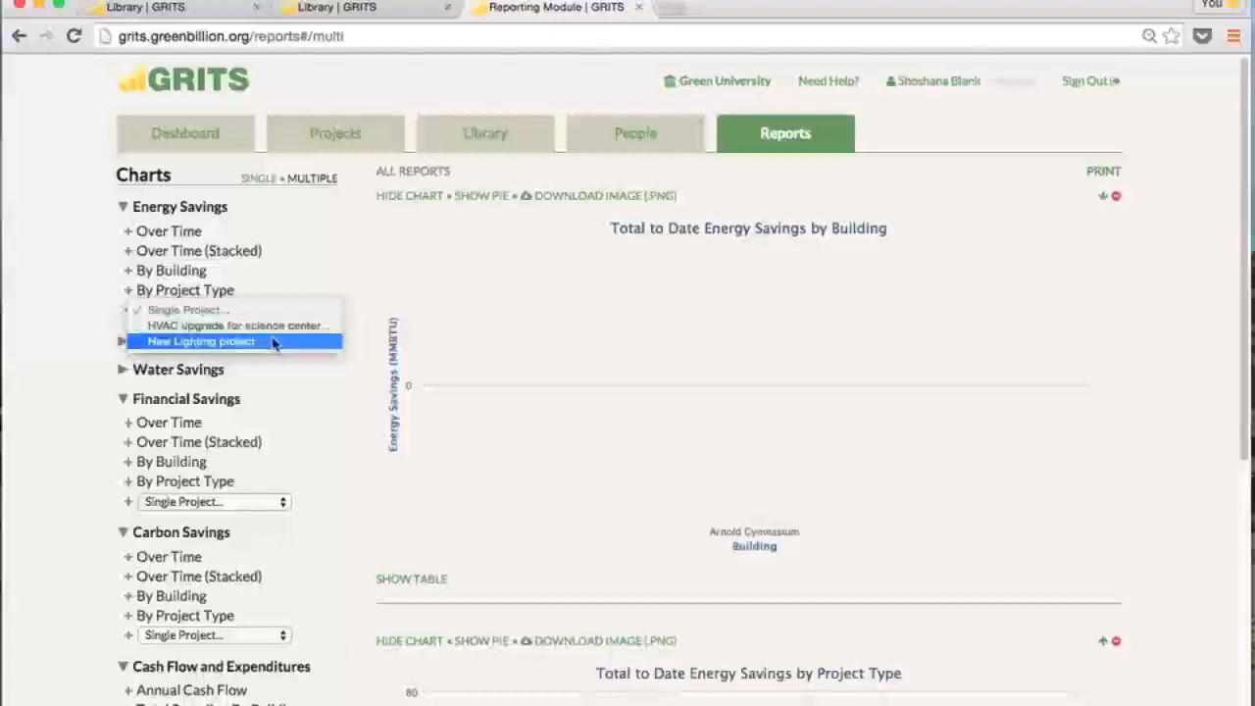
pyautogui.click(278, 331)
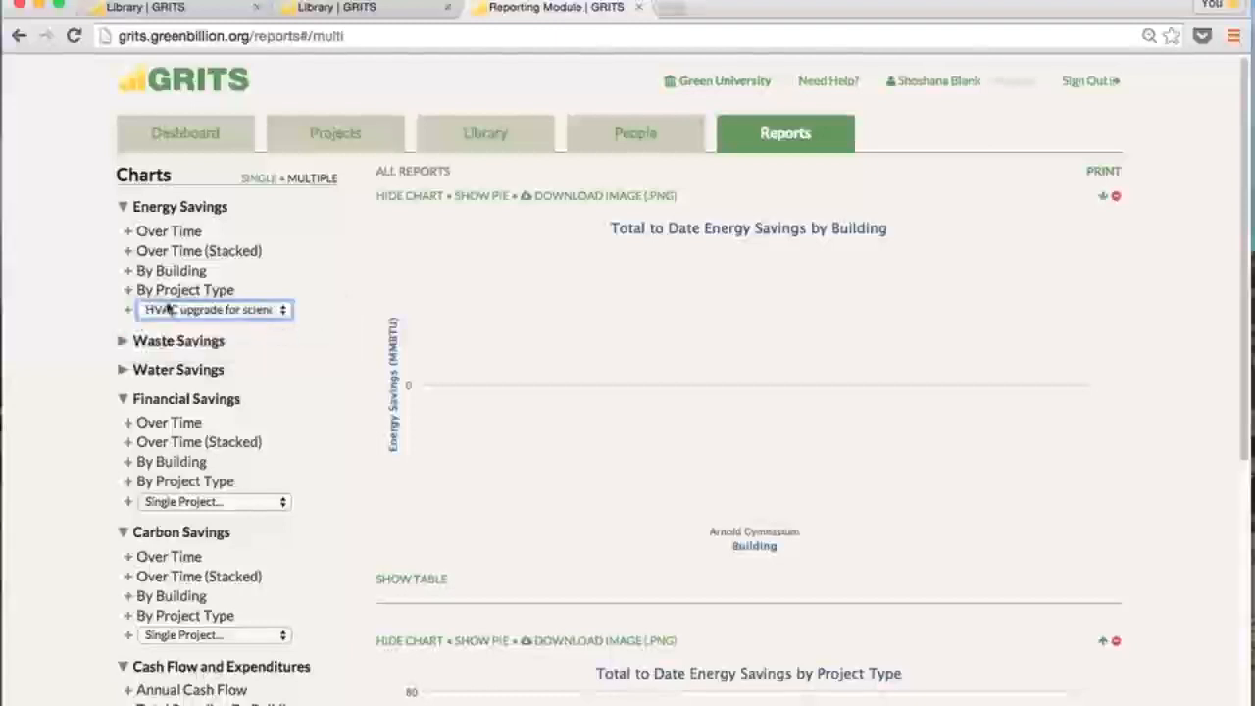
pyautogui.scroll(-5, 1177, 470)
pyautogui.scroll(-10, 672, 553)
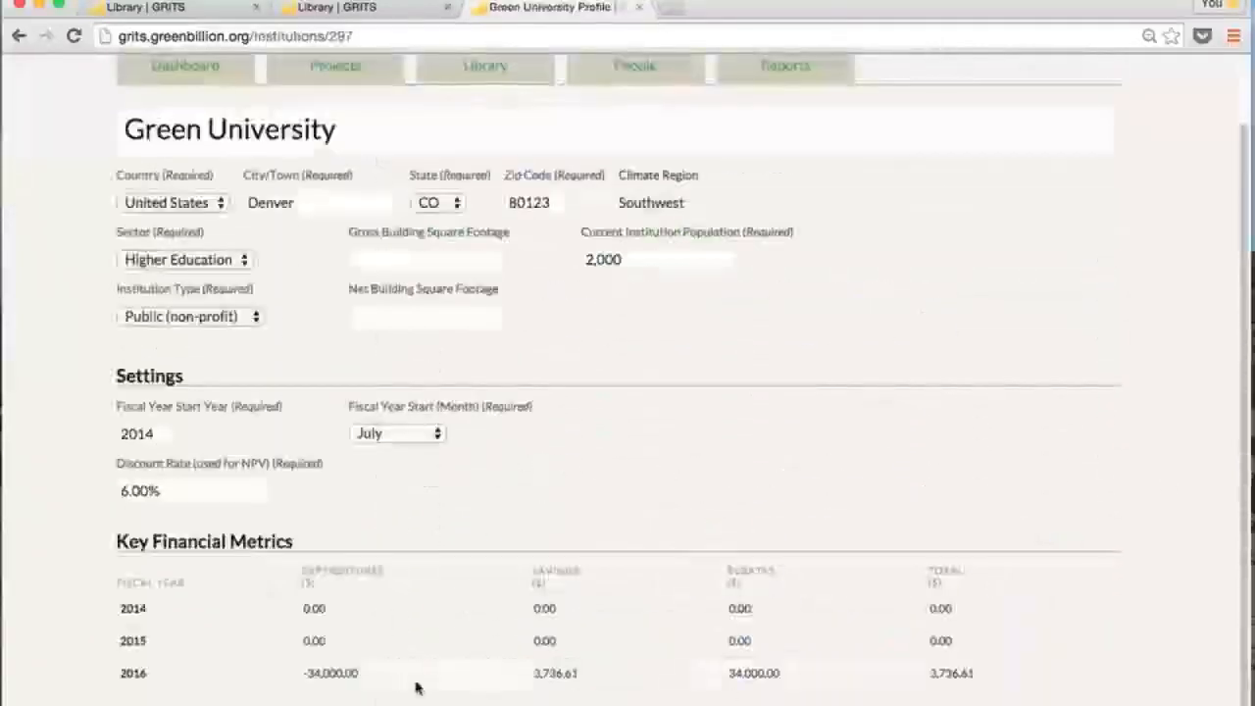
# Scroll through the combined charts and collapse the 2016 transaction details on the Green University profile
pyautogui.scroll(-3, 1198, 672)
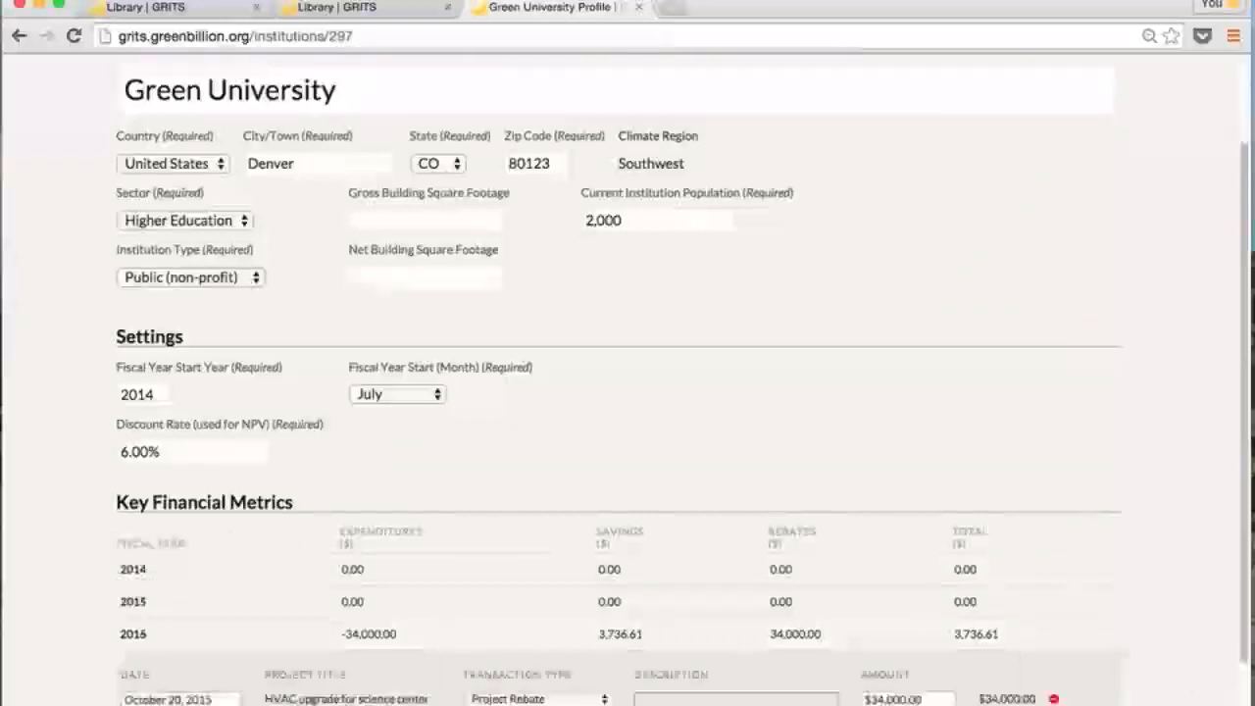
pyautogui.scroll(-1, 1199, 672)
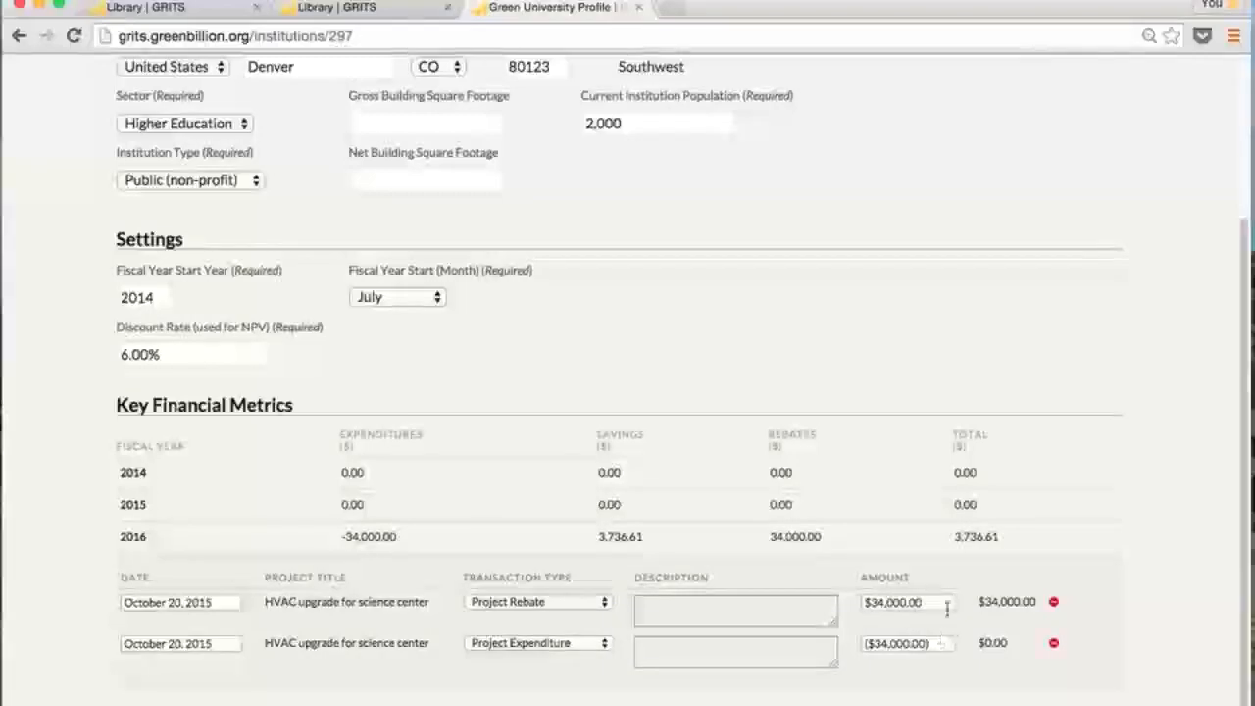
pyautogui.click(657, 546)
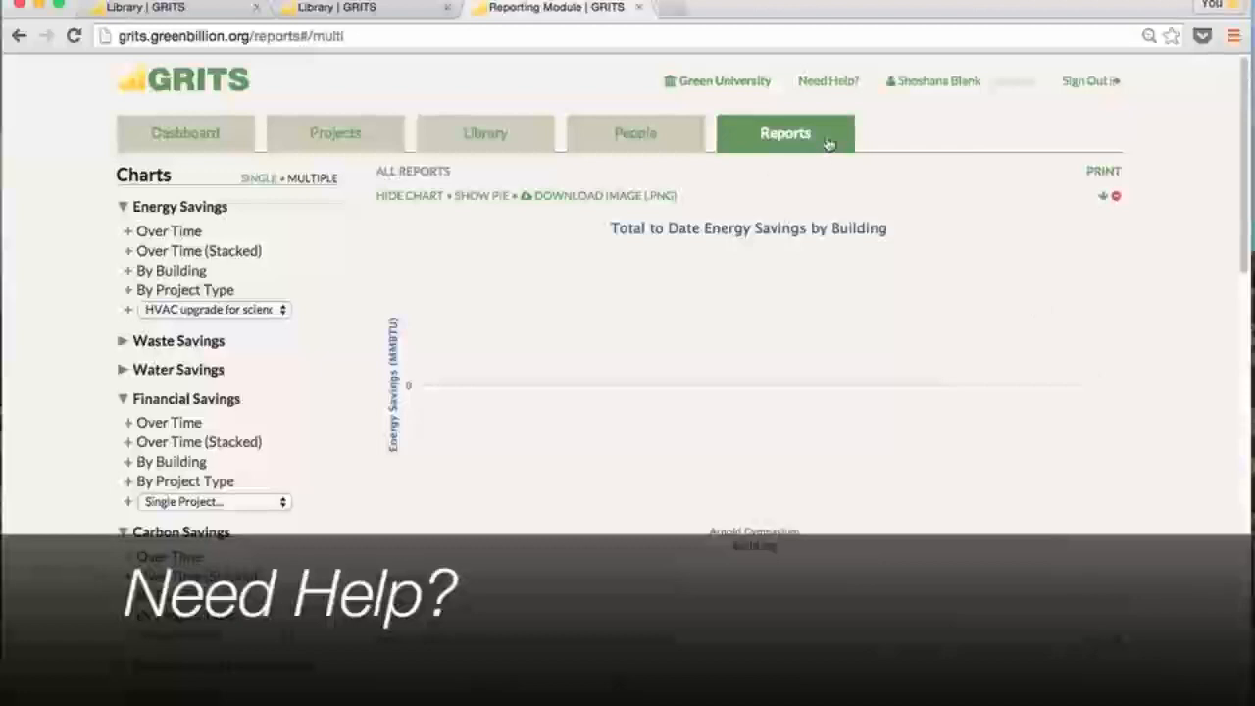
# Open the Need help? dialog showing the GRITS guide, Terms of Service and feedback contact
pyautogui.click(813, 87)
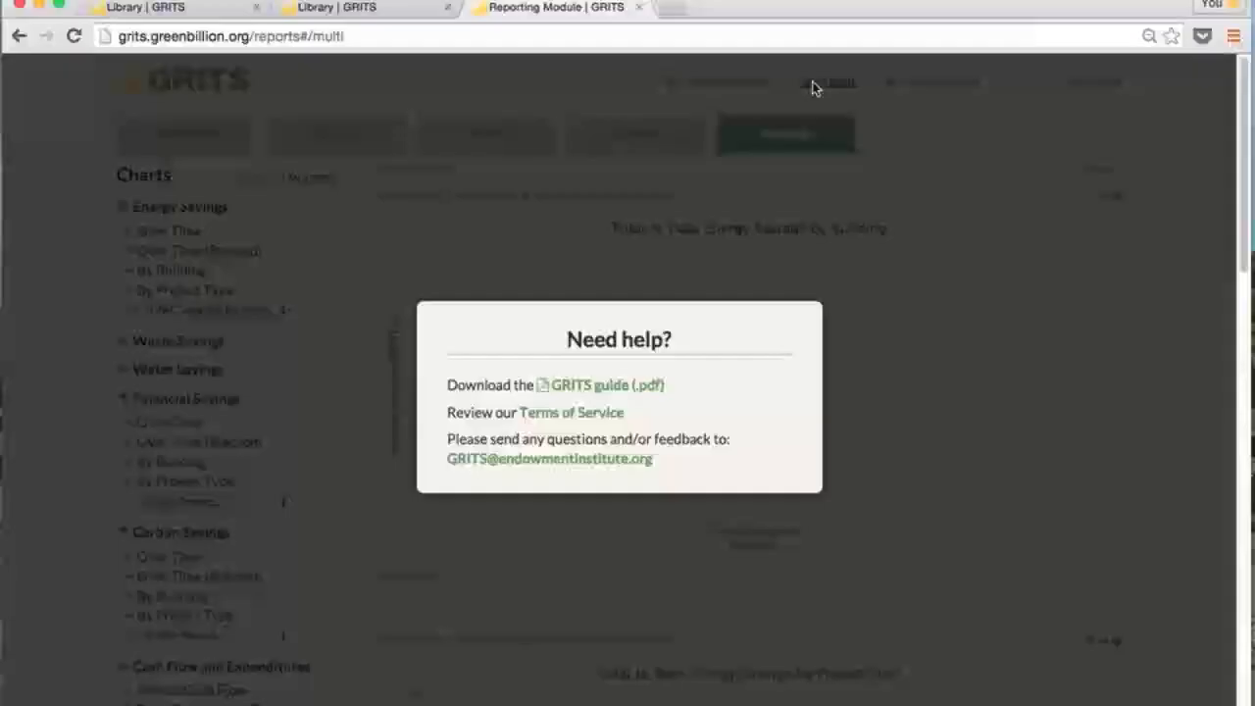